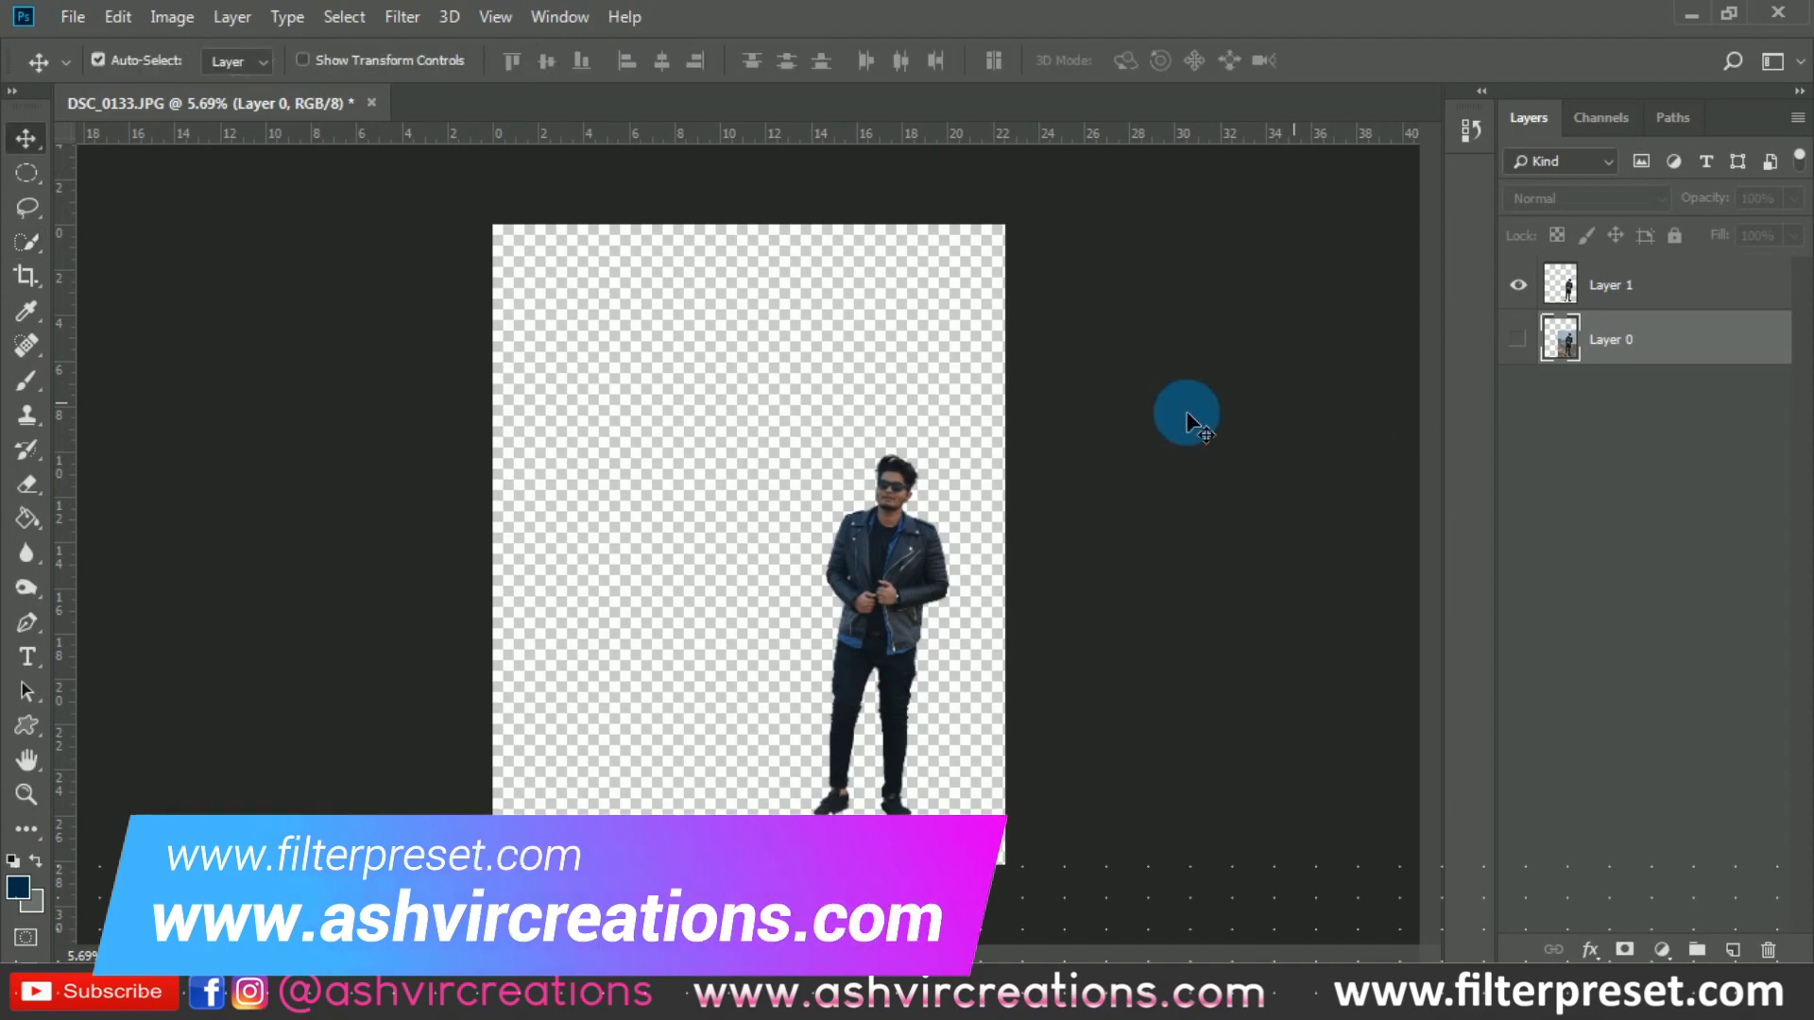
- Make Layer 0 visible again and duplicate it as Layer 0 copy
key("ctrl+plus")
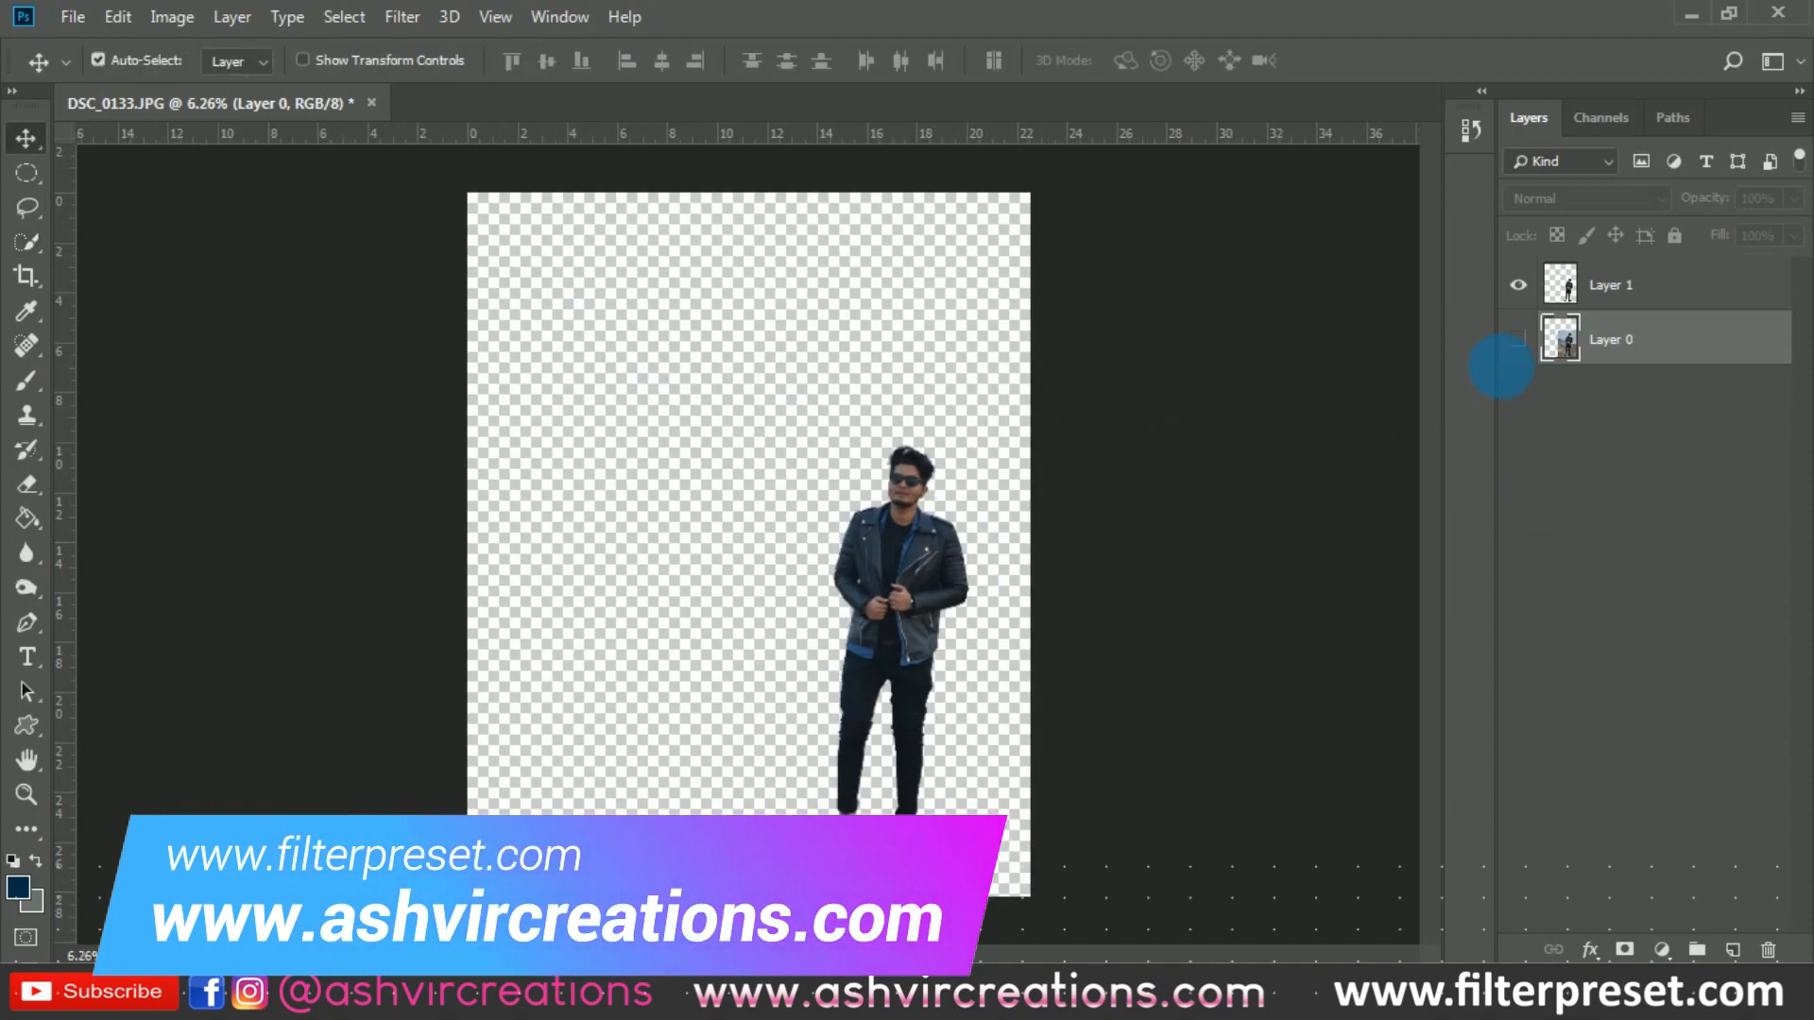
left_click(1518, 339)
right_click(1678, 342)
left_click(1459, 142)
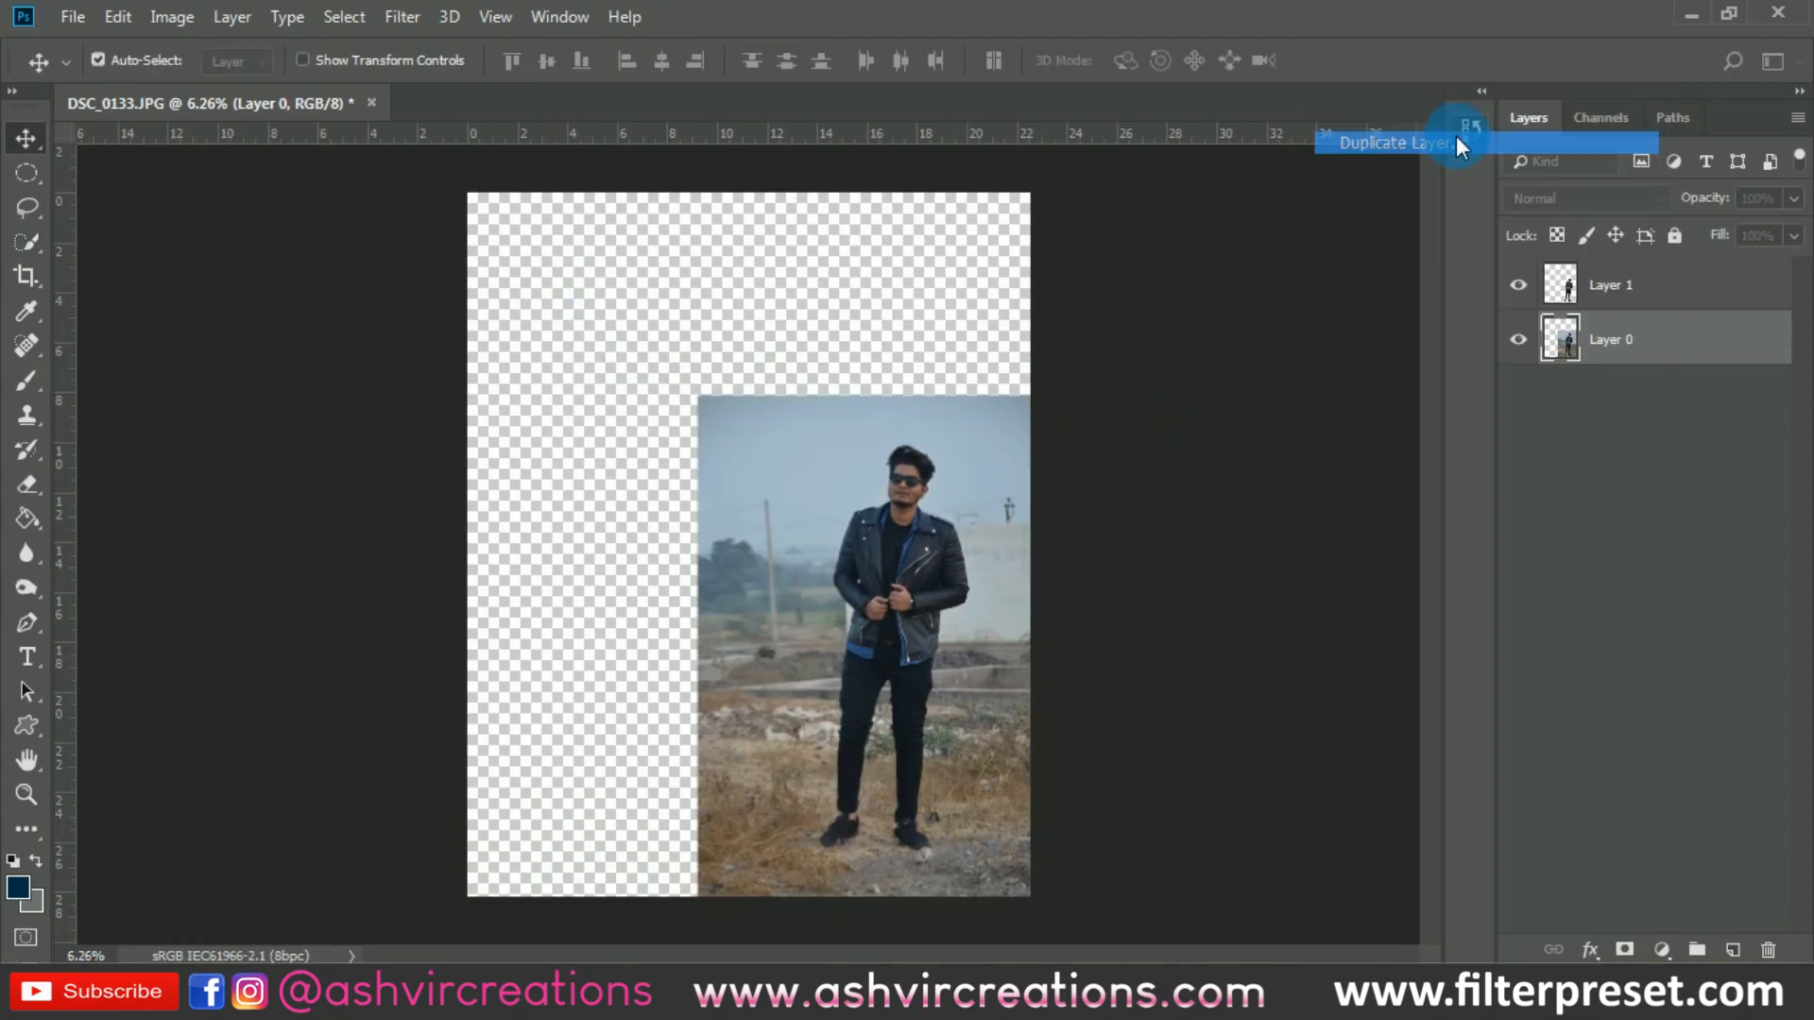
left_click(1124, 260)
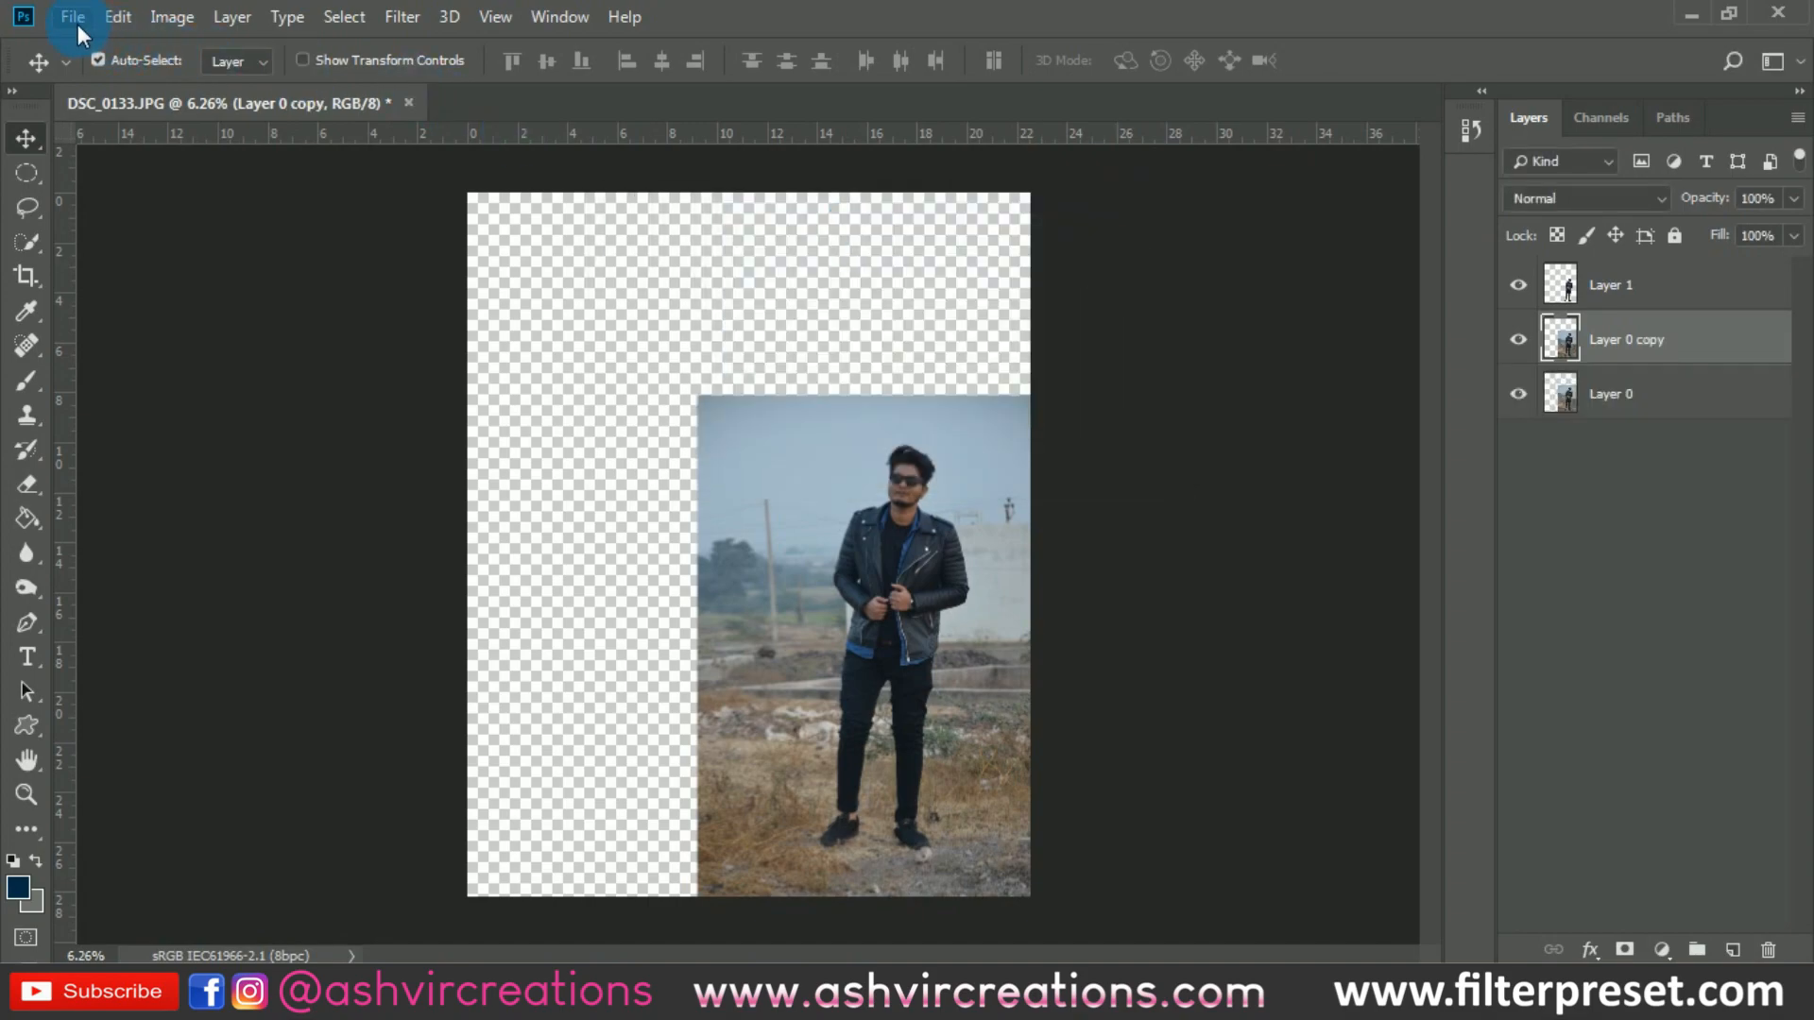
- Open hot-air-balloons-in-the-sky-3879070.jpg from the rock folder on the Desktop
left_click(77, 24)
left_click(93, 63)
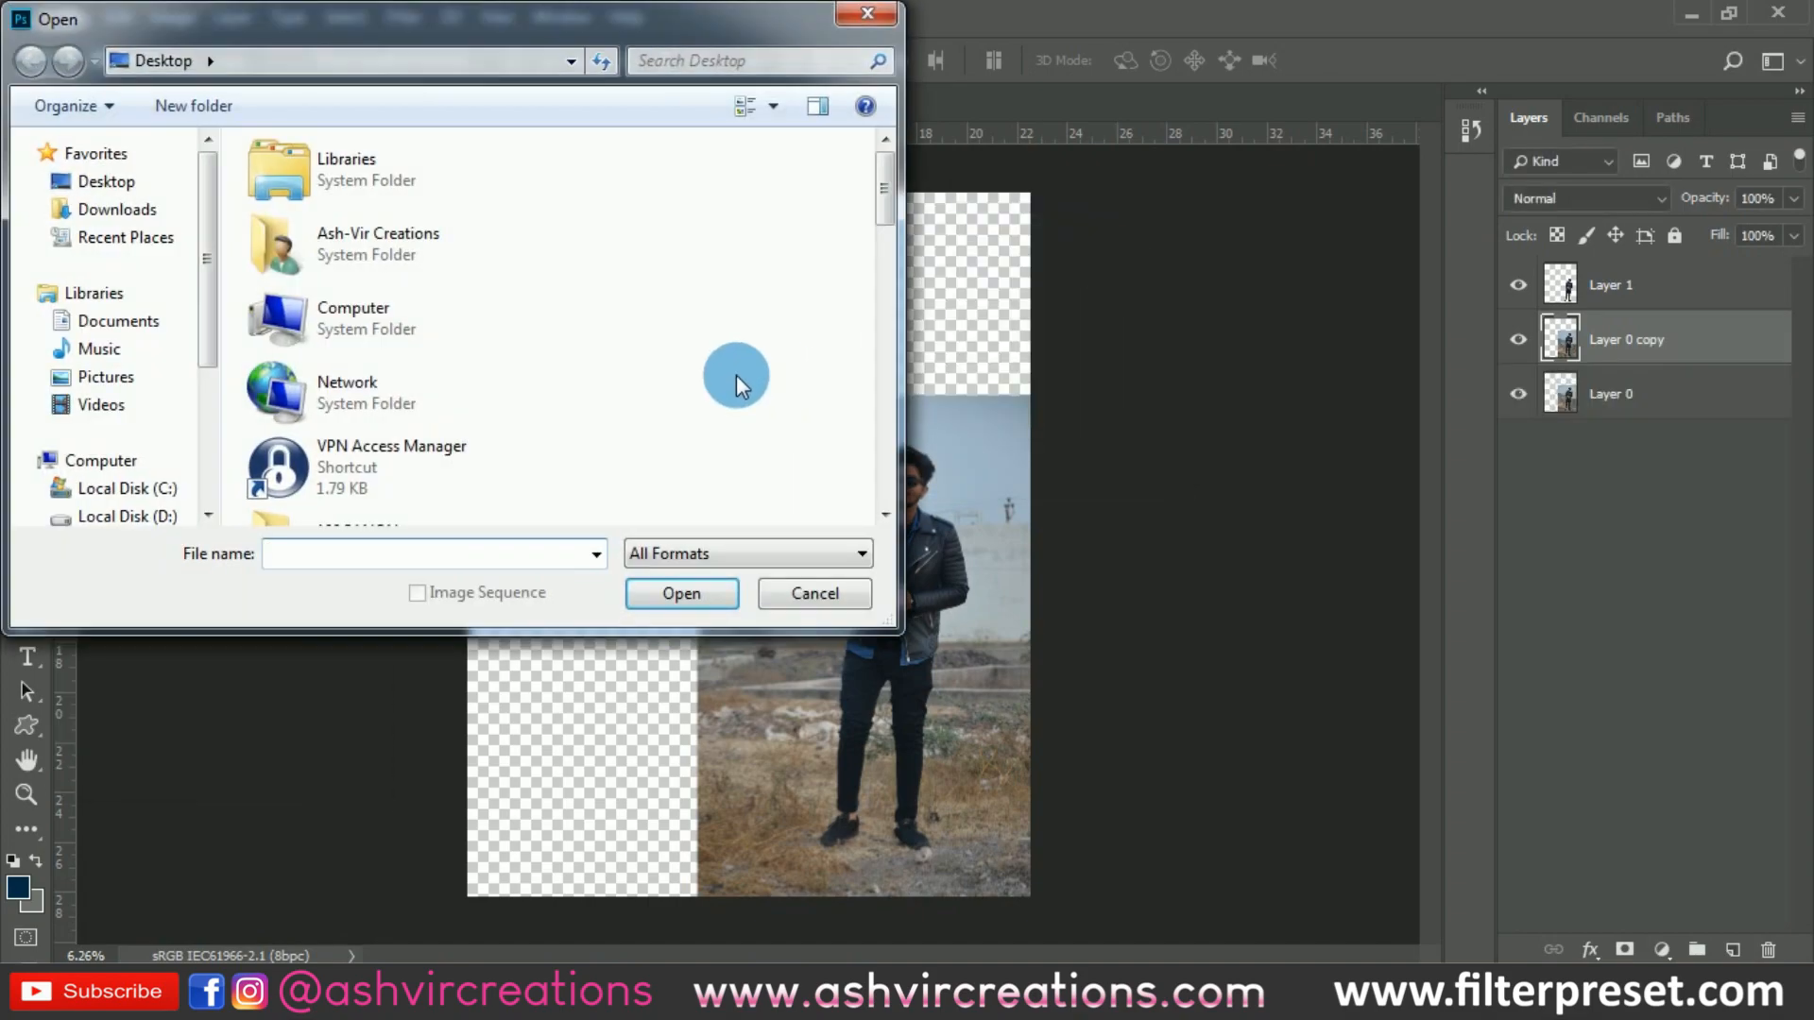
scroll(734, 373, "down", 5)
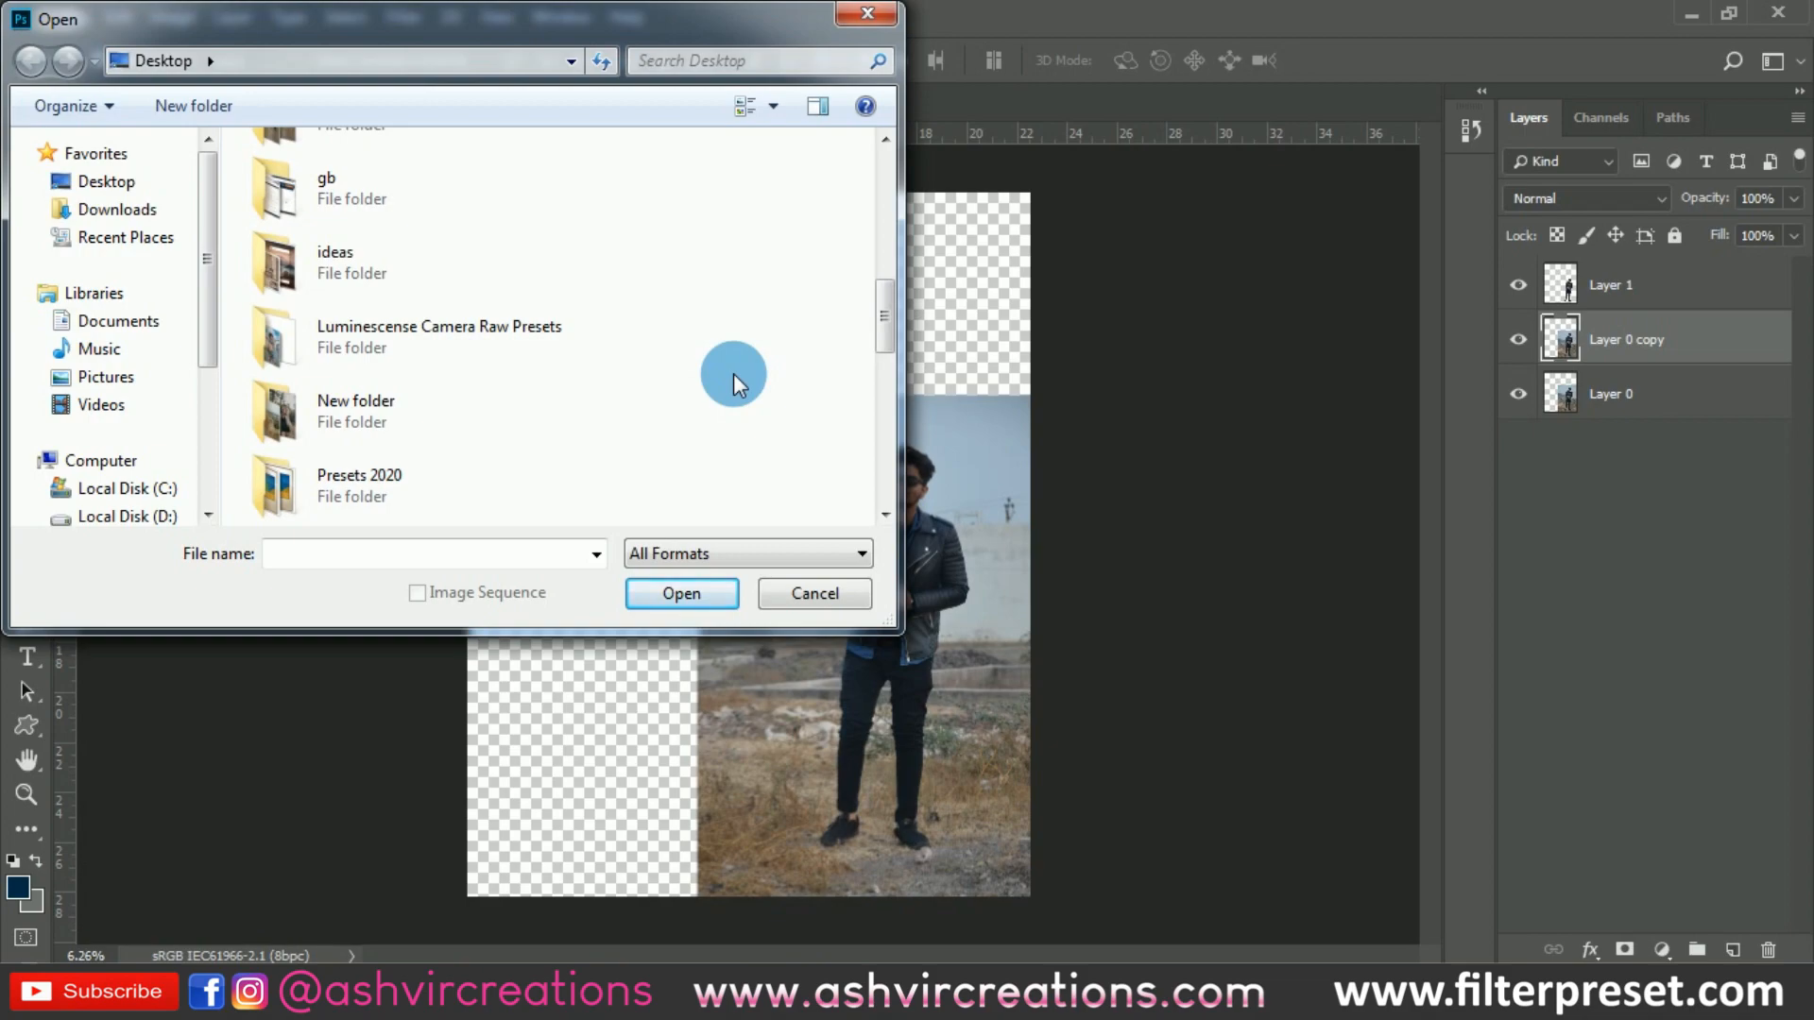
scroll(637, 356, "down", 4)
scroll(628, 355, "down", 2)
scroll(620, 355, "up", 3)
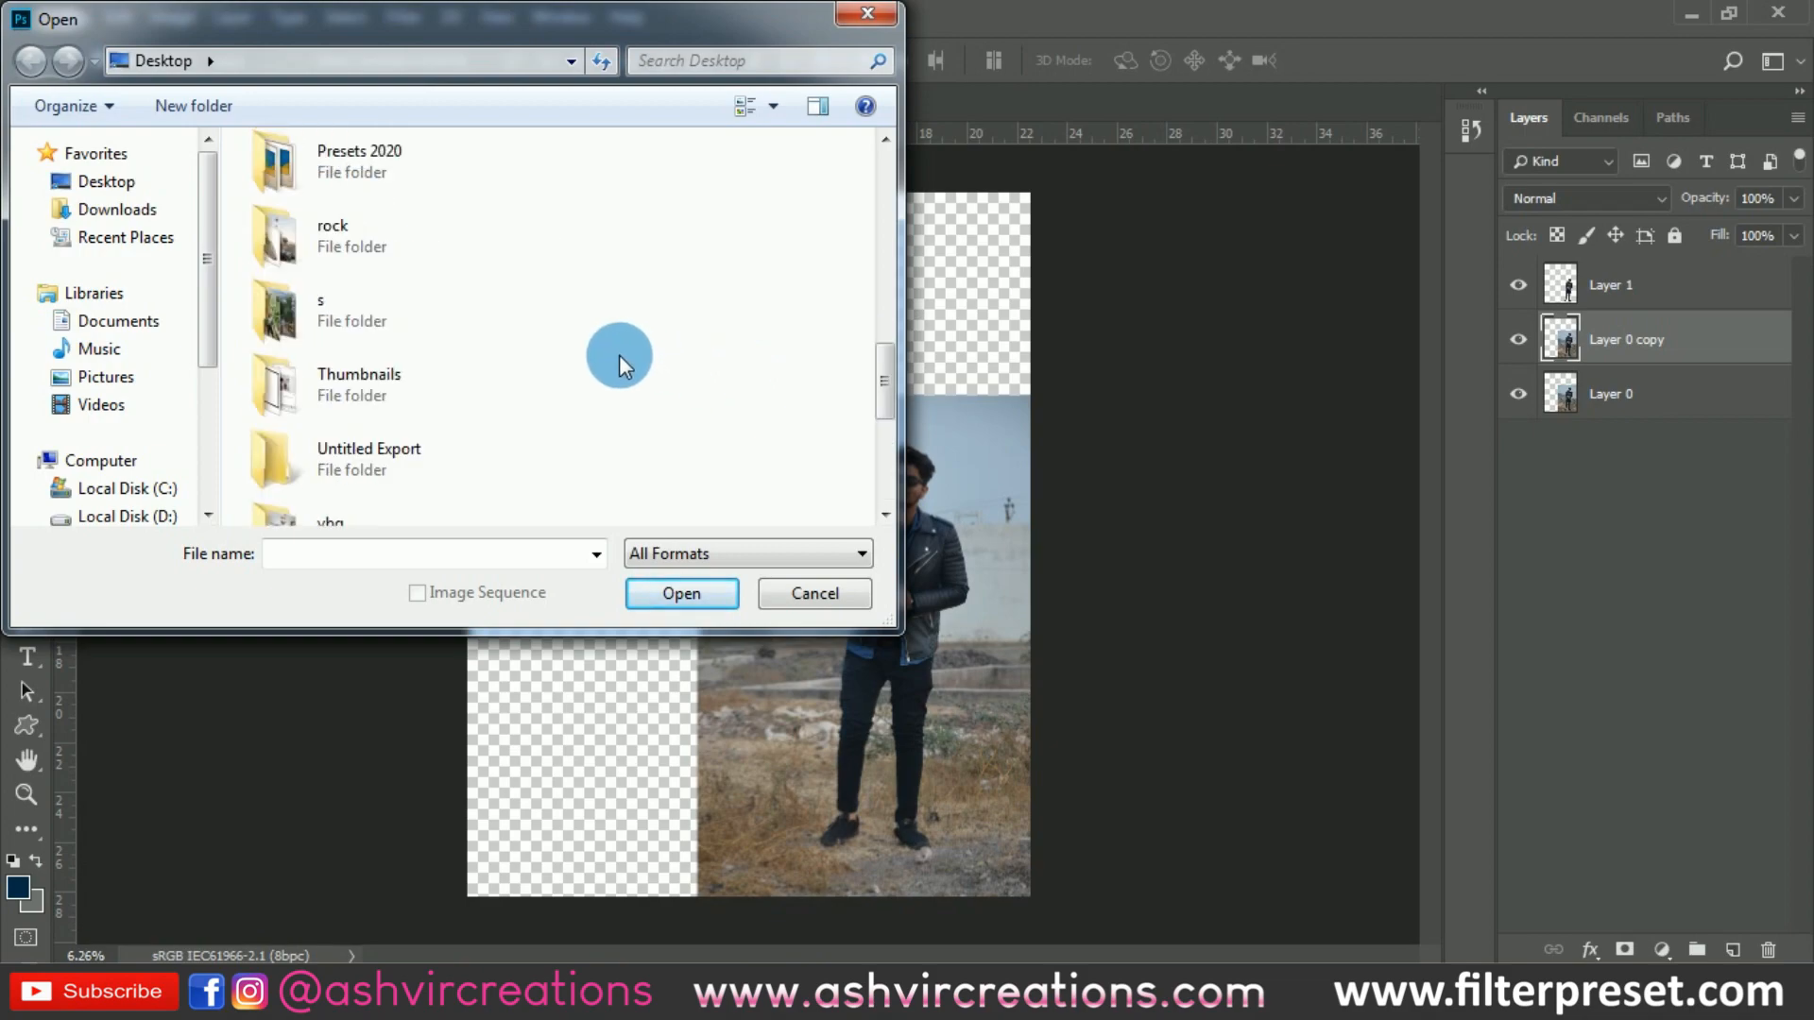
scroll(620, 355, "up", 4)
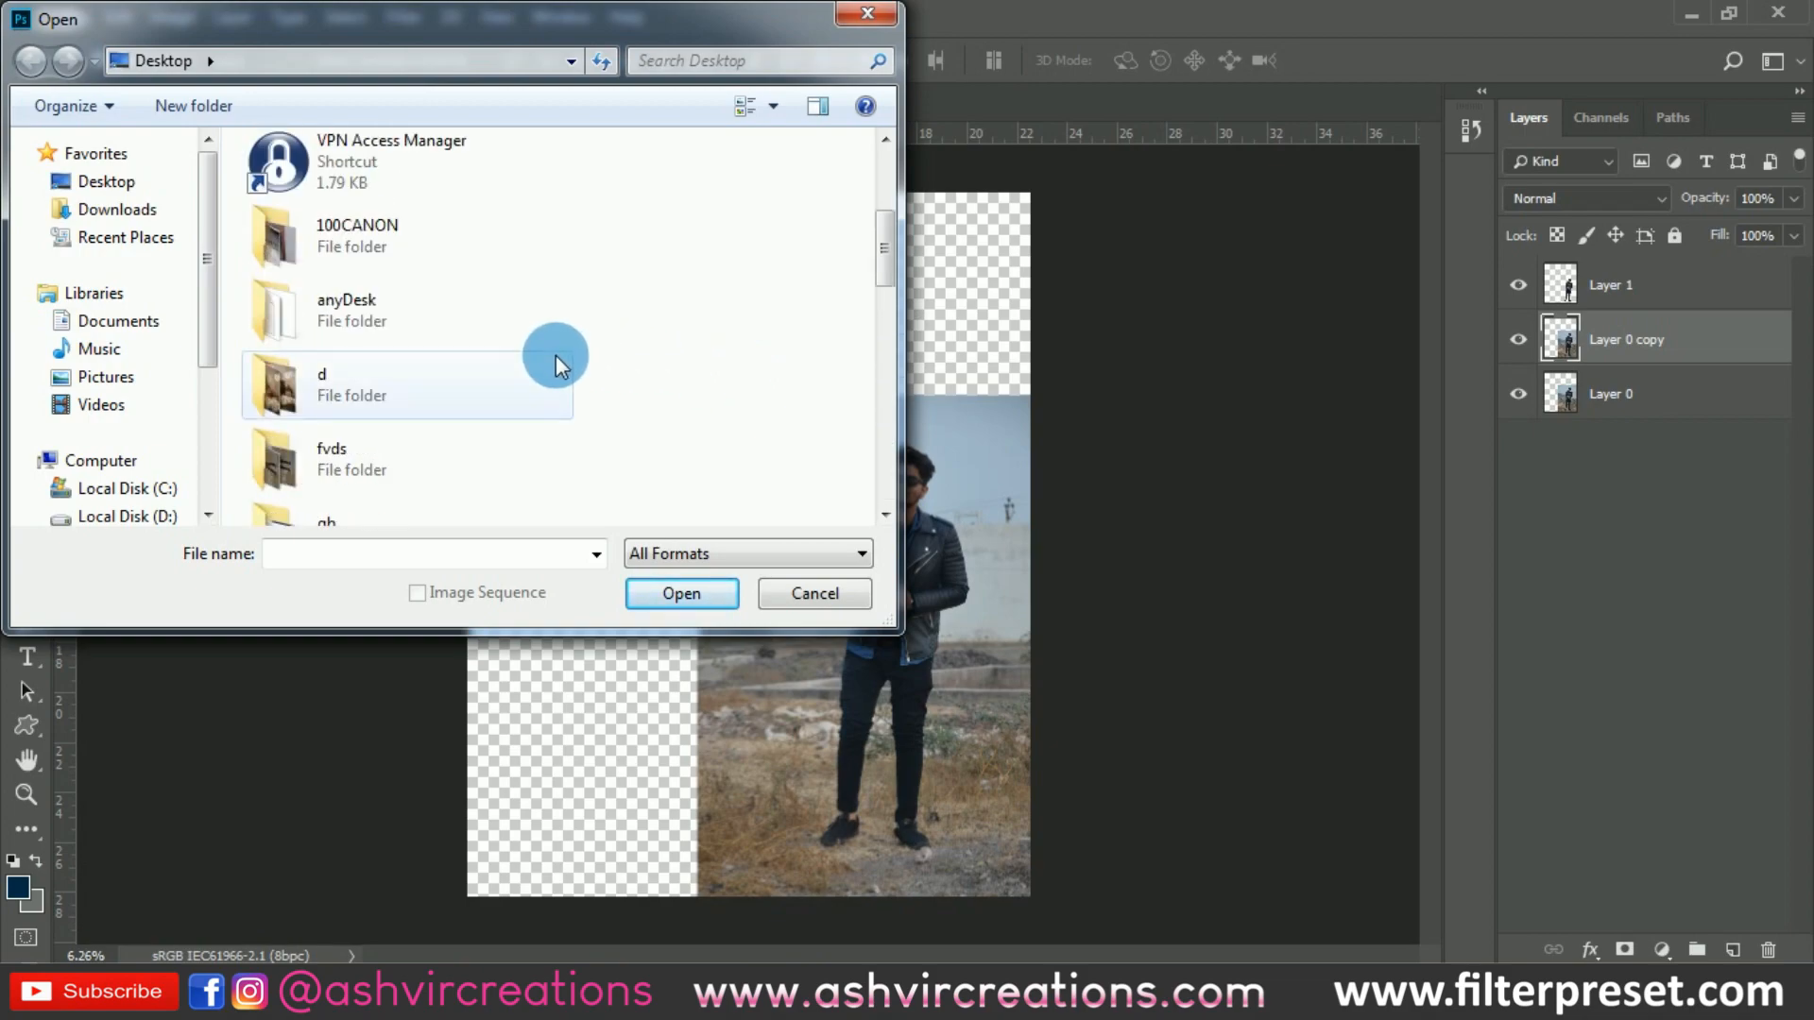
scroll(555, 355, "down", 4)
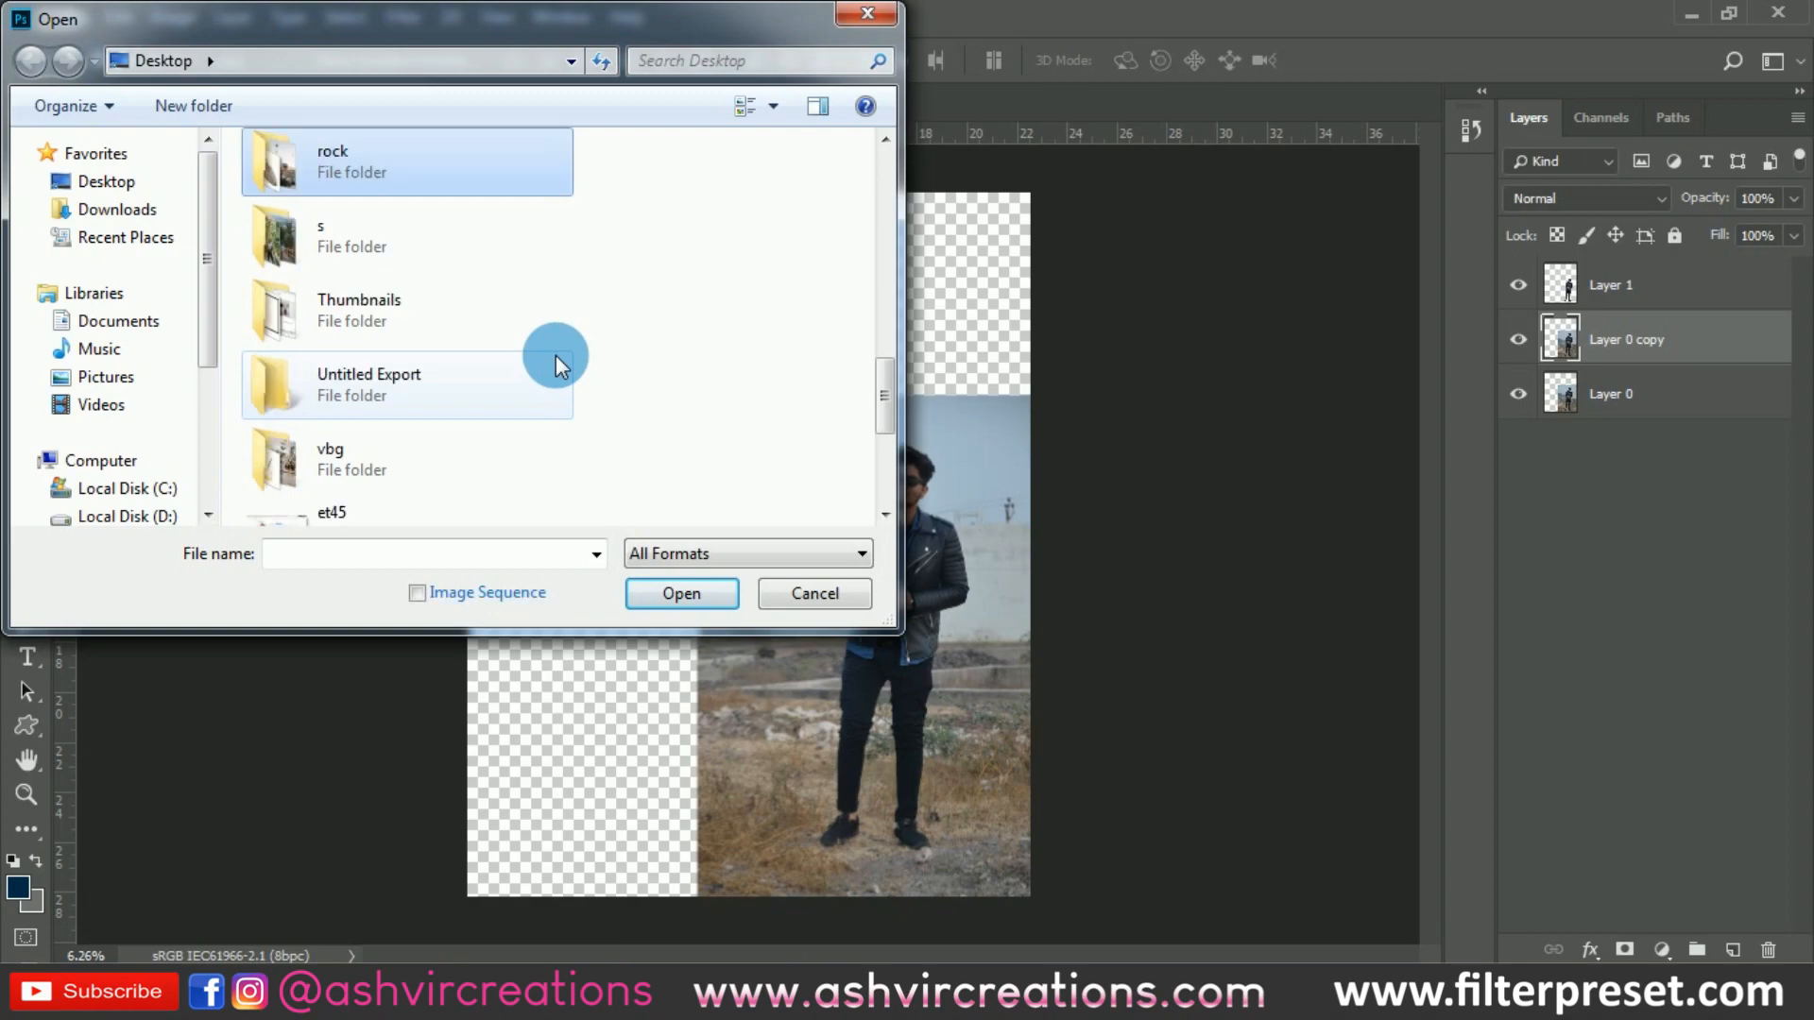
double_click(343, 168)
double_click(450, 213)
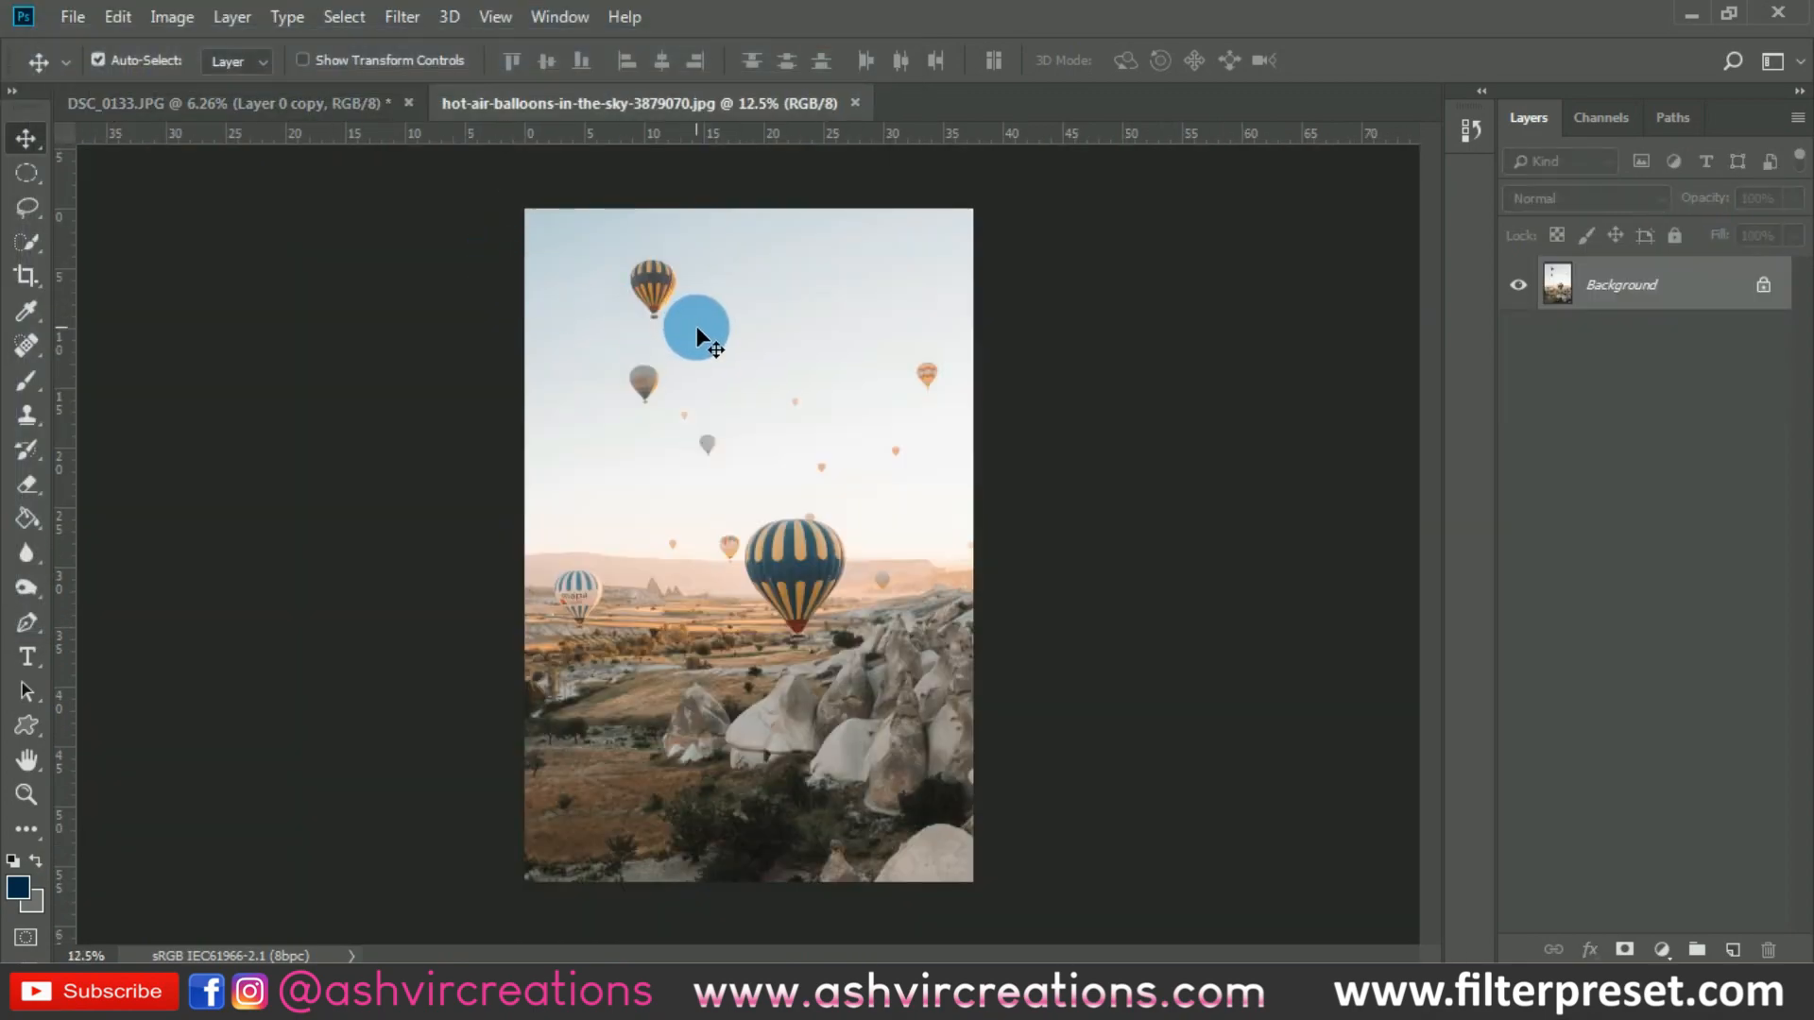
- Bring the balloon photo into DSC_0133.JPG beneath the cut-out man and scale it to about 253%, spanning the canvas width
left_click_drag(409, 189, 781, 478)
left_click(117, 17)
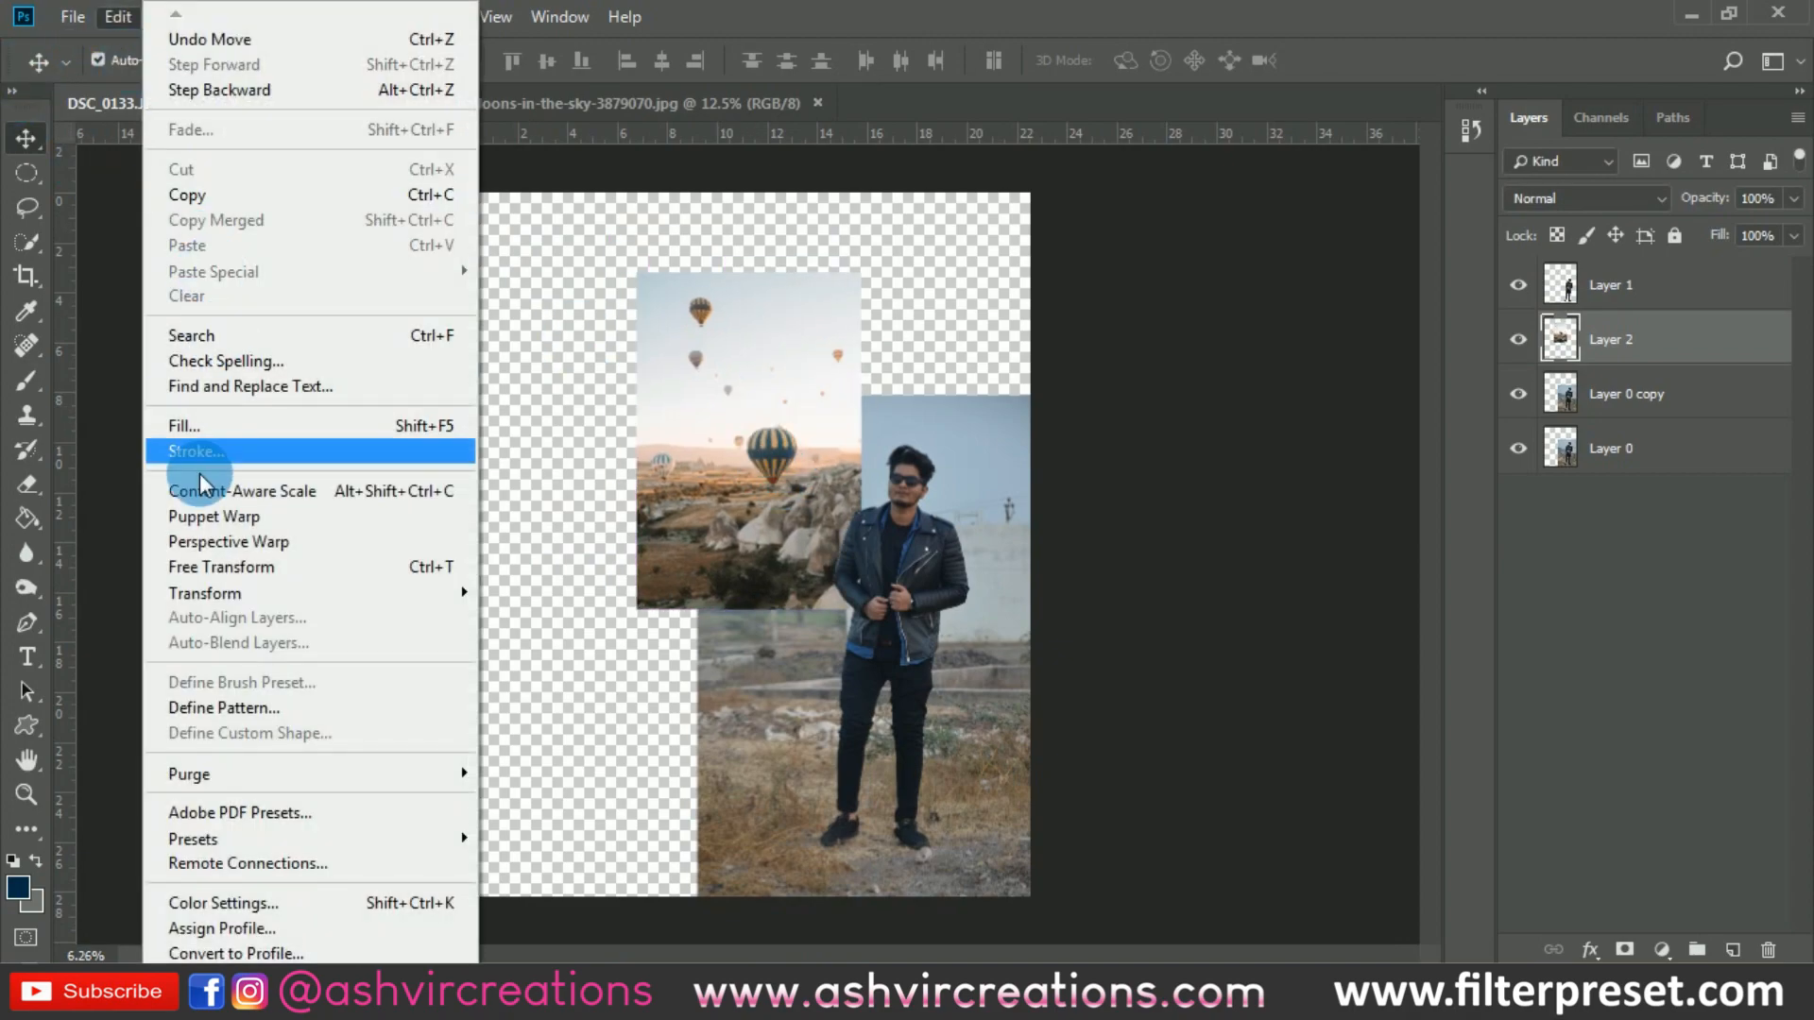
left_click(223, 558)
left_click_drag(870, 632, 1012, 797)
left_click_drag(898, 623, 934, 690)
scroll(820, 584, "down", 2)
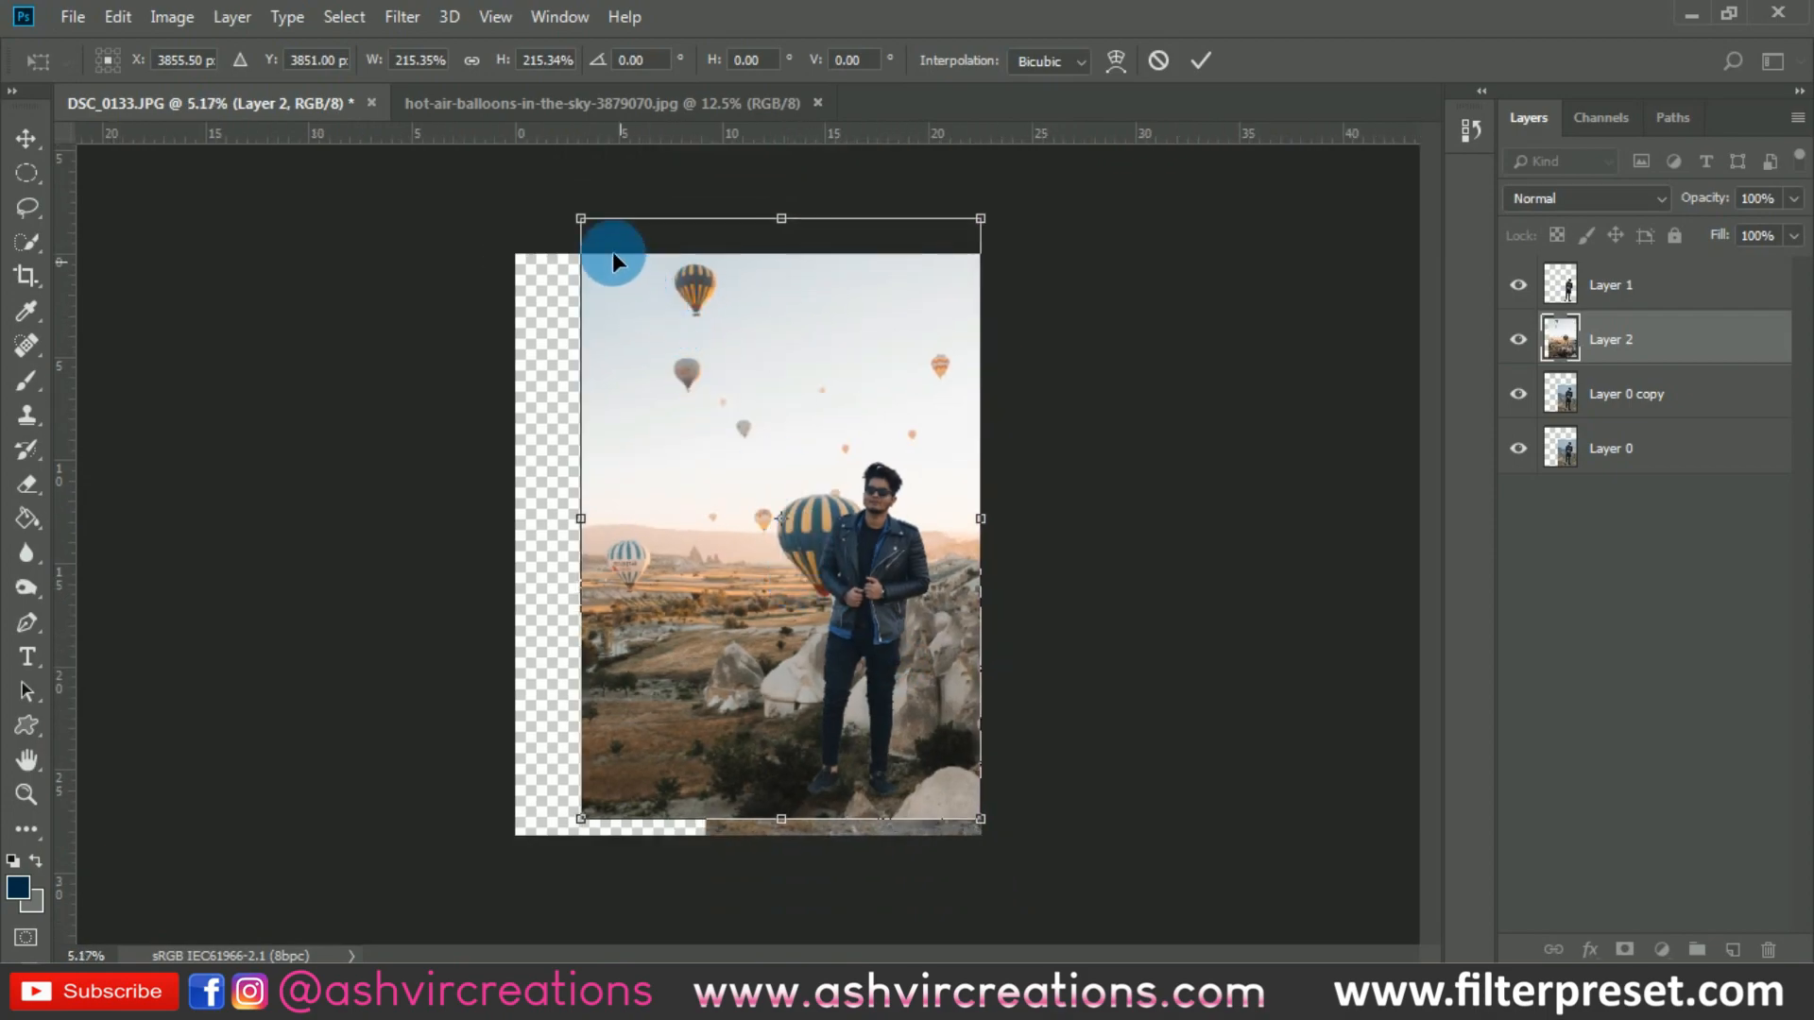
left_click_drag(584, 215, 418, 171)
scroll(789, 405, "up", 1)
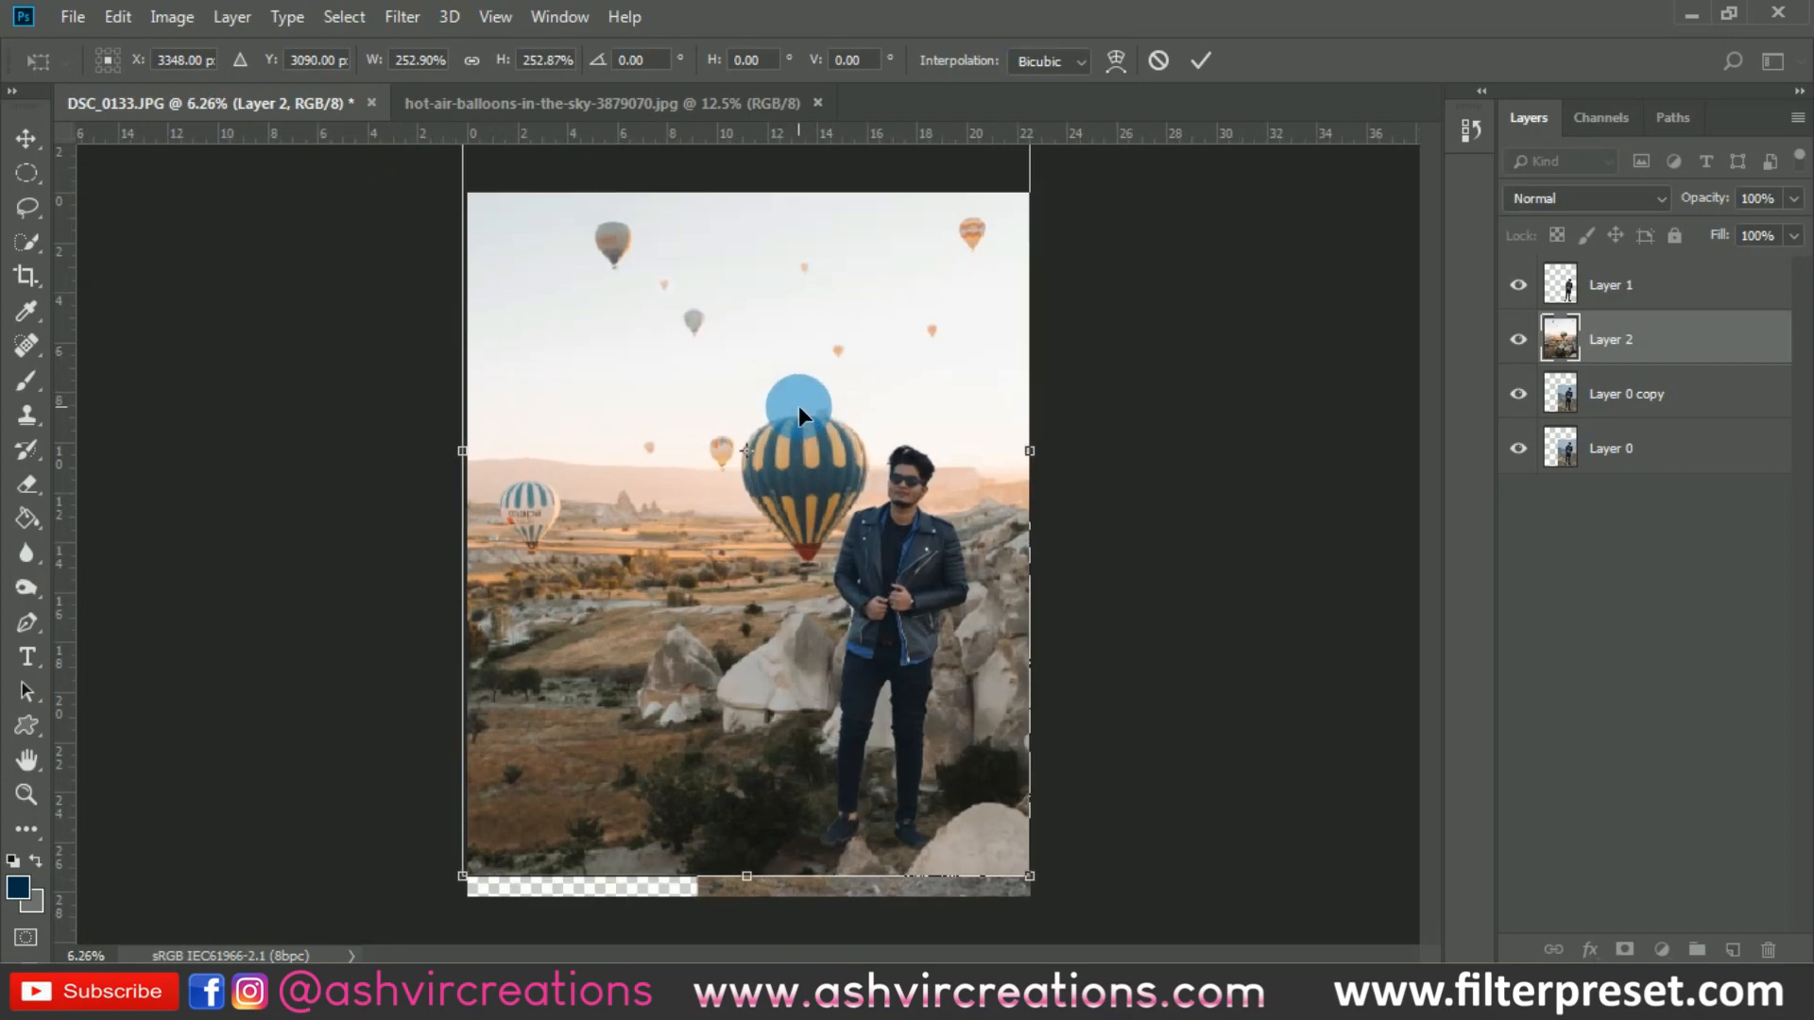
key("Return")
- Move the balloon background down so it covers the empty strip along the canvas's bottom edge
scroll(956, 548, "up", 4)
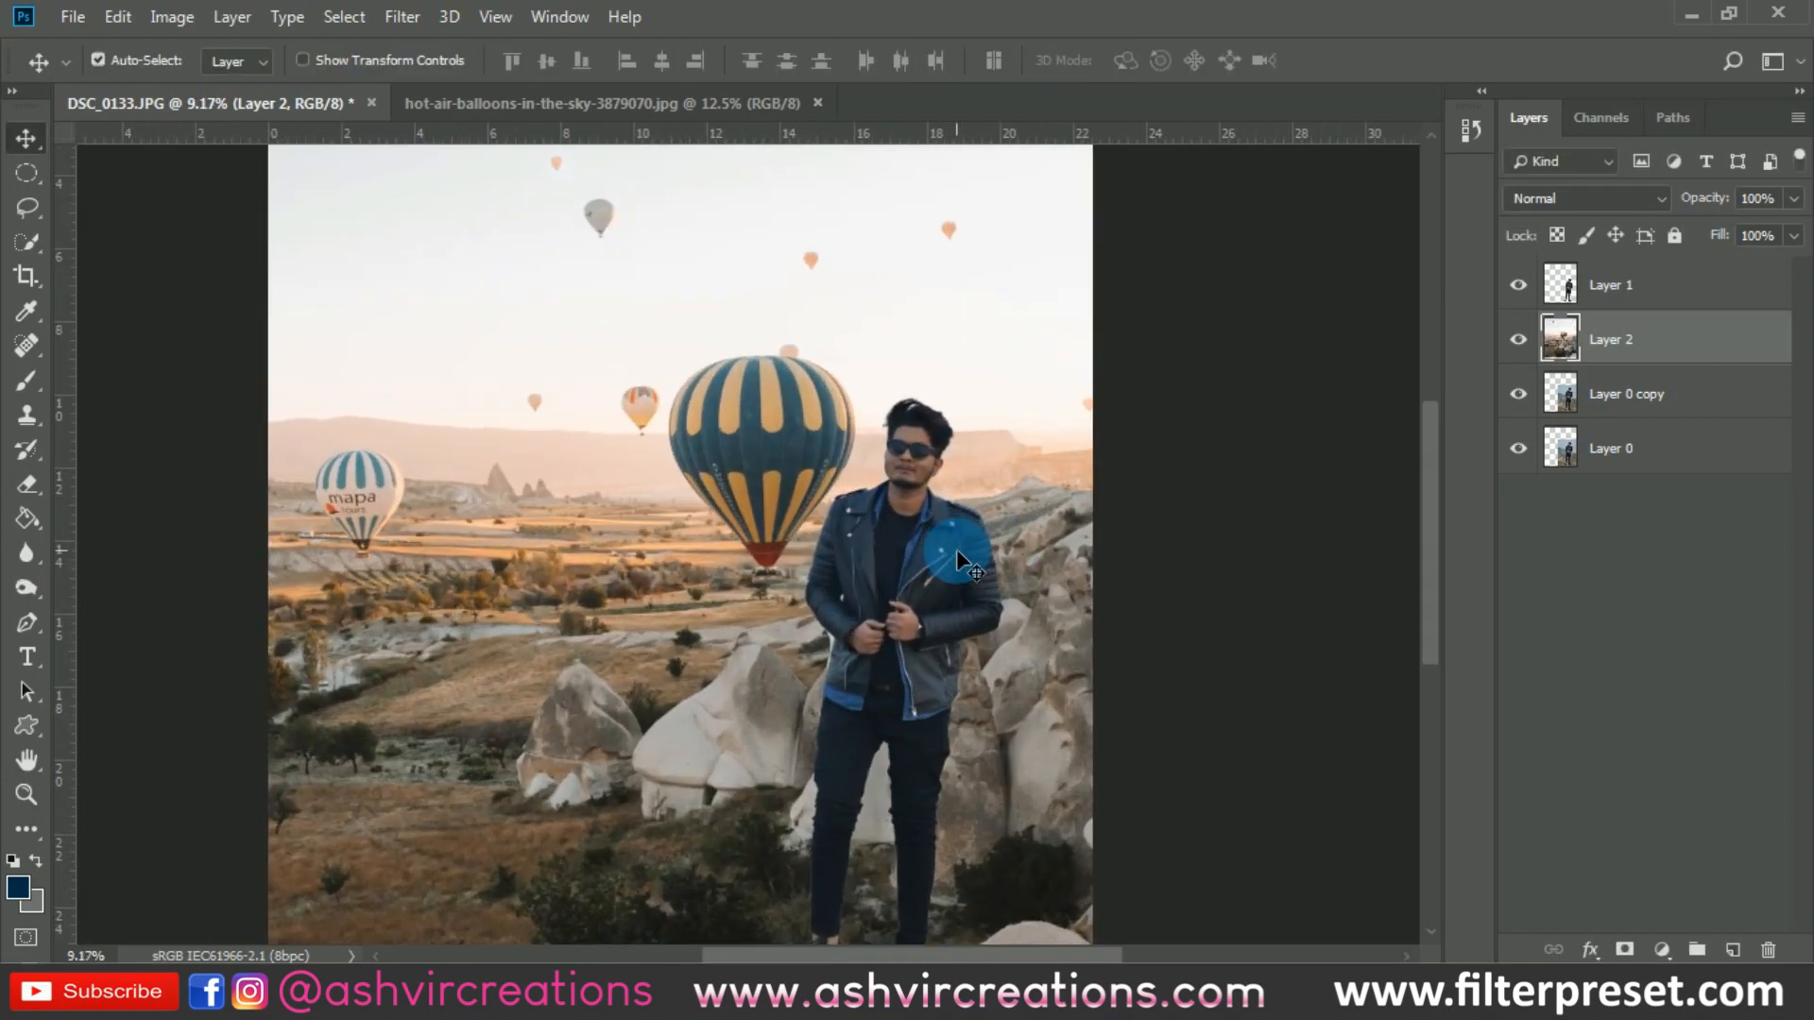
left_click_drag(956, 548, 852, 405)
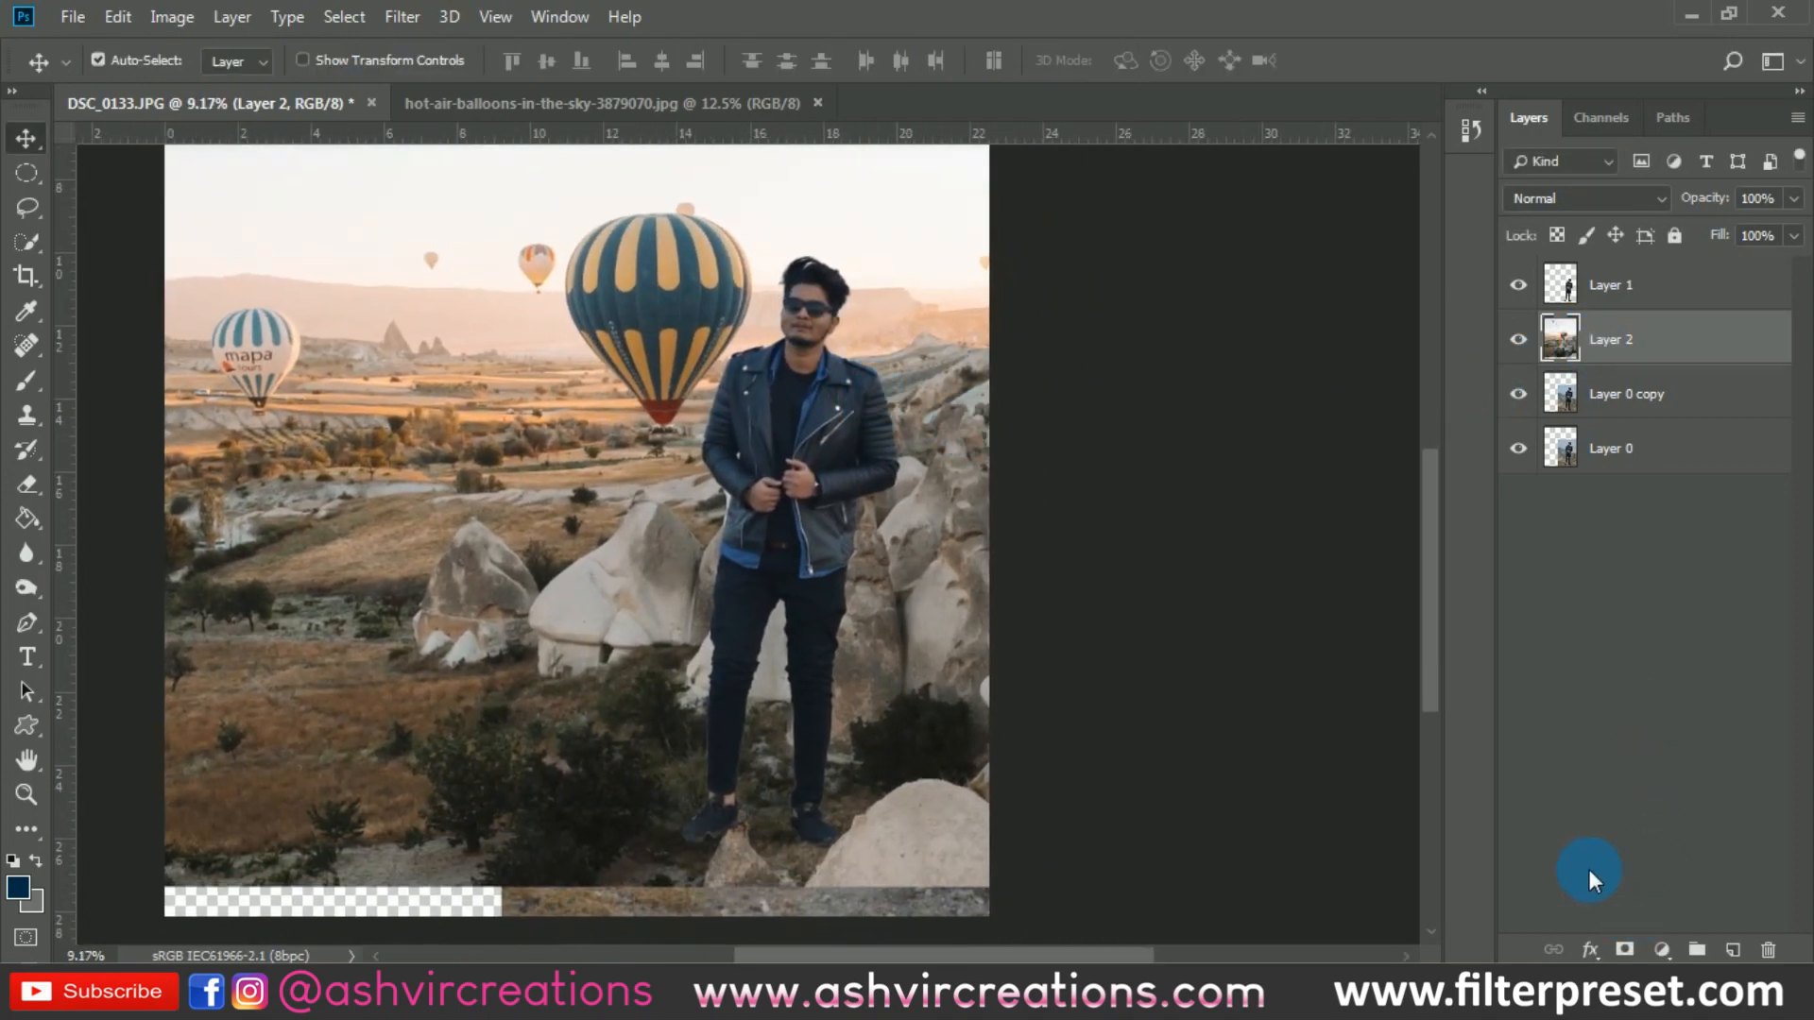
left_click_drag(909, 718, 899, 737)
scroll(883, 674, "down", 1)
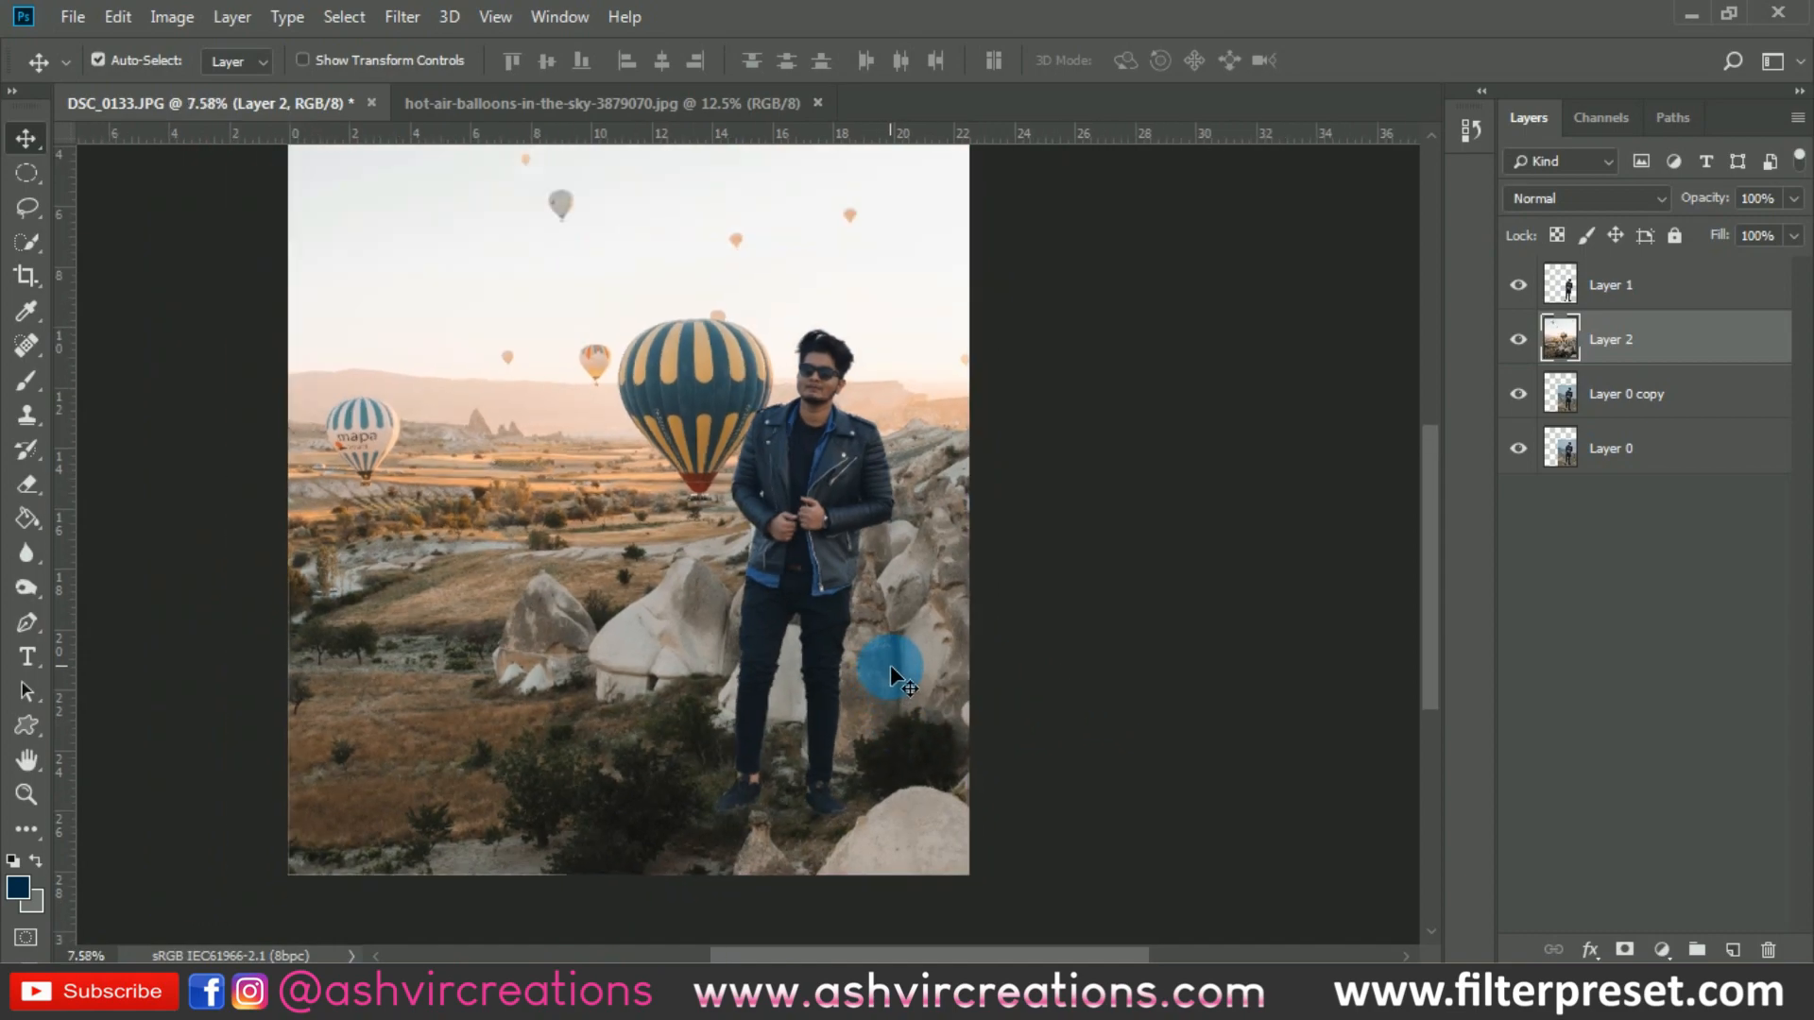
- Enlarge the balloon background slightly with Free Transform, extending it up and to the left
scroll(890, 665, "down", 2)
key("ctrl+t")
key("ctrl+0")
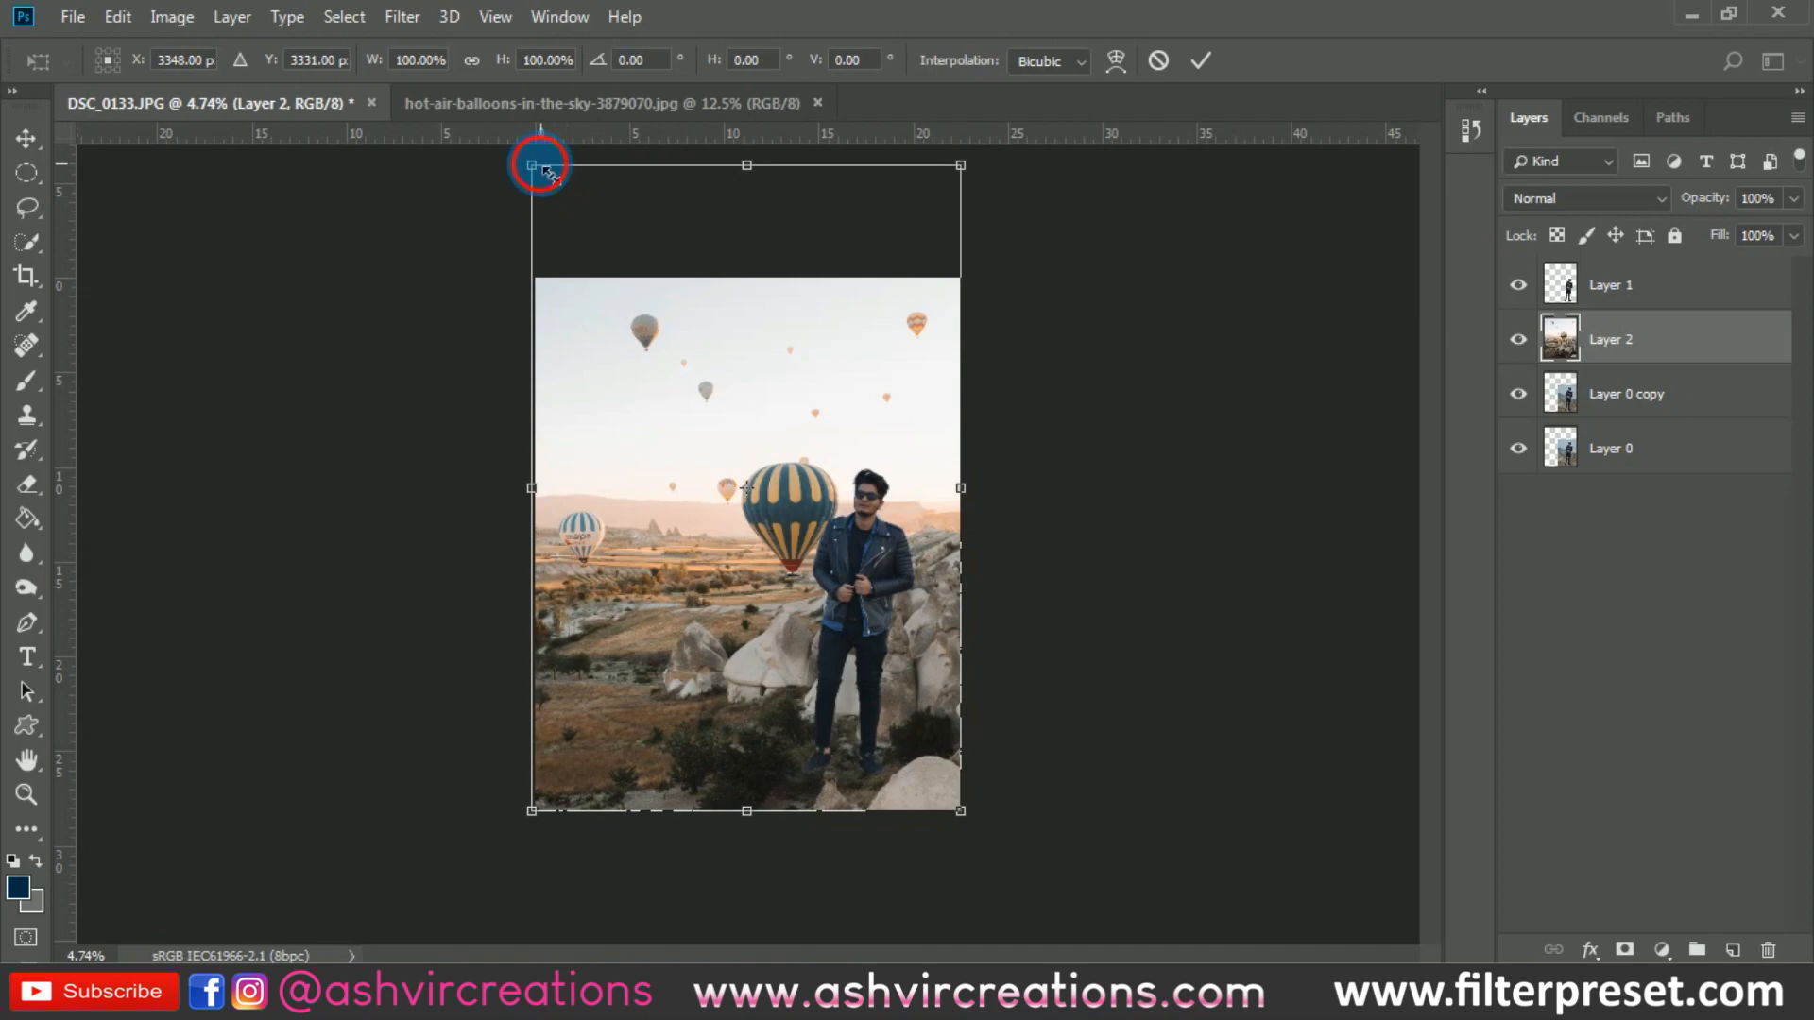
mouse_move(534, 164)
left_mouse_down()
mouse_move(502, 149)
mouse_move(517, 146)
left_mouse_up()
key("Return")
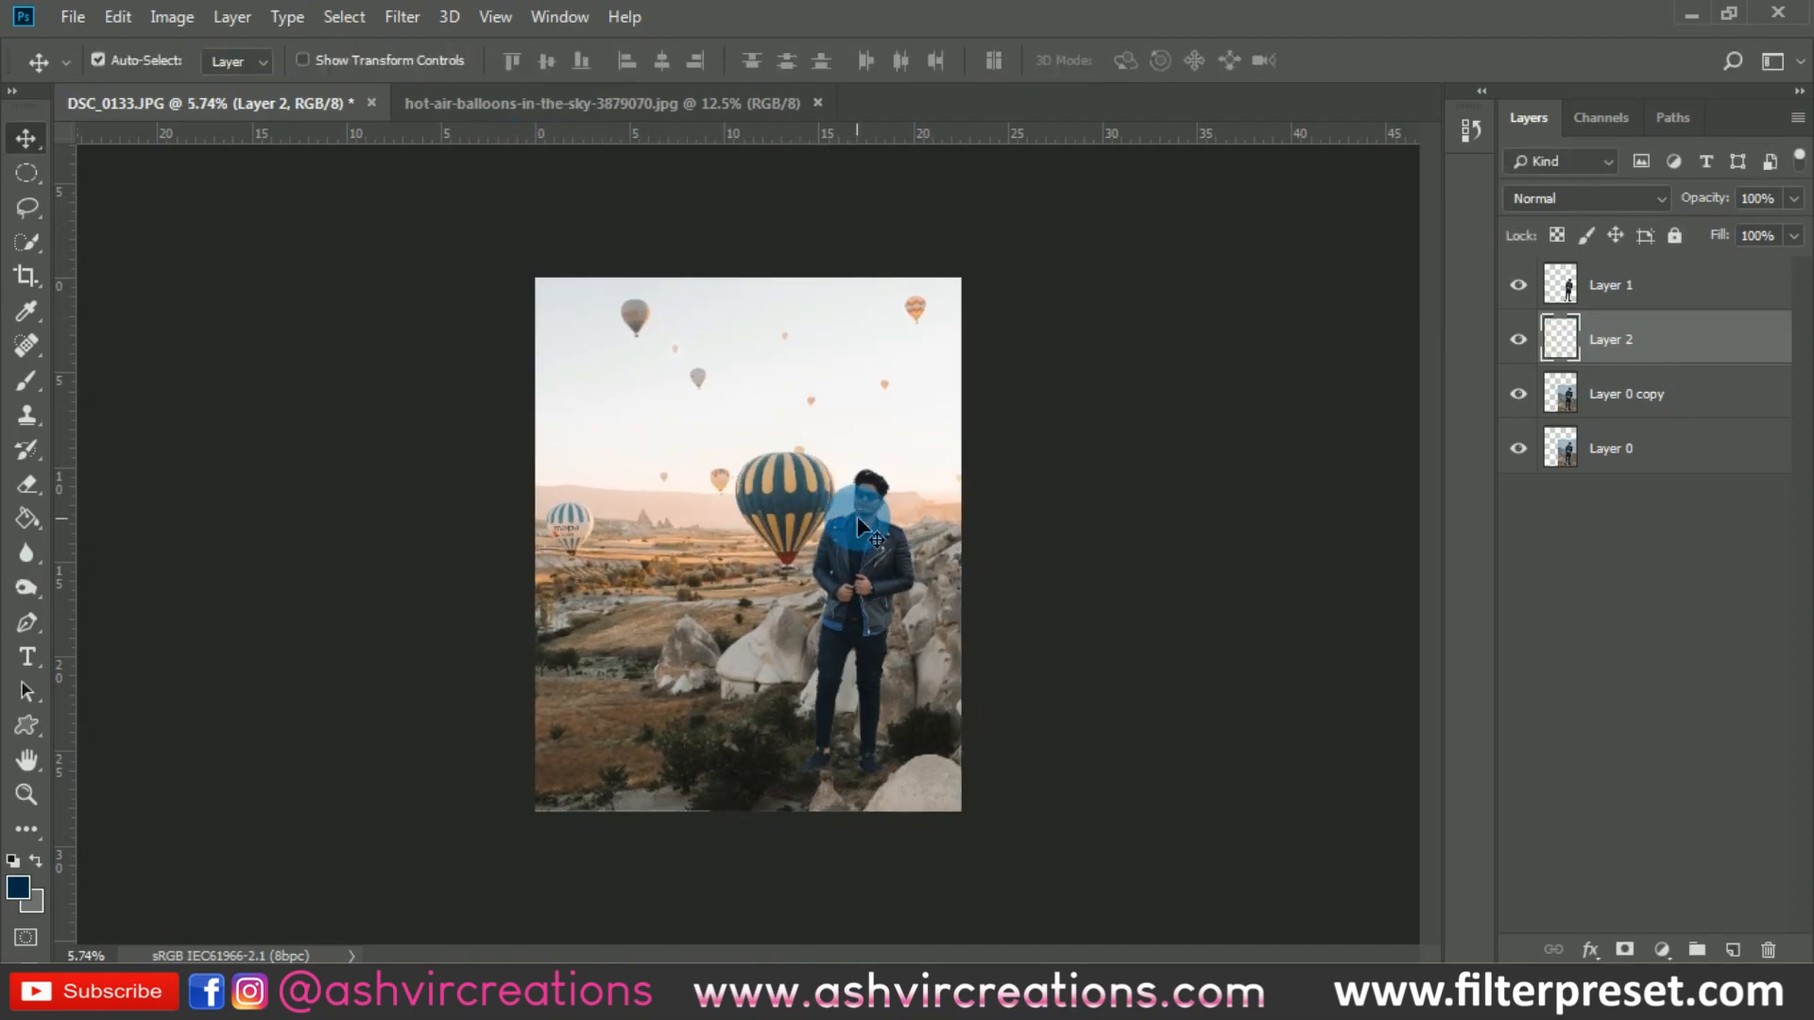
- Add a layer mask to Layer 2 and paint it black with a soft brush to reveal the original ground around the man's feet
scroll(857, 516, "up", 2)
scroll(956, 660, "up", 1)
scroll(1037, 627, "down", 1)
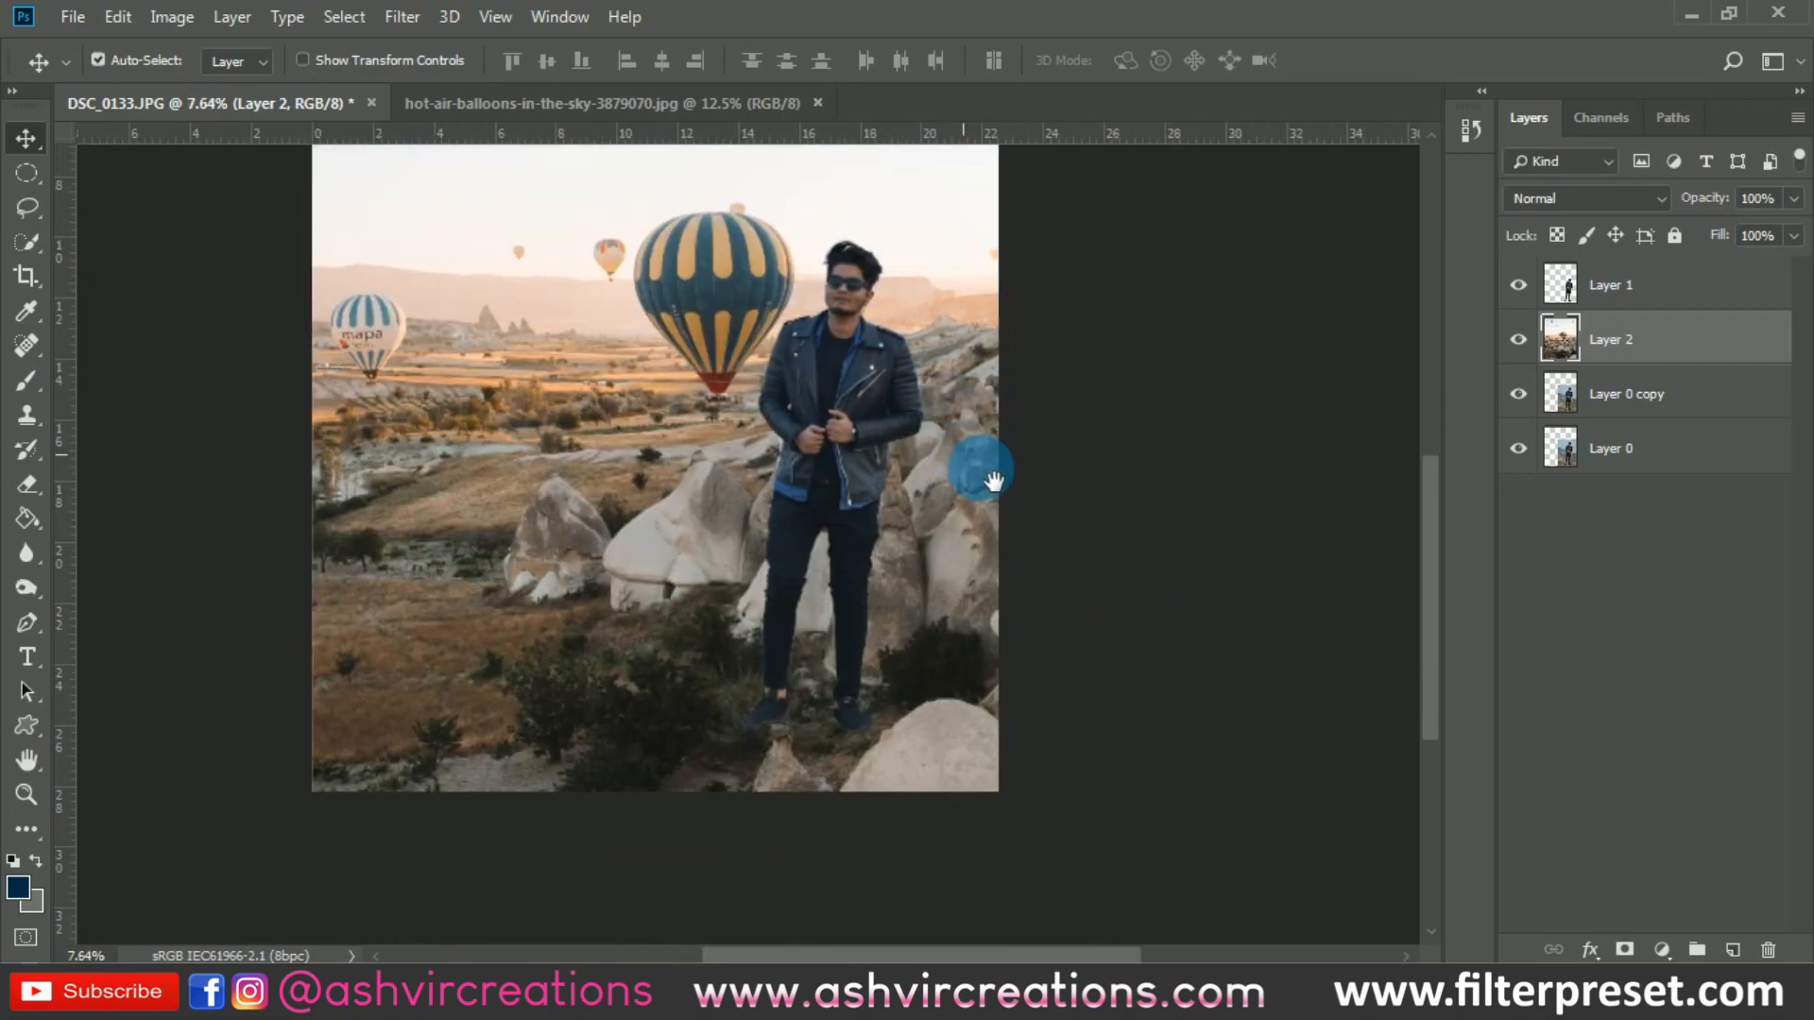
left_click(1626, 949)
left_click(26, 380)
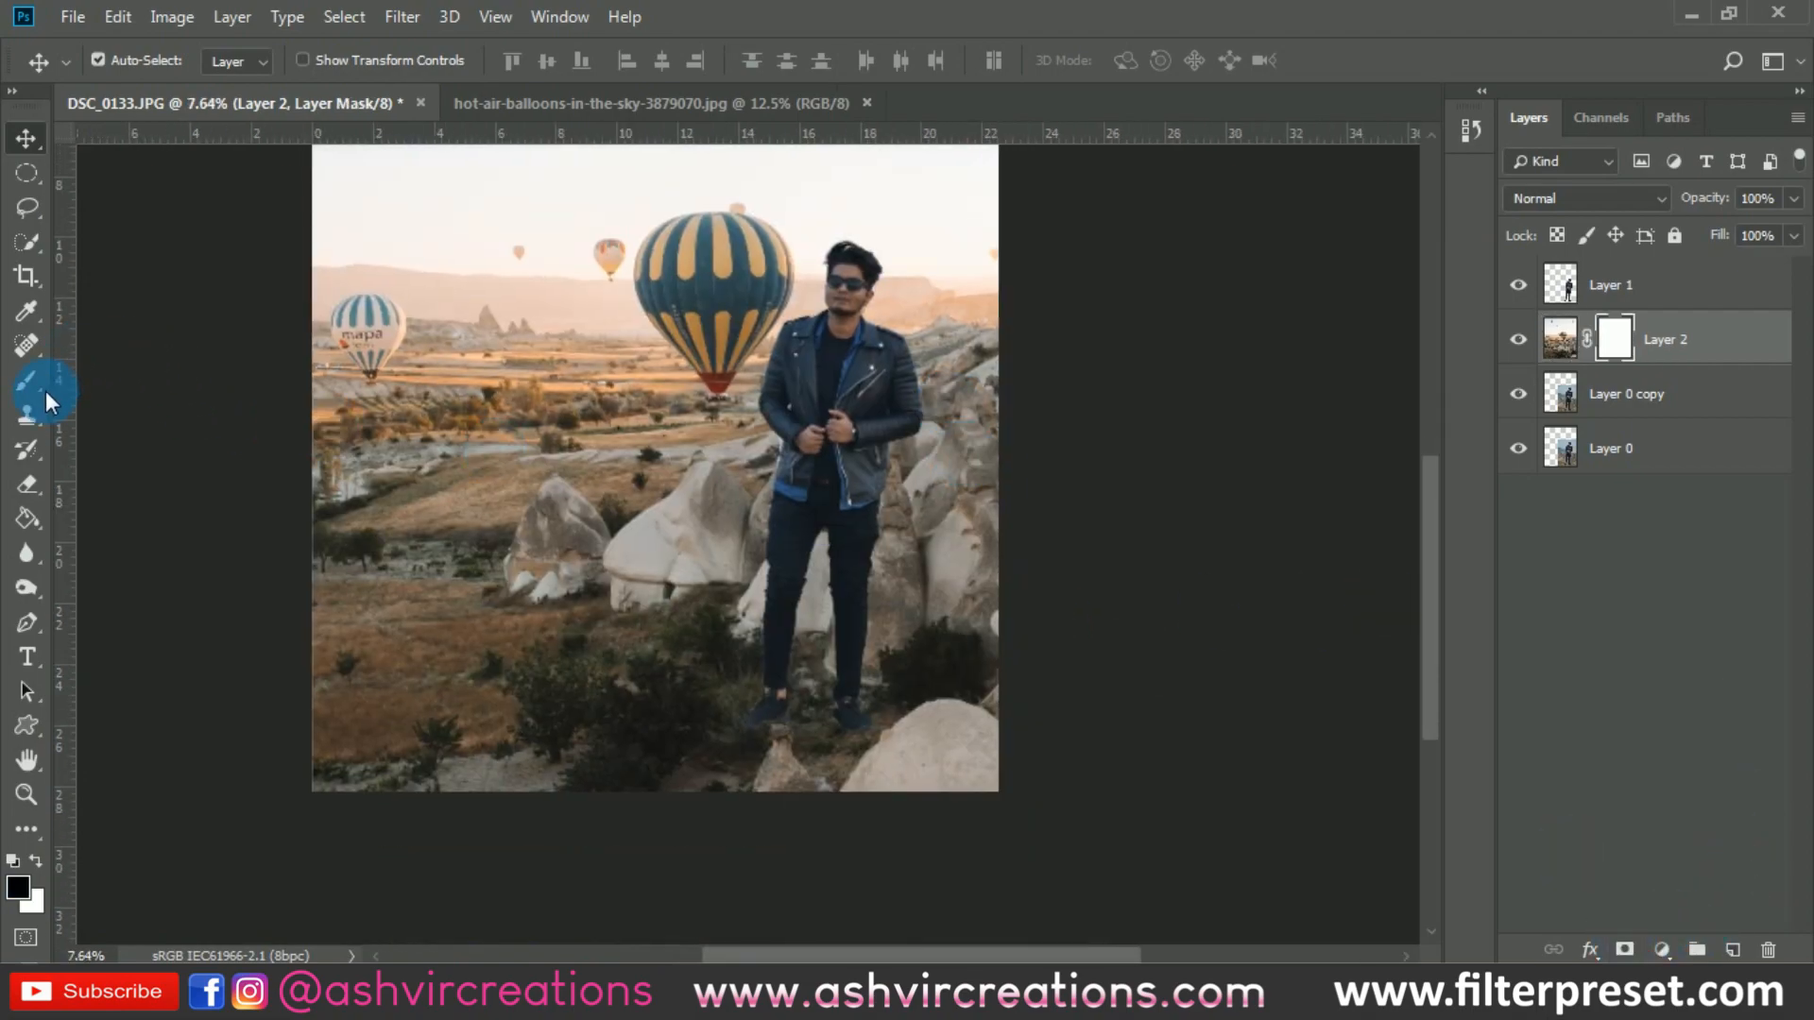
scroll(924, 816, "up", 2)
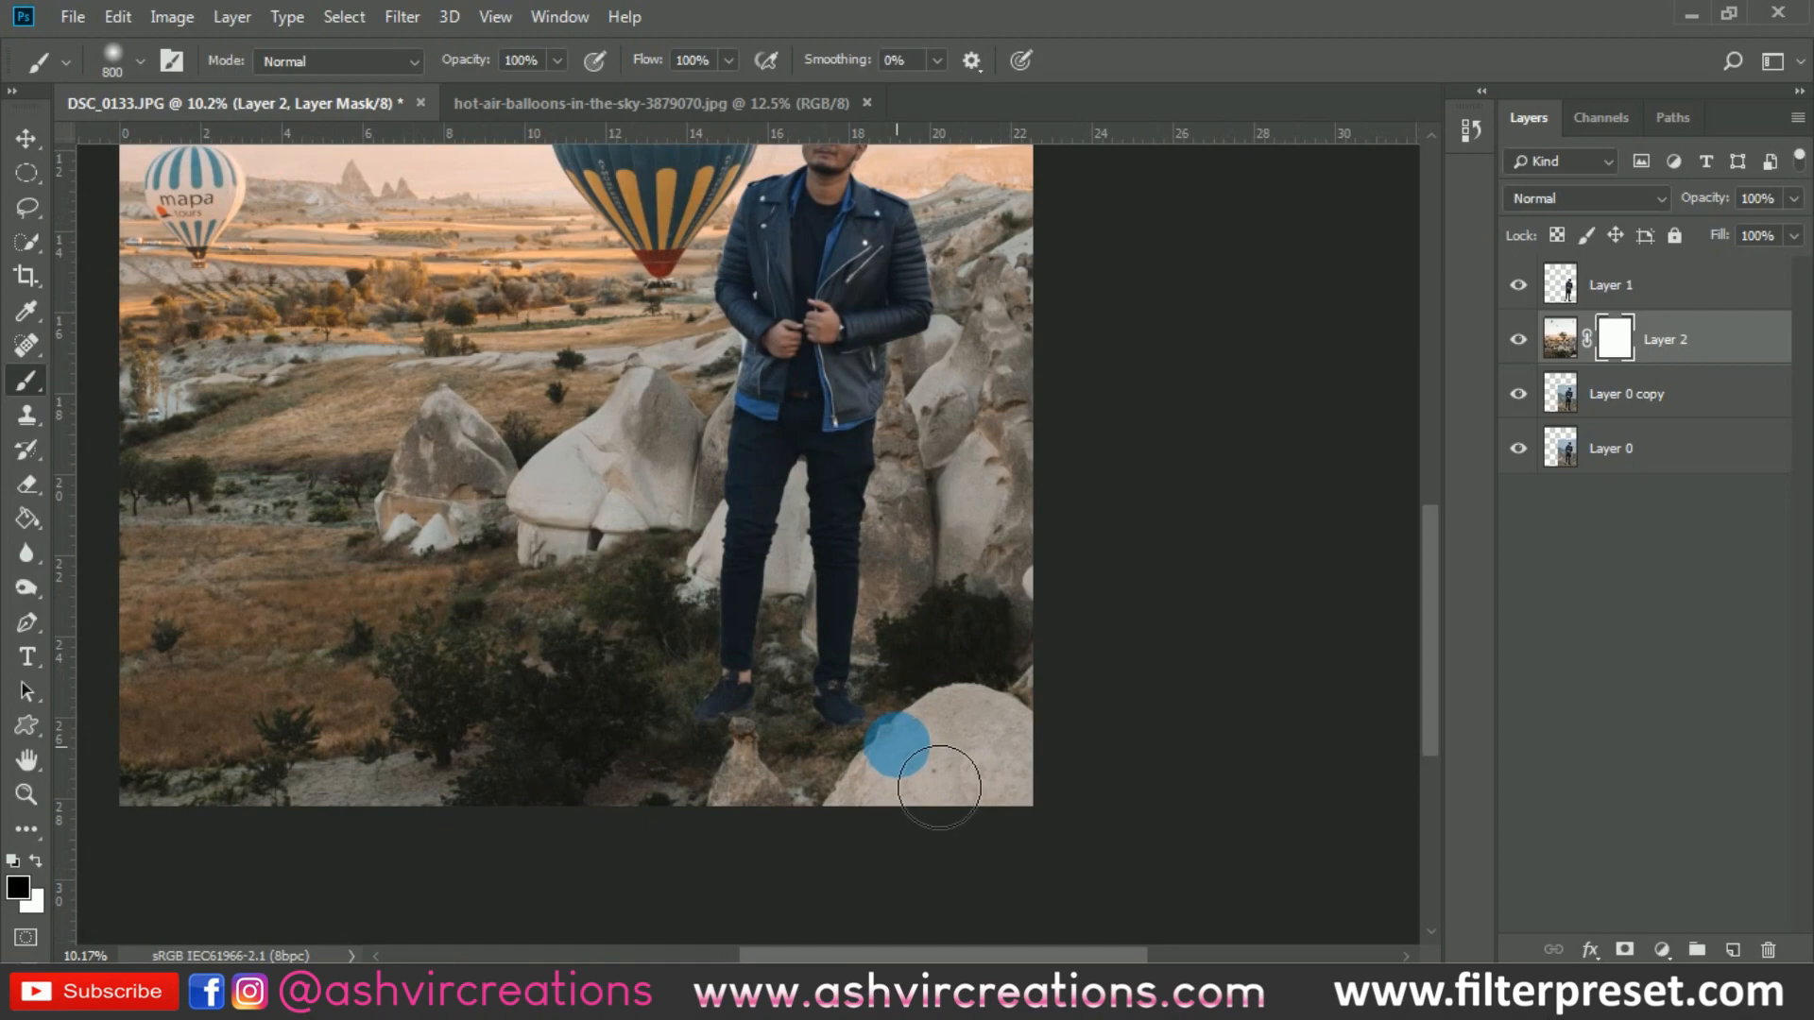
mouse_move(965, 804)
left_mouse_down()
mouse_move(1060, 804)
mouse_move(1013, 799)
mouse_move(1026, 878)
mouse_move(951, 852)
mouse_move(905, 800)
mouse_move(998, 797)
mouse_move(1008, 708)
mouse_move(1084, 683)
mouse_move(1074, 739)
mouse_move(988, 725)
mouse_move(979, 834)
mouse_move(851, 763)
mouse_move(824, 824)
mouse_move(786, 767)
mouse_move(796, 794)
mouse_move(763, 842)
mouse_move(790, 831)
mouse_move(703, 930)
mouse_move(728, 913)
mouse_move(975, 944)
mouse_move(988, 924)
mouse_move(880, 878)
mouse_move(1198, 872)
mouse_move(998, 862)
mouse_move(815, 816)
mouse_move(572, 843)
mouse_move(563, 874)
mouse_move(728, 883)
left_mouse_up()
key("bracketleft")
key("ctrl+z")
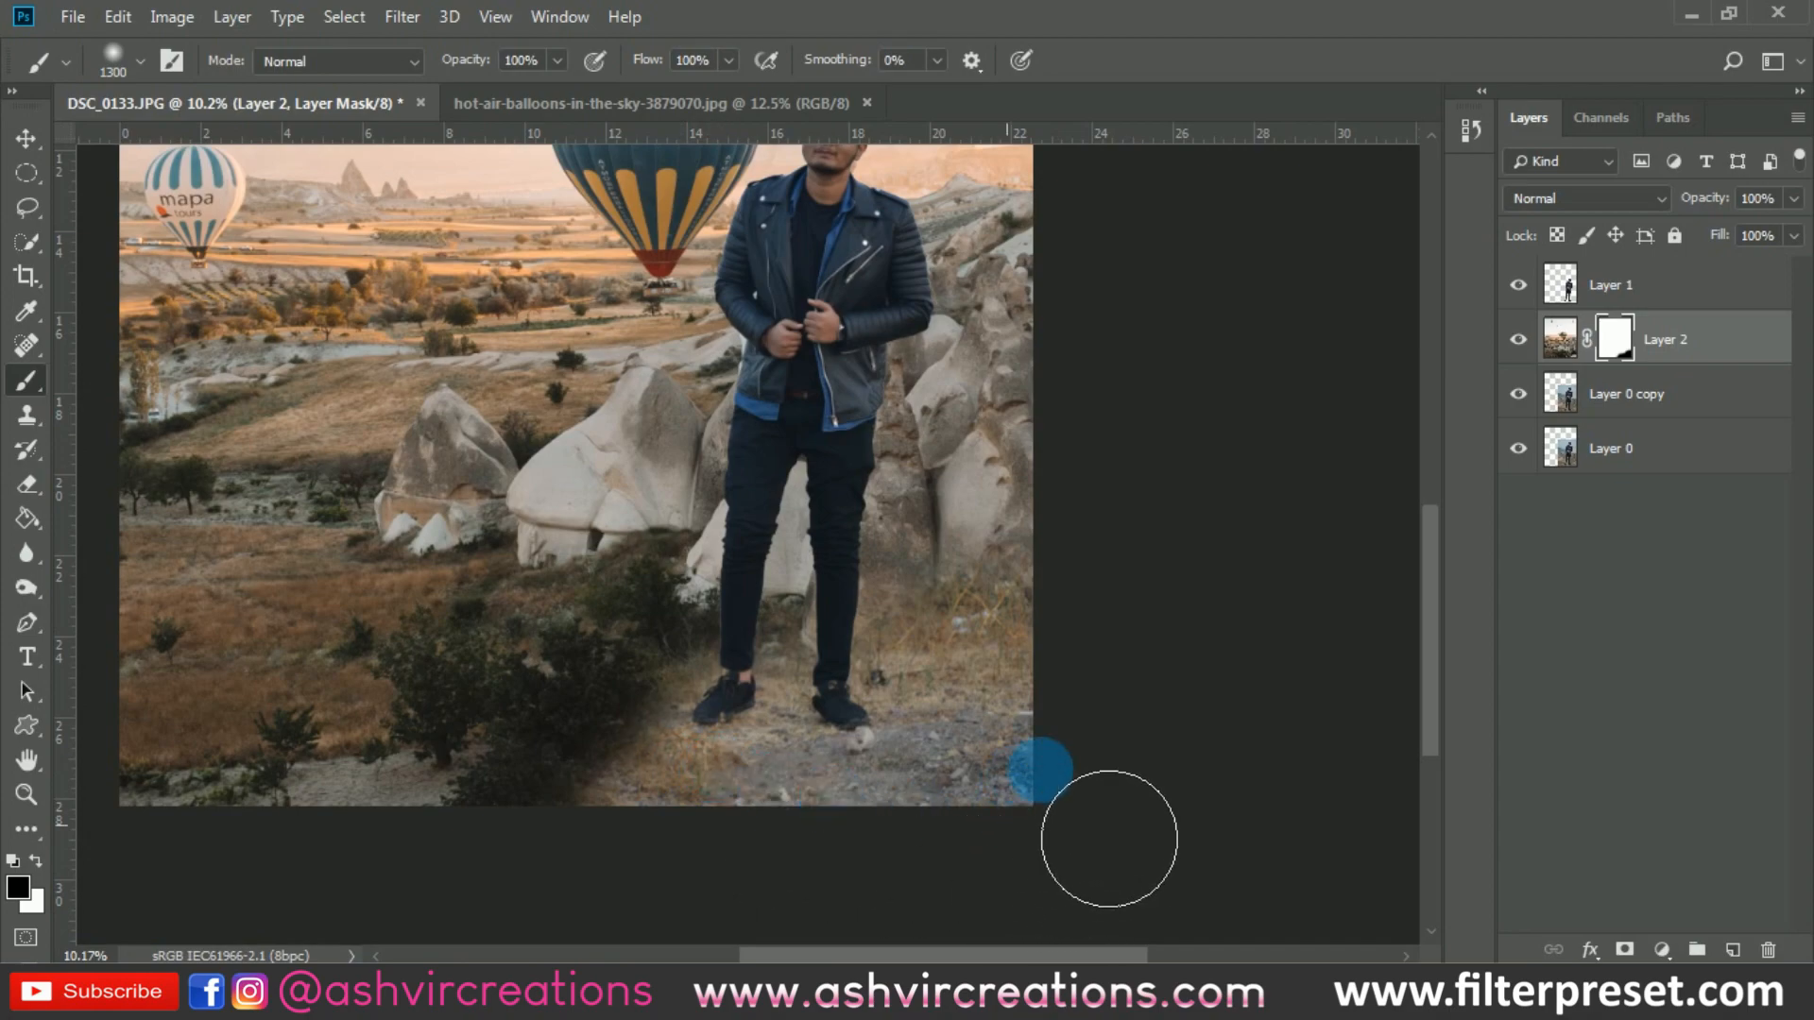
scroll(960, 751, "up", 1)
key("v")
scroll(927, 727, "down", 3)
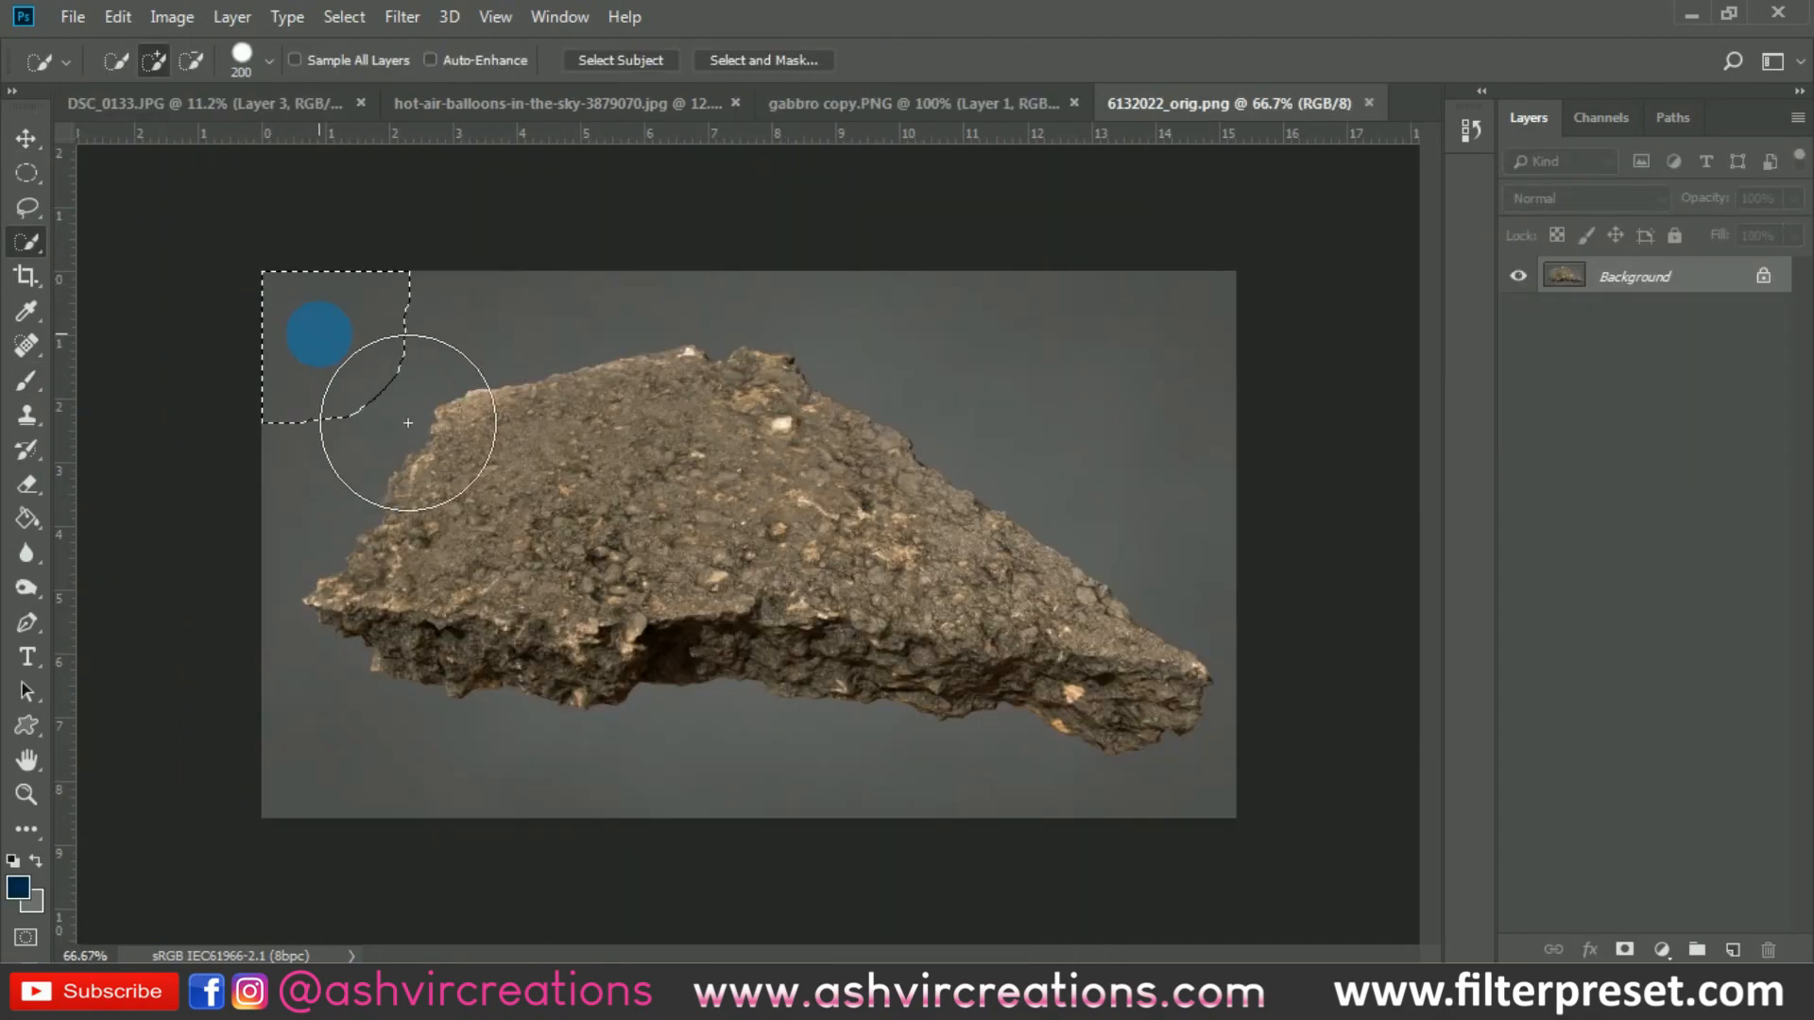
mouse_move(401, 405)
left_mouse_down()
mouse_move(405, 381)
mouse_move(552, 351)
left_mouse_up()
scroll(551, 352, "down", 3)
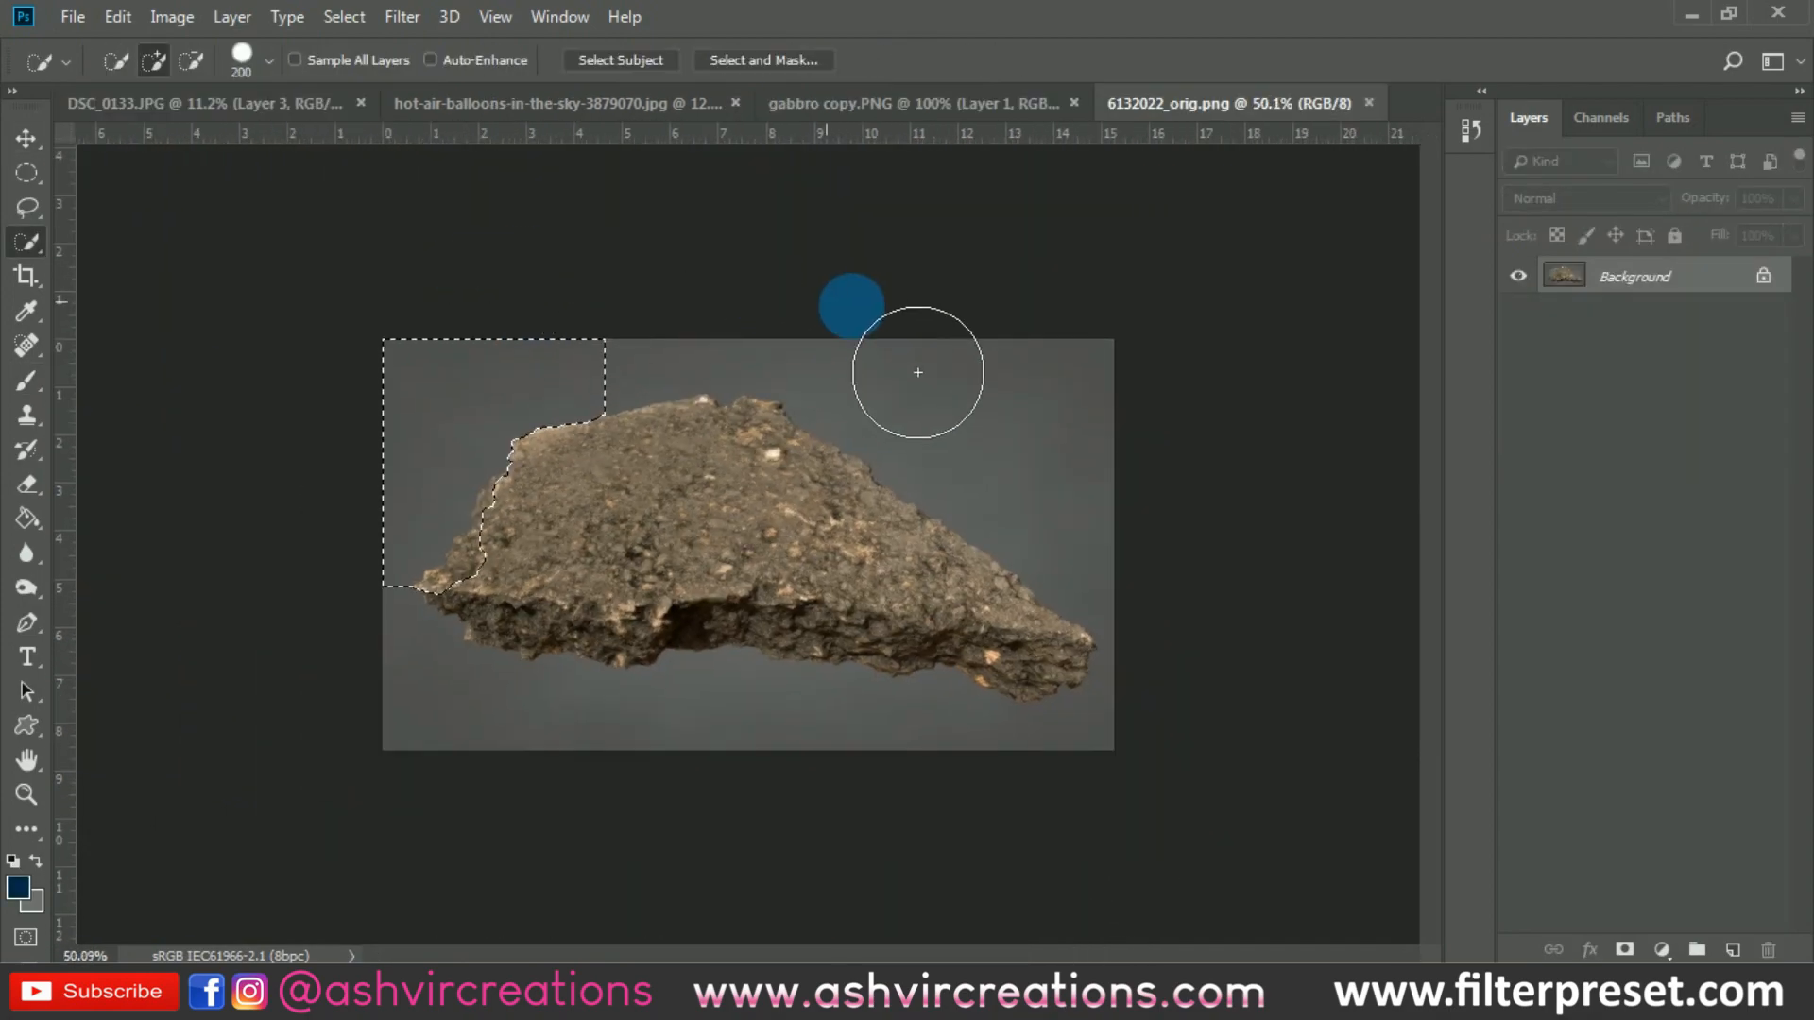
left_click(909, 350)
key("ctrl+d")
right_click(26, 242)
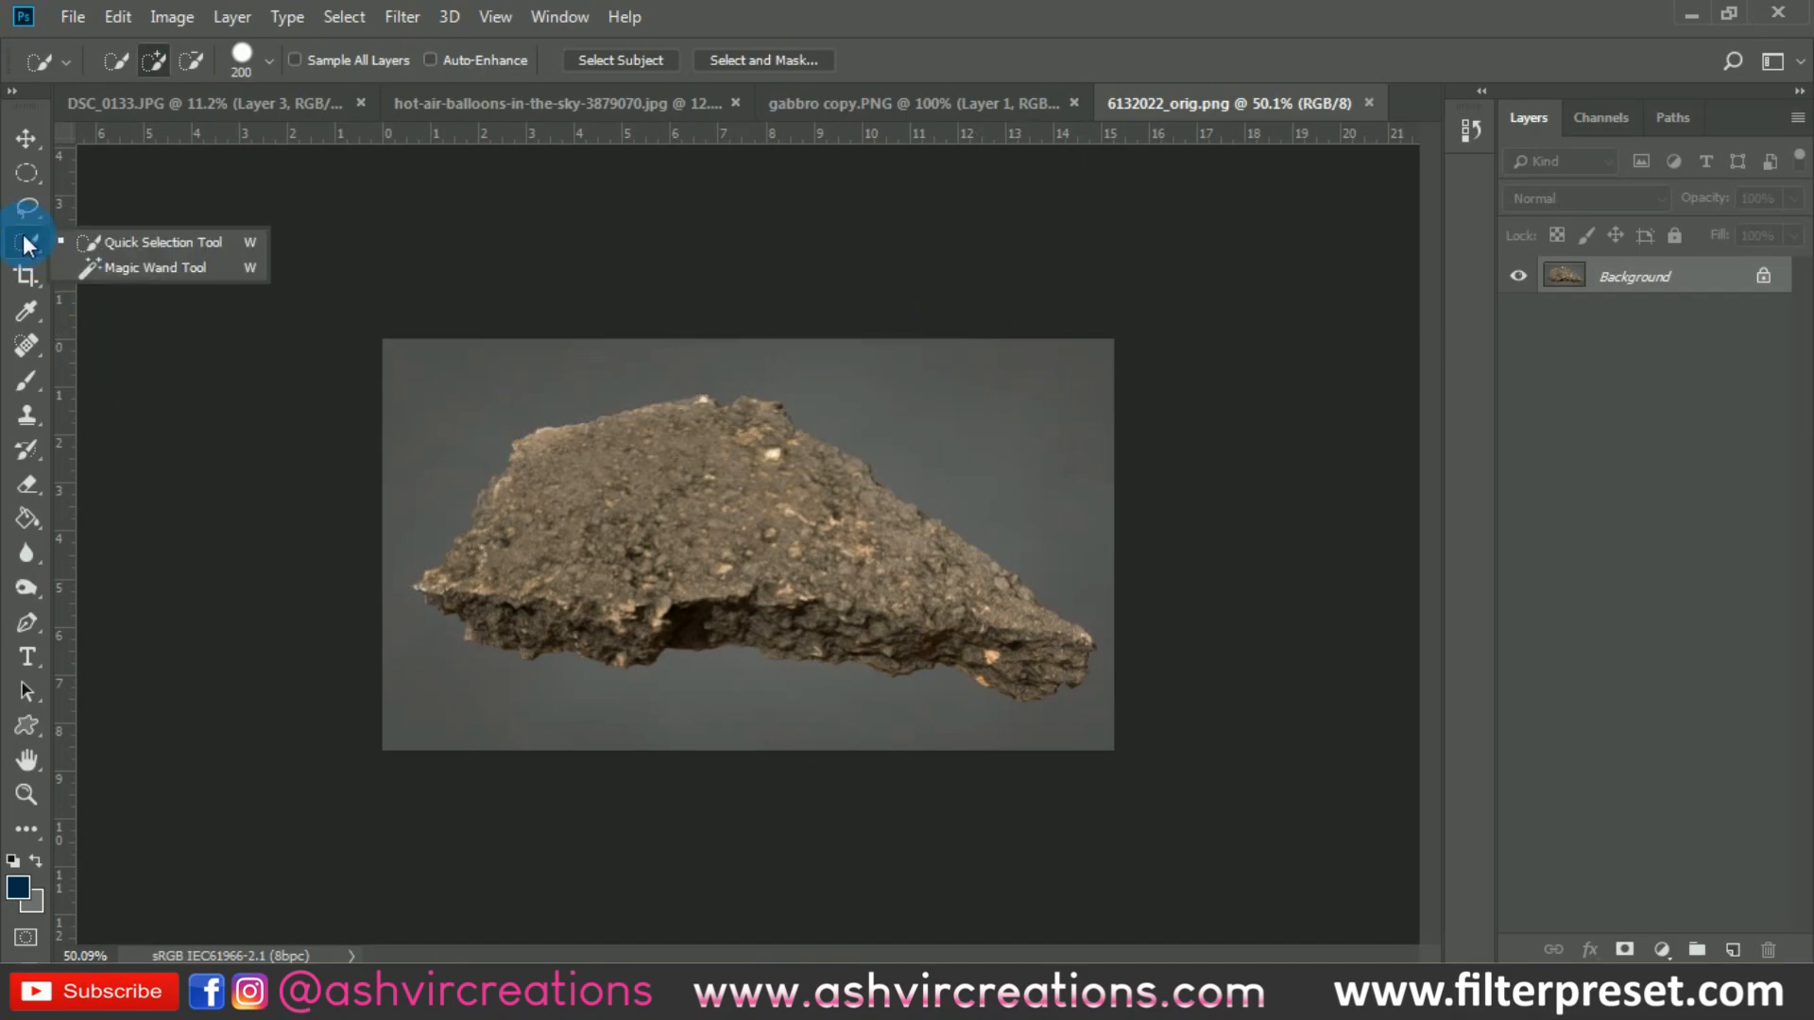
left_click(66, 263)
left_click(477, 415)
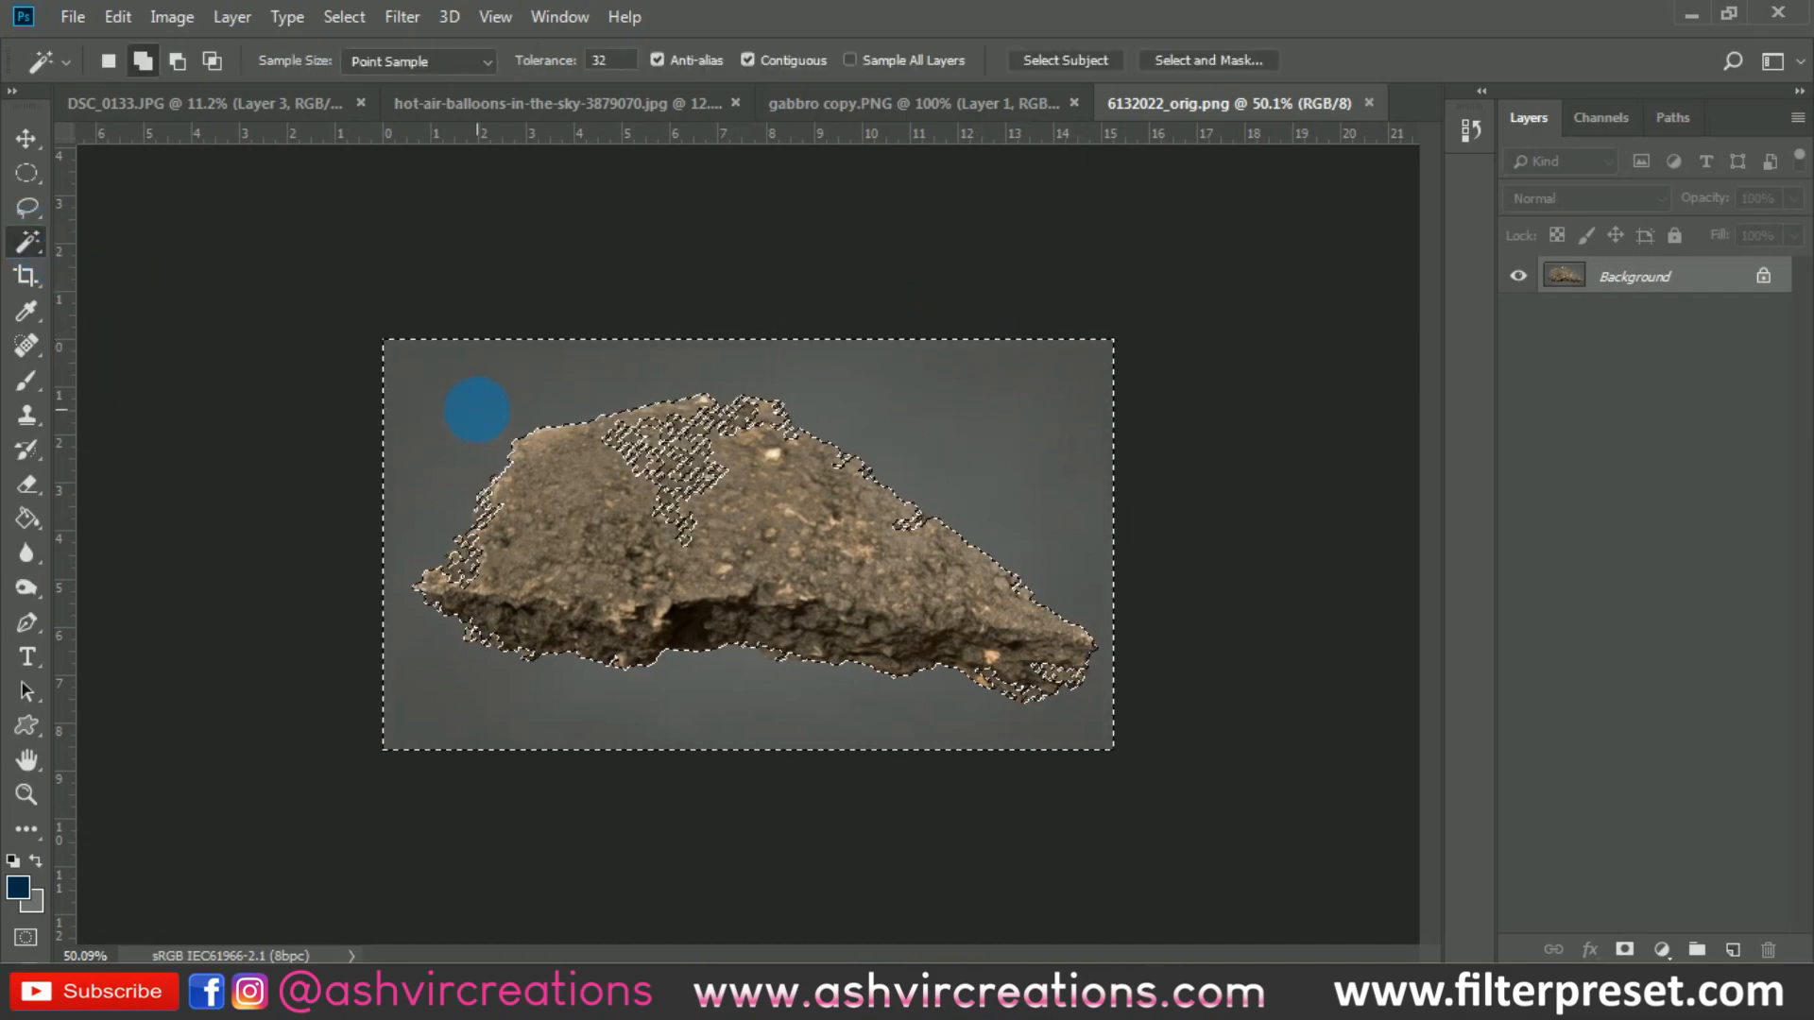
key("ctrl+d")
- Select the grey background around the rock in 6132022_orig.png with the Quick Selection tool at brush size 500
right_click(30, 248)
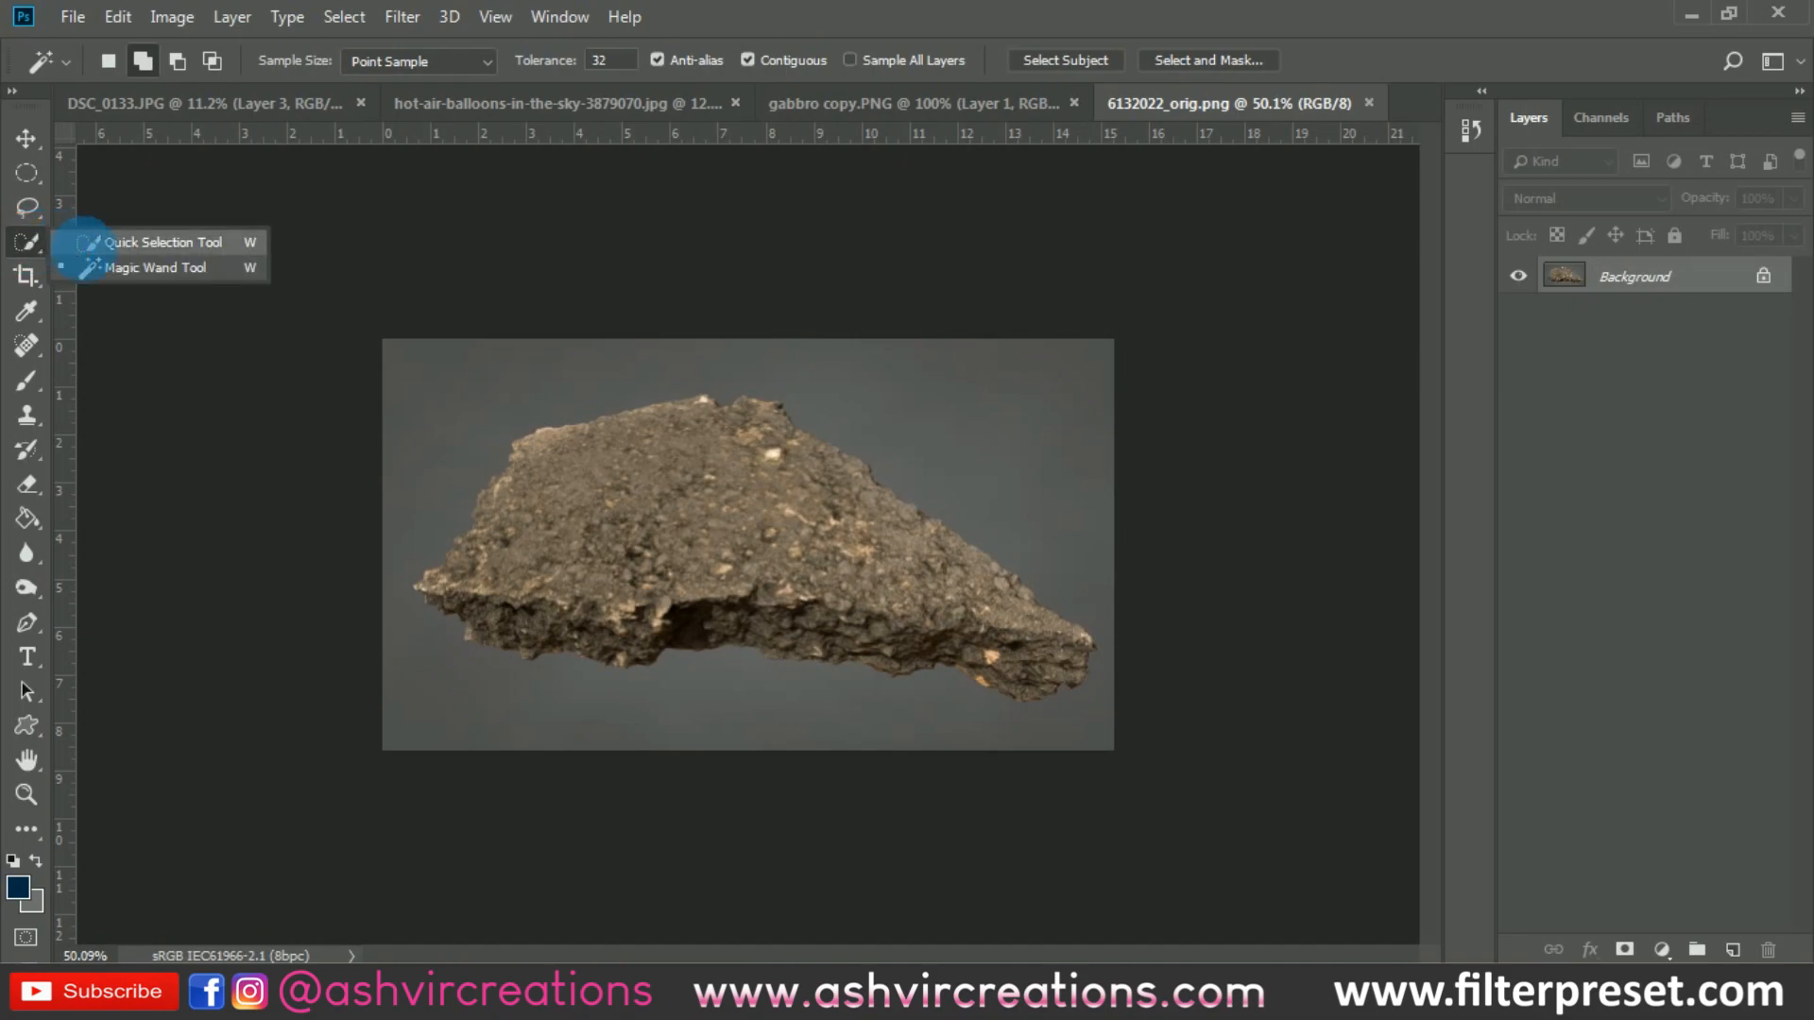
left_click(142, 245)
scroll(457, 380, "down", 3)
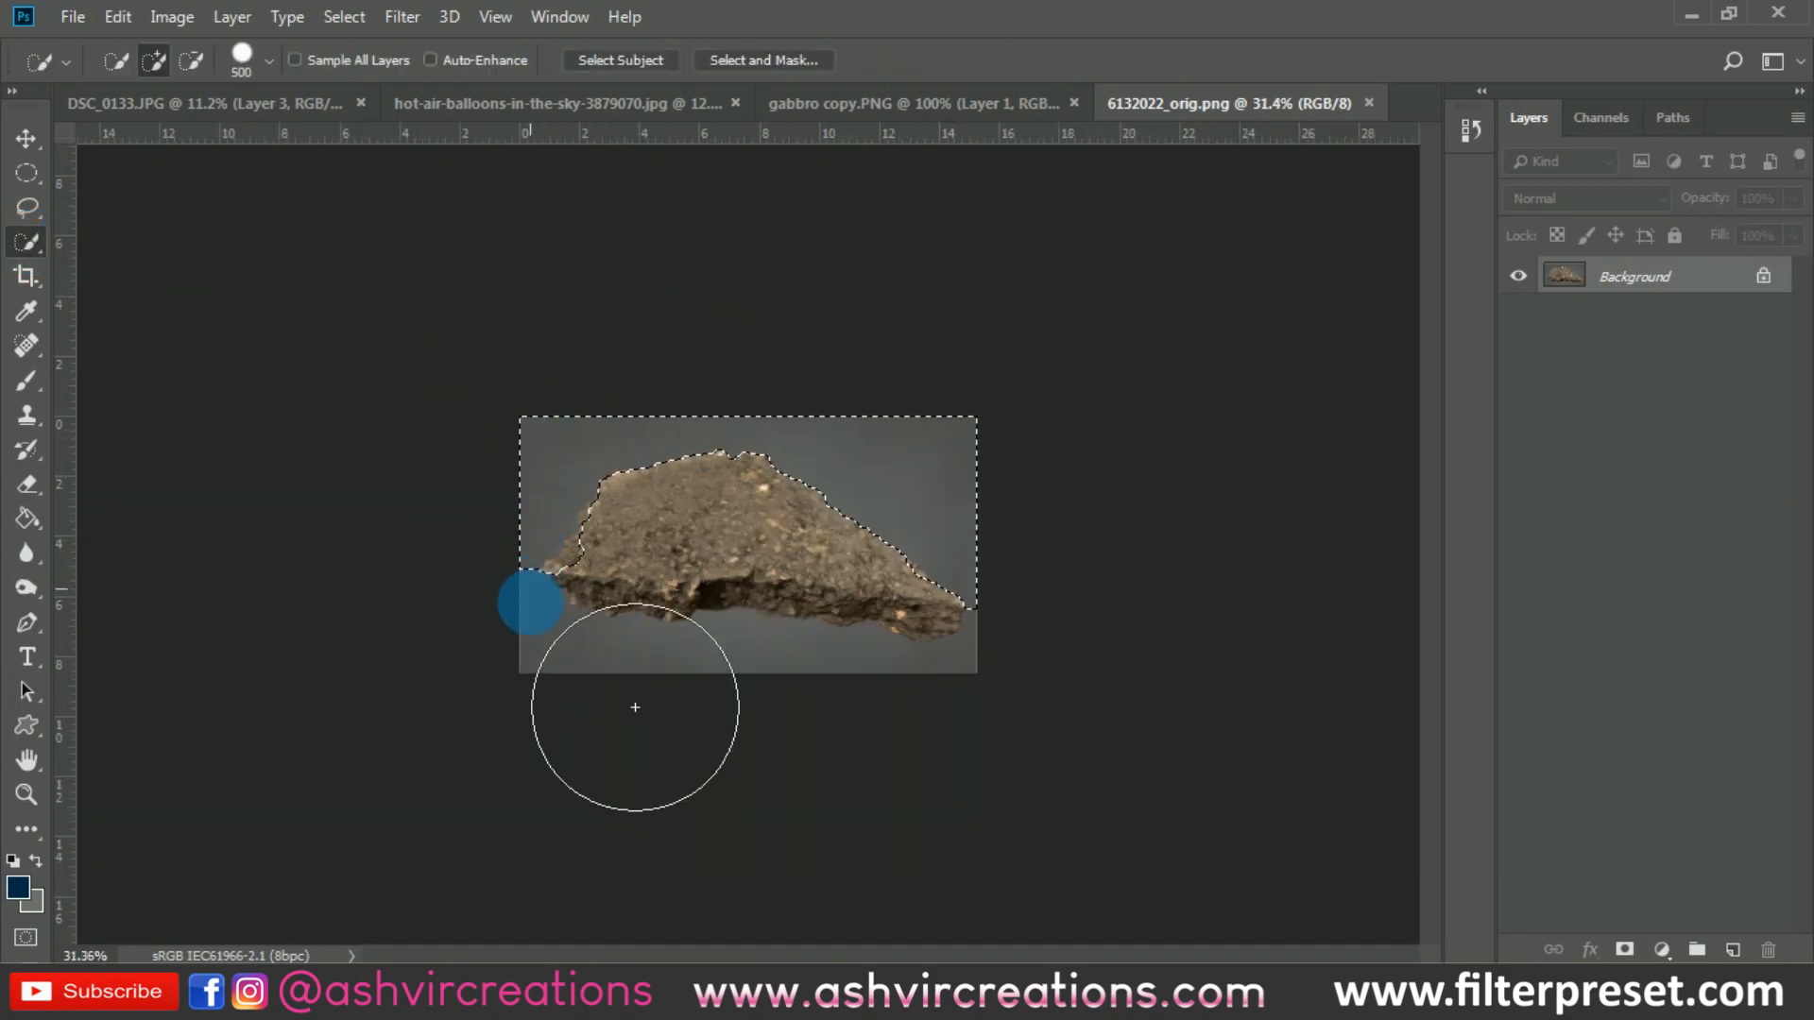
mouse_move(530, 602)
left_mouse_down()
mouse_move(551, 712)
mouse_move(636, 741)
mouse_move(788, 741)
left_mouse_up()
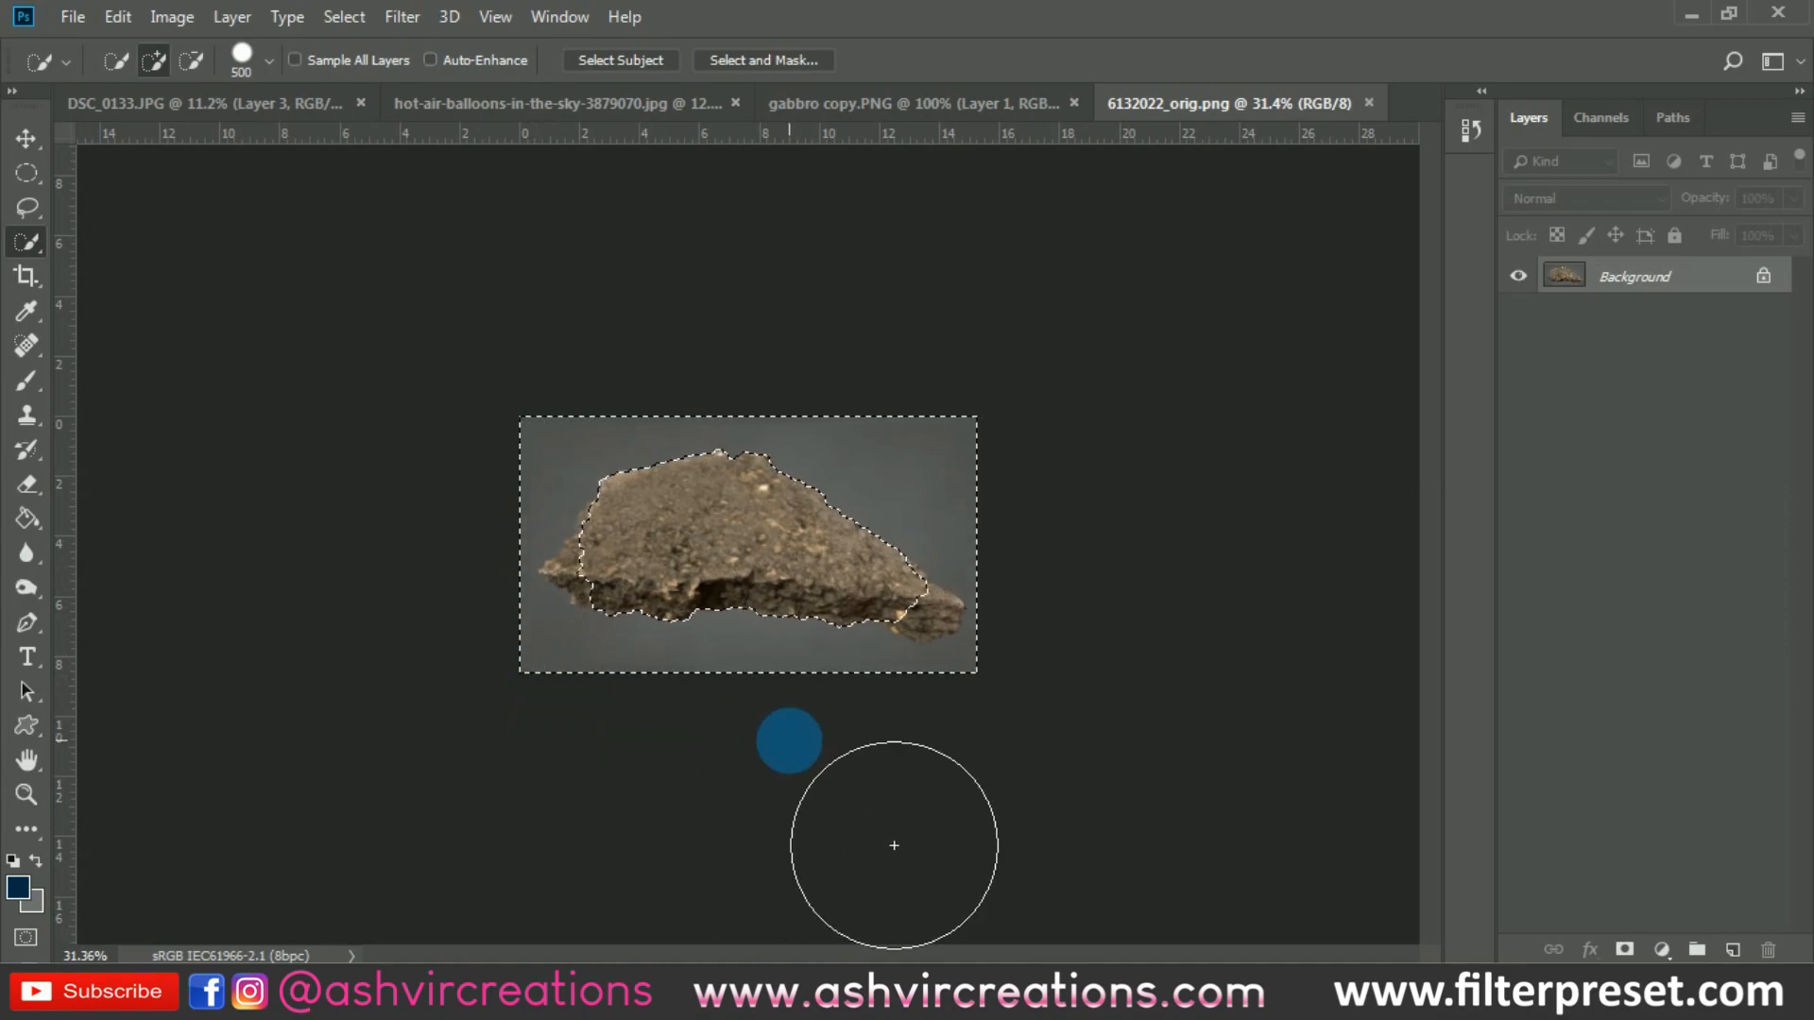
- Subtract the rock's right tip and left end from the background selection using a Quick Selection brush of size 70
scroll(837, 699, "up", 1)
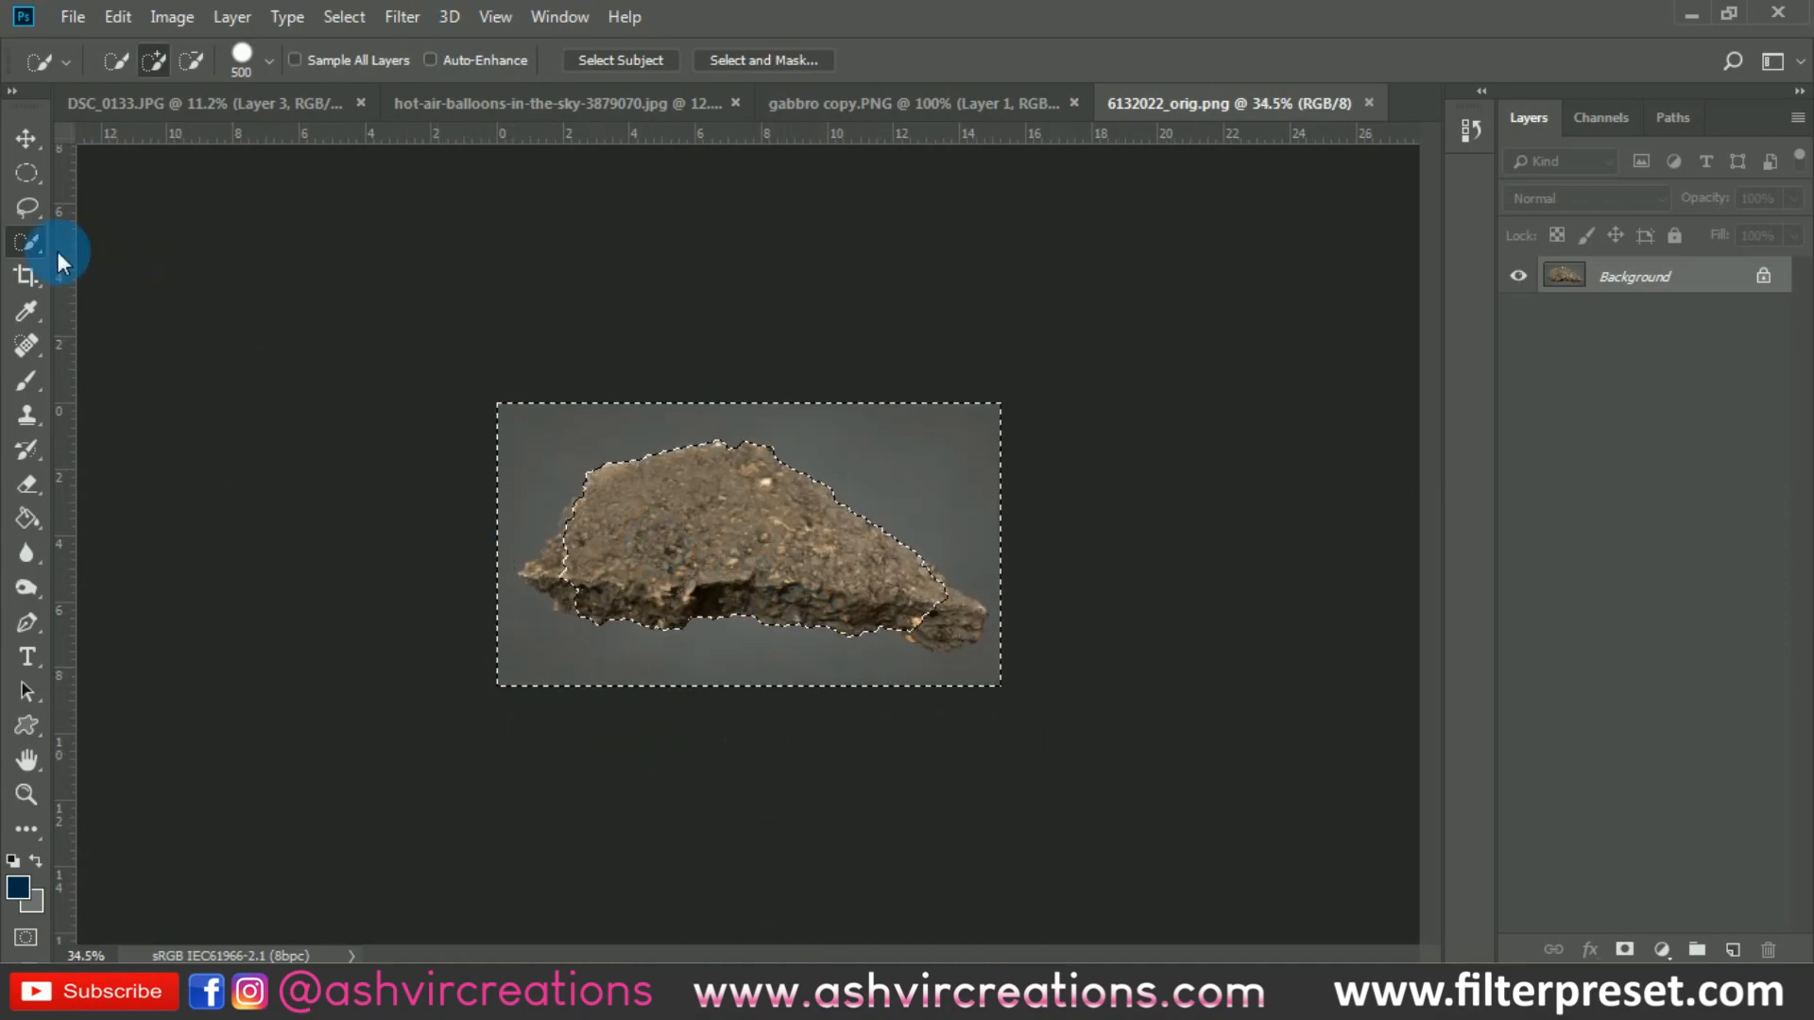
left_click(191, 62)
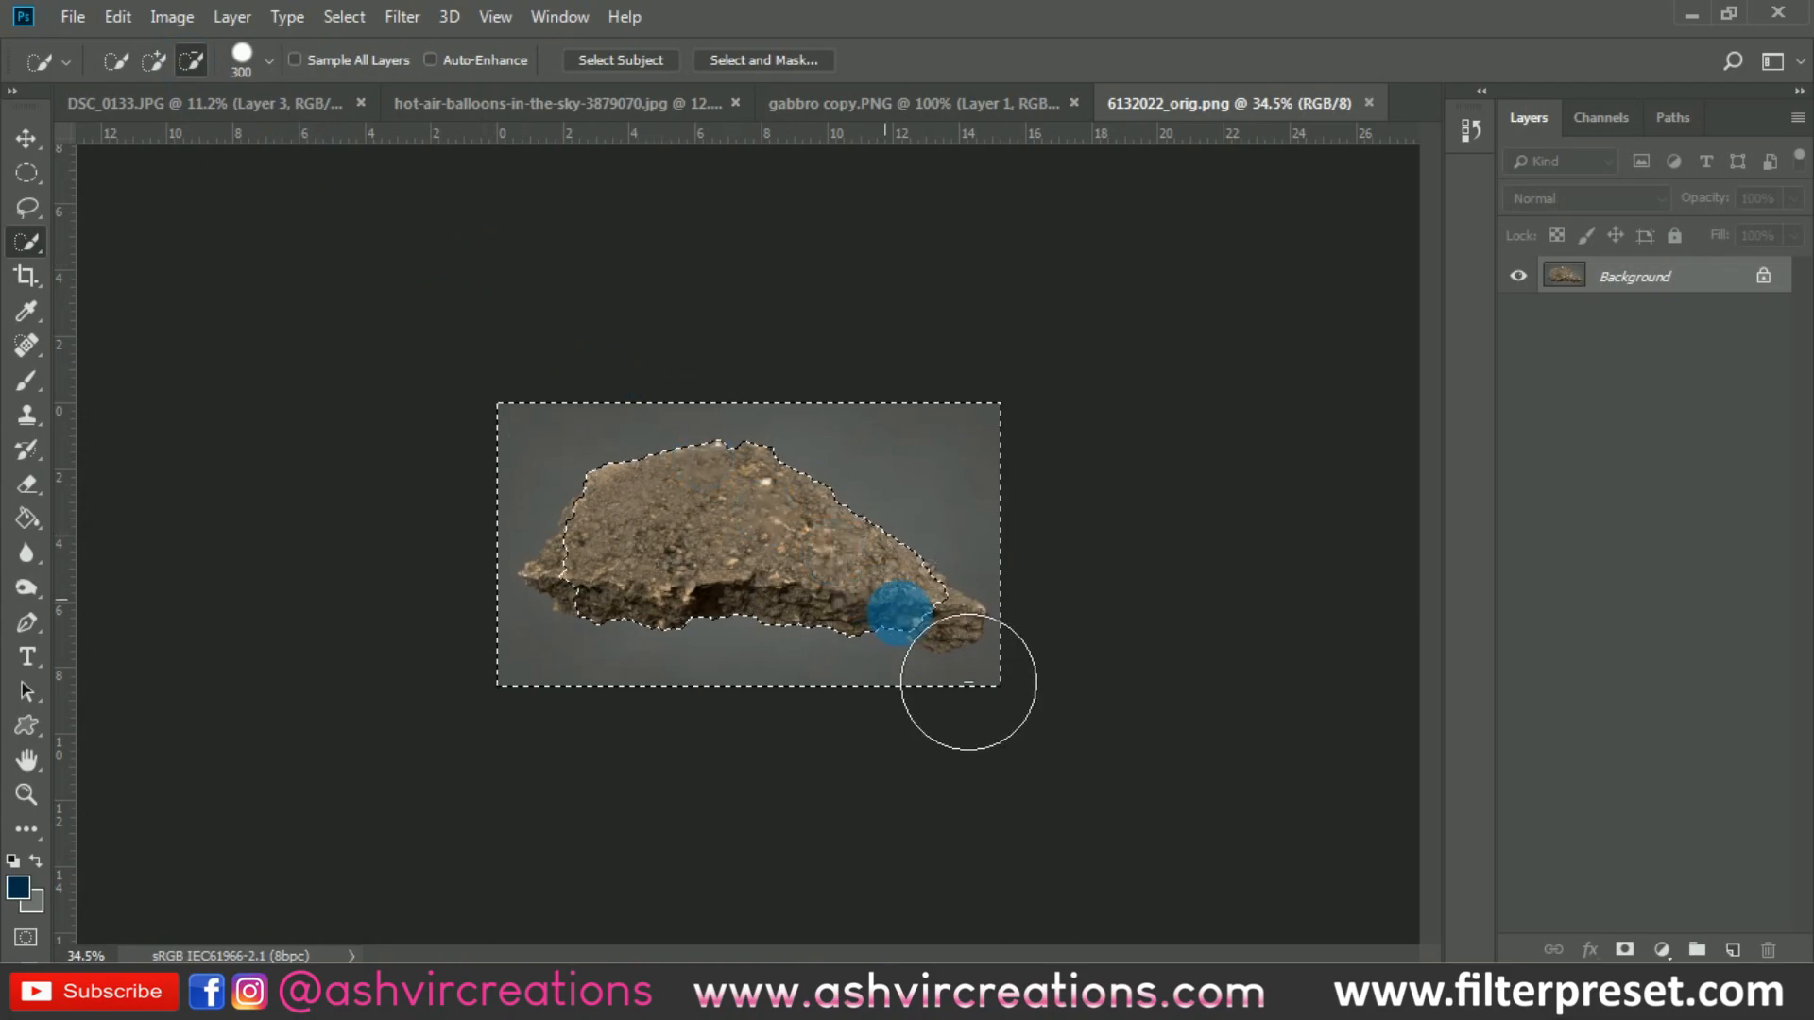
key("bracketleft")
key("bracketleft")
key("bracketleft")
key("bracketleft")
key("bracketleft")
key("bracketleft")
key("bracketleft")
key("bracketleft")
key("bracketleft")
key("bracketleft")
key("bracketleft")
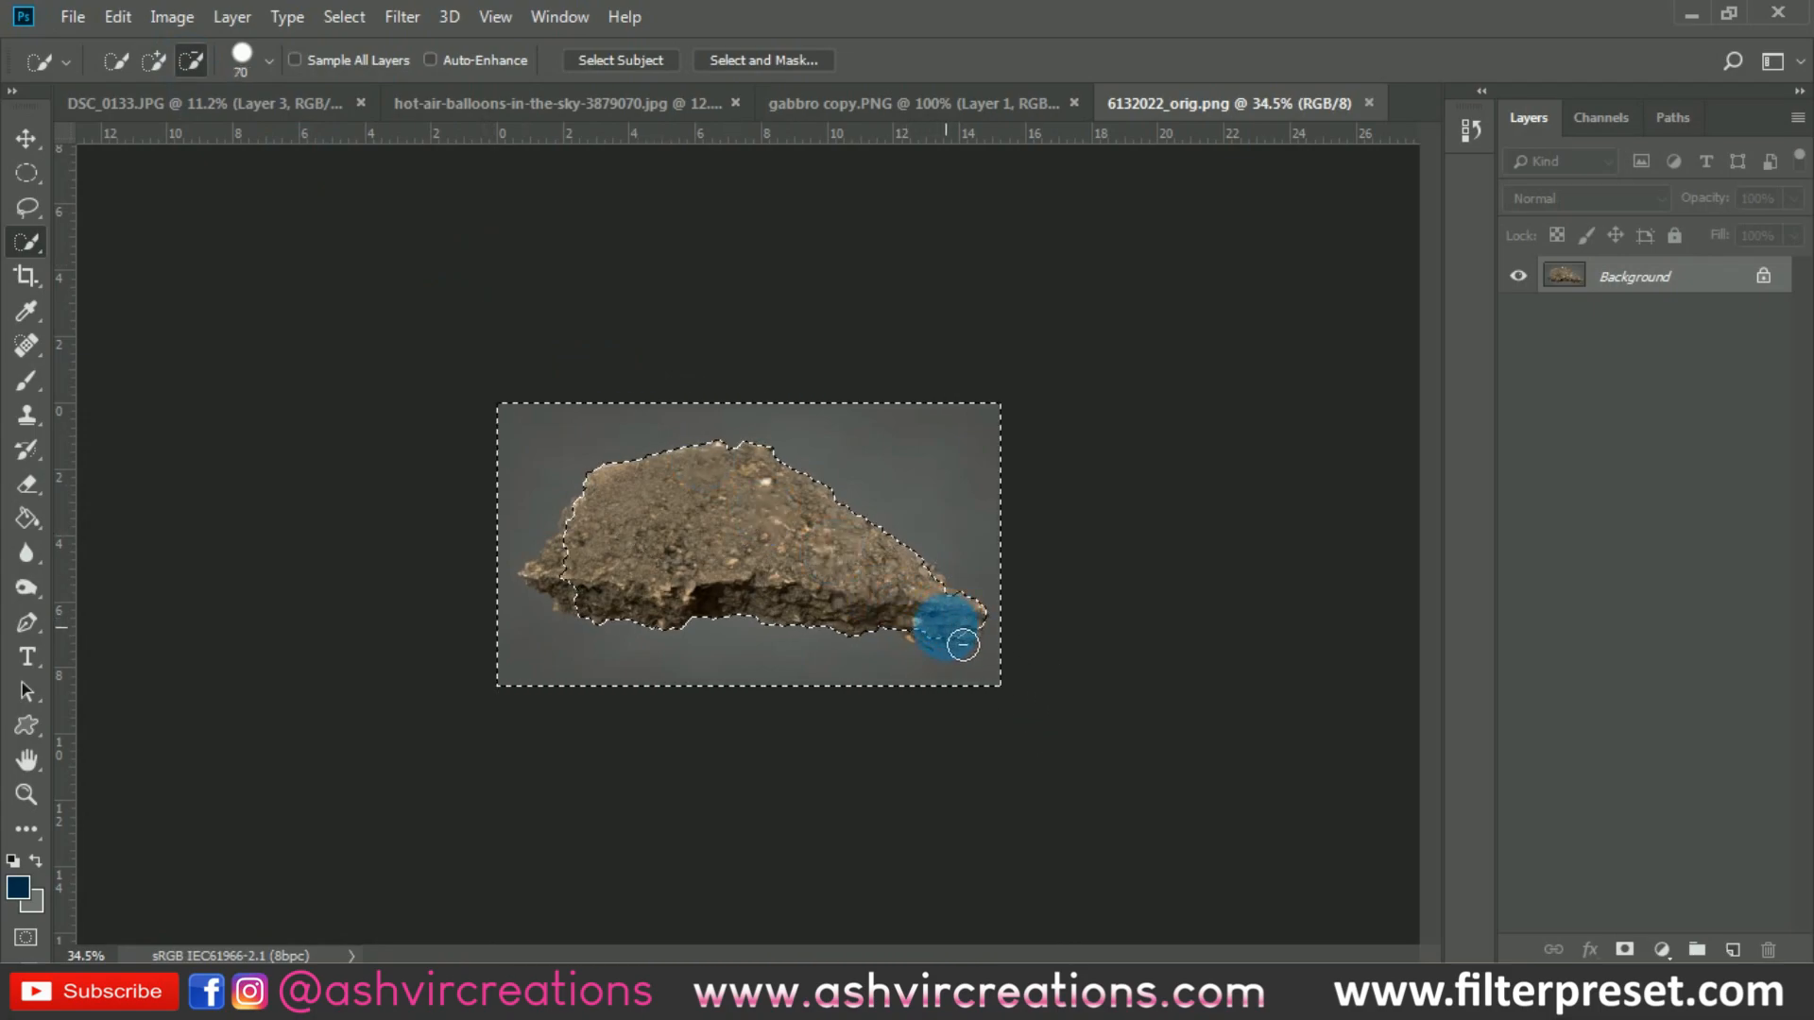
left_click_drag(956, 646, 976, 643)
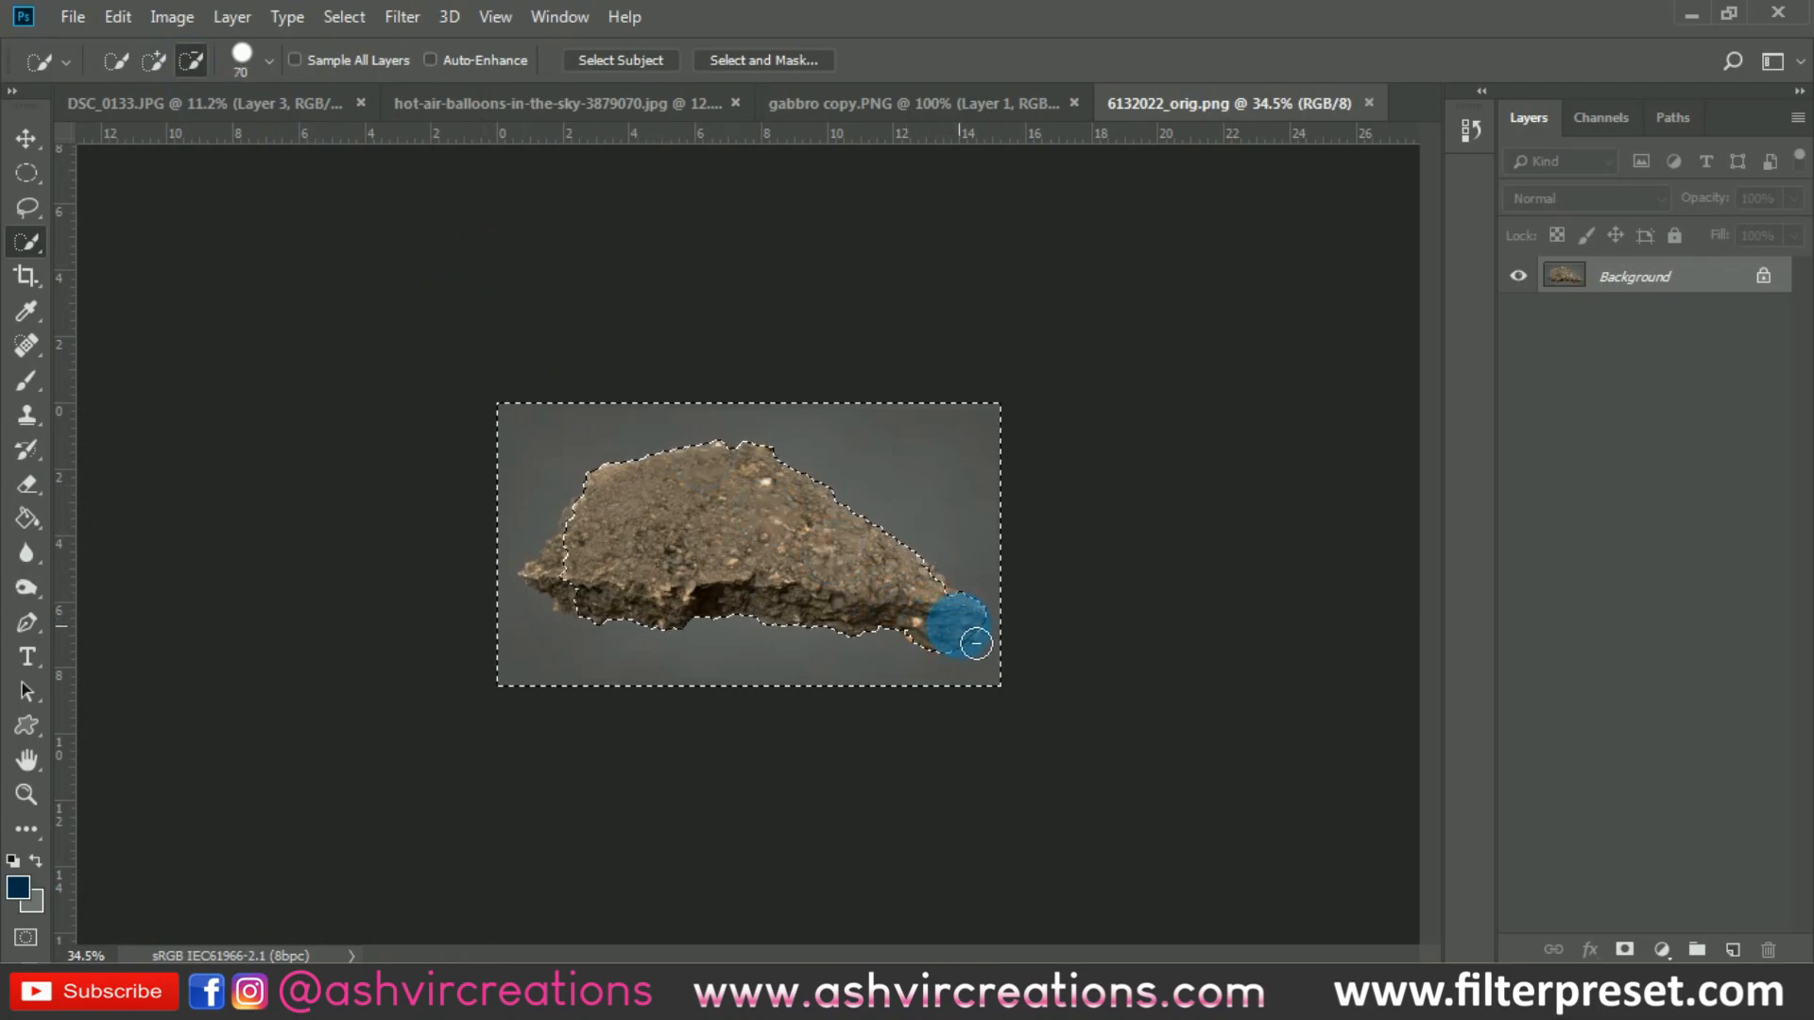
left_click(550, 567)
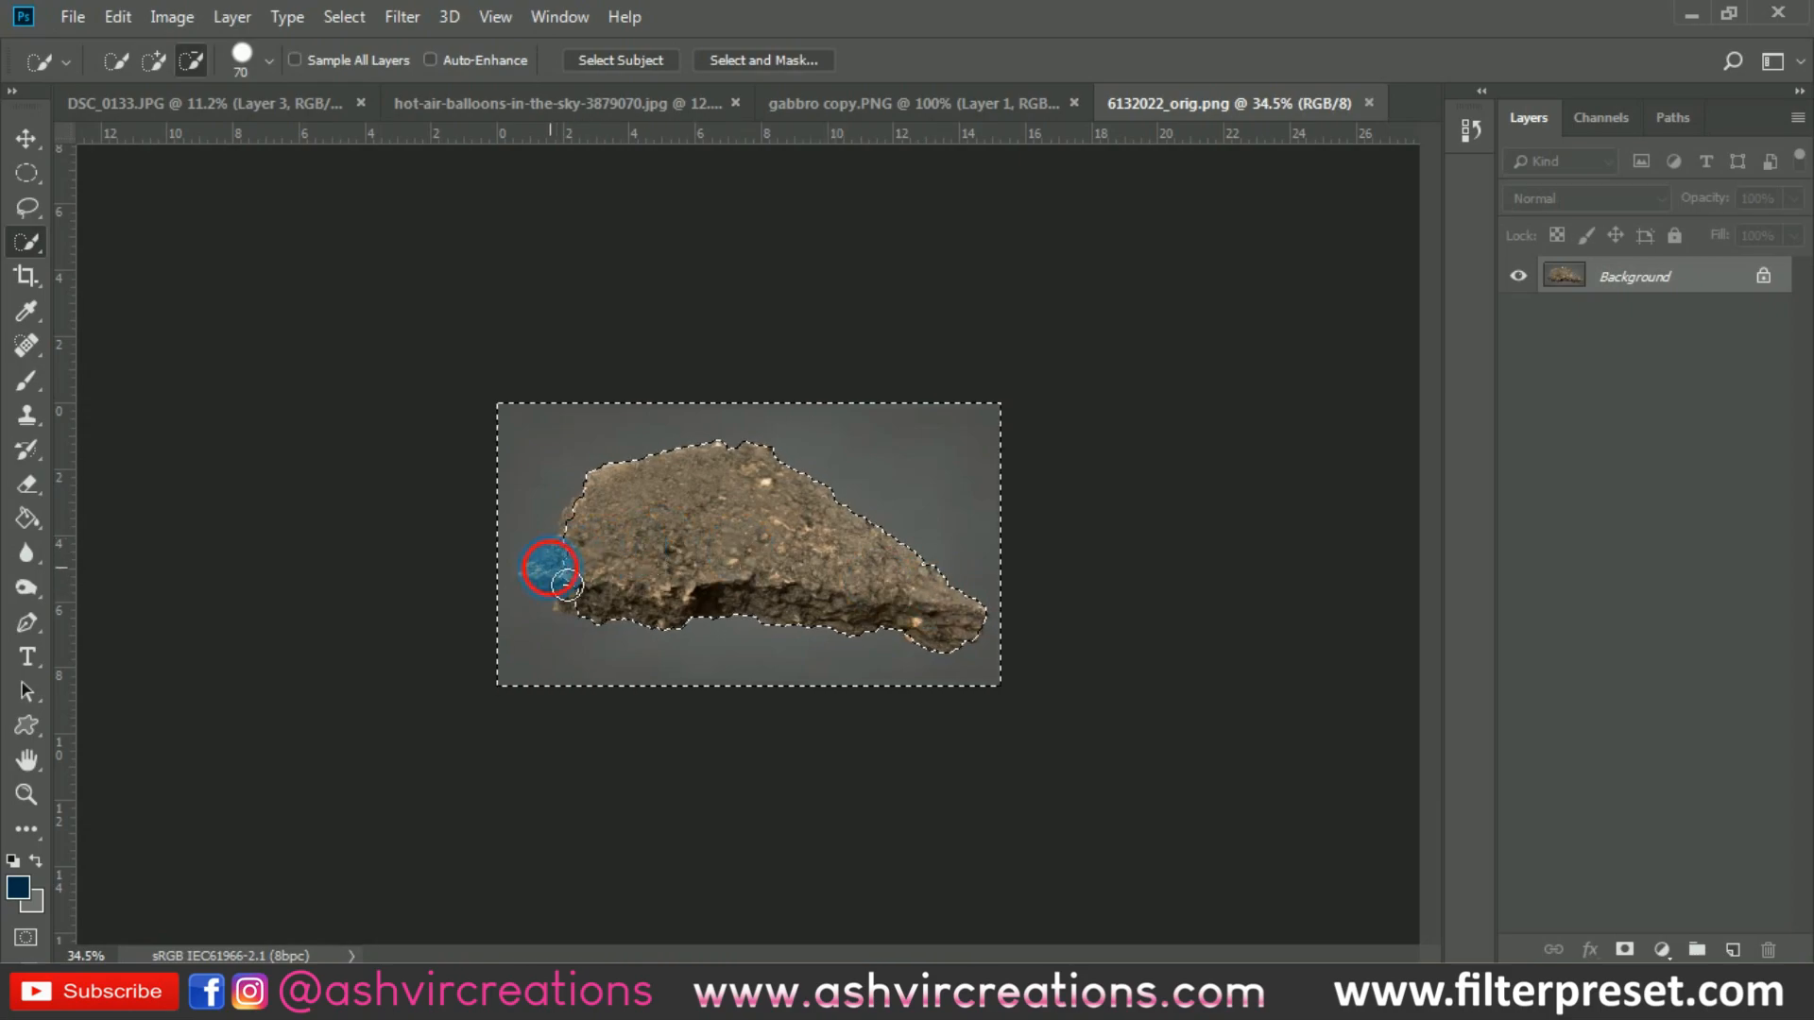
left_click_drag(584, 585, 600, 532)
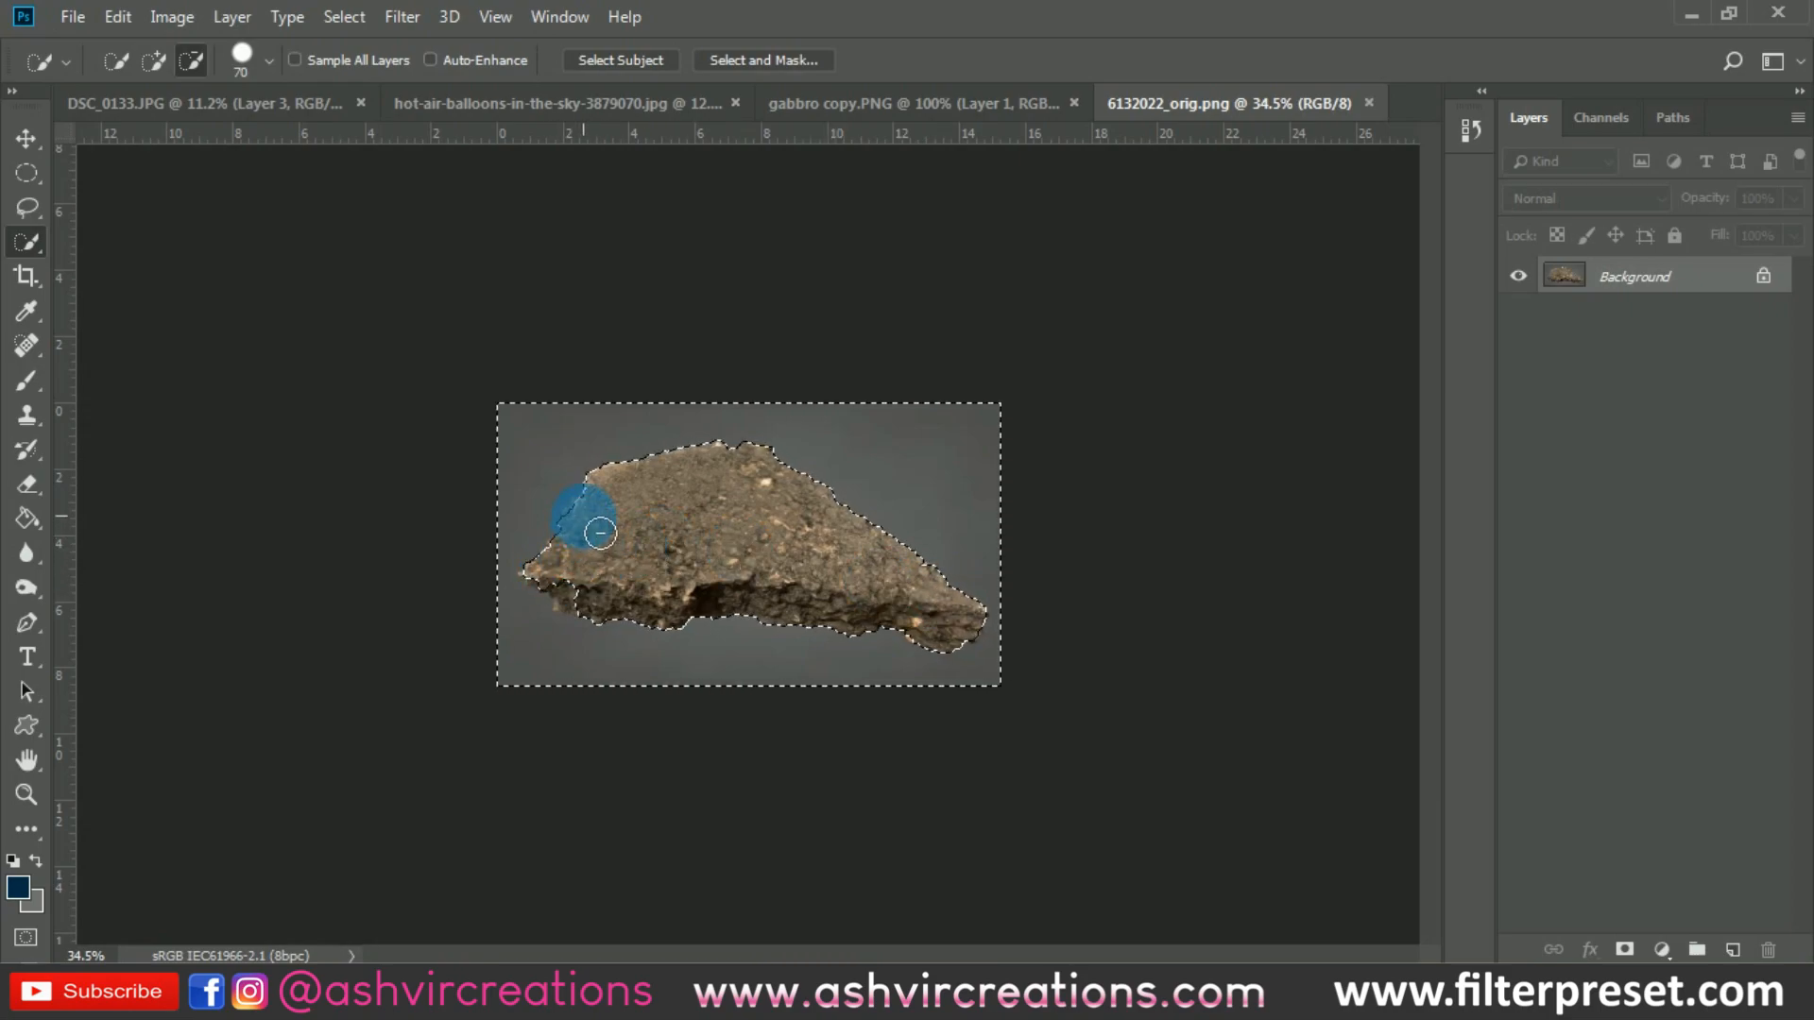
left_click_drag(599, 595, 574, 589)
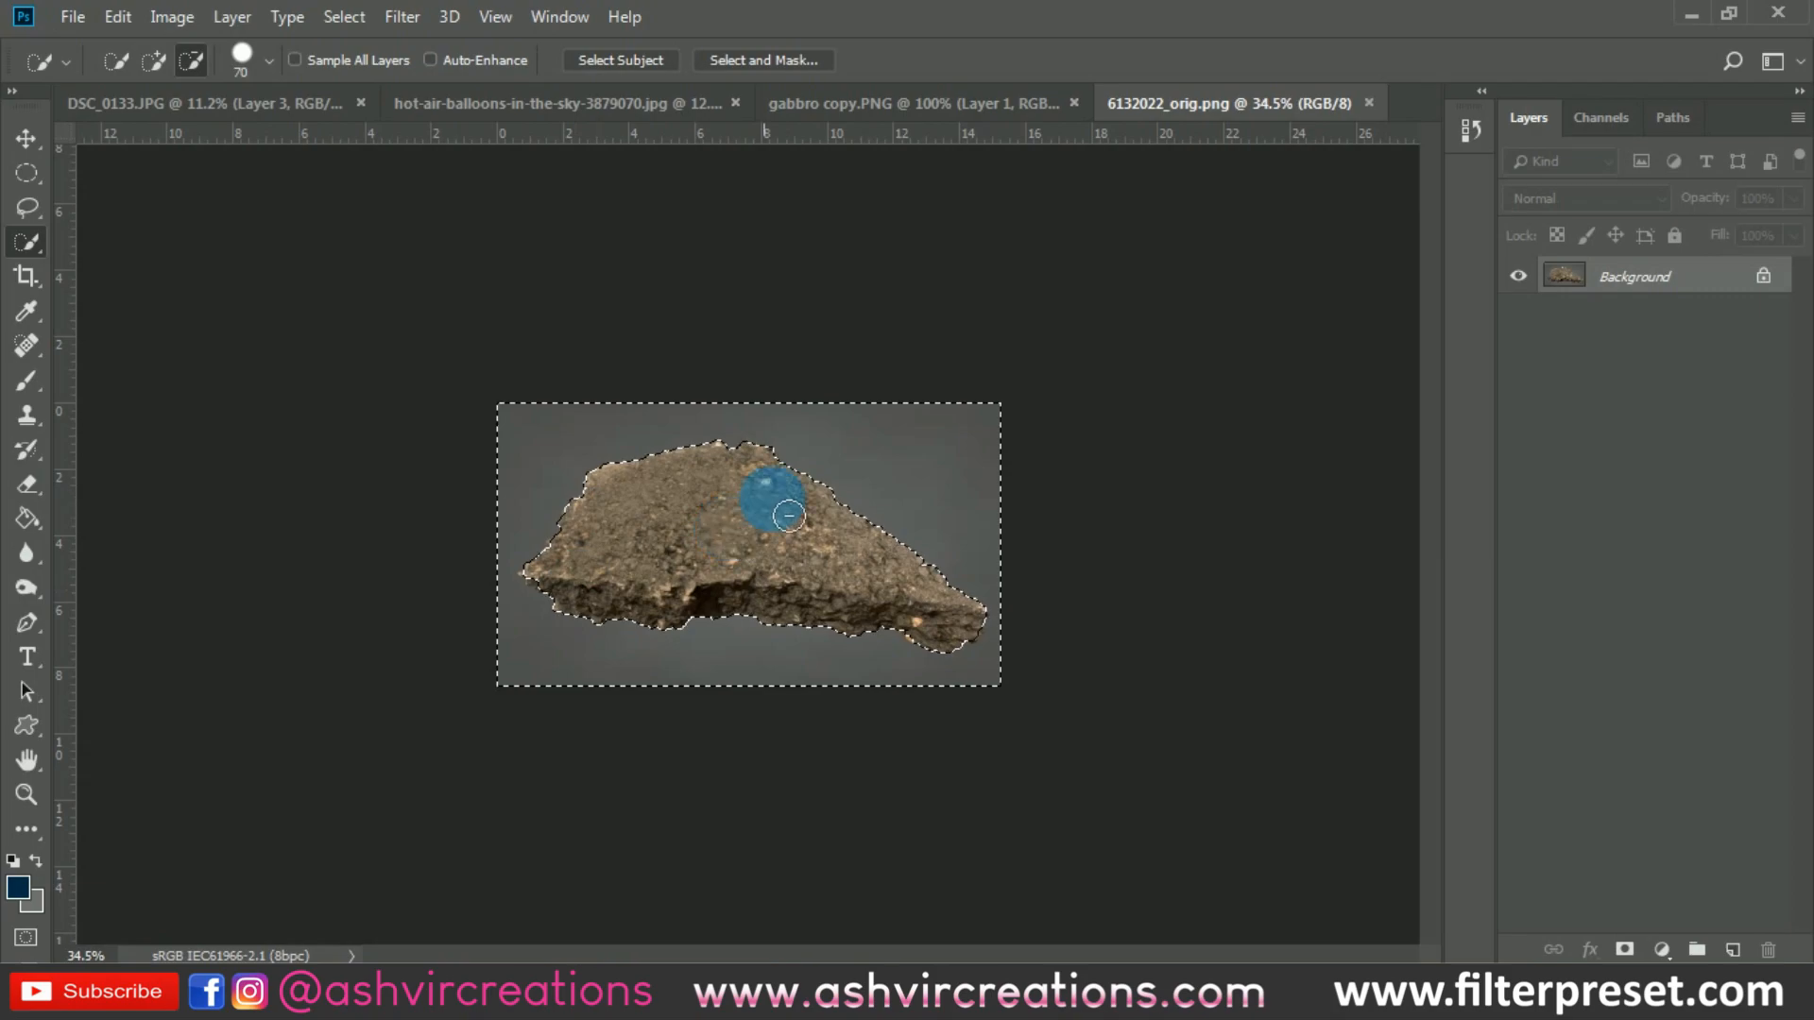
- Invert the selection to isolate the rock and move it into DSC_0133.JPG beside the man's feet
right_click(770, 503)
left_click(893, 57)
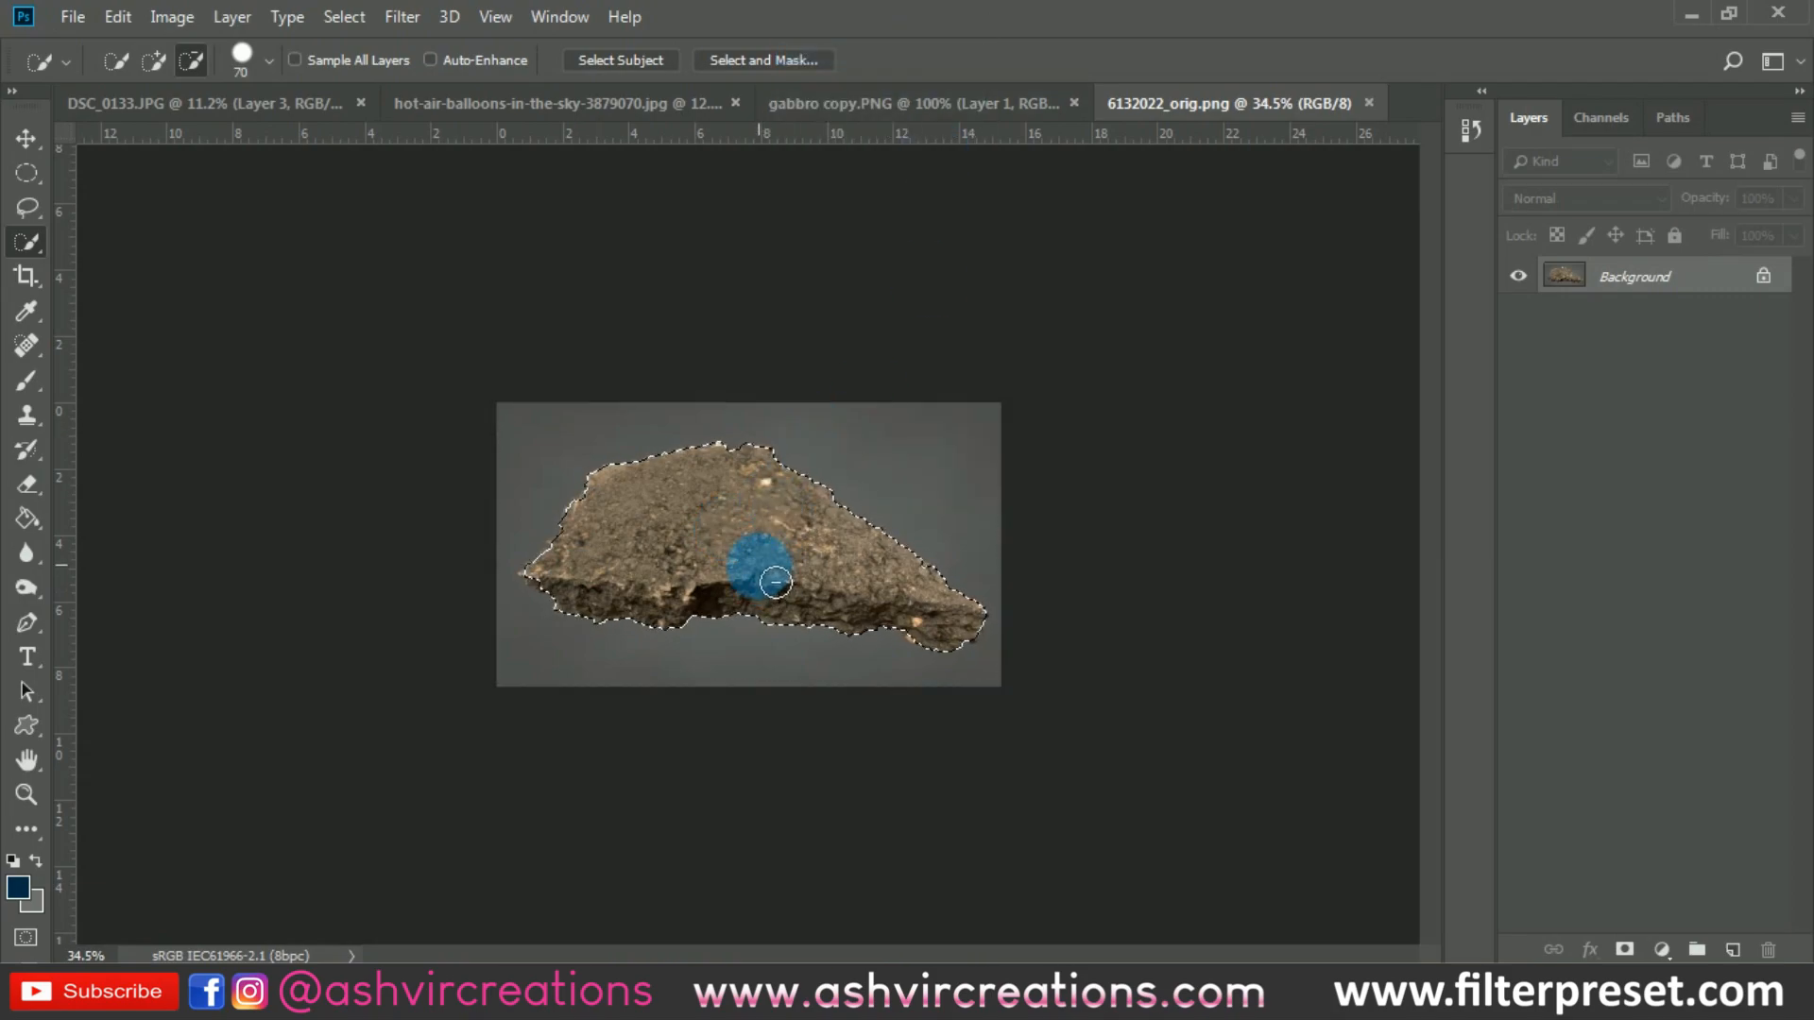
key("v")
left_click_drag(723, 534, 758, 445)
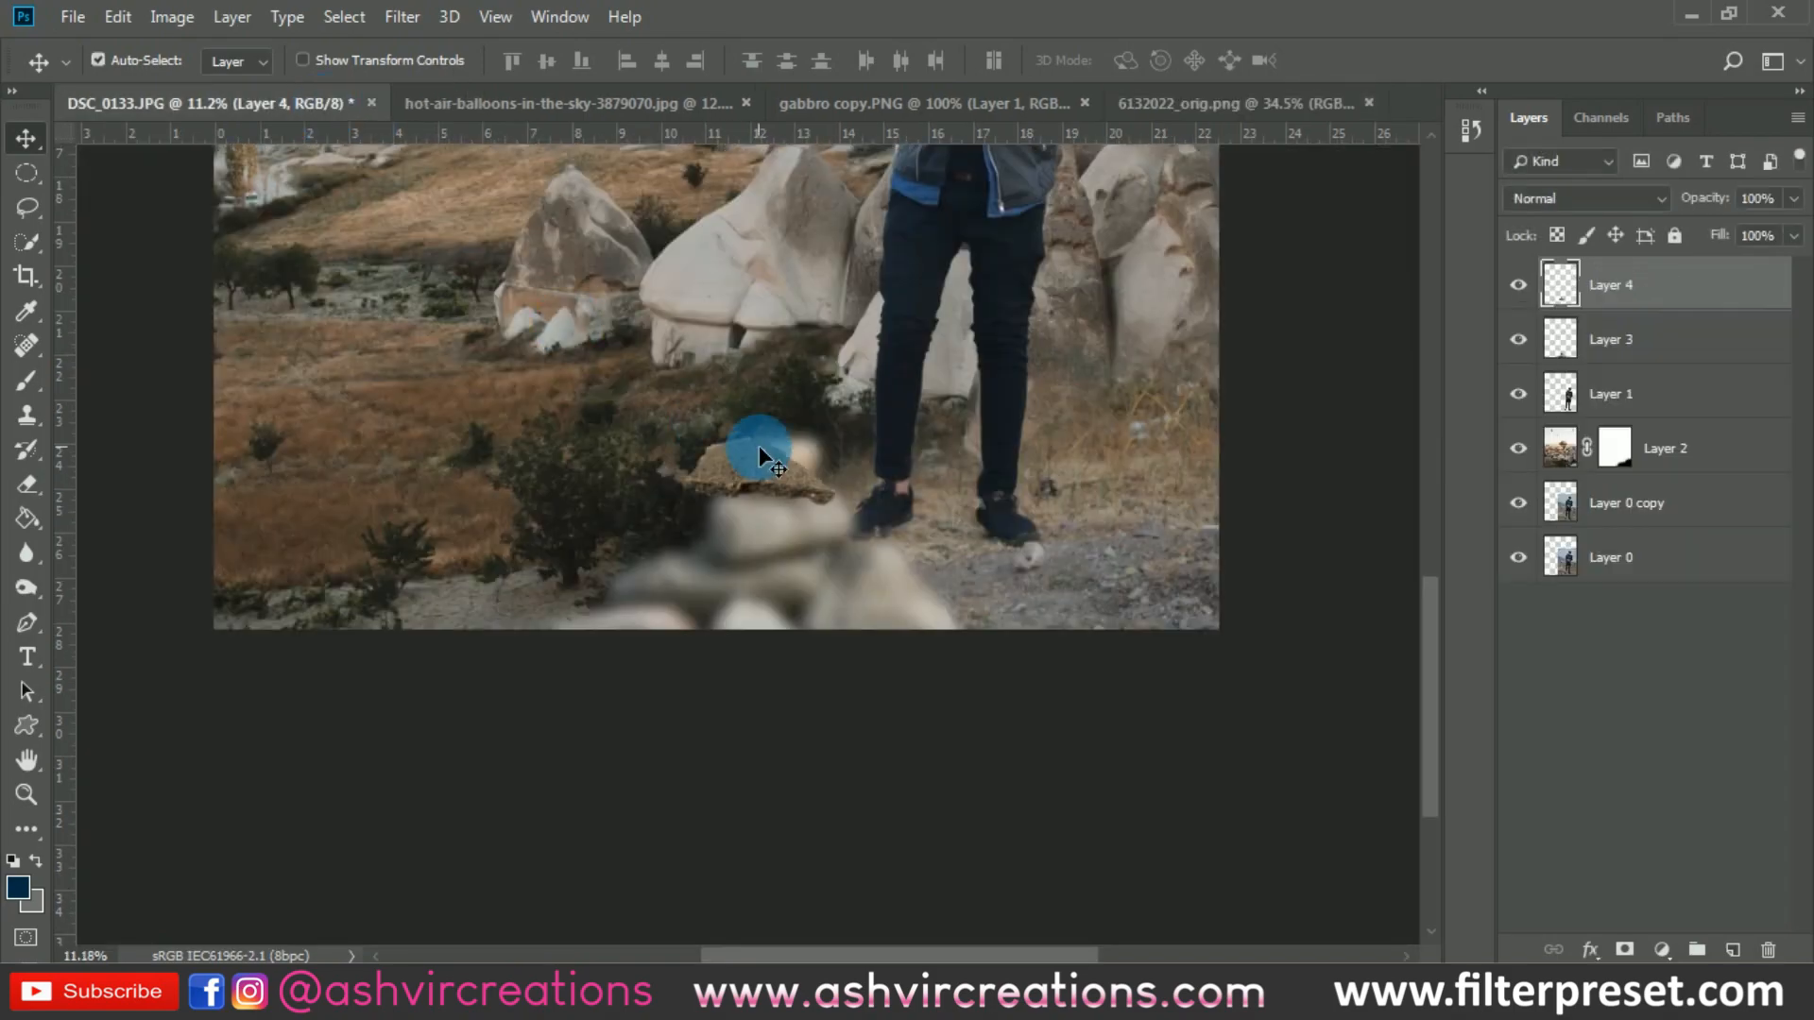
- Enlarge the rock to about 257% with Free Transform and place it in the picture's lower-right corner
left_click(117, 16)
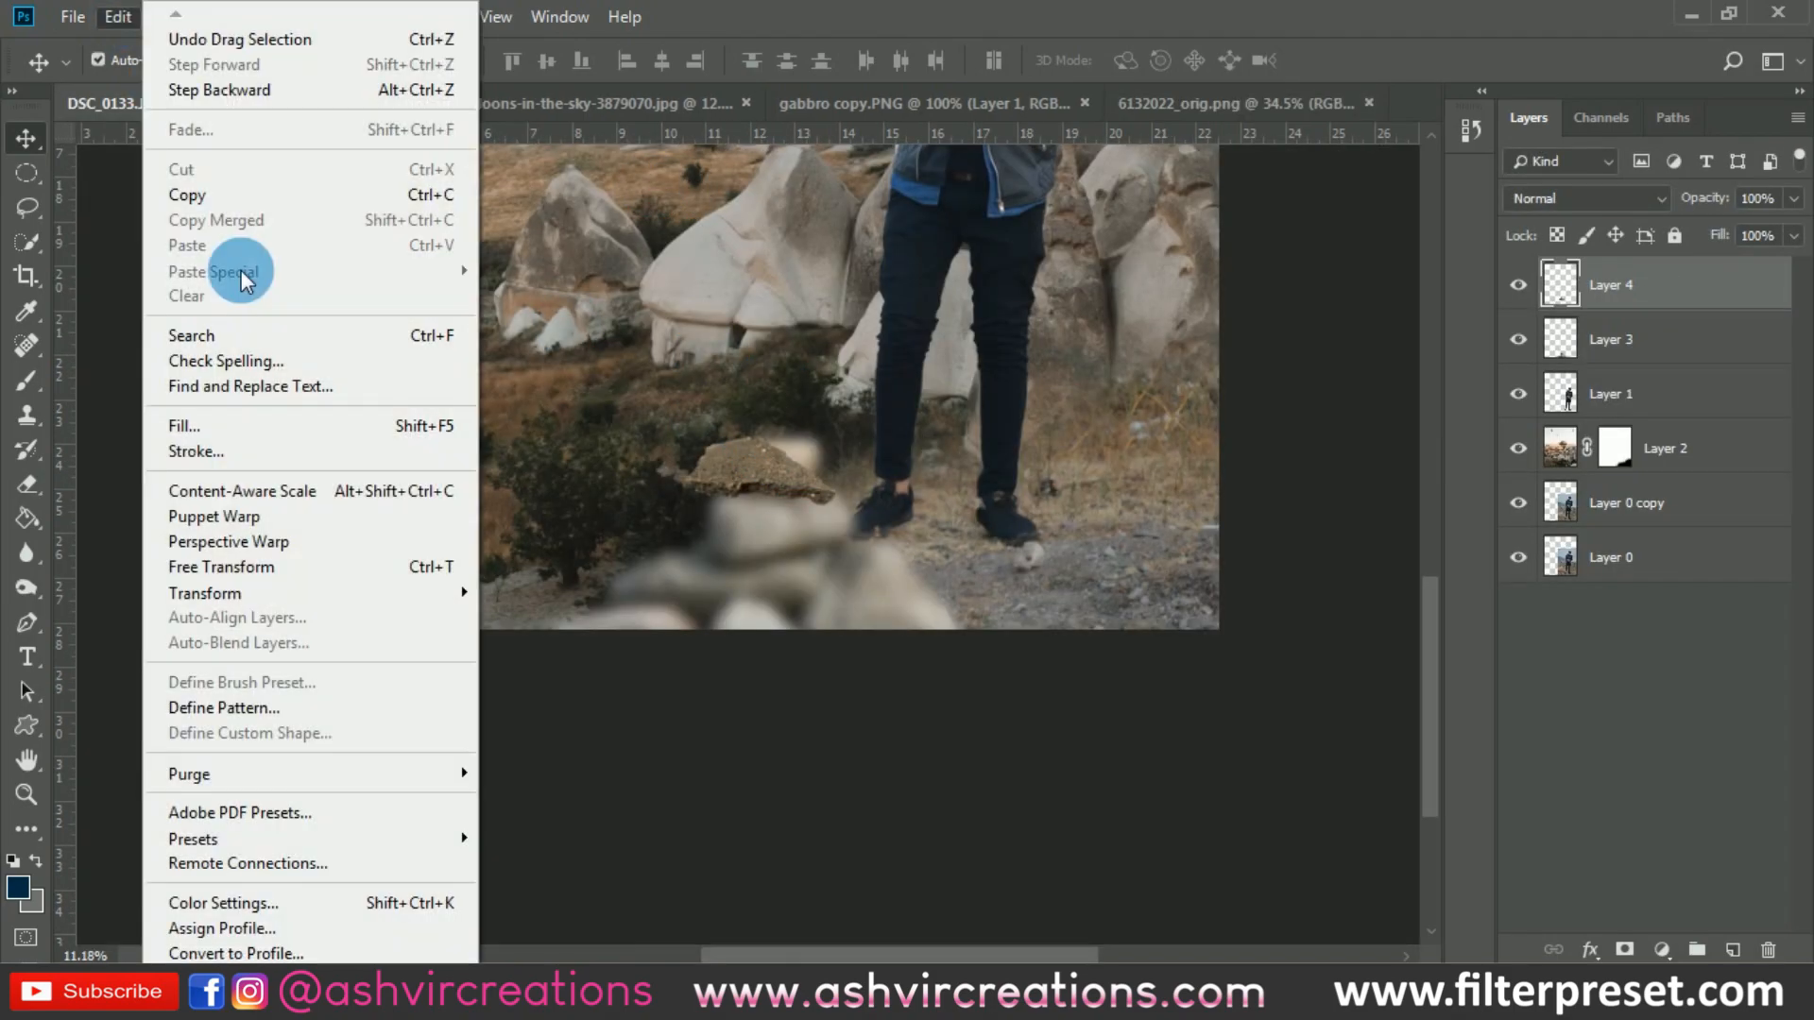
left_click(283, 568)
left_click_drag(835, 504, 1120, 569)
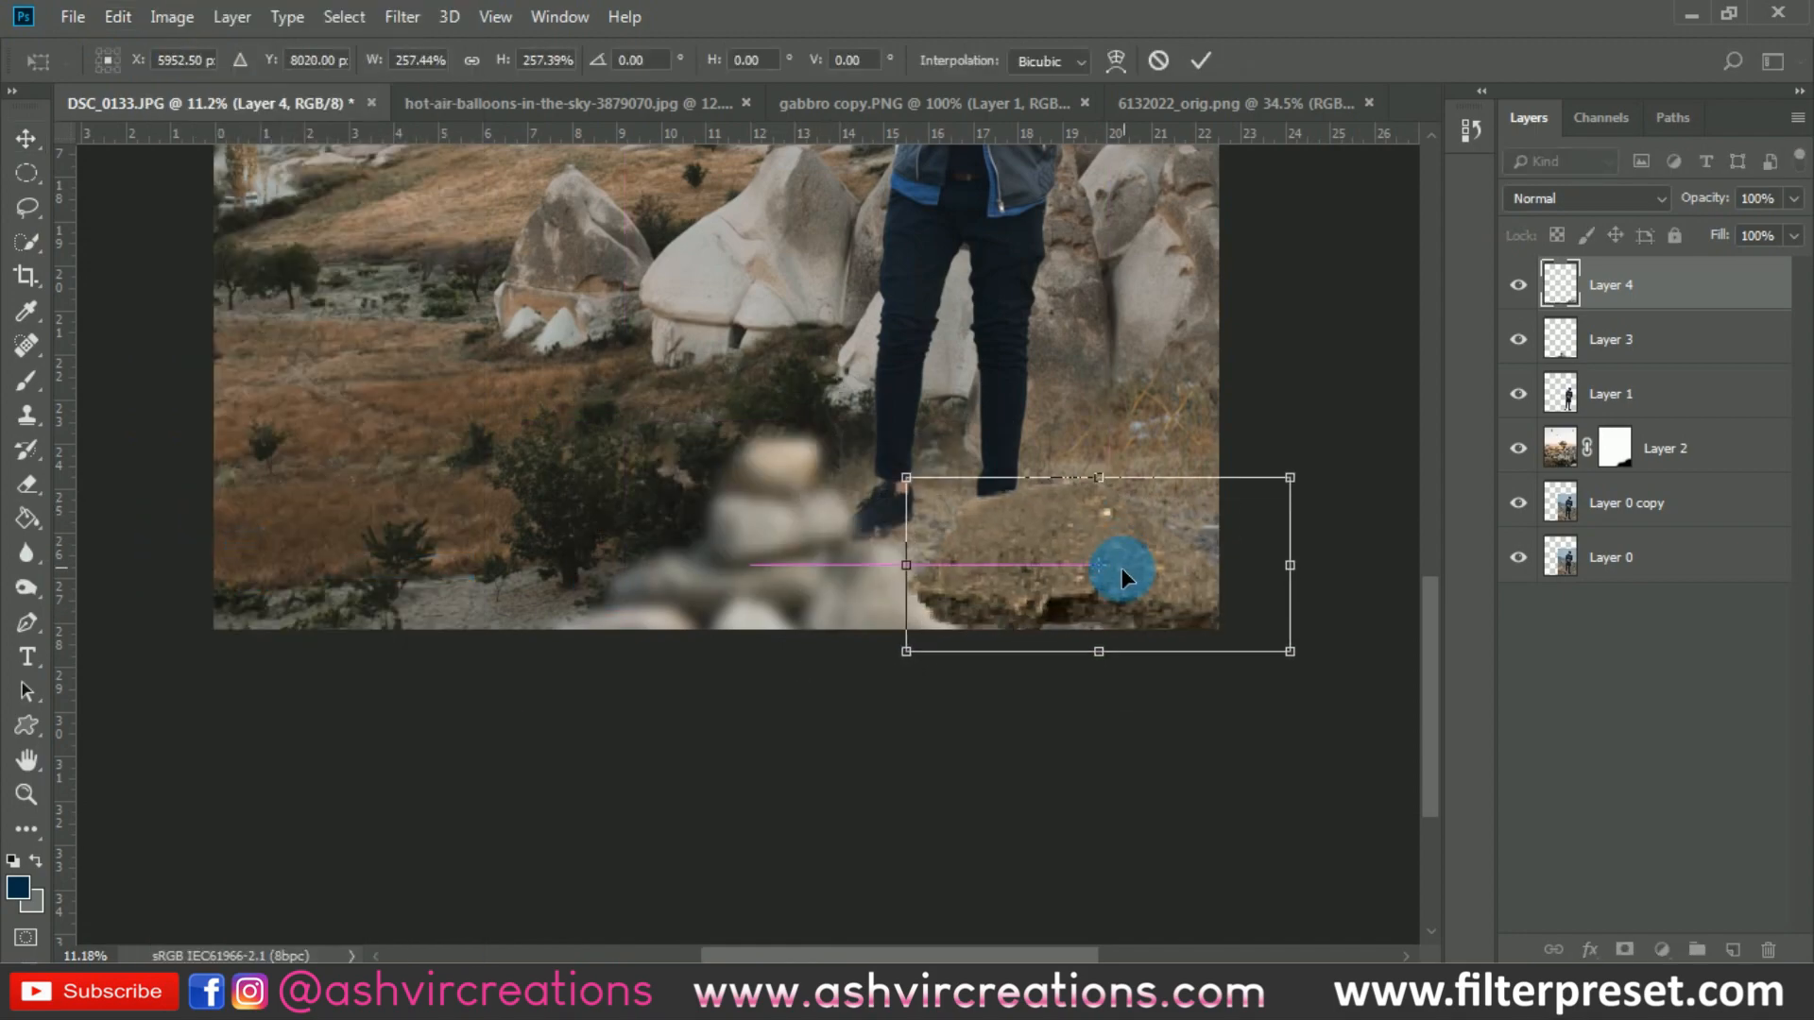
key("Return")
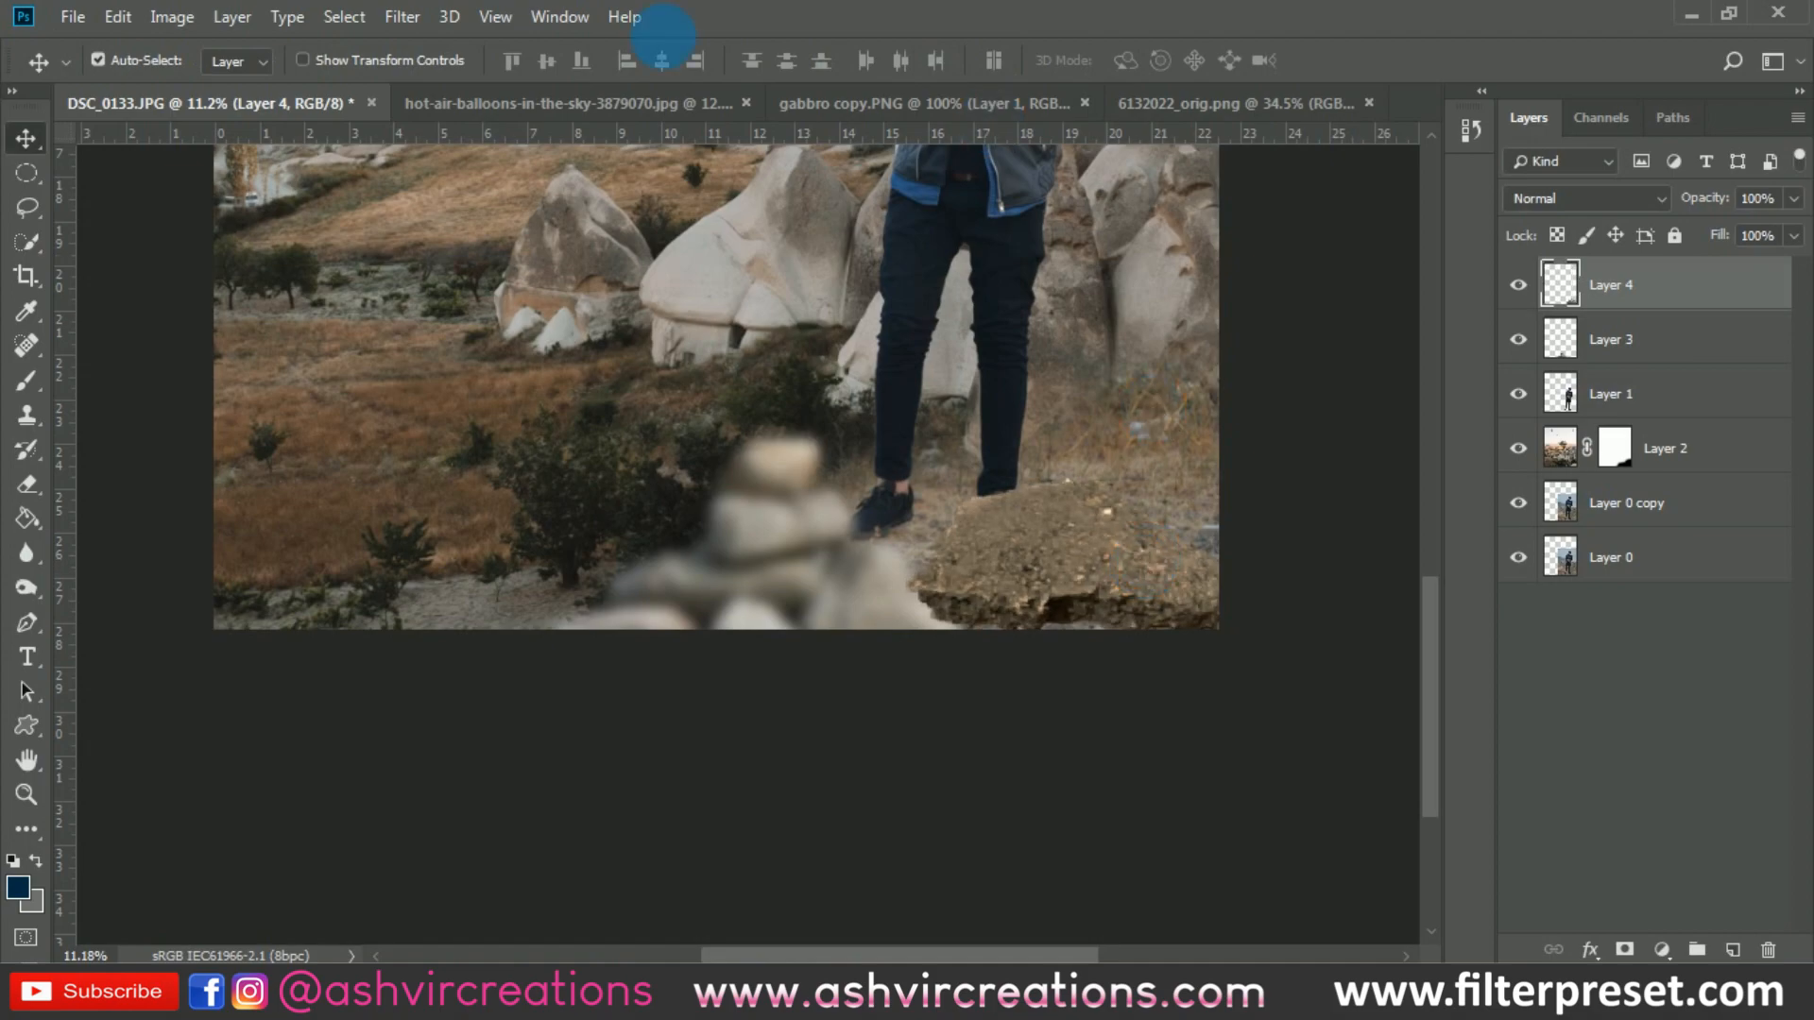
left_click(406, 17)
left_click(420, 45)
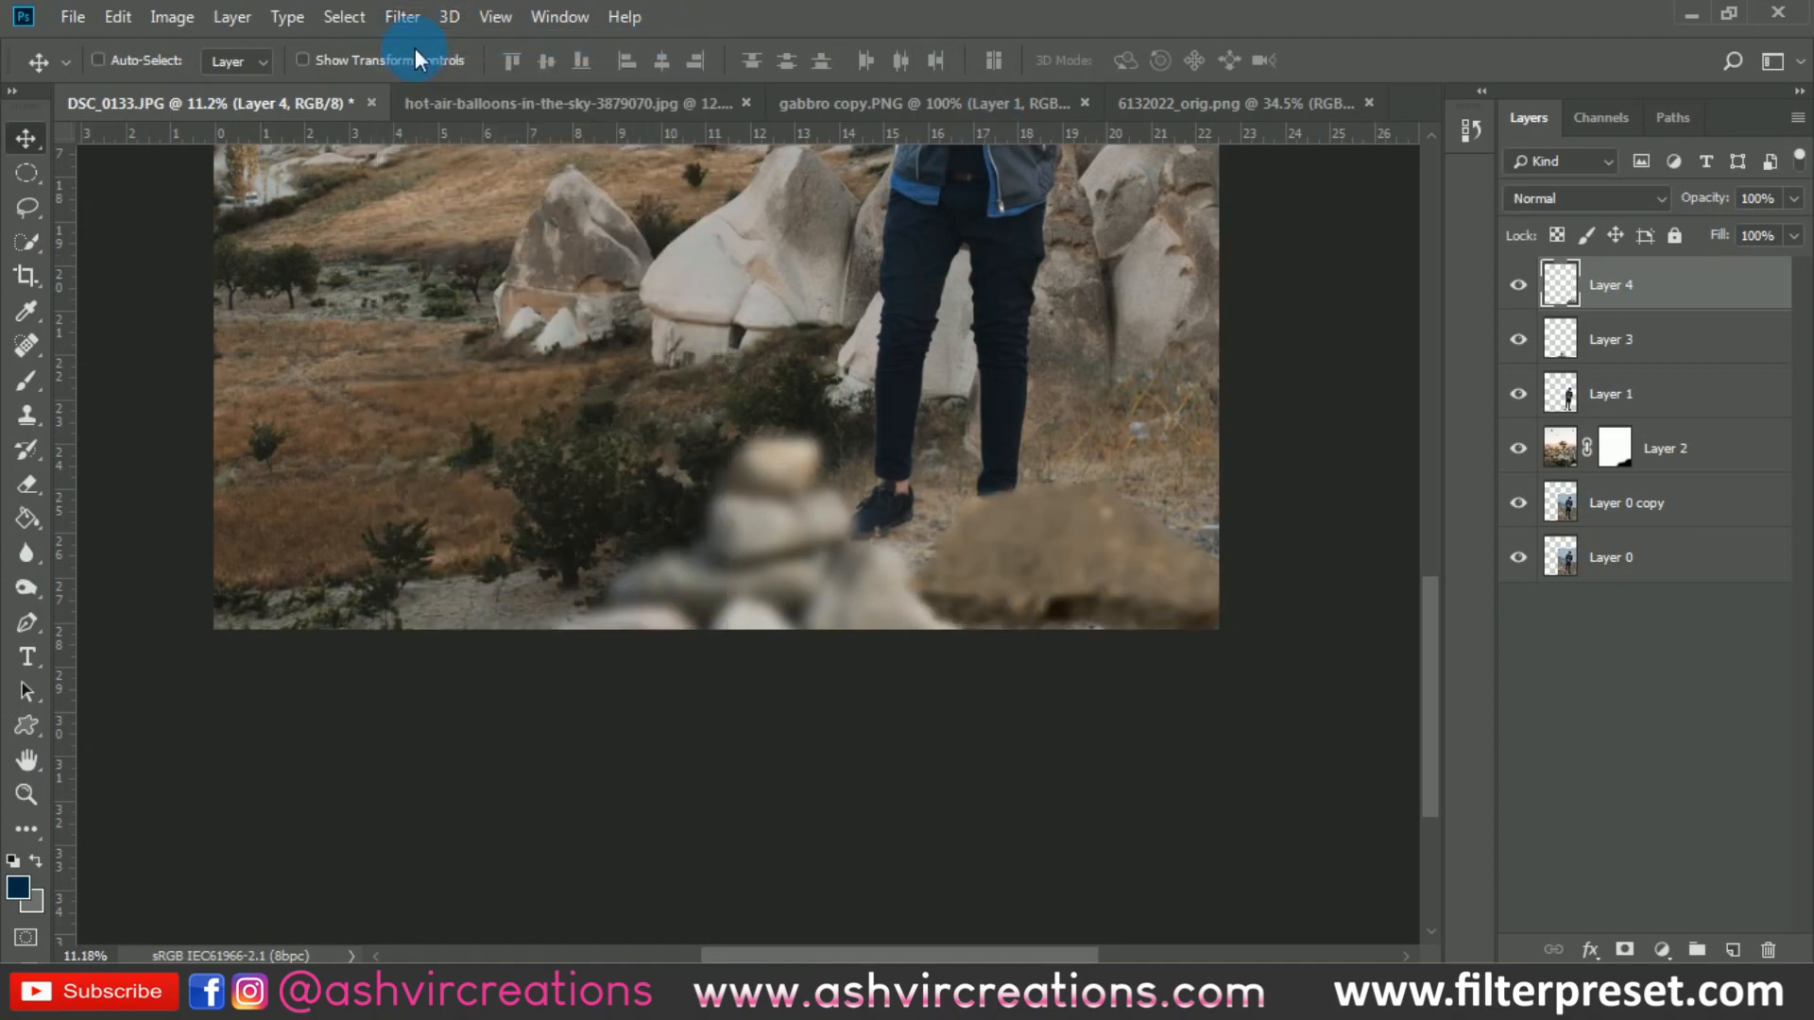
key("ctrl+z")
- Apply a light Gaussian Blur to the rock on Layer 4, using a smaller radius than the previous blur
left_click(411, 17)
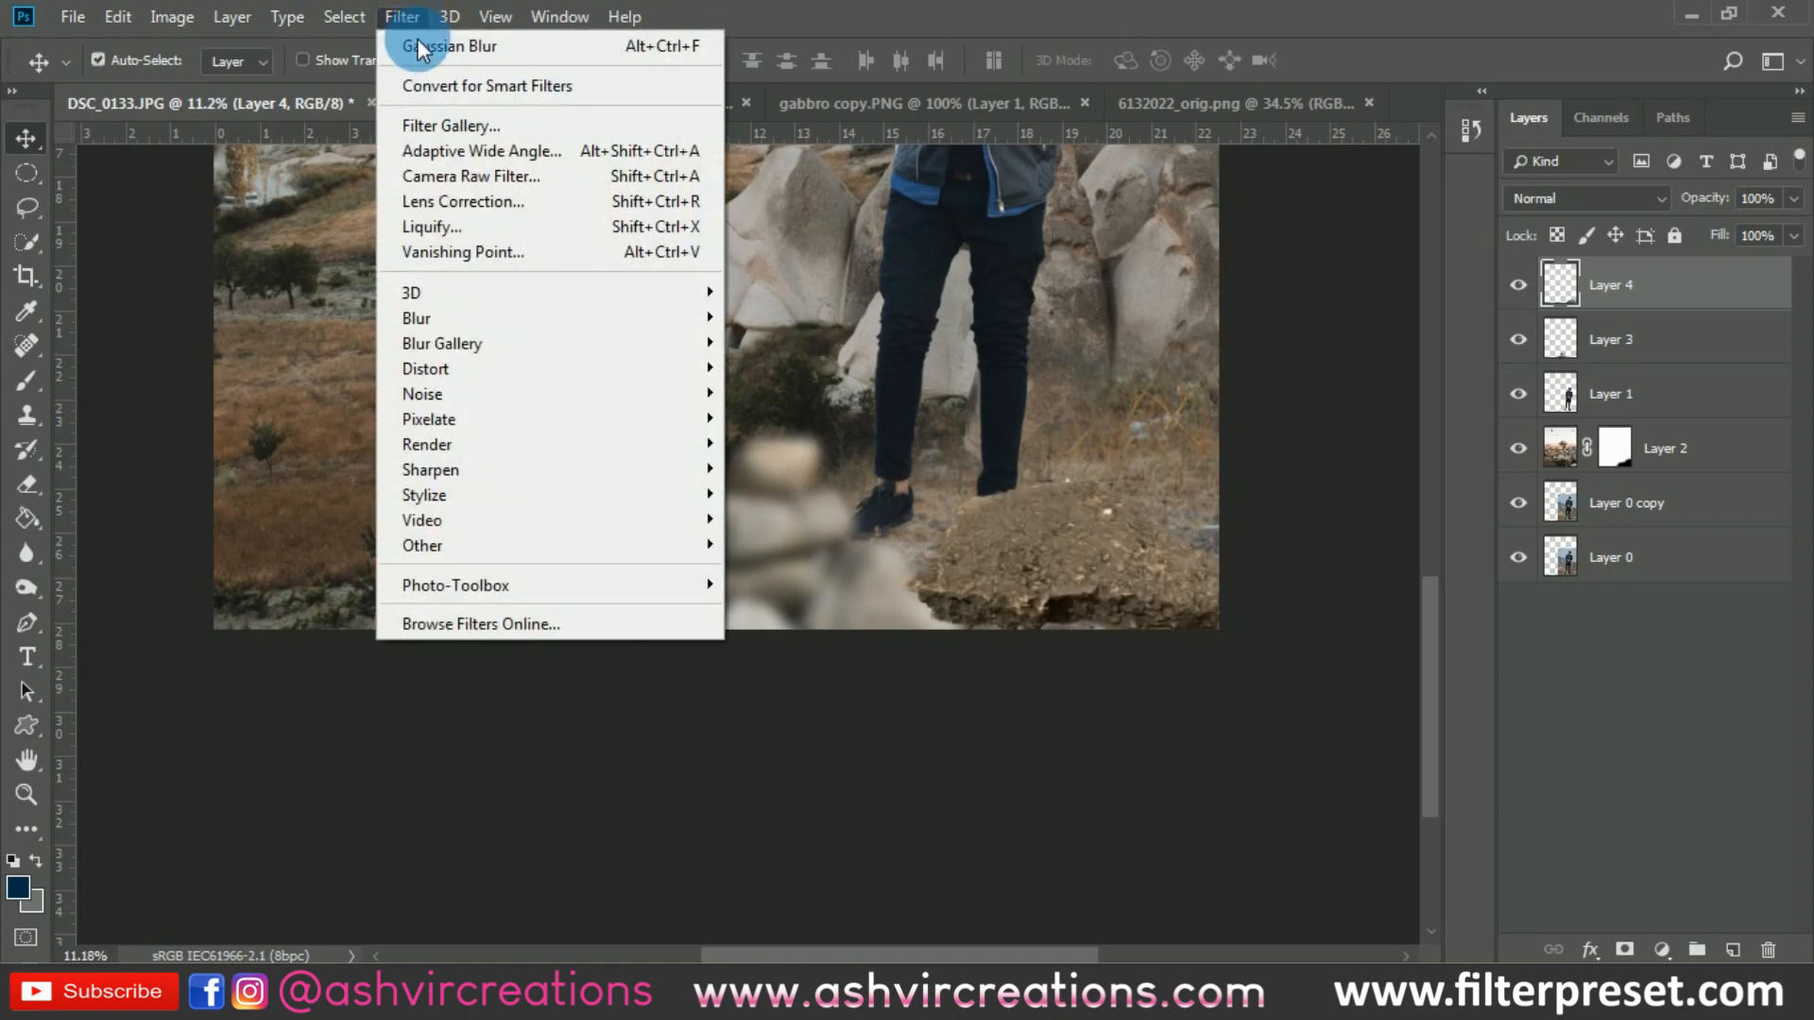
mouse_move(471, 319)
left_click(796, 417)
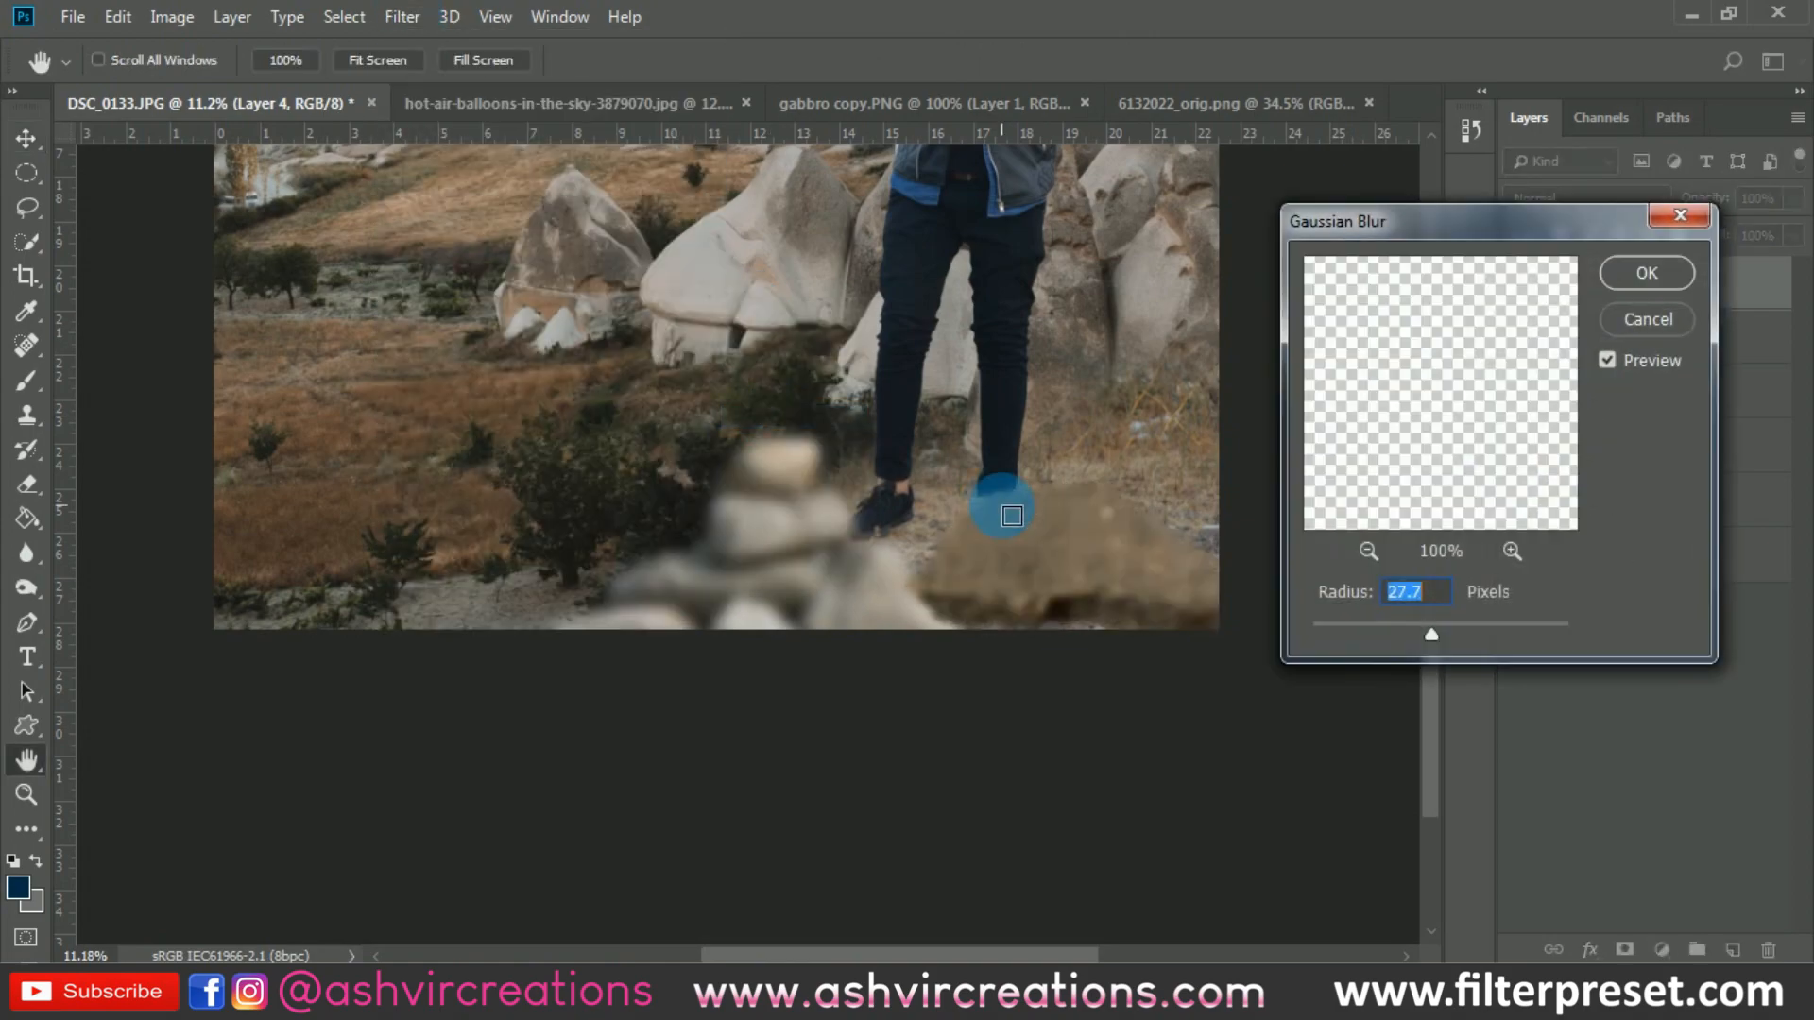
left_click_drag(1372, 628, 1410, 627)
left_click(1647, 274)
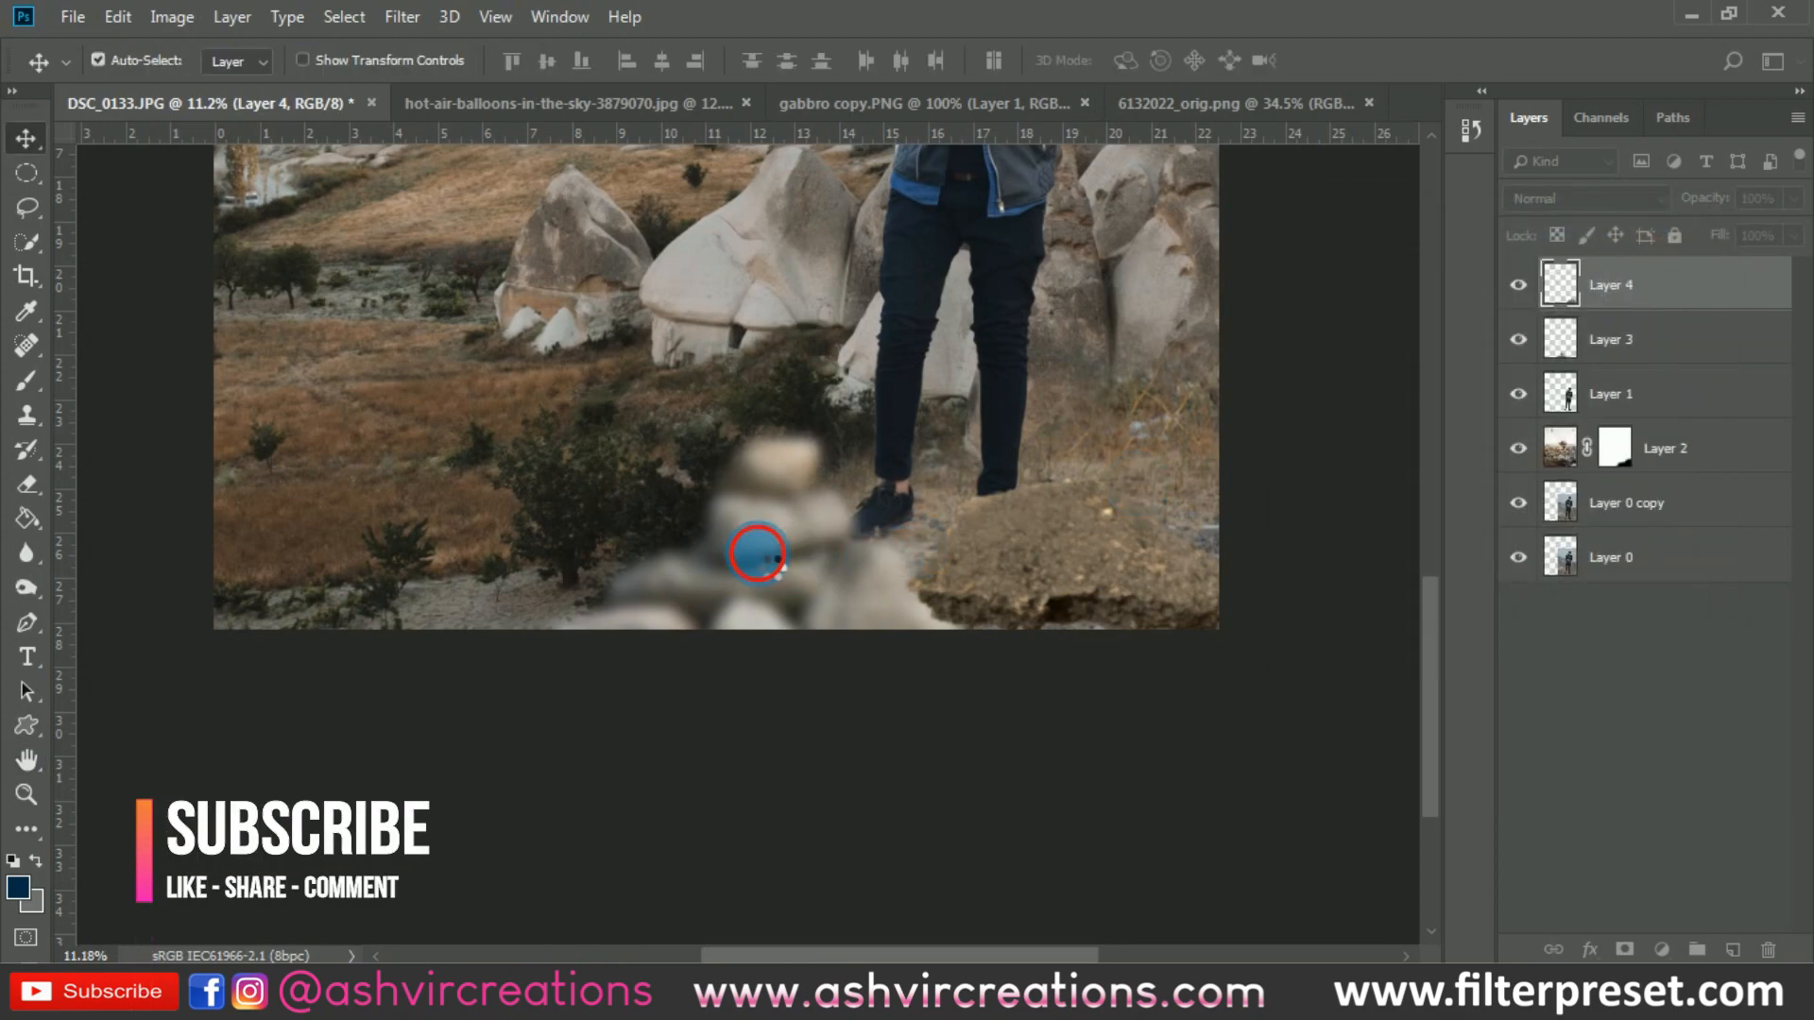
- Hide the blurred stones on Layer 3 and move the Layer 4 rock to the ground left of the man's feet
left_click(1559, 339)
left_click(1519, 339)
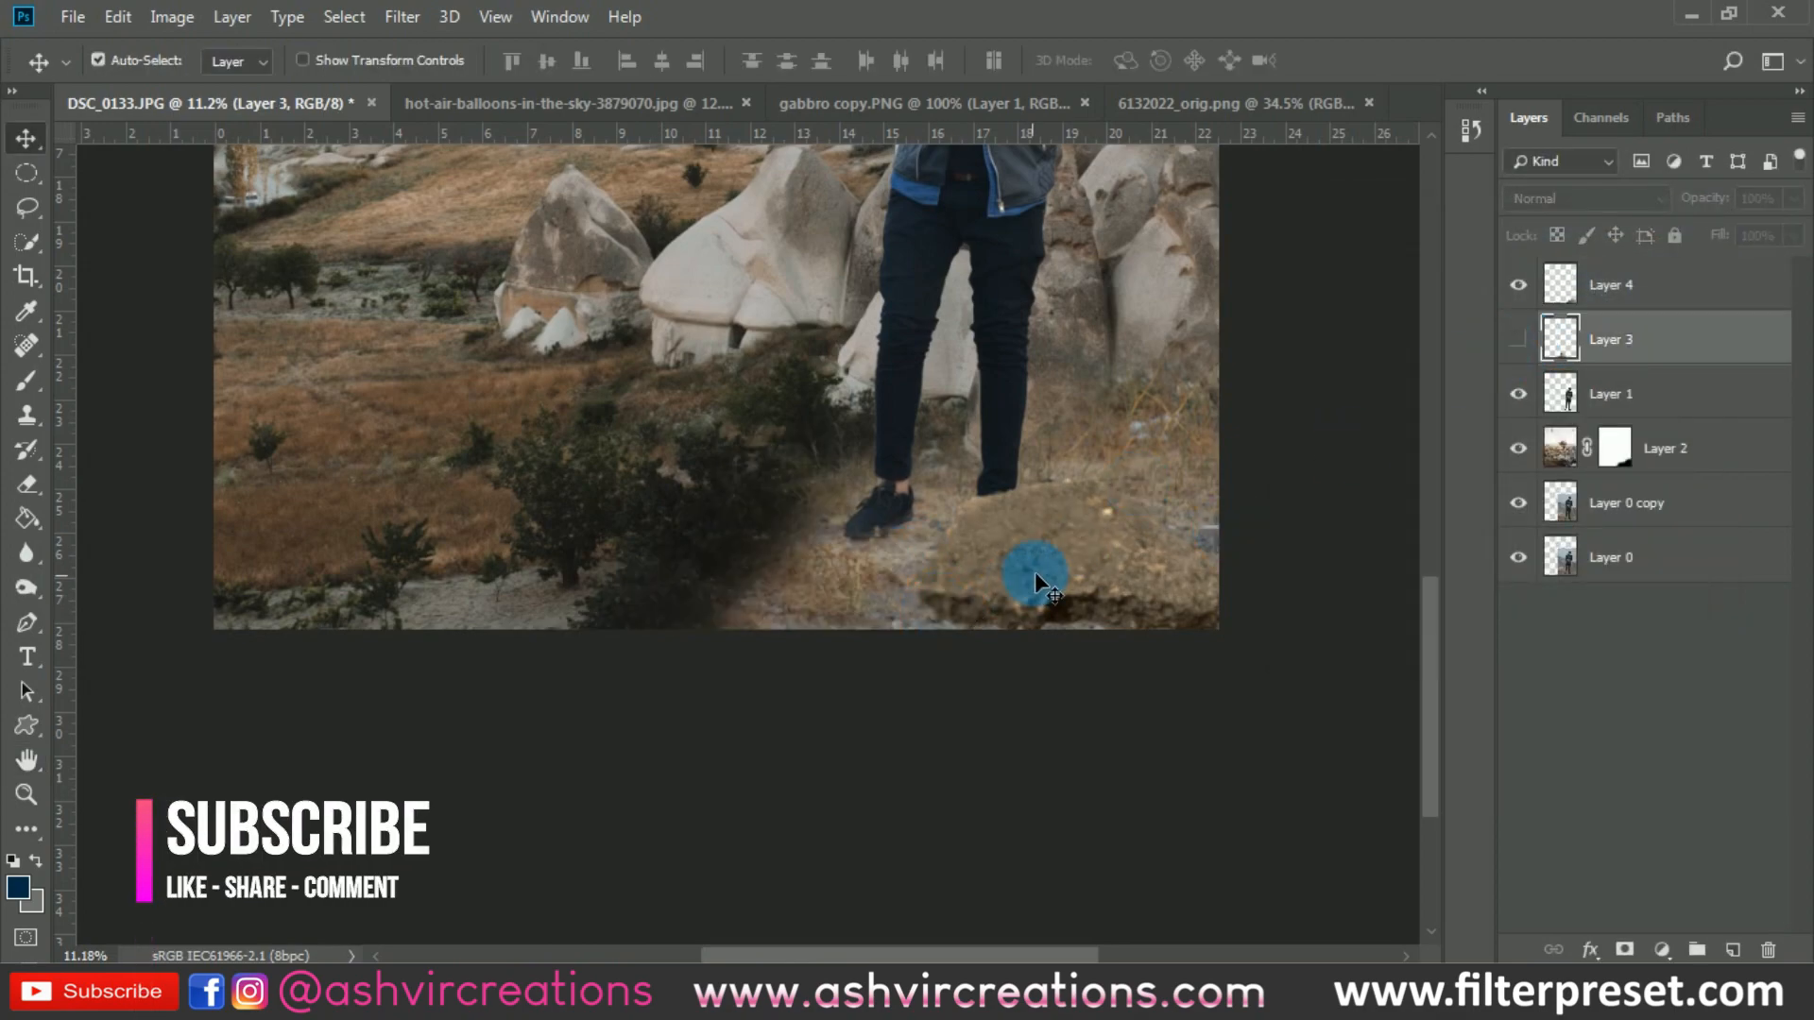
left_click_drag(1036, 581, 761, 562)
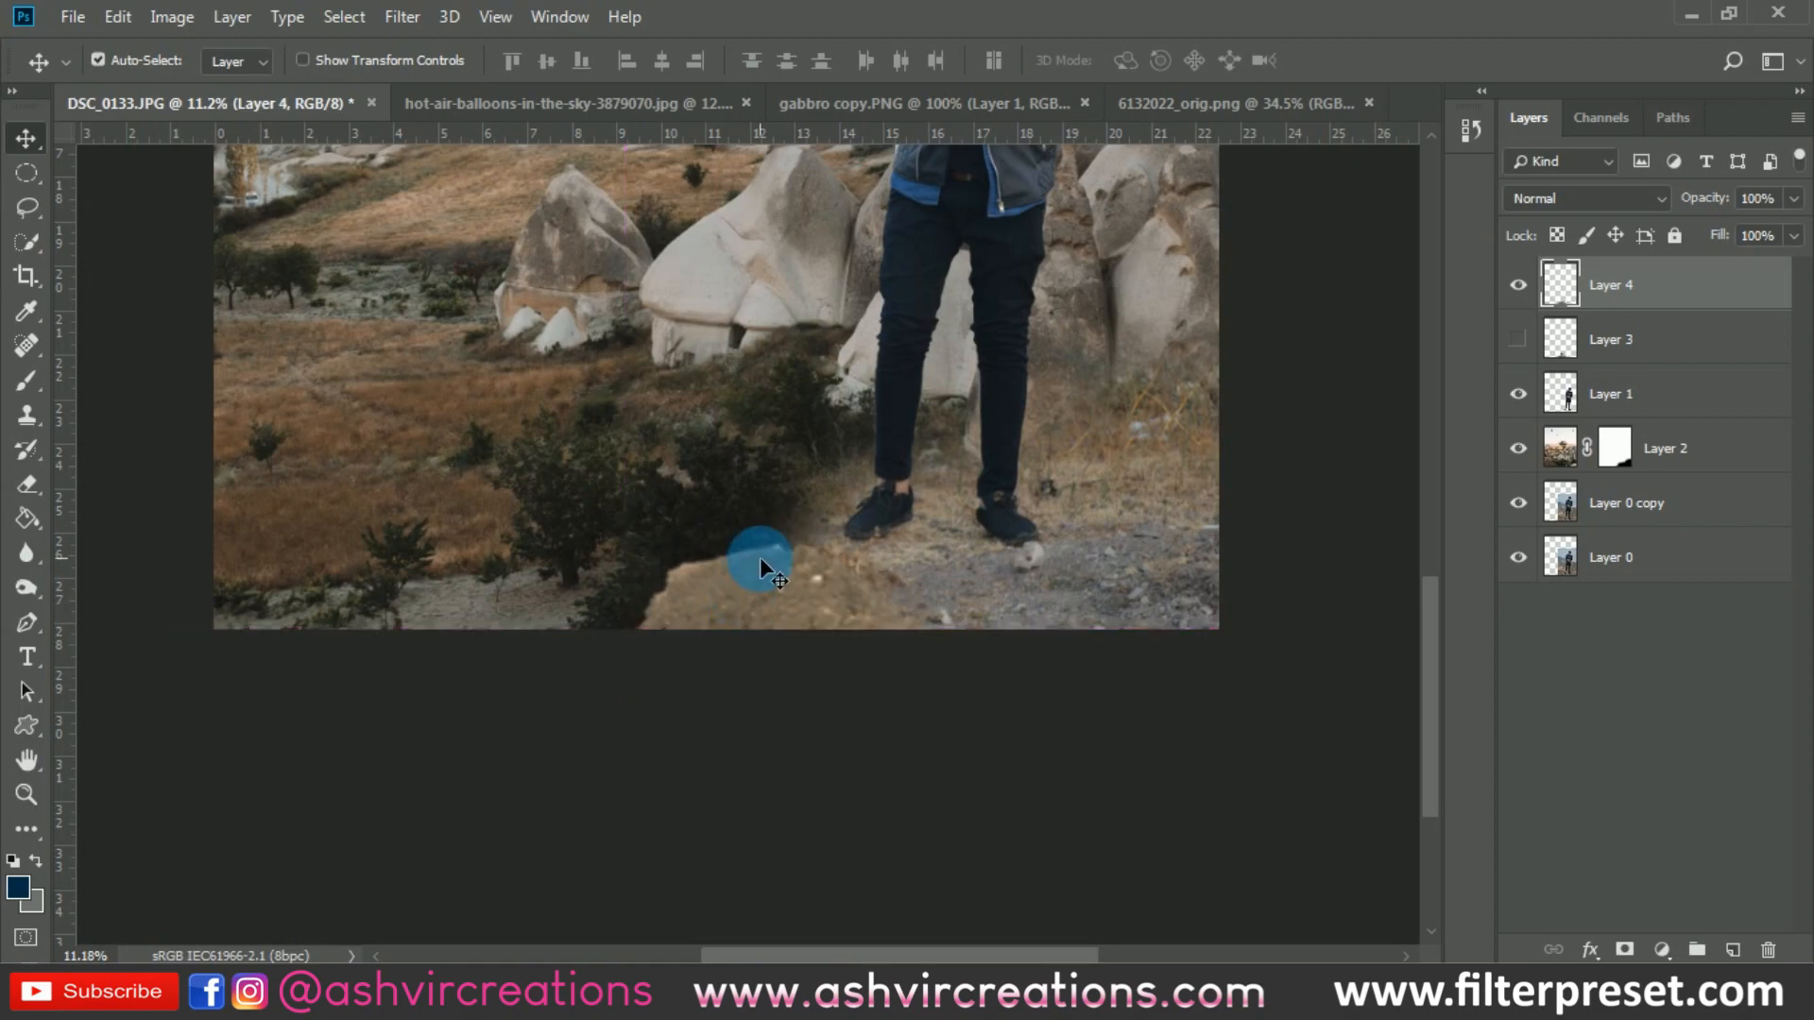
- Enlarge the Layer 4 rock slightly with Free Transform and reposition it along the bottom edge left of the man
key("ctrl+t")
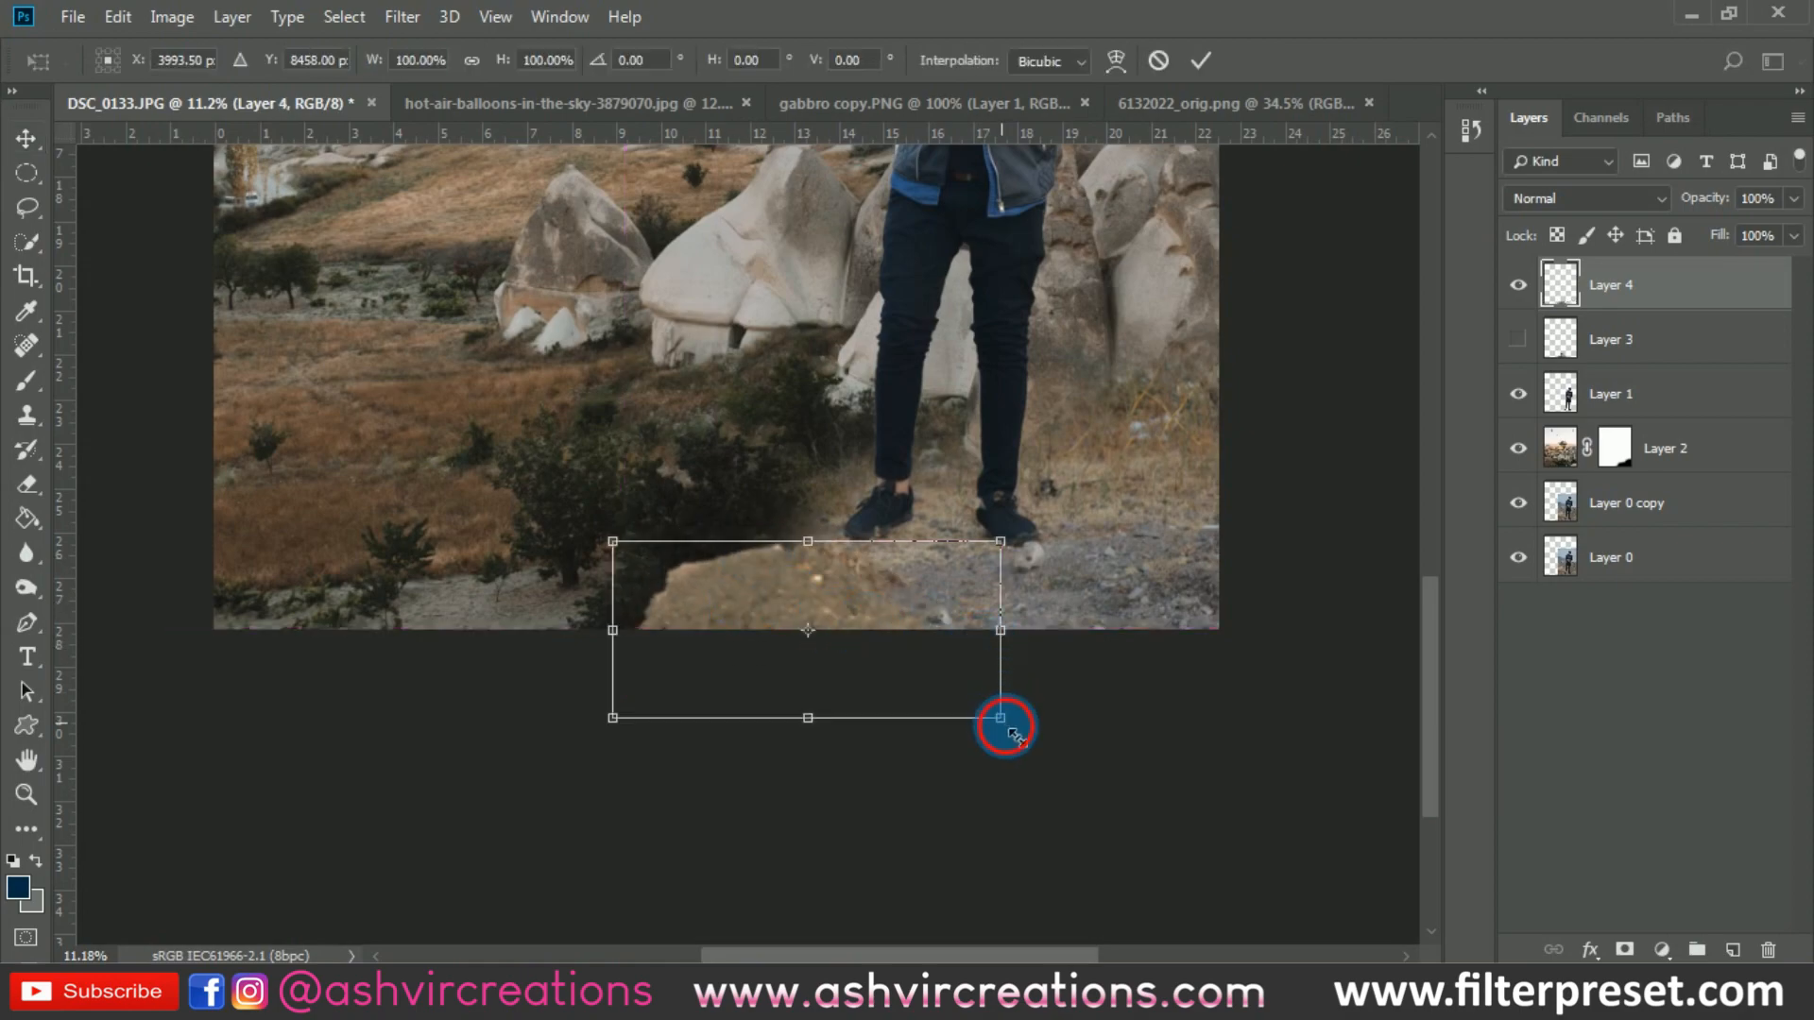
left_click_drag(1005, 727, 1065, 756)
mouse_move(733, 552)
left_mouse_down()
mouse_move(728, 692)
mouse_move(741, 537)
left_mouse_up()
scroll(928, 579, "up", 4)
left_click_drag(888, 587, 826, 576)
key("Return")
scroll(826, 578, "down", 5)
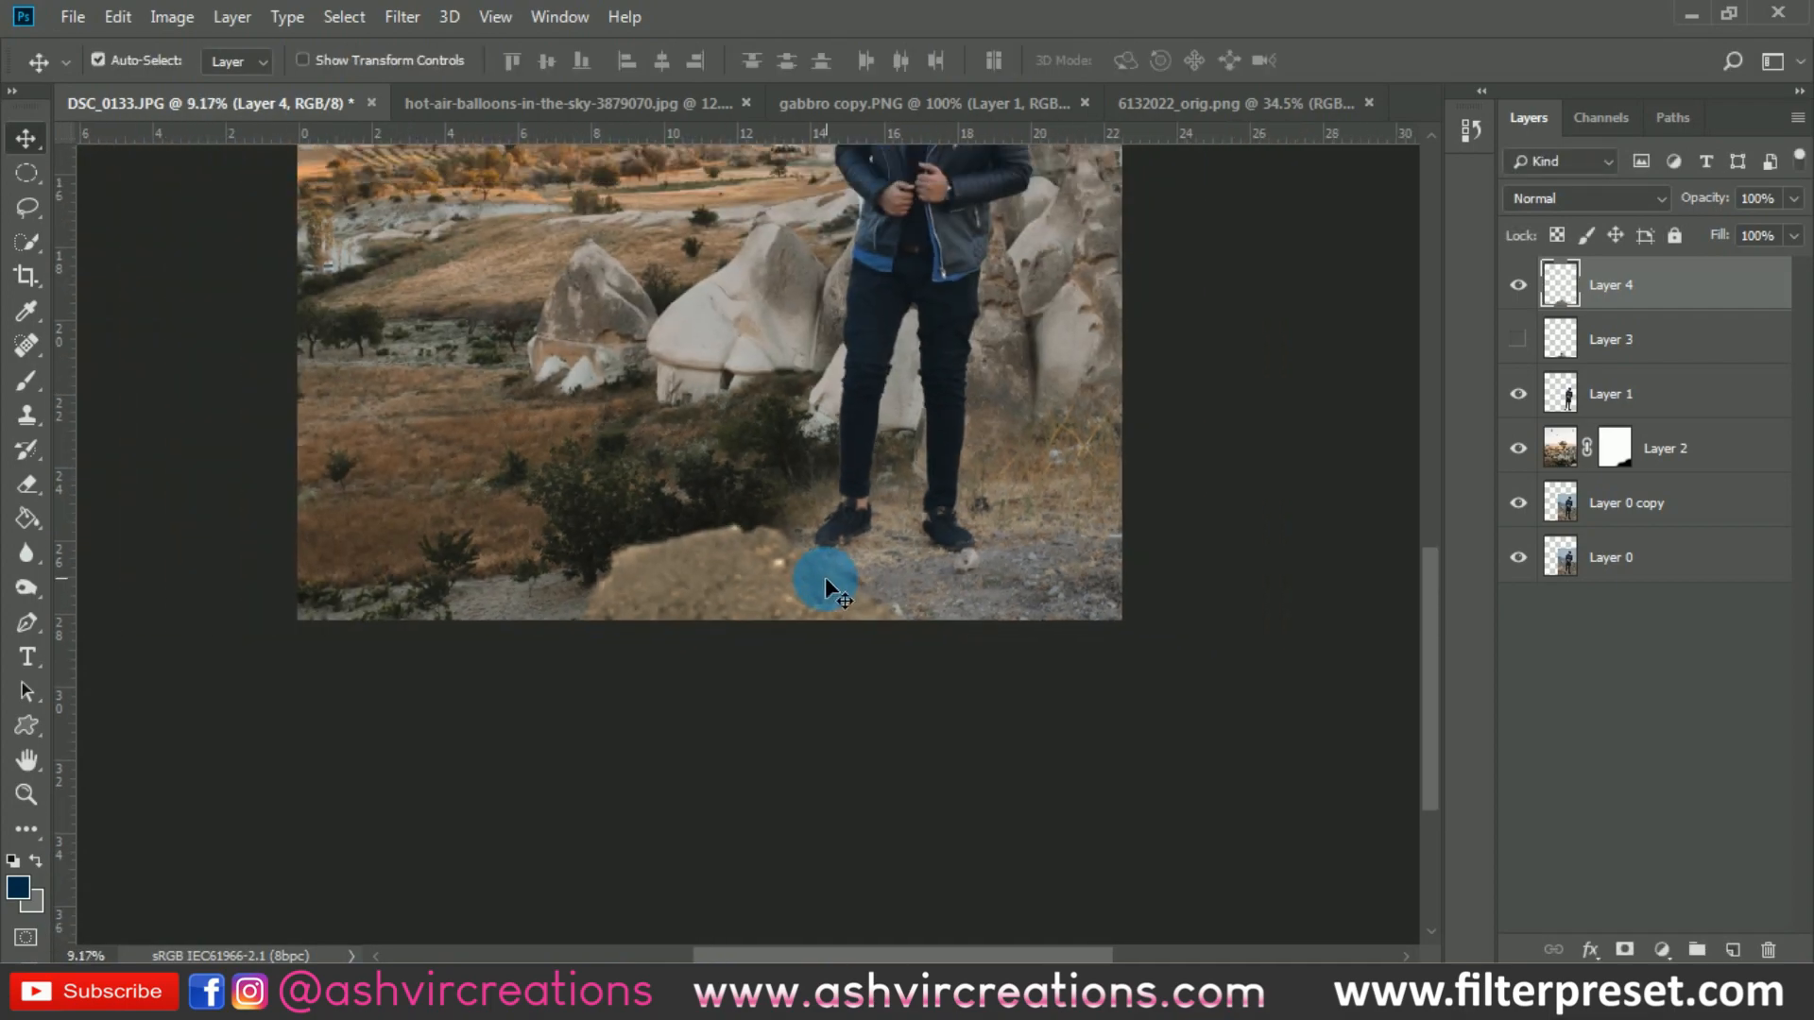
- Duplicate the Layer 4 rock and place the copy in the picture's lower-right corner
scroll(826, 586, "up", 3)
left_click_drag(697, 587, 846, 637)
scroll(1292, 530, "down", 2)
scroll(864, 612, "up", 3)
scroll(847, 636, "down", 4)
scroll(871, 649, "down", 1)
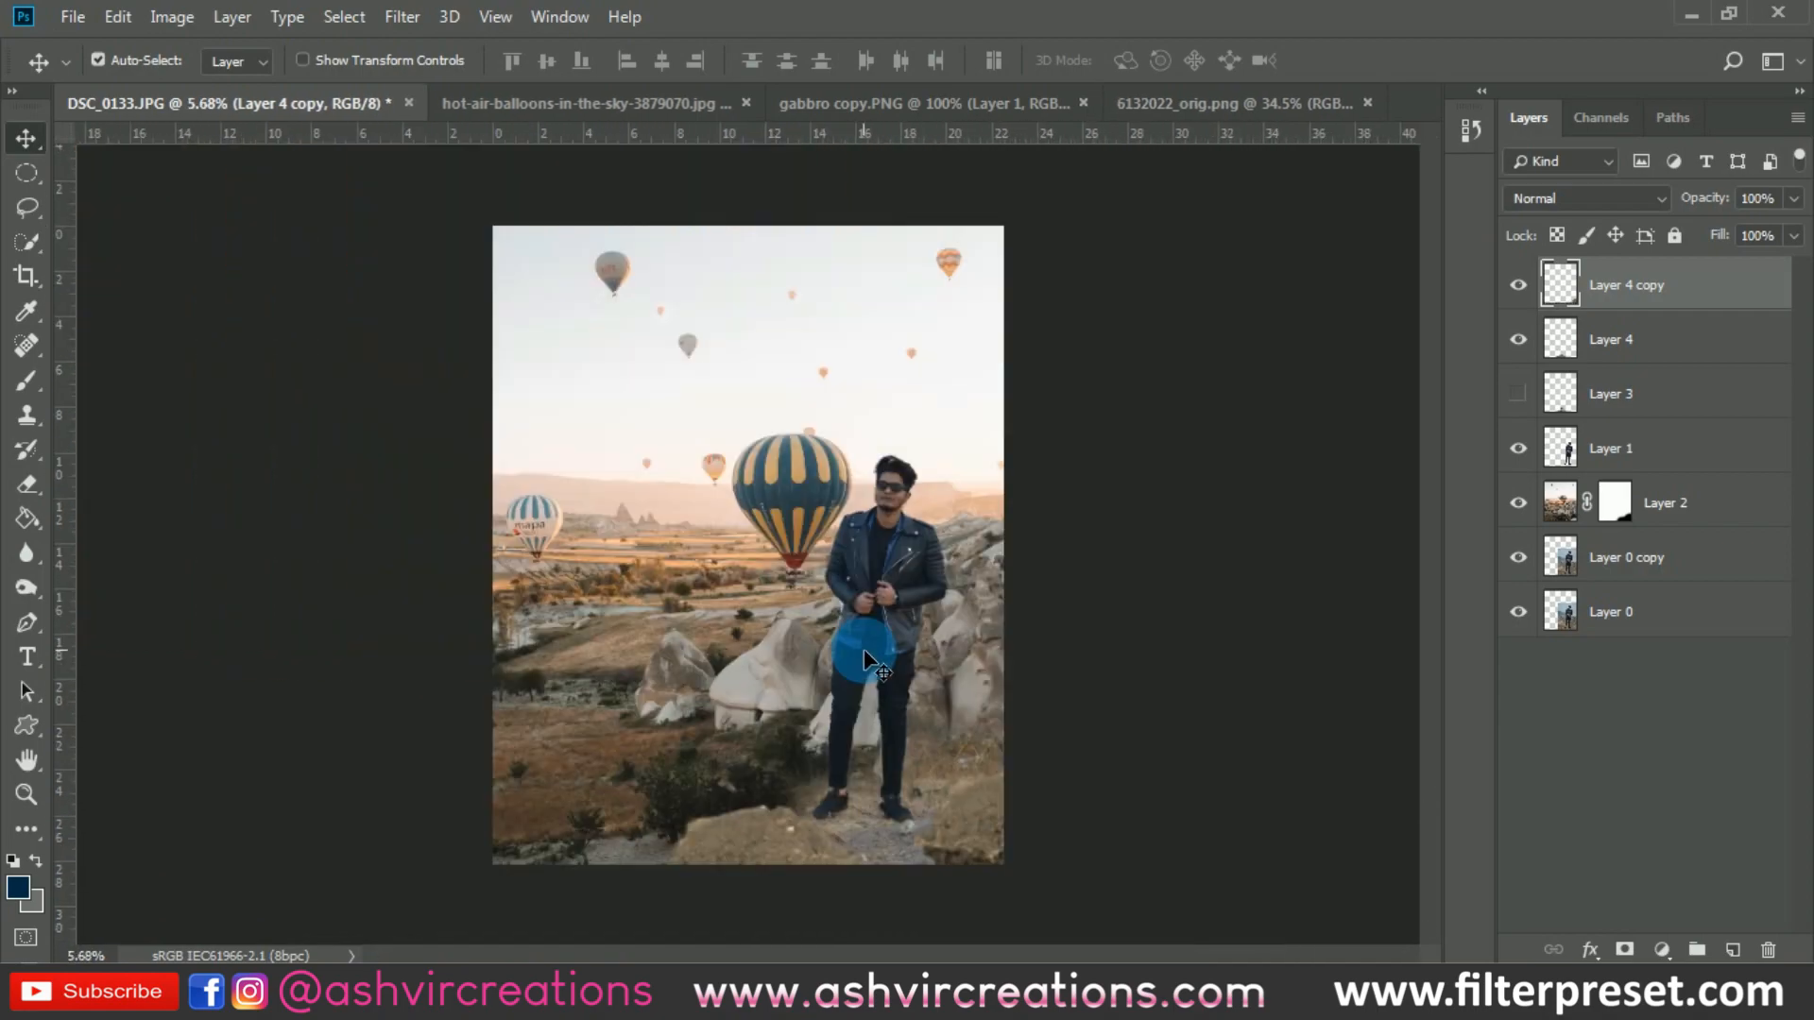
scroll(863, 649, "up", 5)
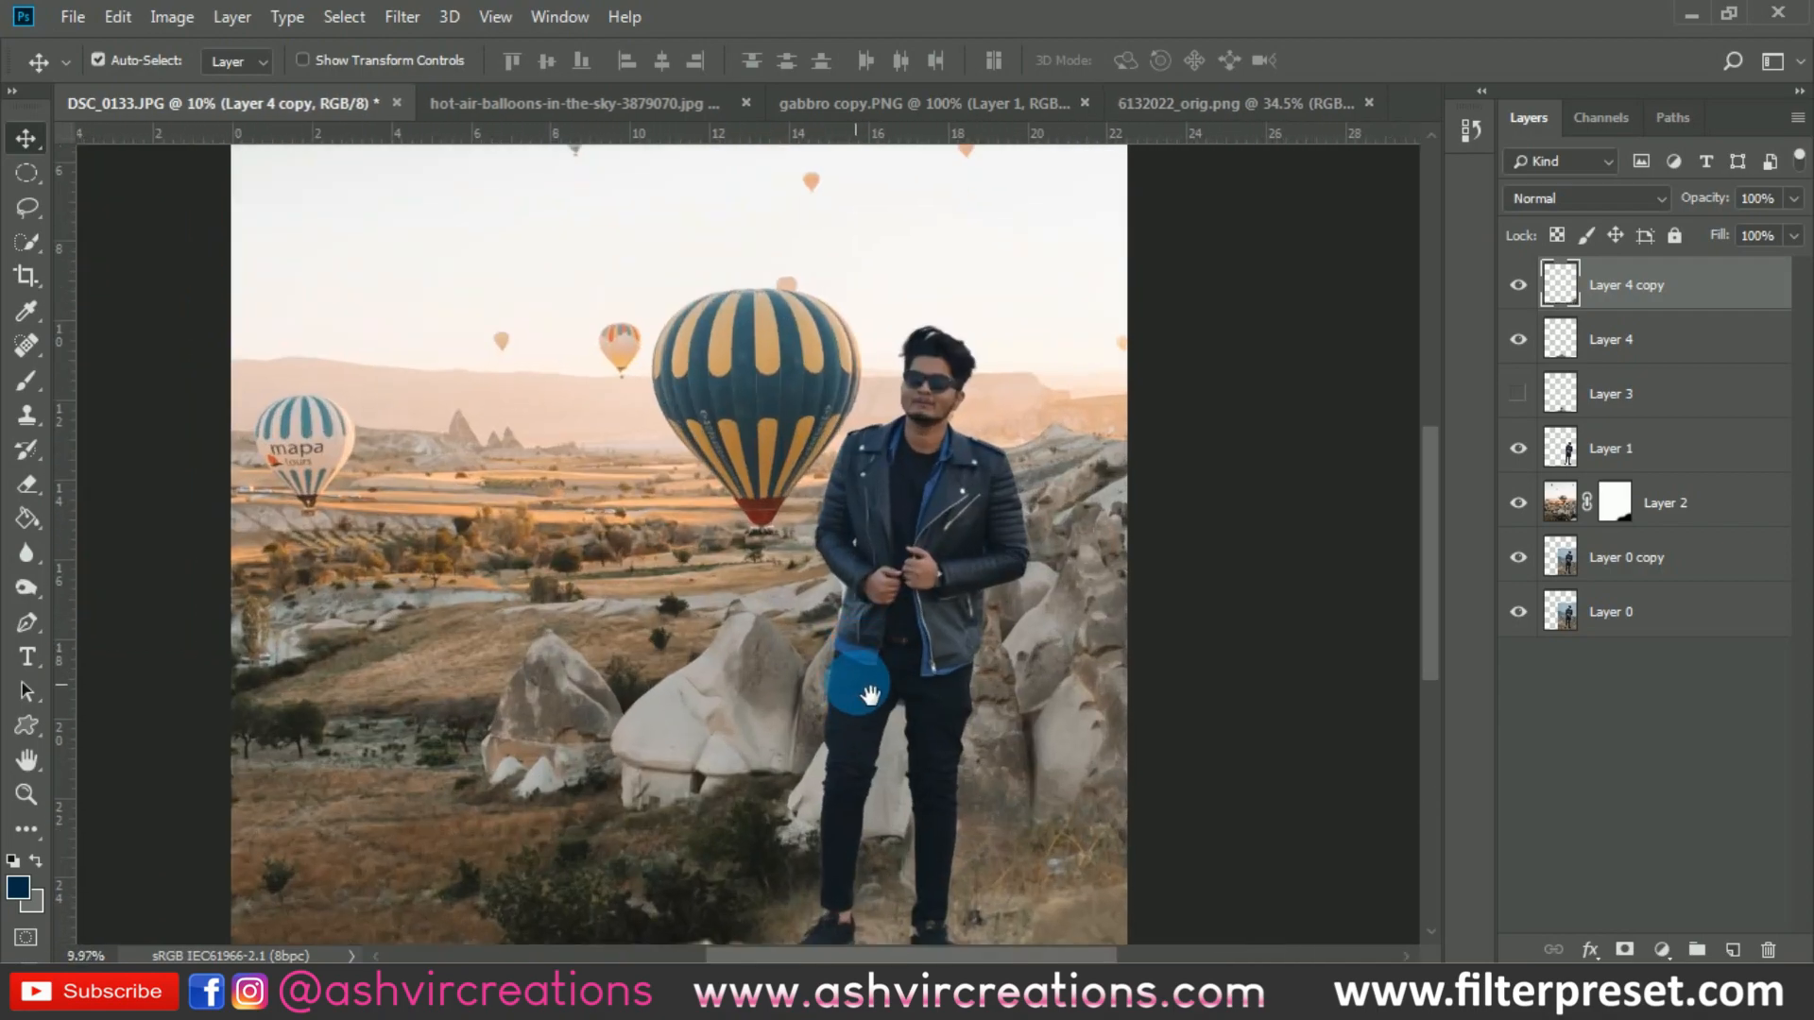
left_click_drag(859, 672, 937, 416)
scroll(939, 472, "down", 1)
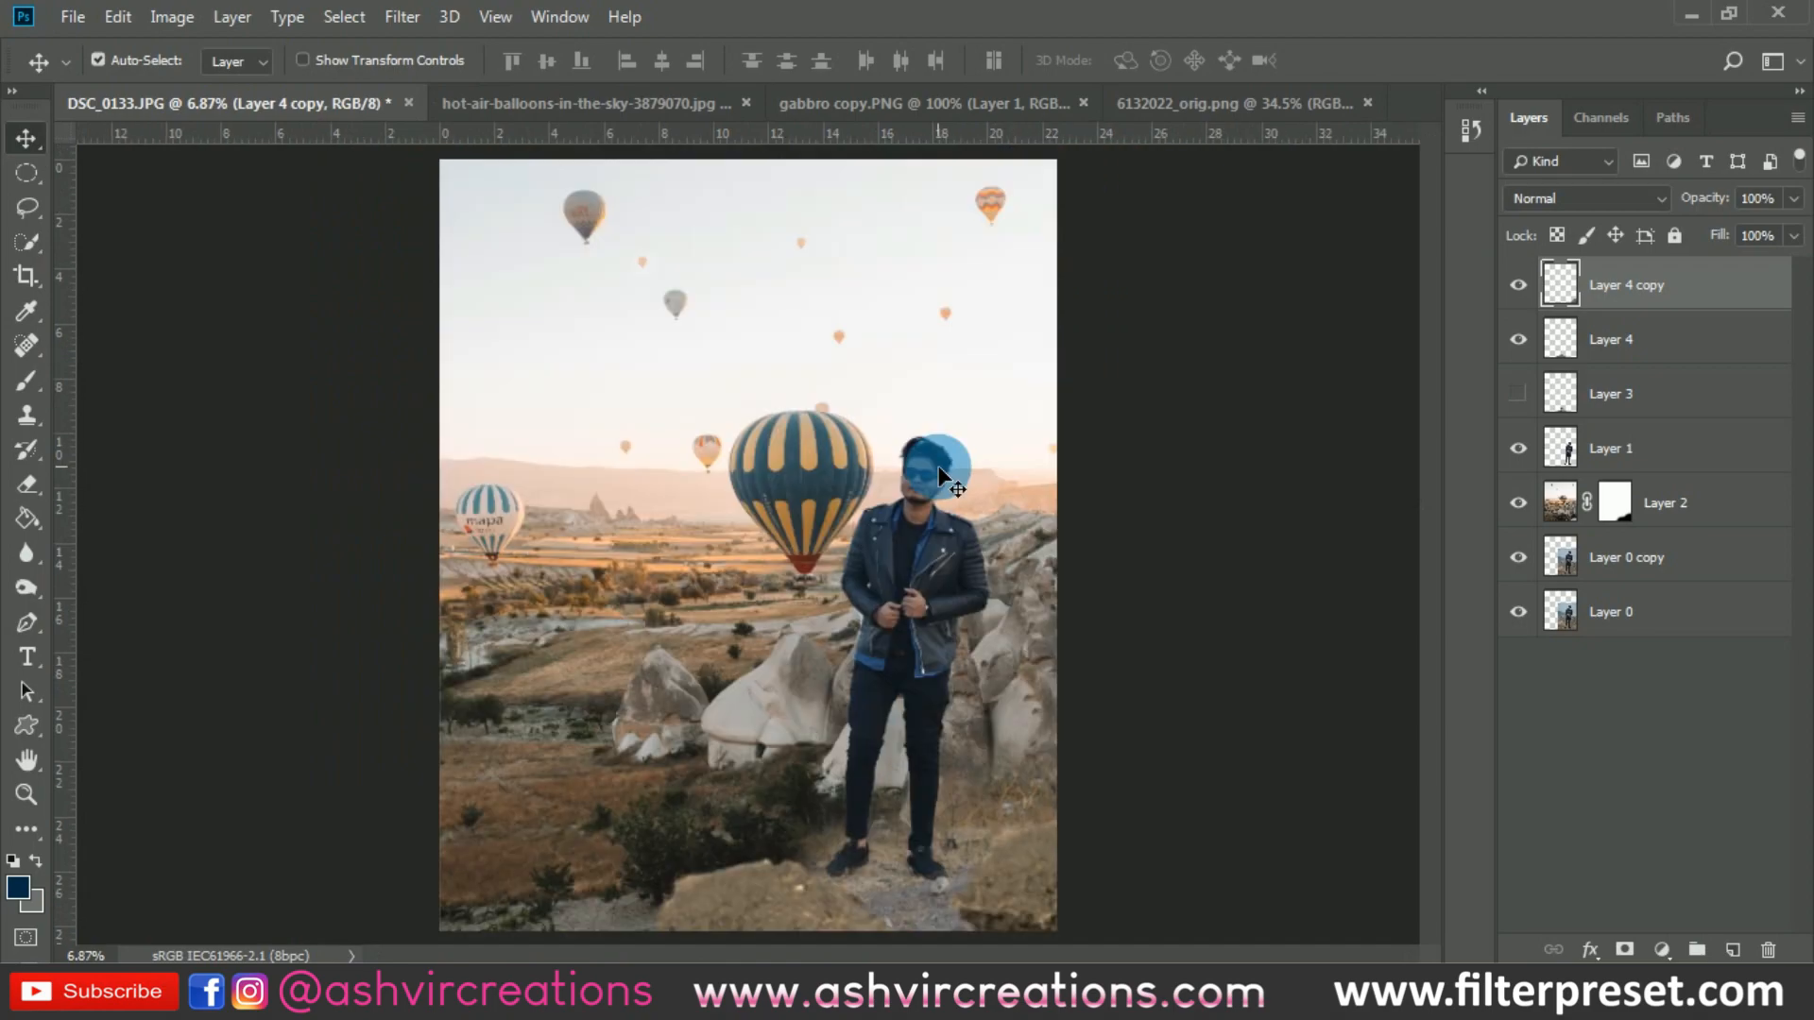
scroll(938, 467, "down", 2)
scroll(938, 467, "up", 2)
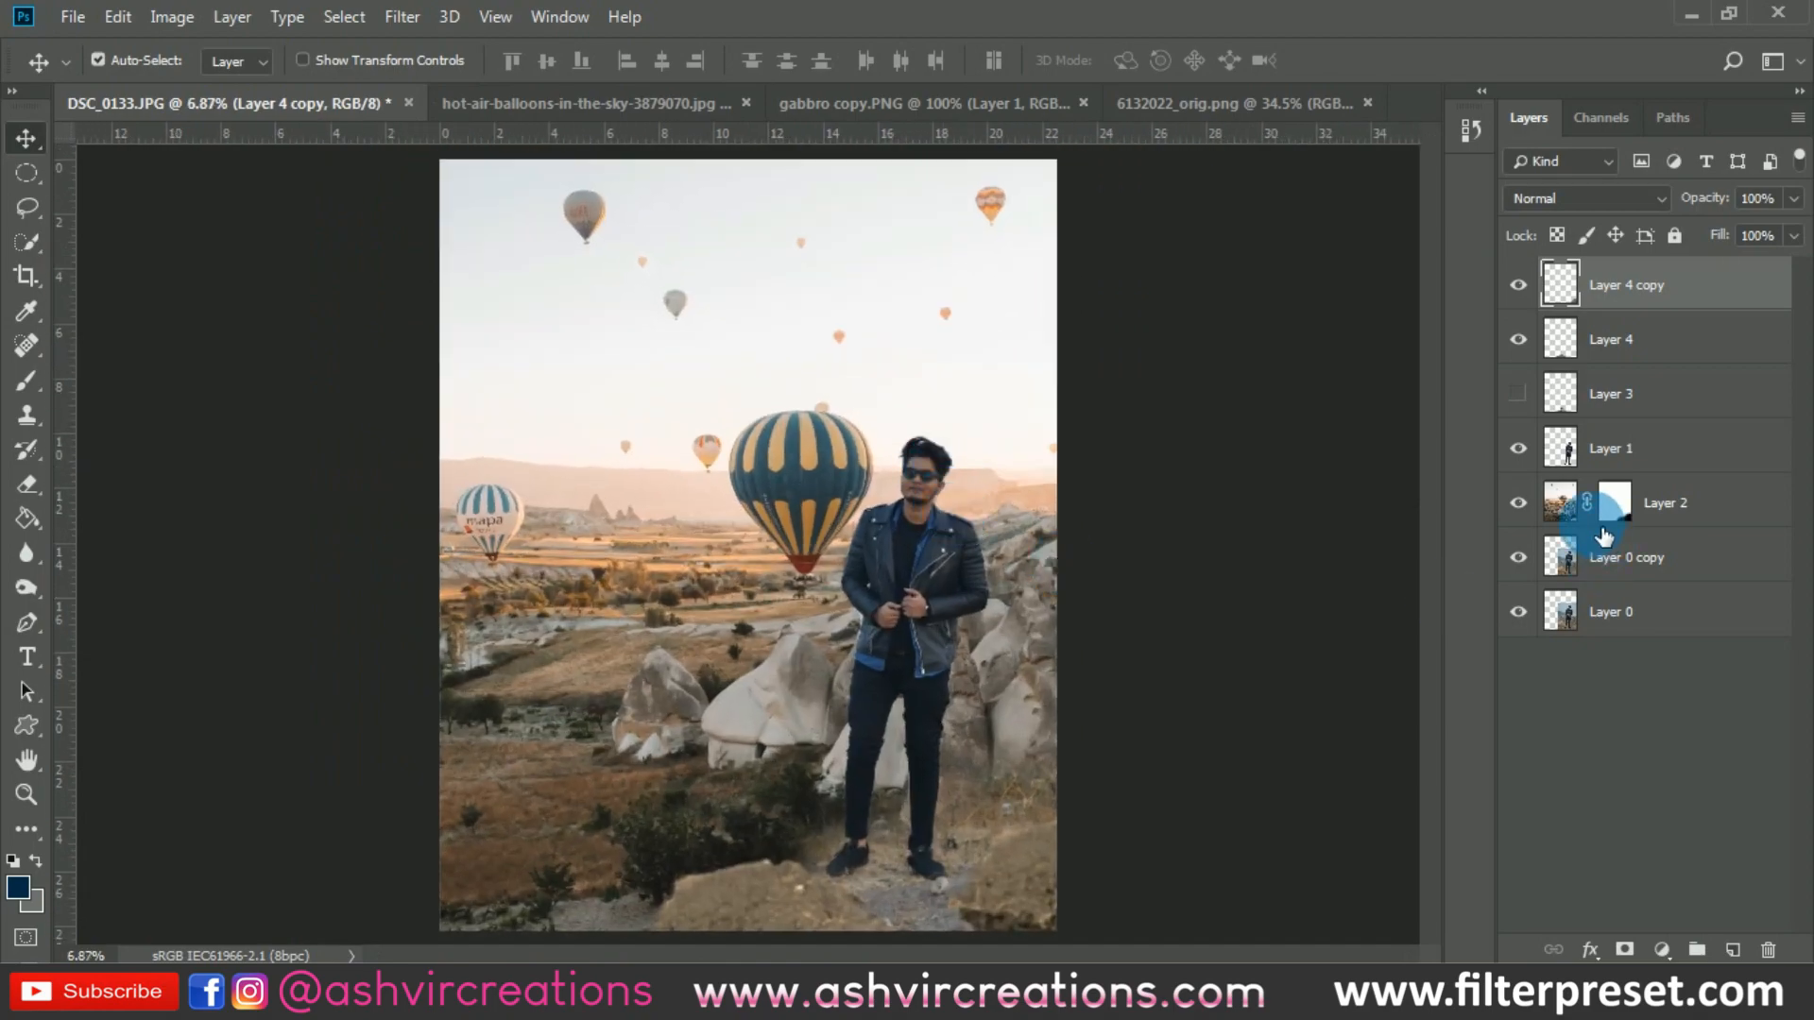
- Select Layer 2 and apply a 4:5 crop at the full canvas bounds with Delete Cropped Pixels enabled
left_click(1578, 507)
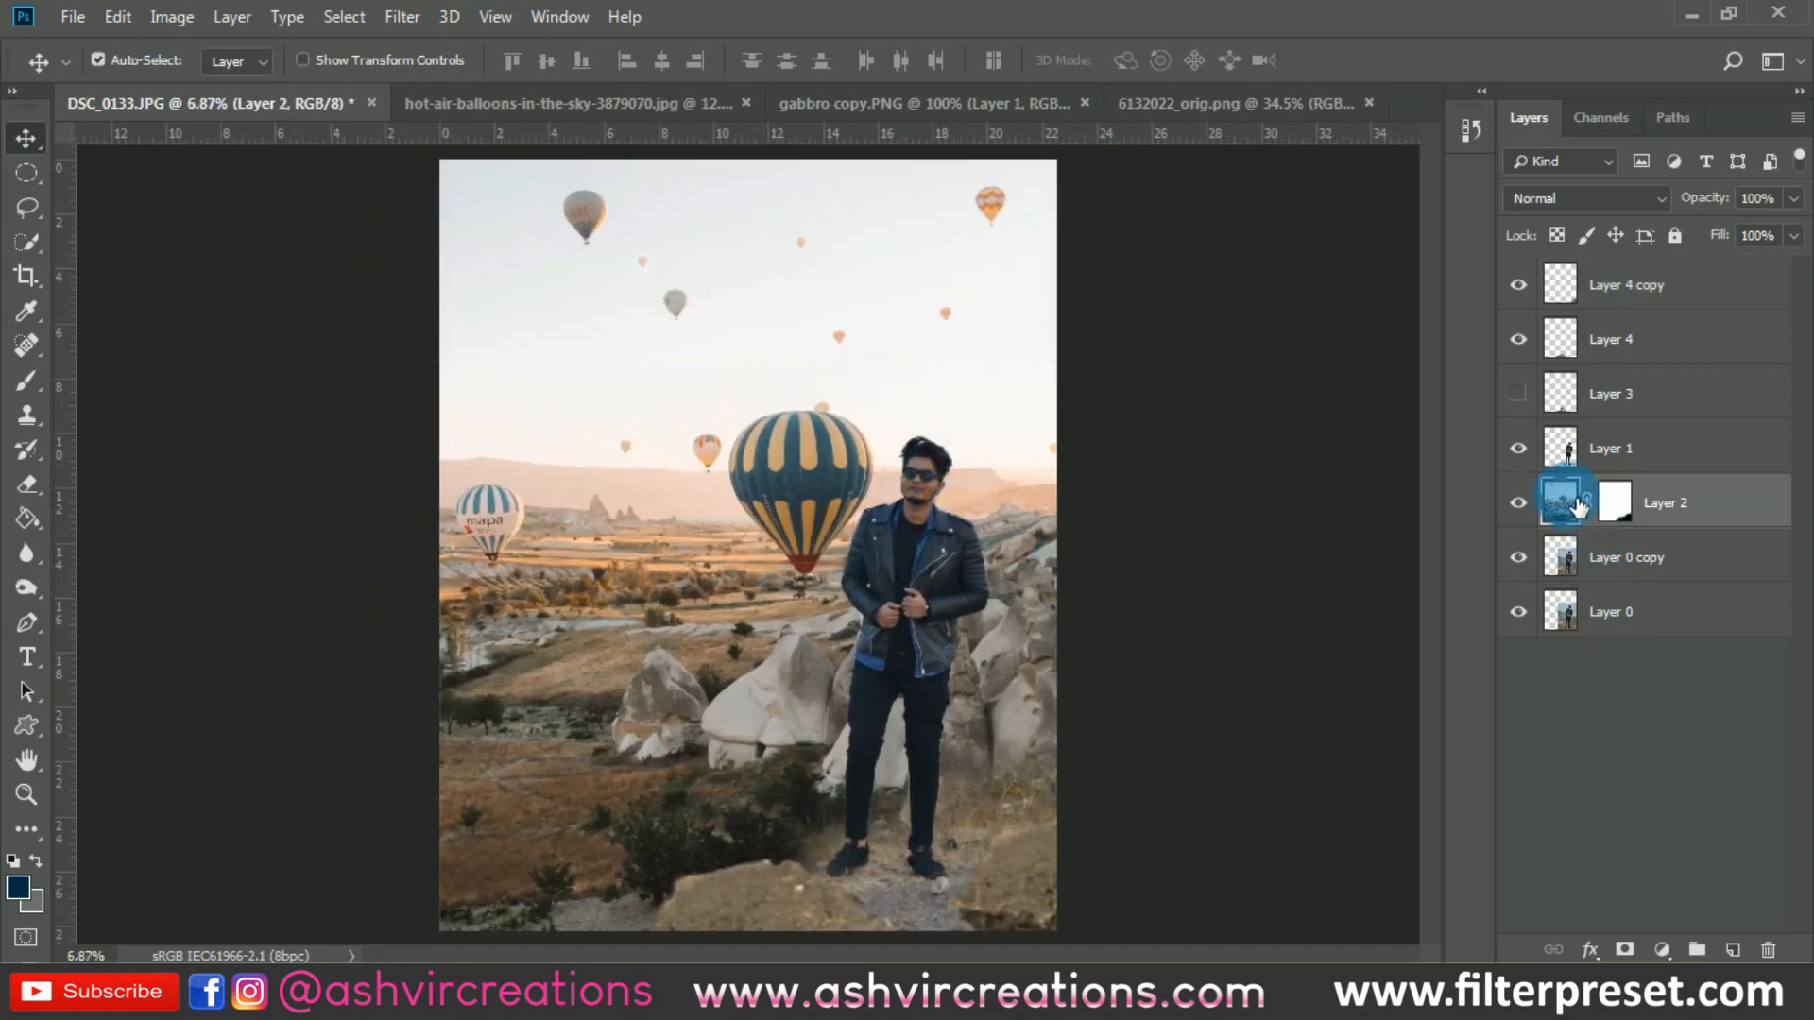
left_click(24, 279)
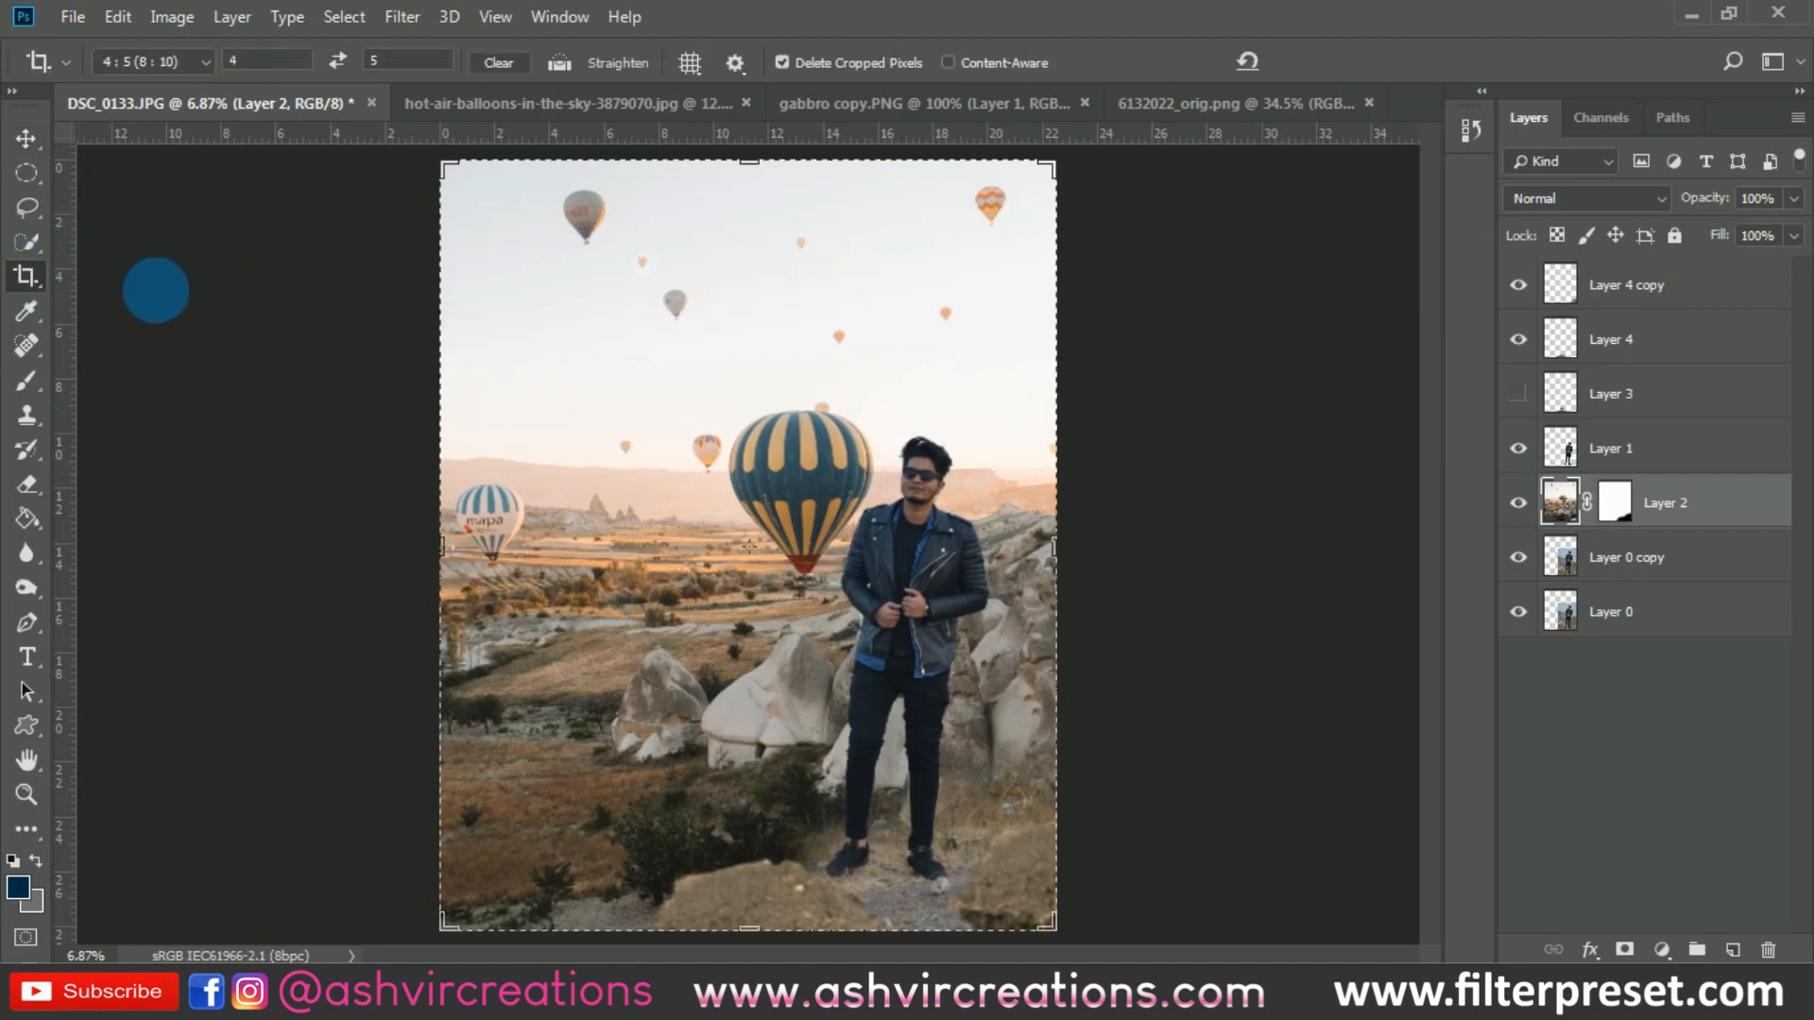
left_click(597, 332)
double_click(597, 335)
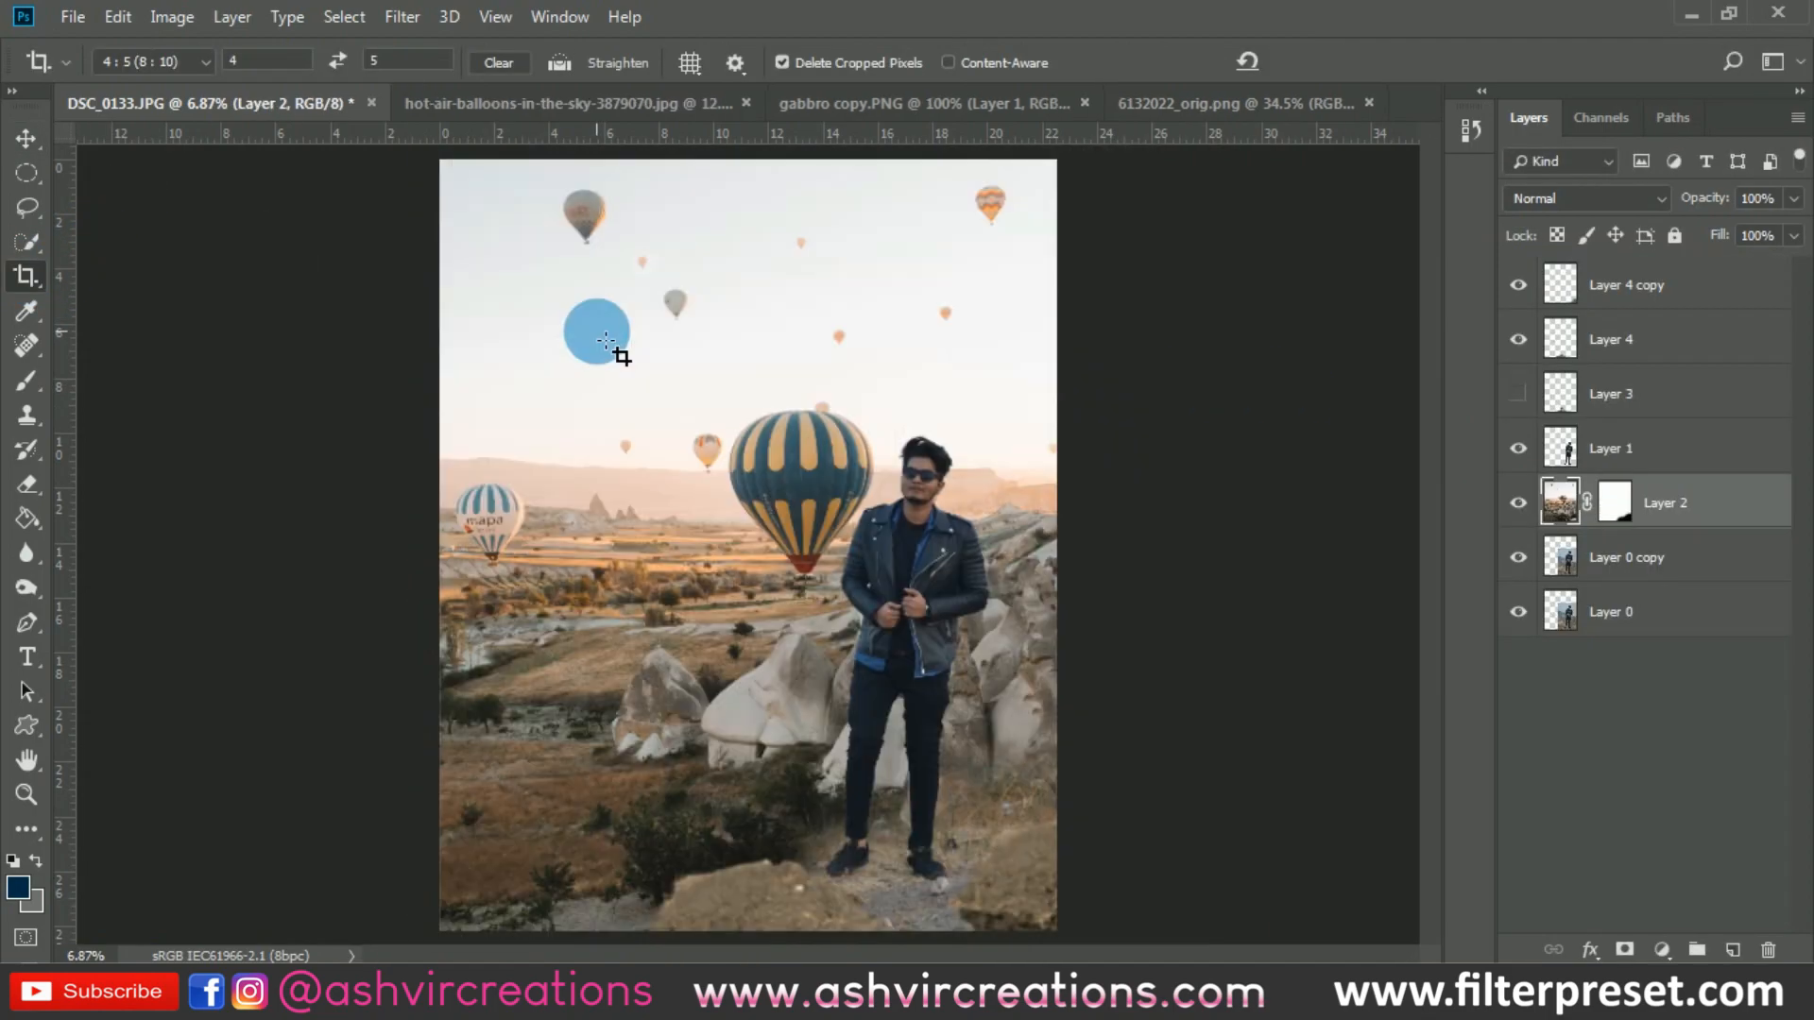
key("v")
key("ctrl+minus")
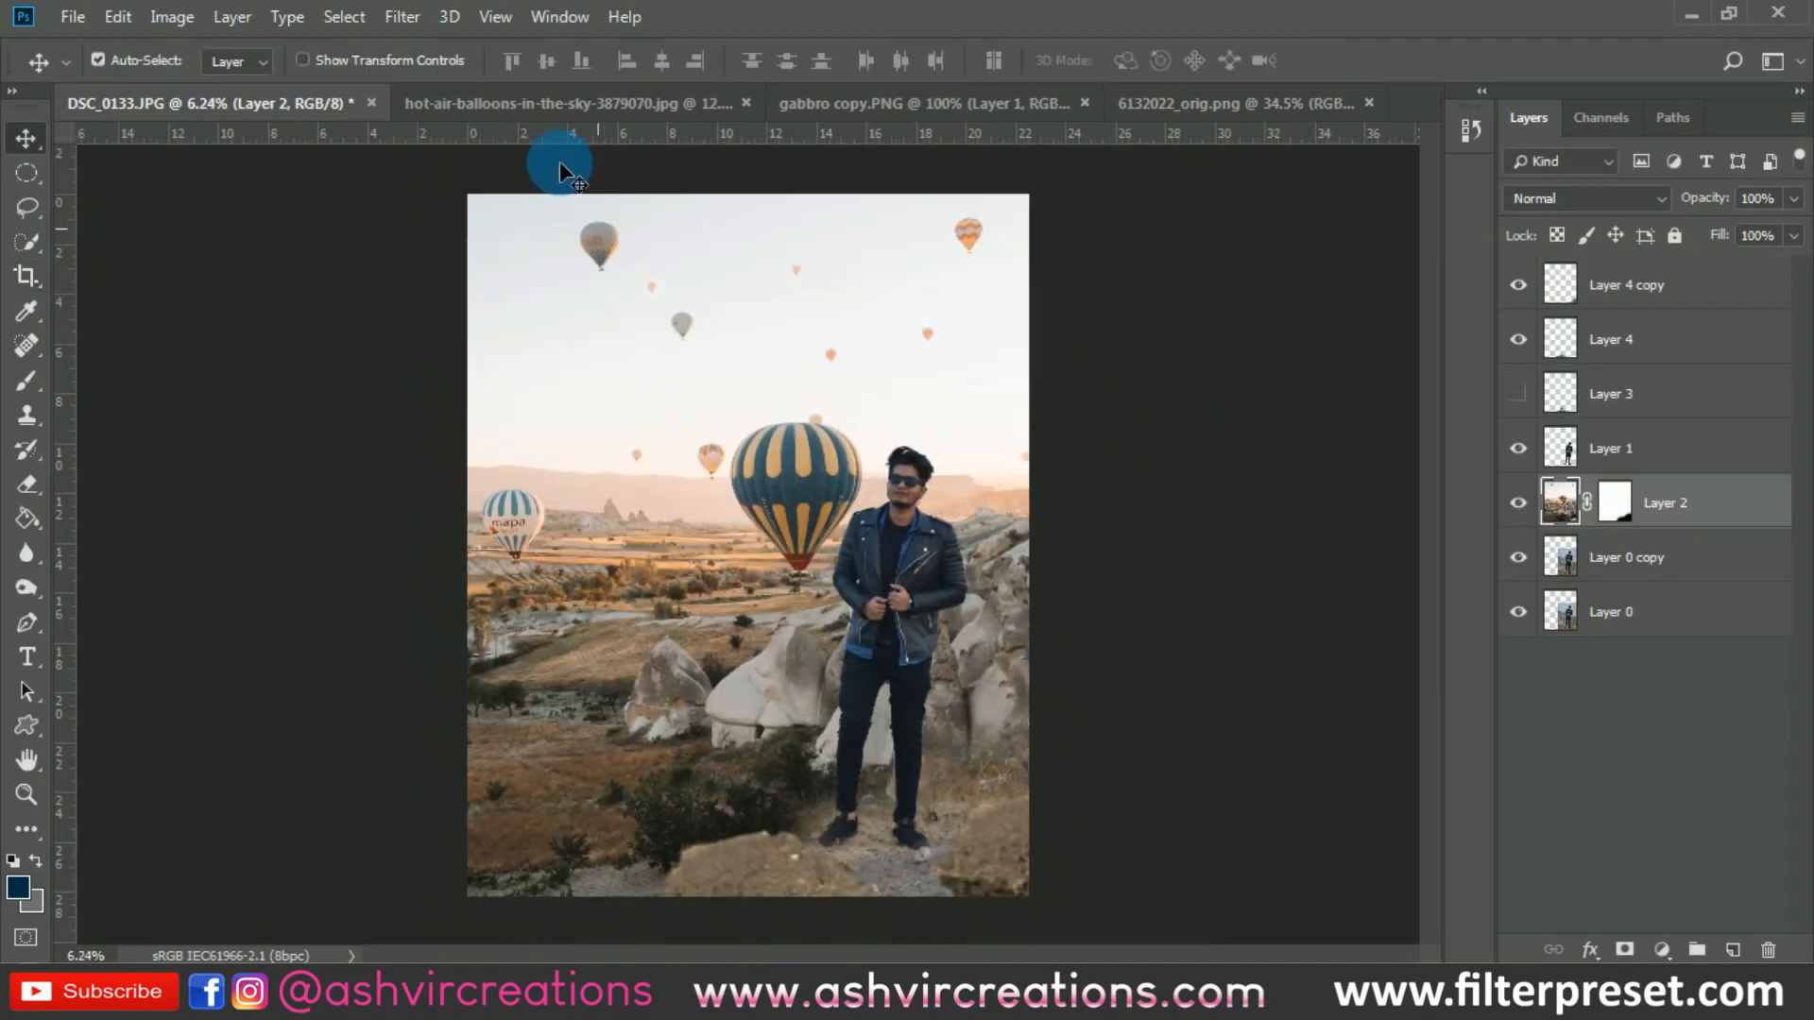
- Start a Tilt-Shift blur on Layer 2, centre it on the rocks beside the man's legs, and lower its upper focus and transition lines
left_click(407, 26)
mouse_move(463, 342)
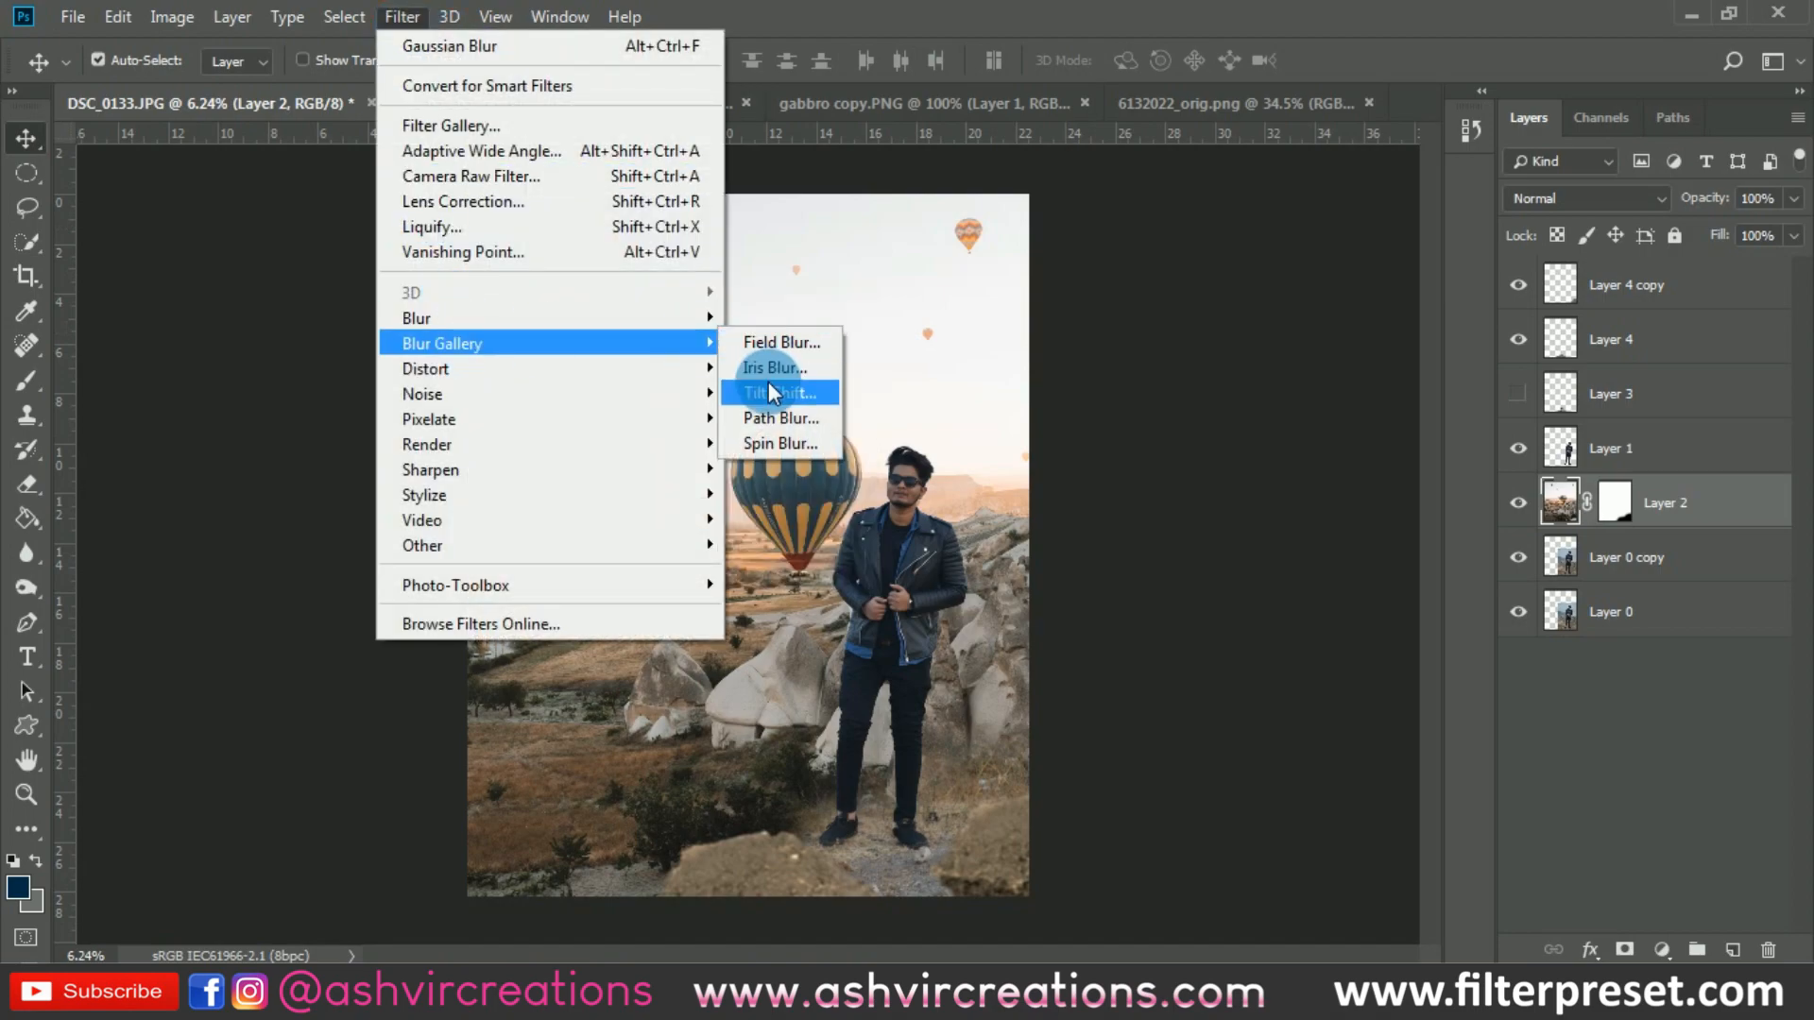
left_click(770, 390)
left_click_drag(767, 385, 761, 660)
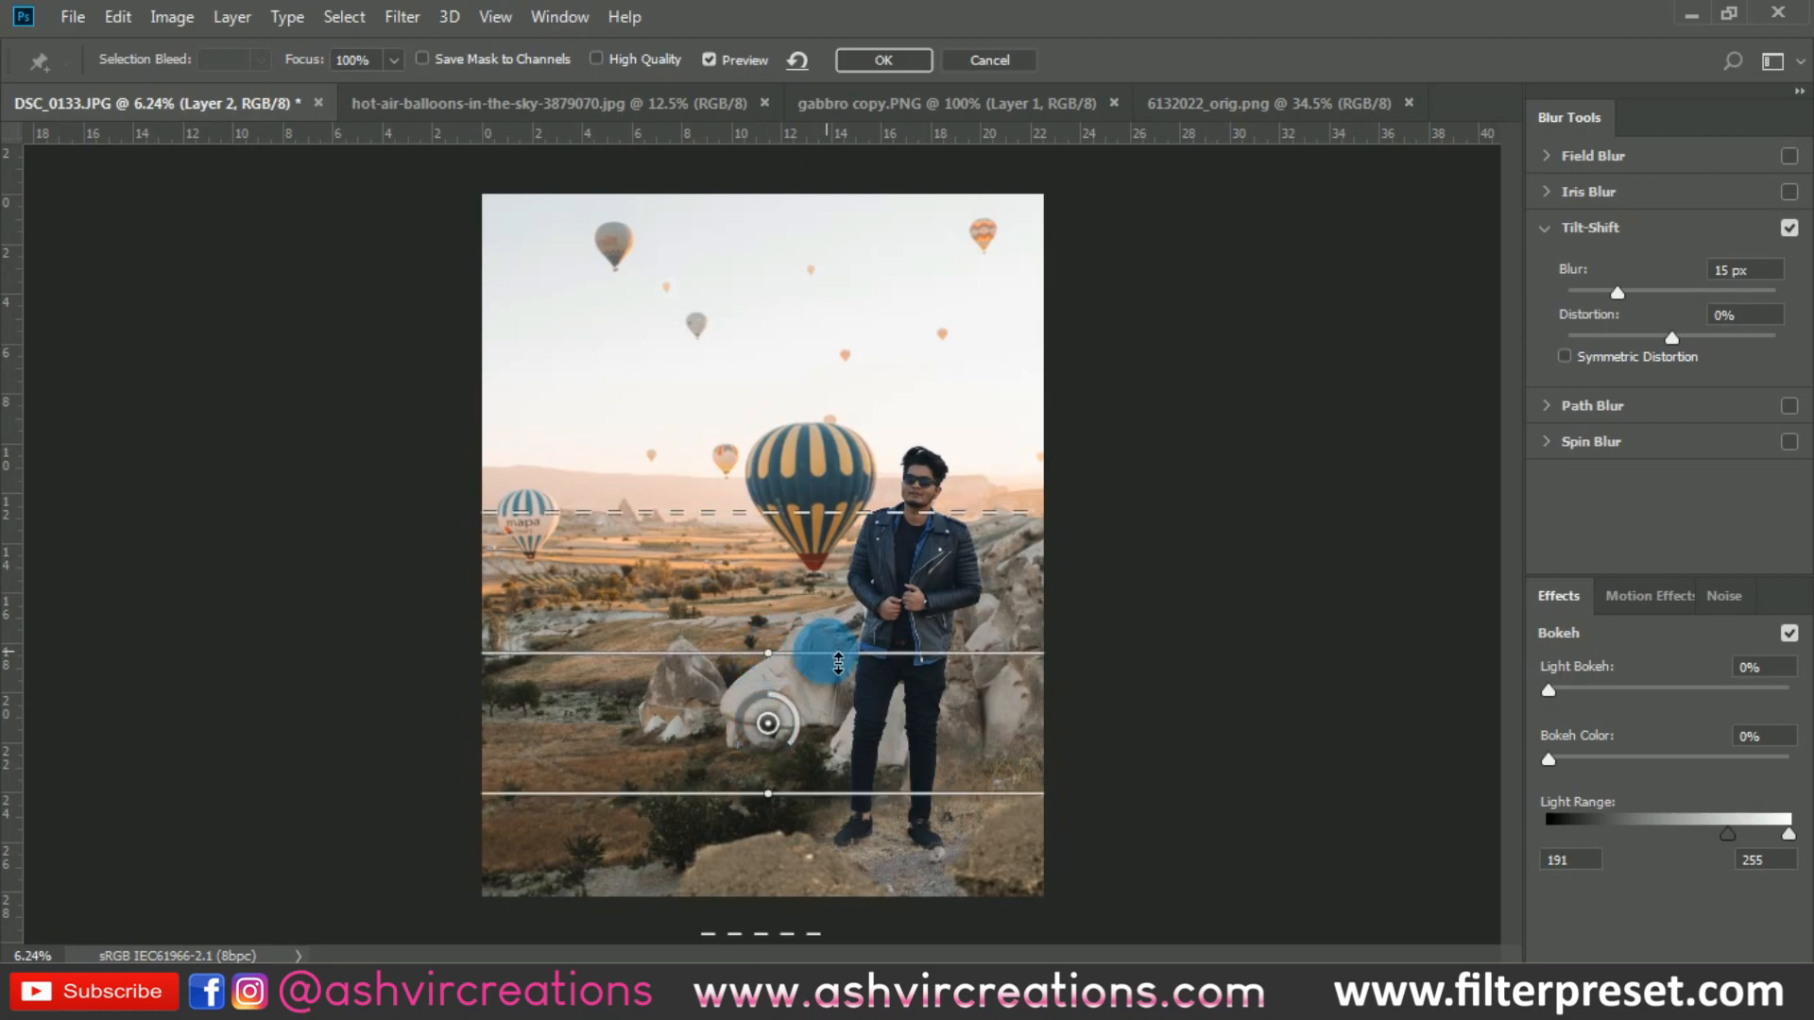
left_click_drag(828, 653, 828, 660)
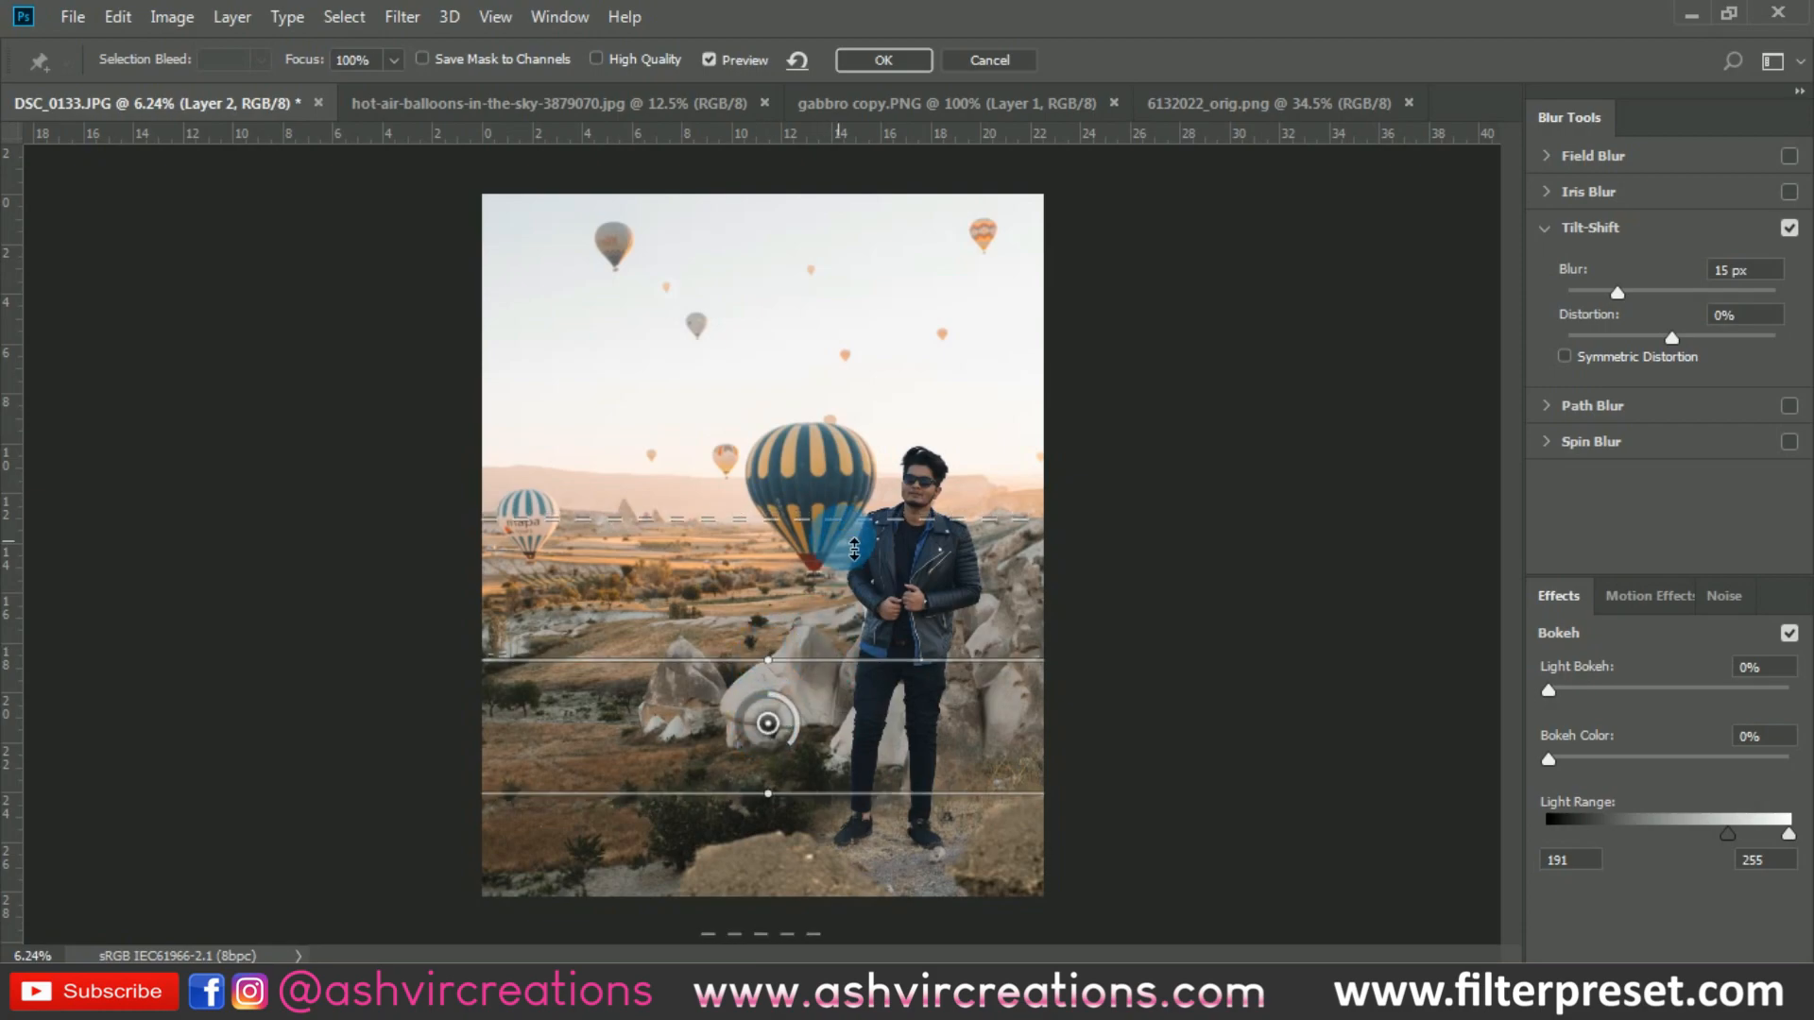
left_click_drag(847, 517, 855, 559)
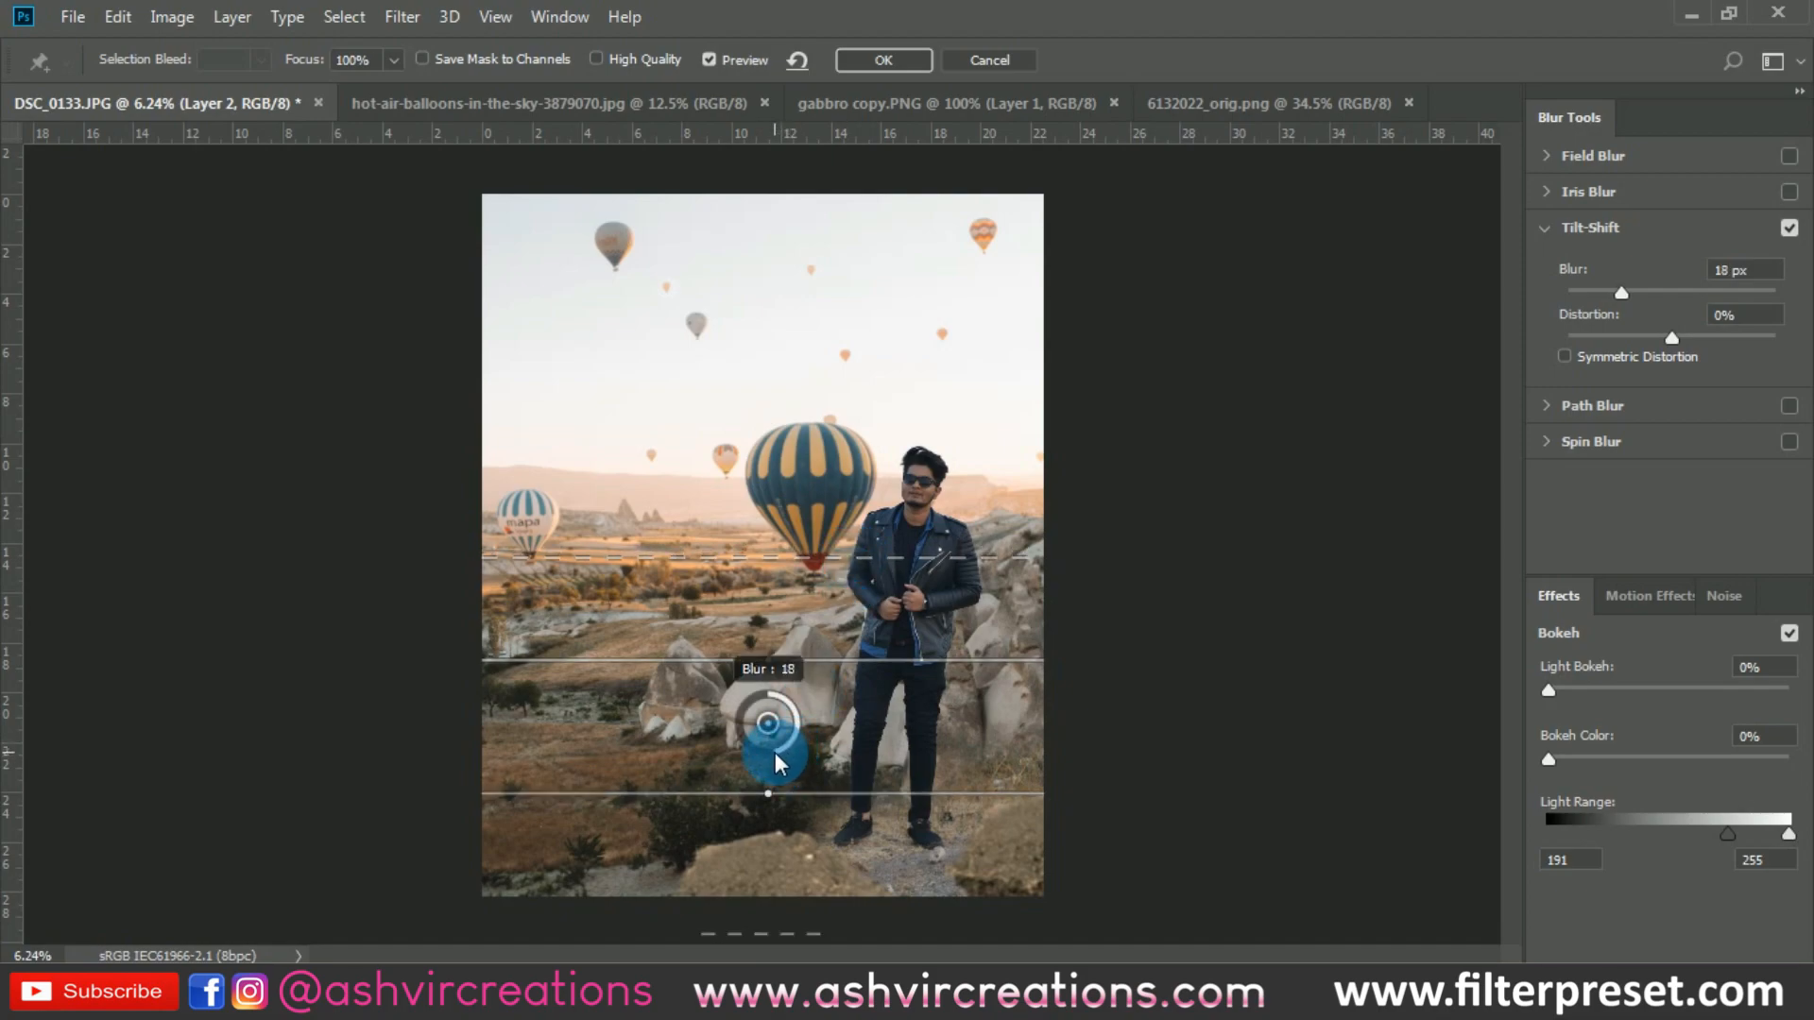
- Extend the tilt-shift's lower focus line below the picture and apply the filter with an 18 px blur
left_click_drag(776, 752, 775, 795)
left_click_drag(775, 798, 798, 983)
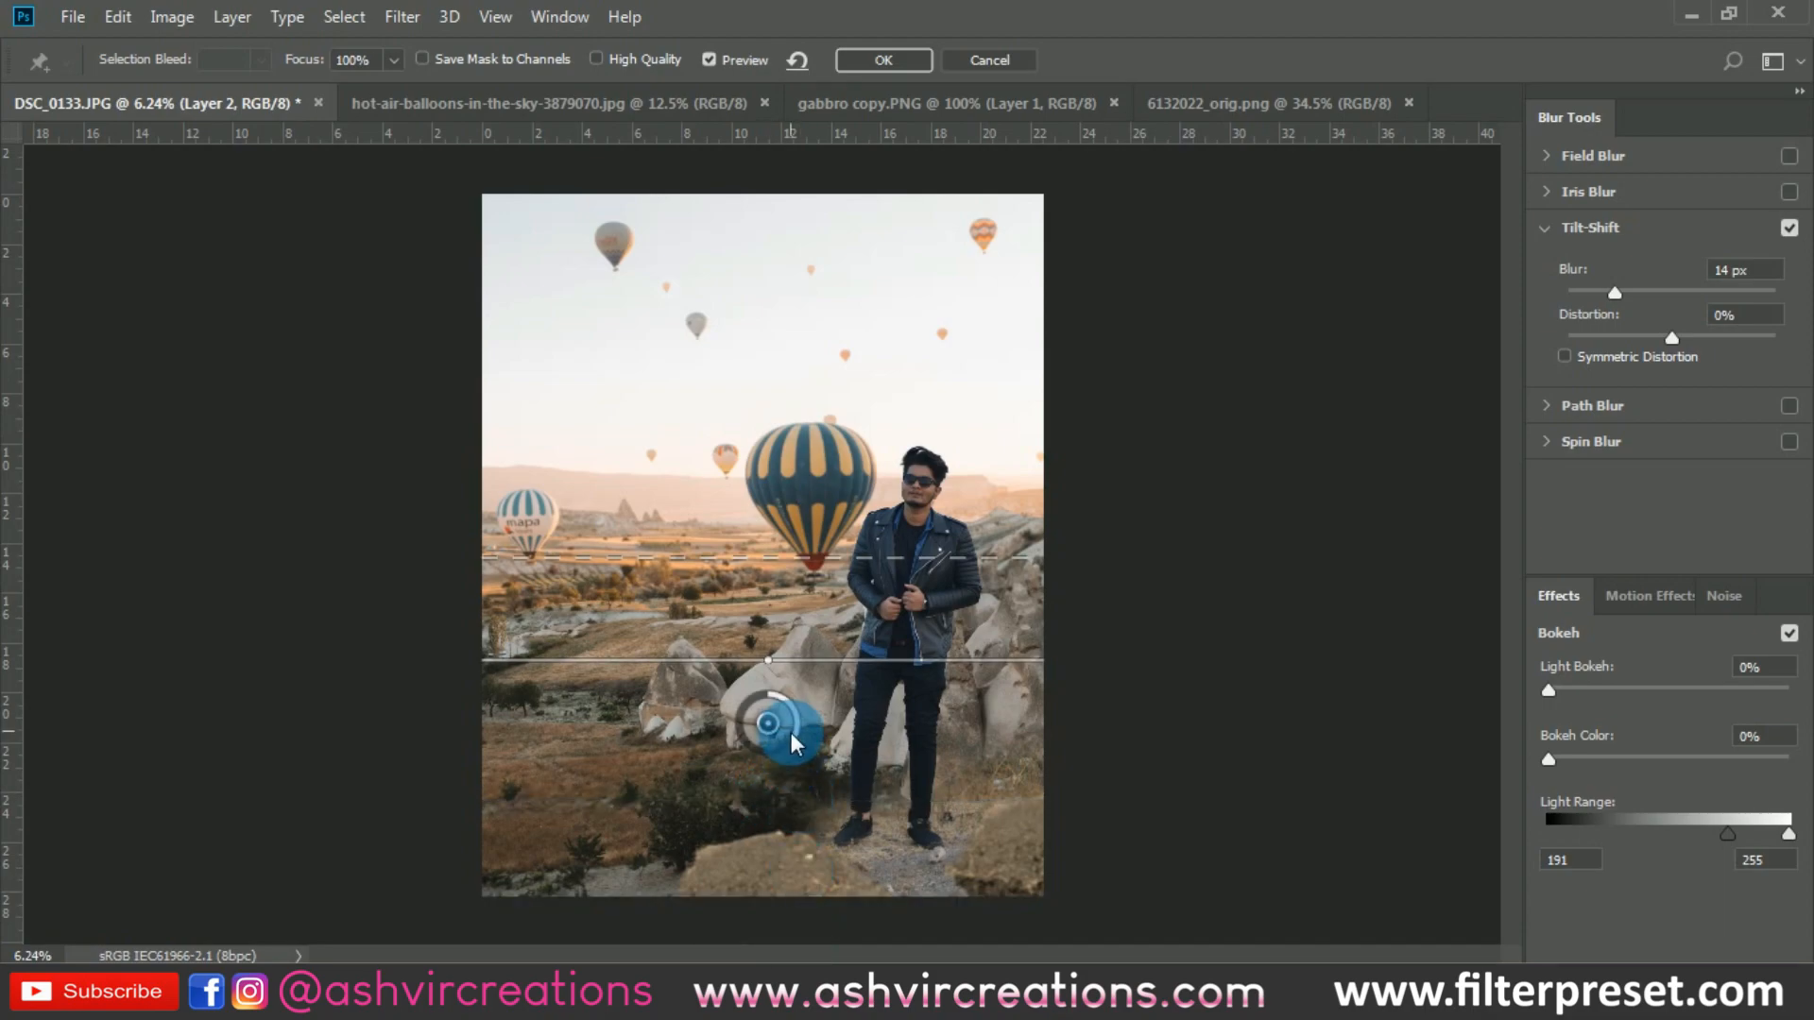
left_click_drag(791, 740, 784, 749)
left_click_drag(779, 751, 779, 751)
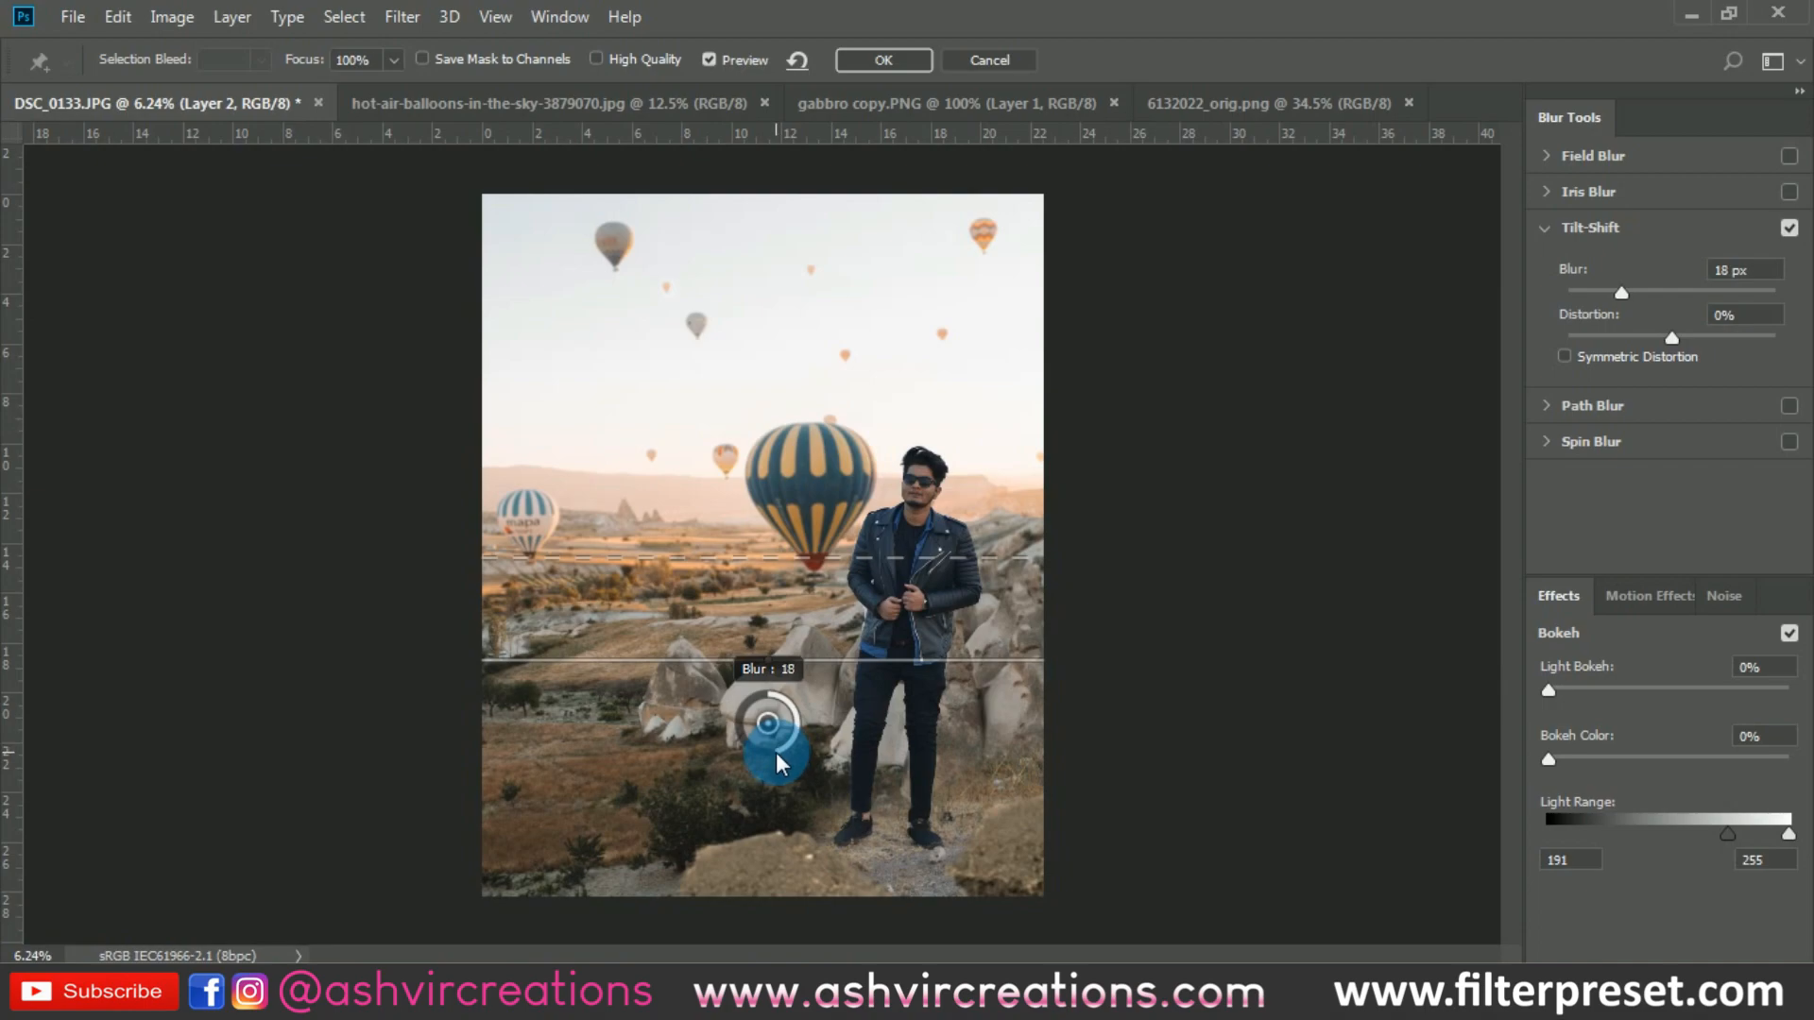
left_click(881, 56)
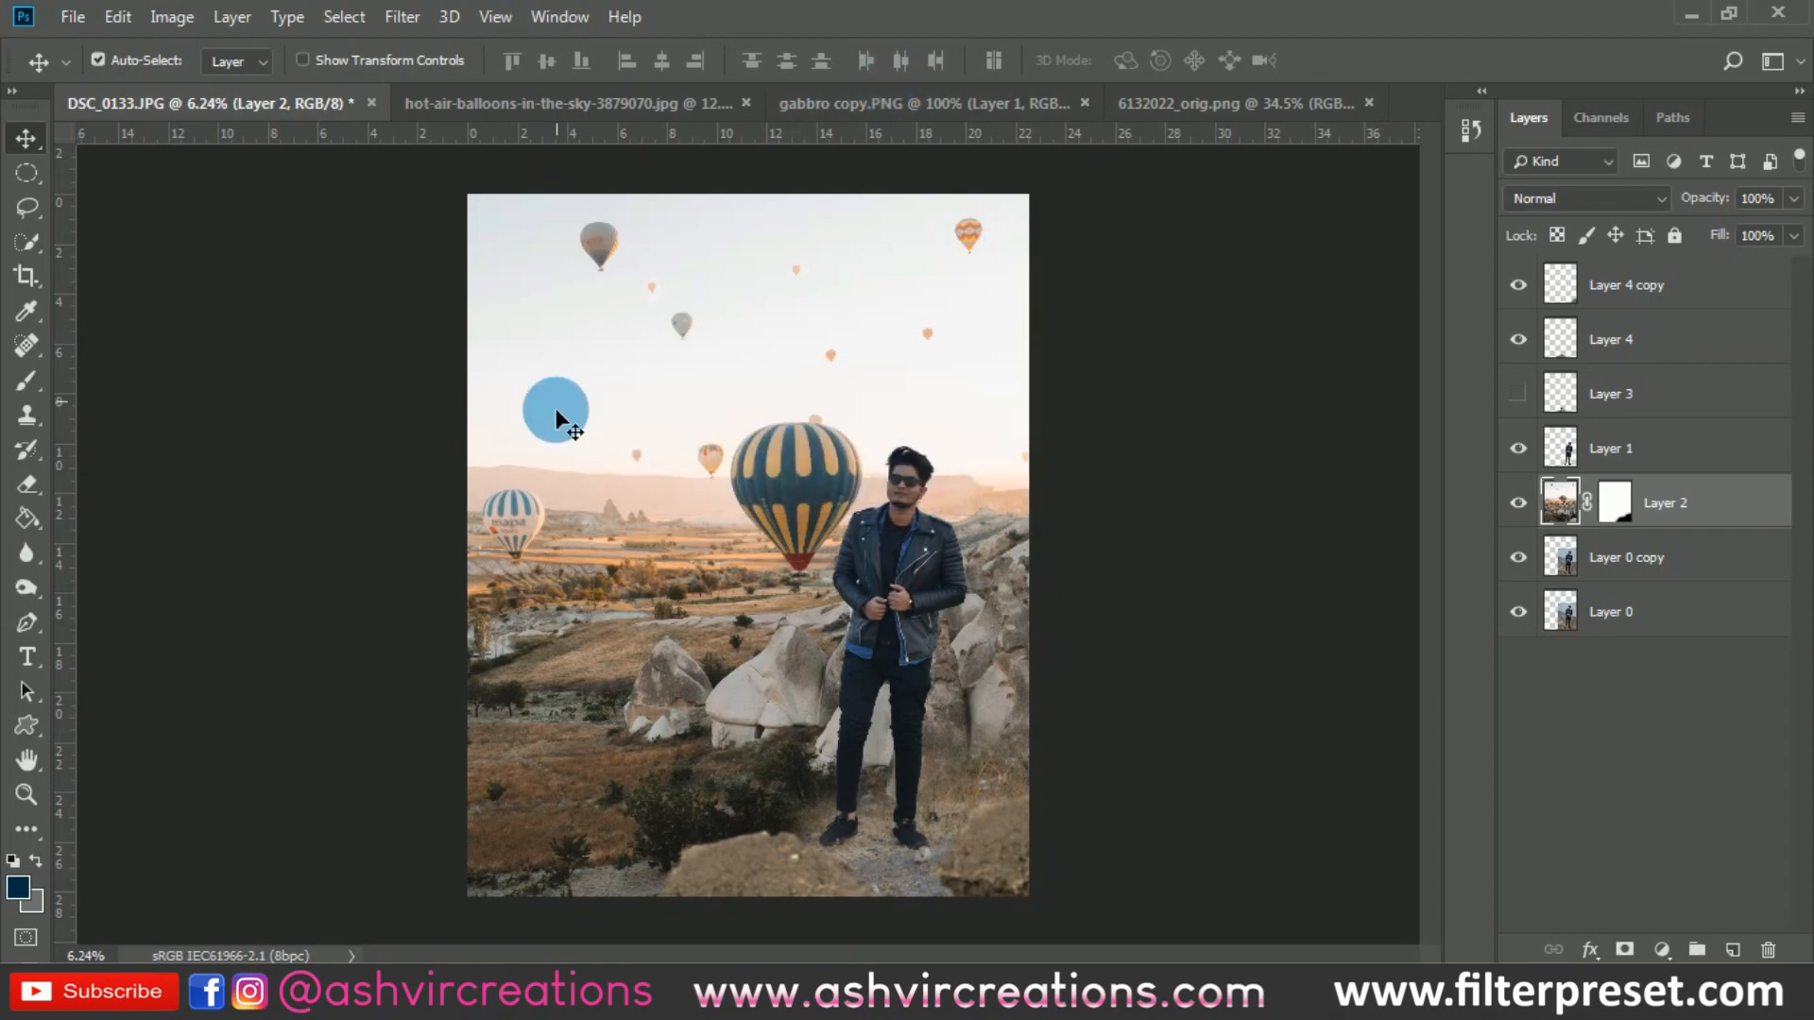
- Examine the composite up close around the man, his feet and the surrounding background
scroll(763, 506, "up", 6)
scroll(764, 506, "down", 6)
left_click_drag(765, 511, 792, 536)
left_click(1642, 583)
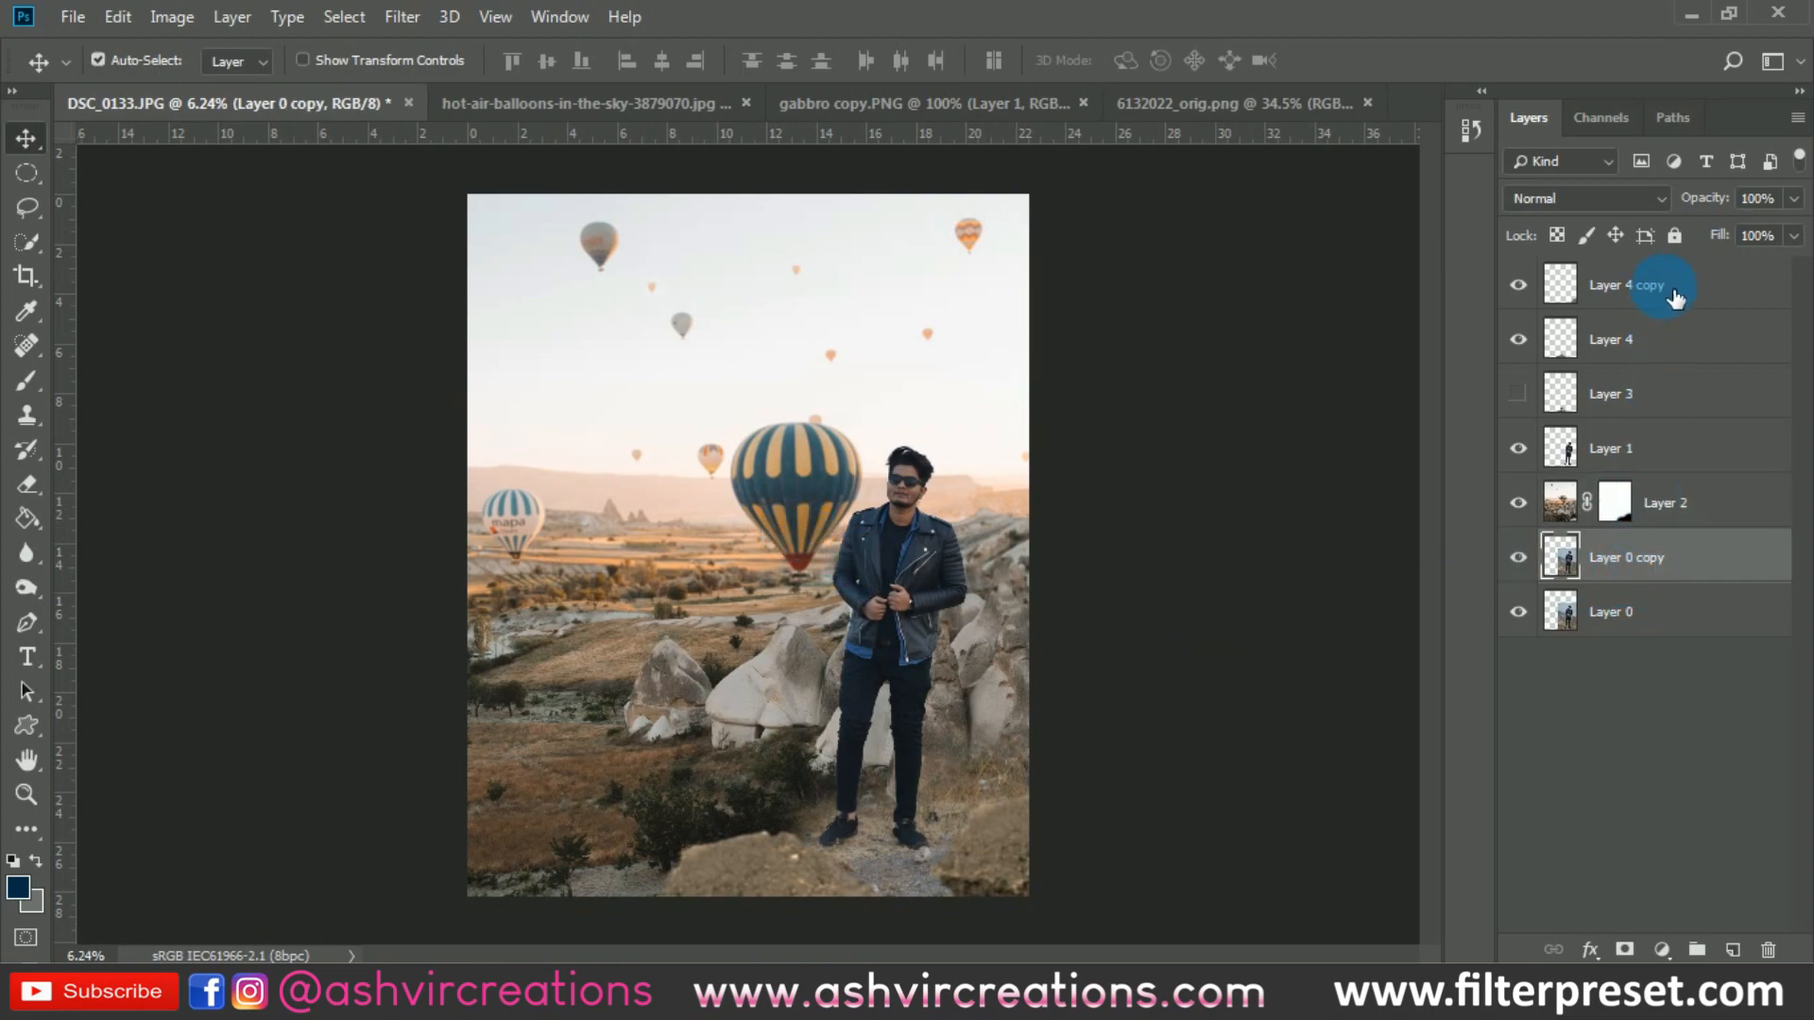
scroll(955, 860, "up", 5)
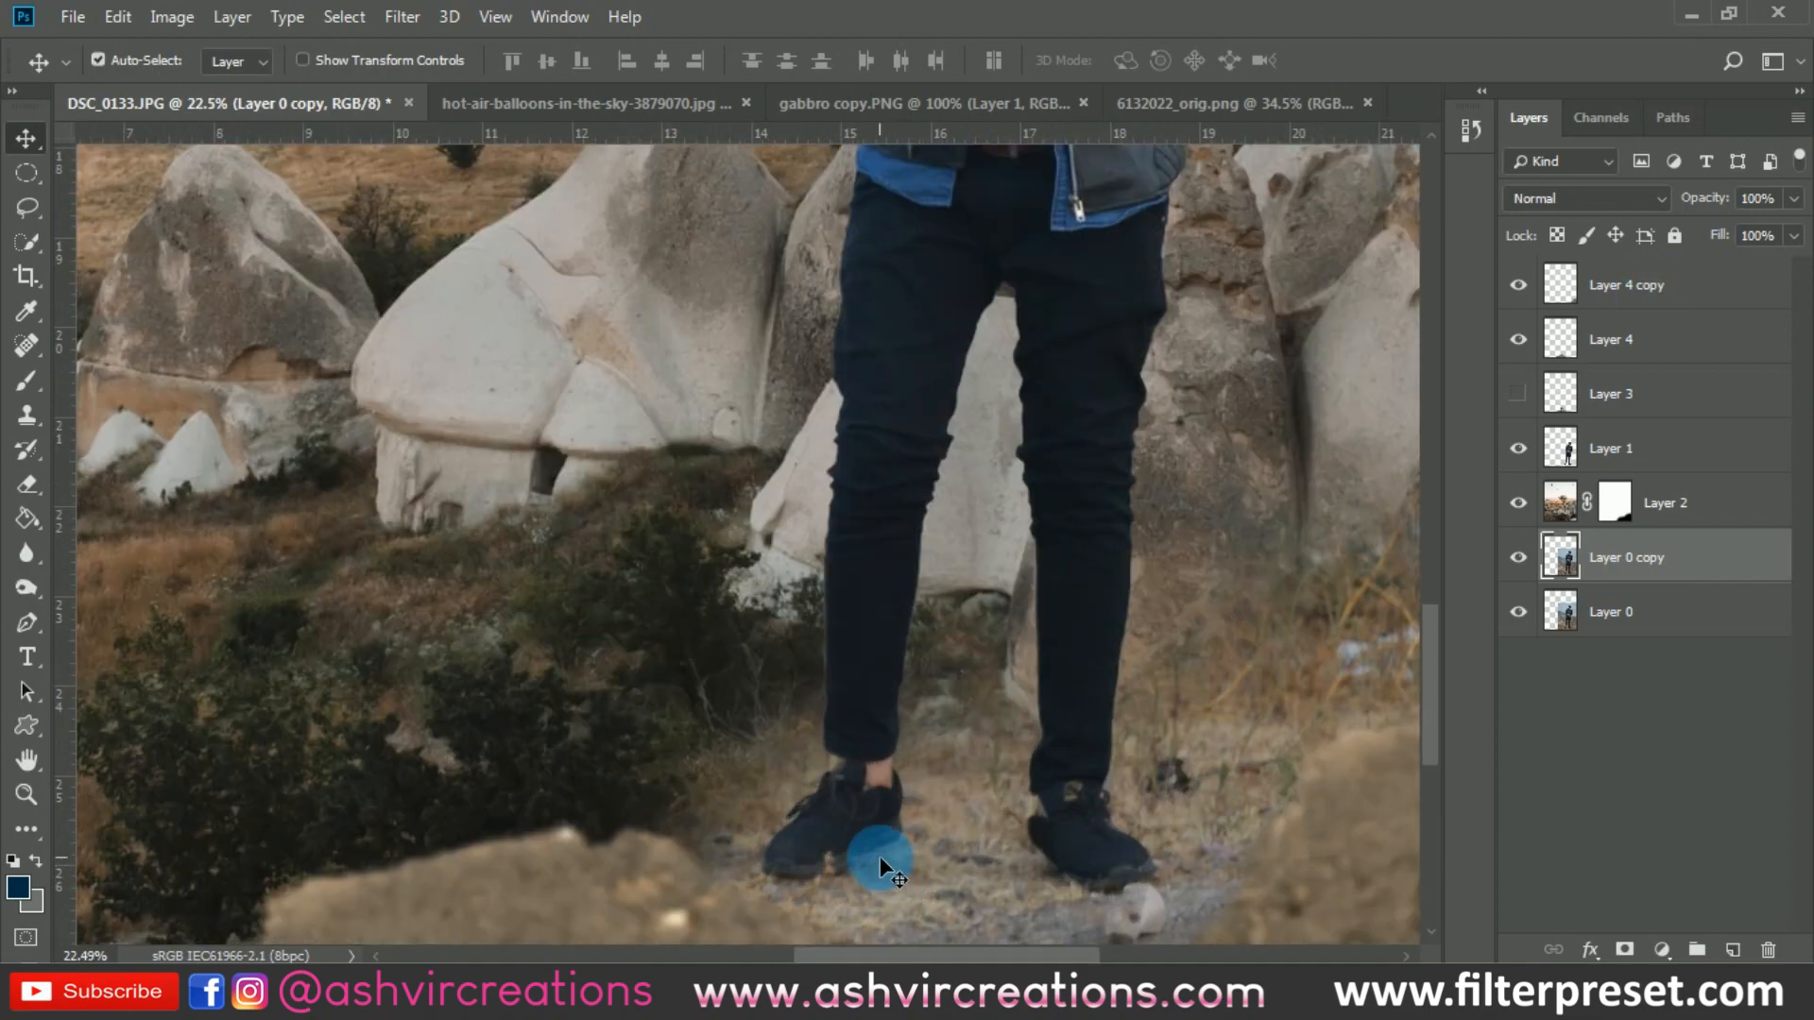
scroll(881, 856, "down", 4)
left_click(975, 615)
scroll(975, 615, "up", 1)
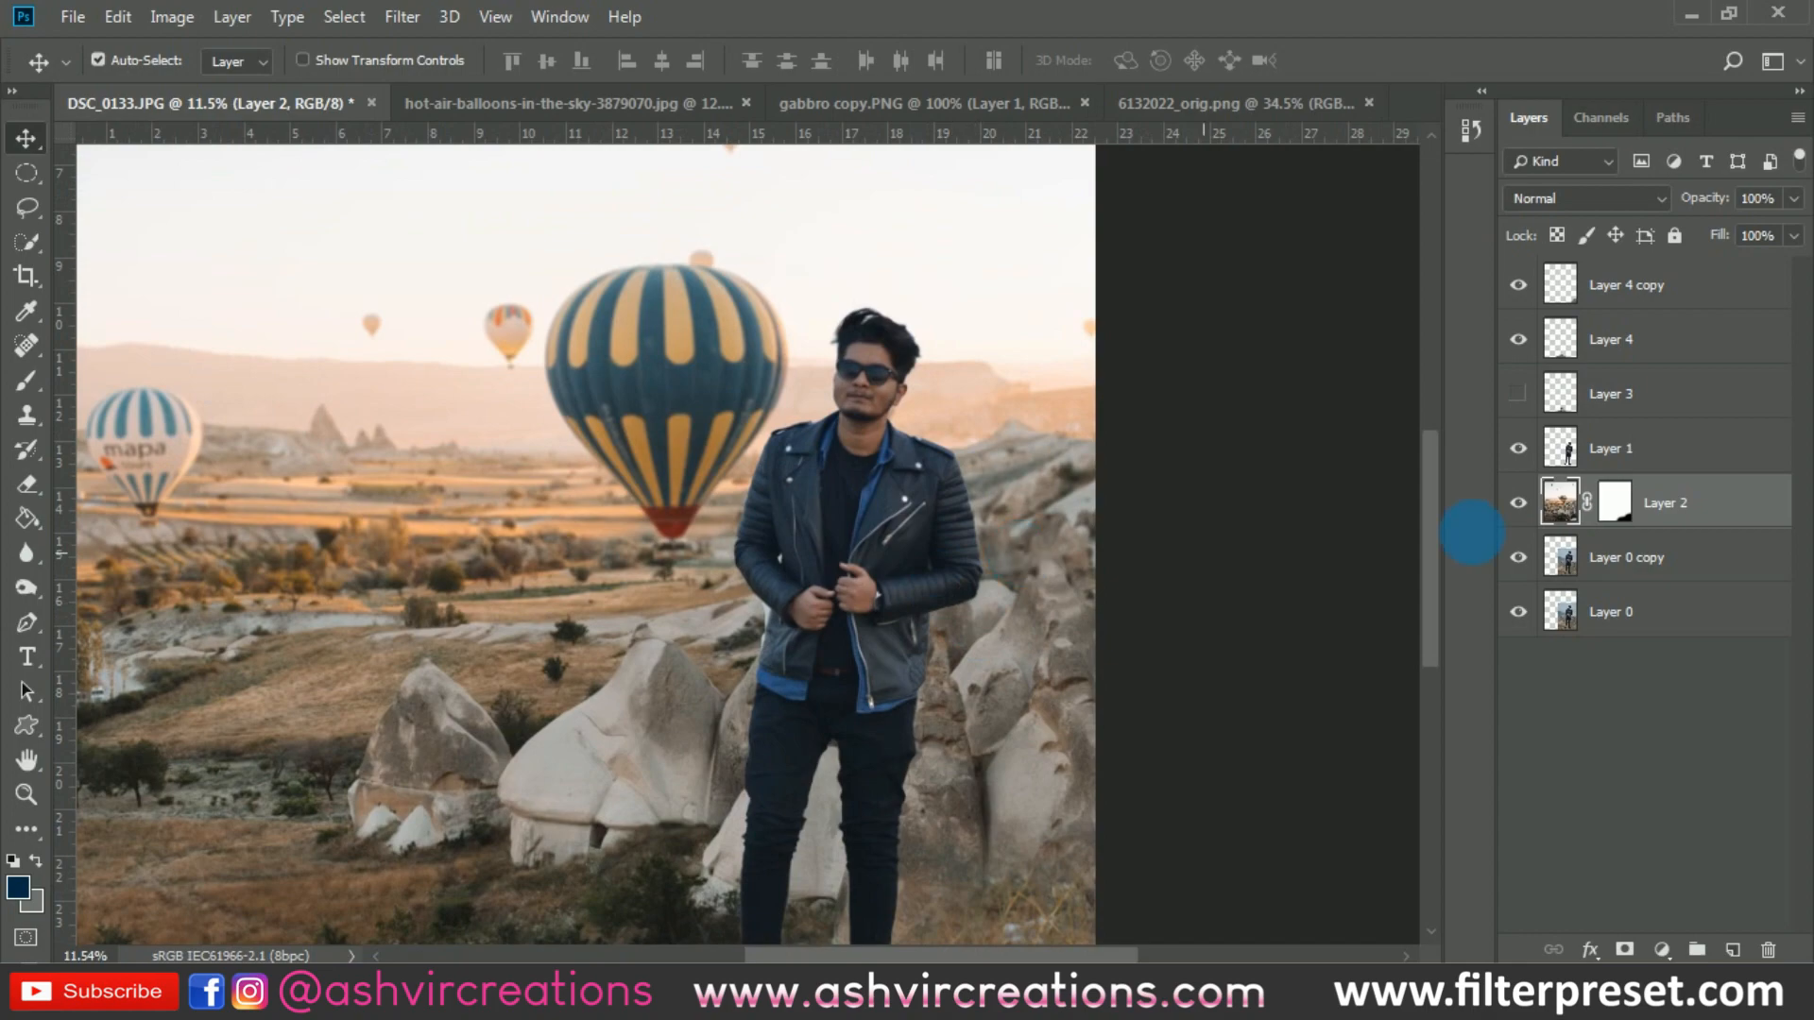
- Compare the man's Layer 1 hidden and shown, and add a Levels adjustment layer directly above it
left_click(1685, 462)
left_click_drag(863, 608, 911, 466)
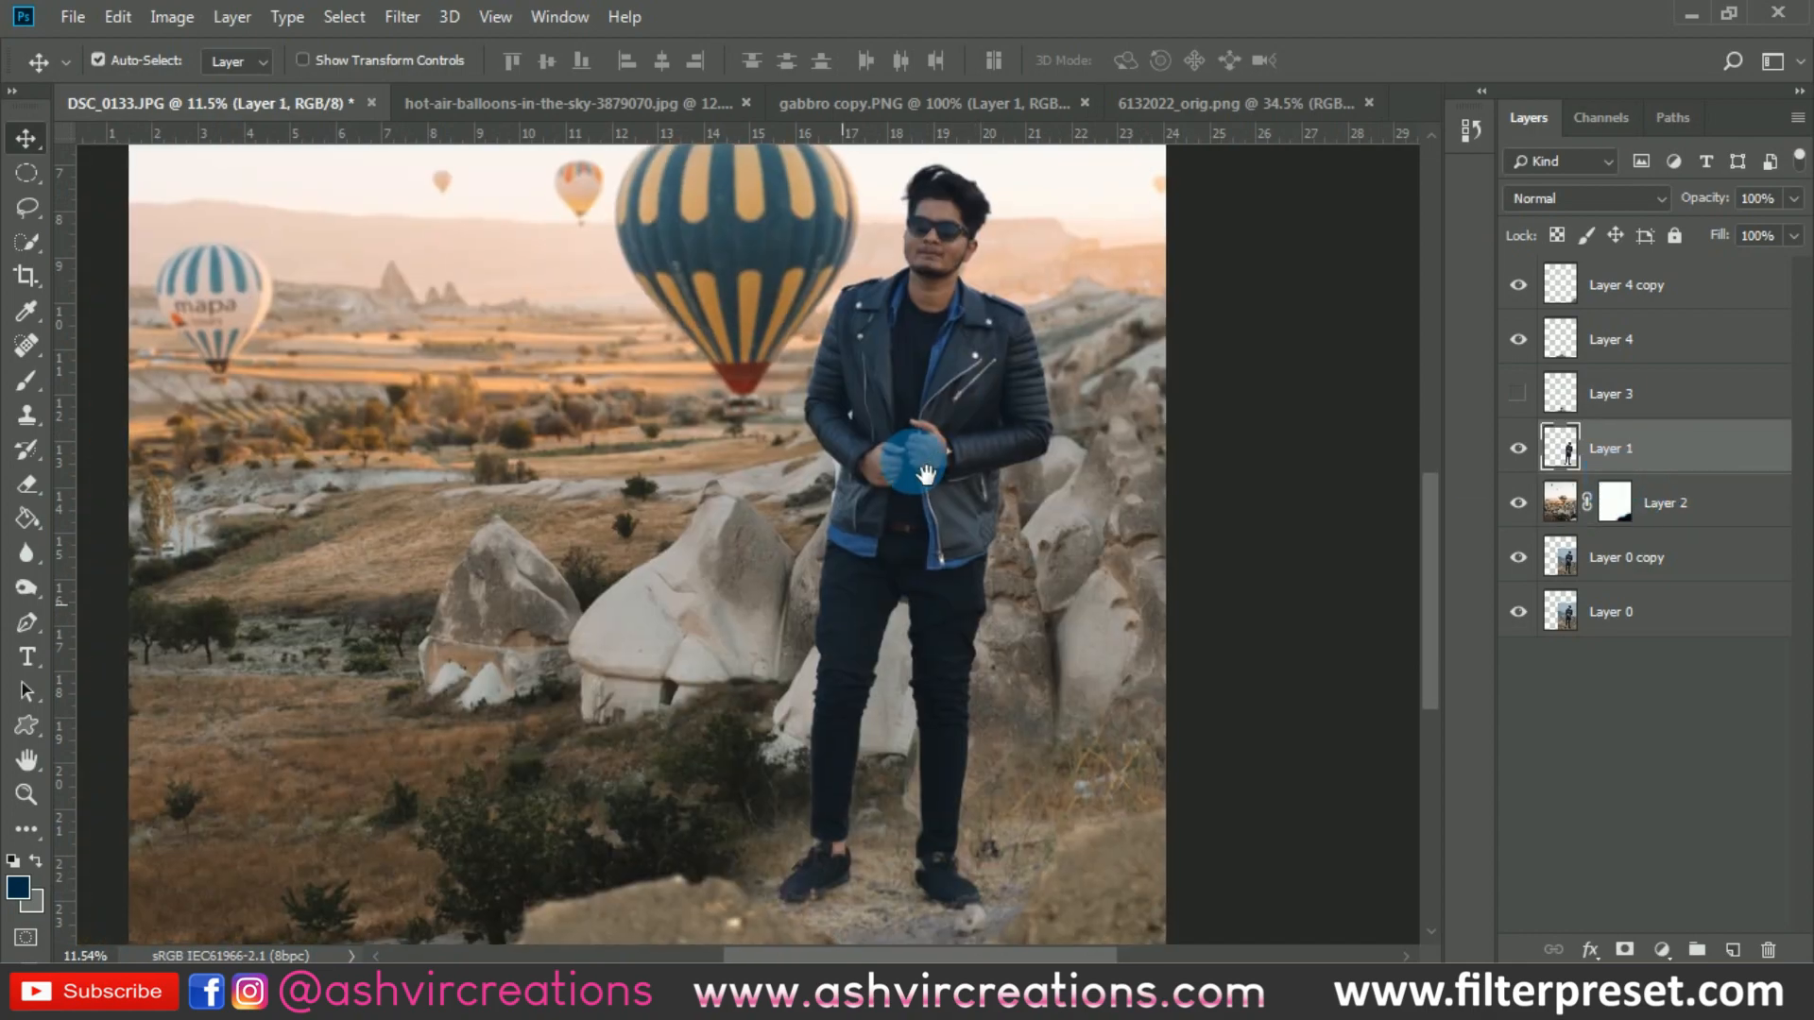
left_click(1521, 448)
left_click(1531, 450)
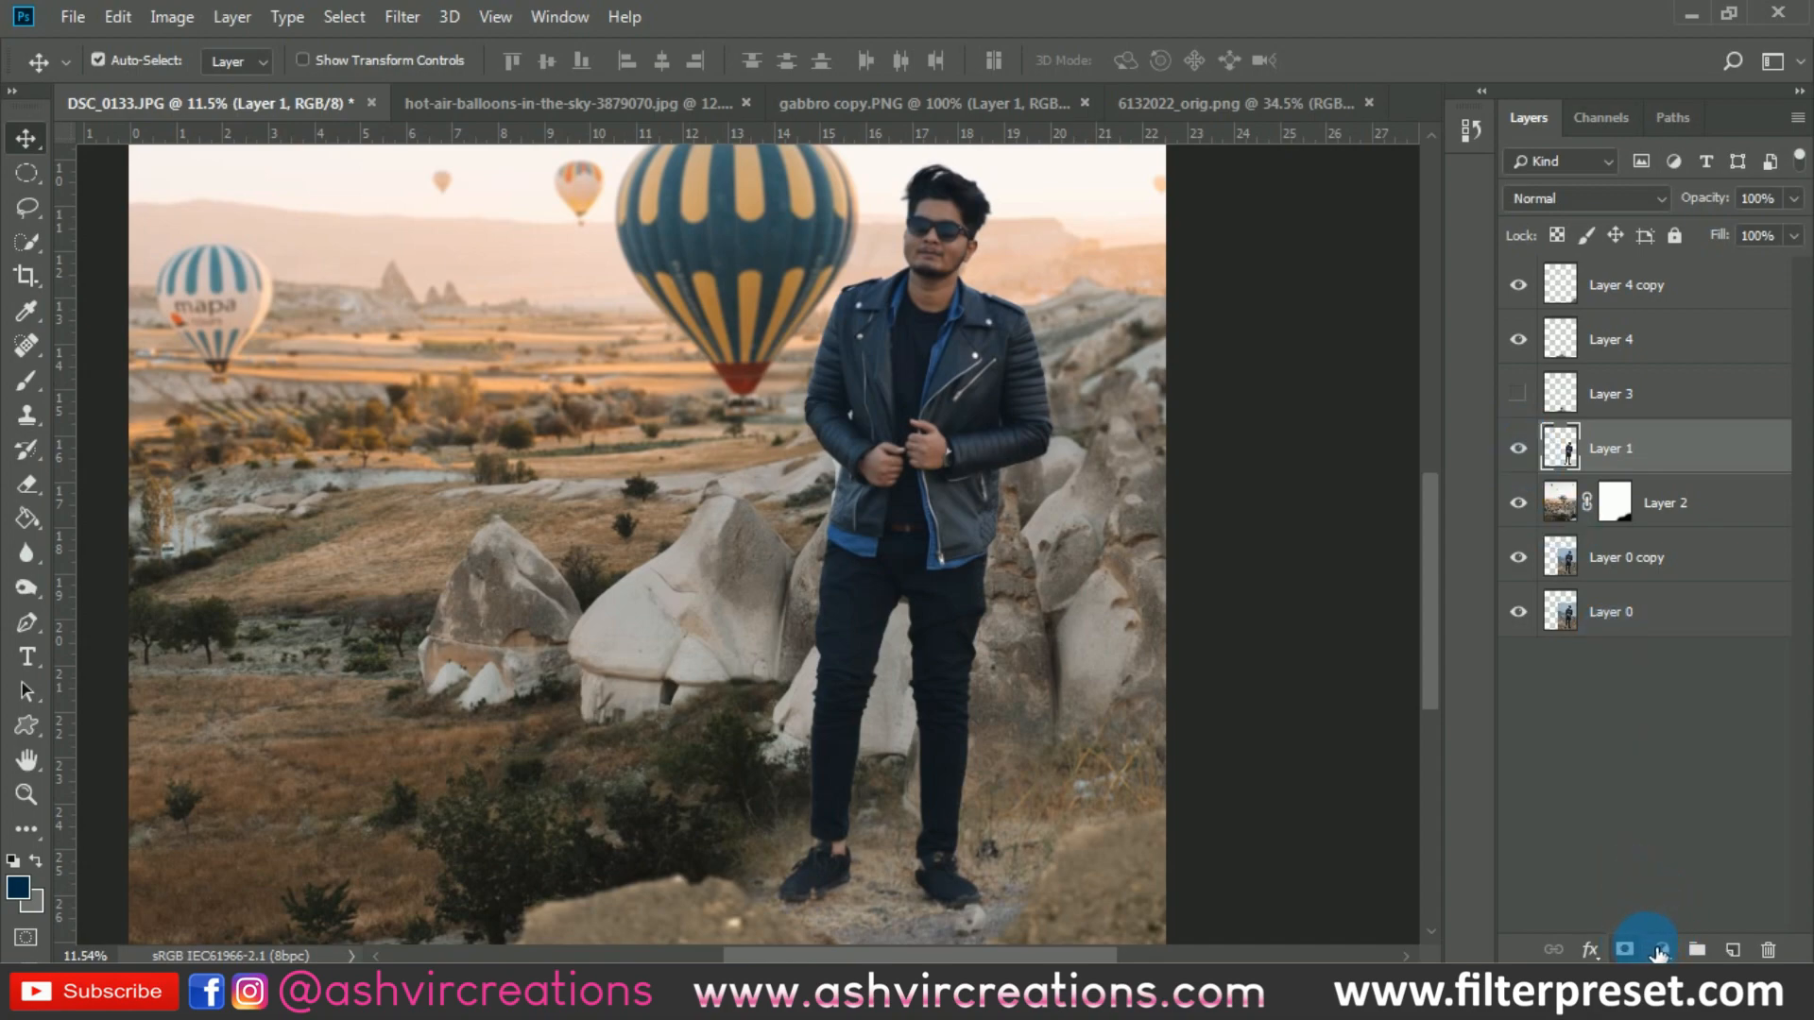
left_click(1660, 949)
left_click(1630, 585)
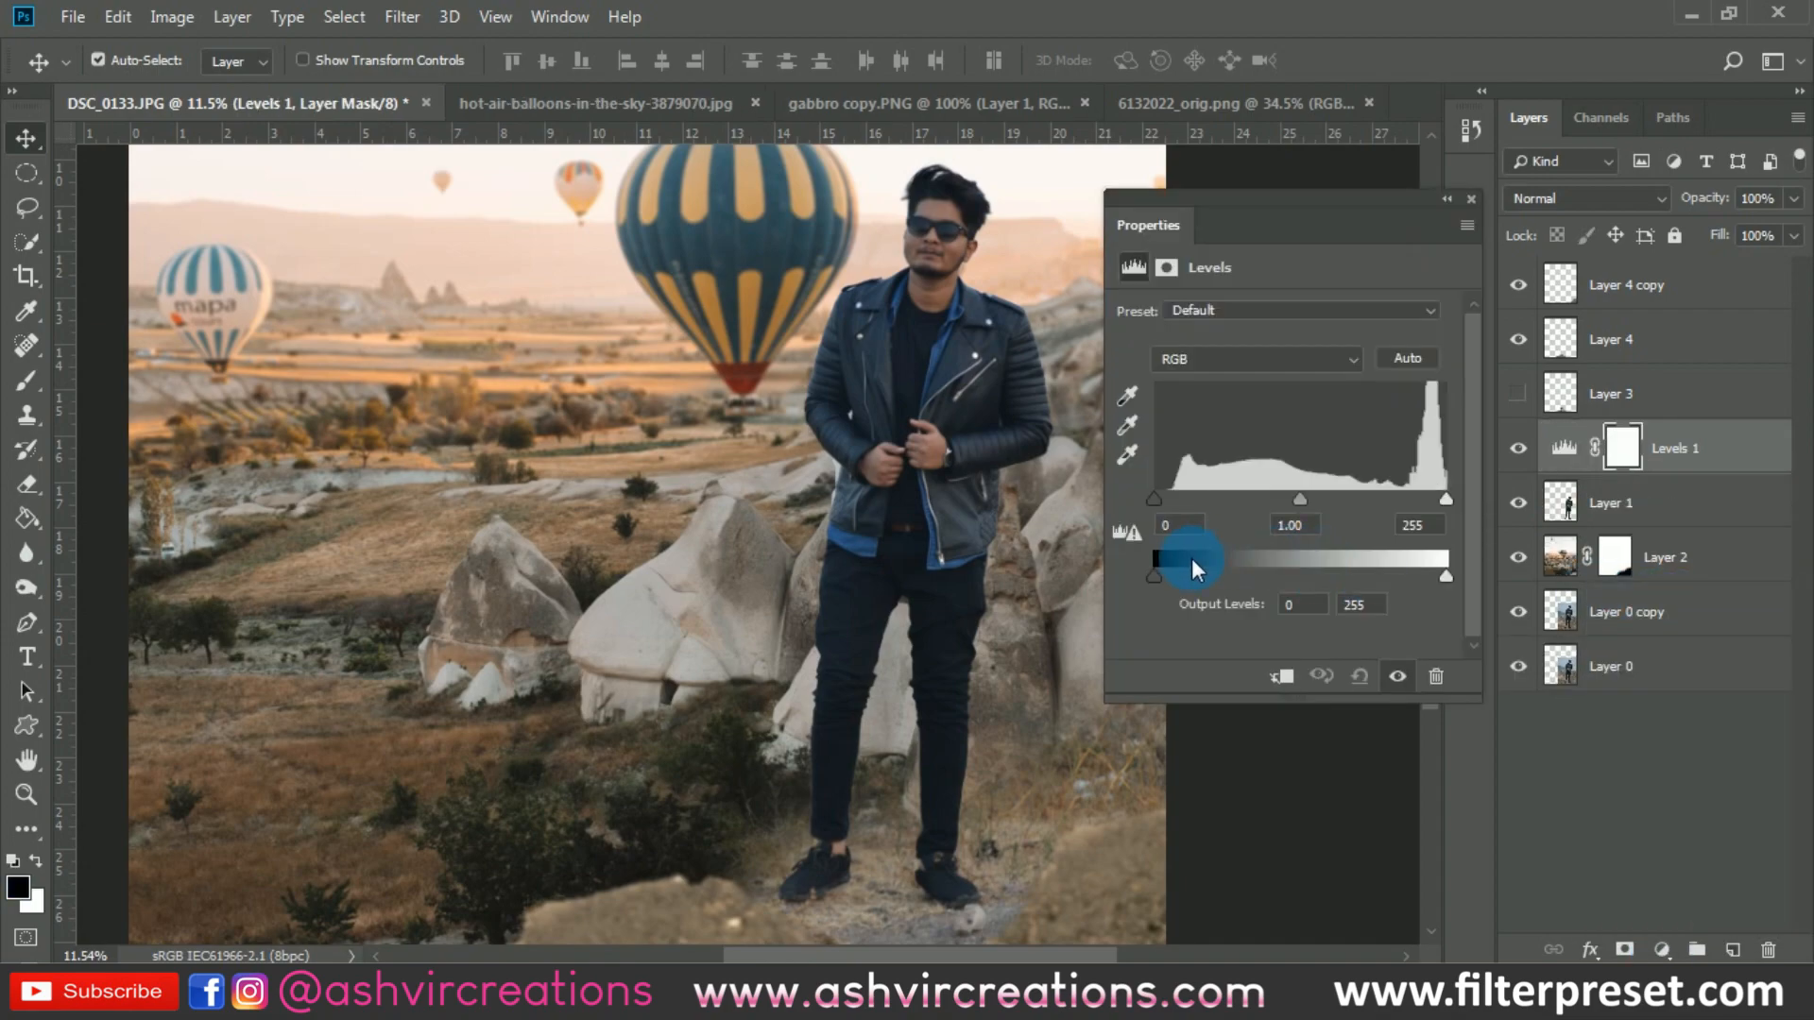
- Clip the Levels adjustment to Layer 1, set its input black point to 5 and white point to 187, and compare it hidden and shown
left_click_drag(1434, 497, 1391, 495)
left_click(1282, 677)
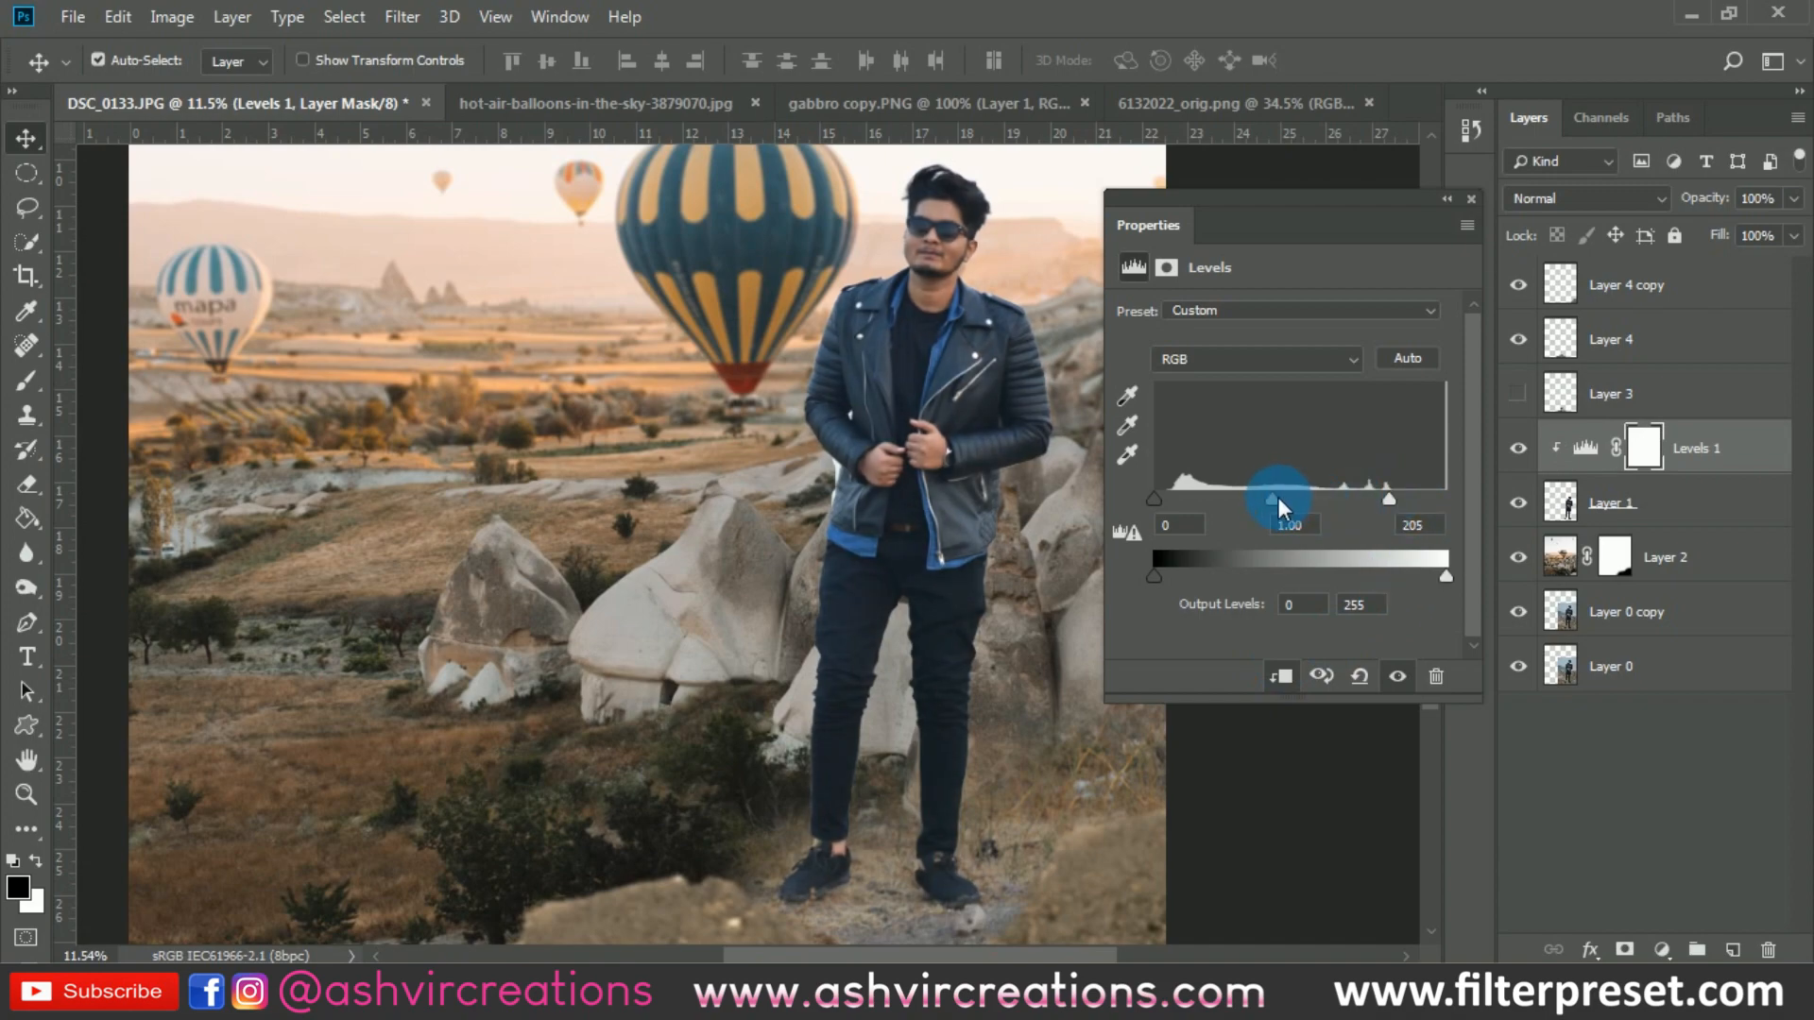
left_click_drag(1278, 497, 1256, 497)
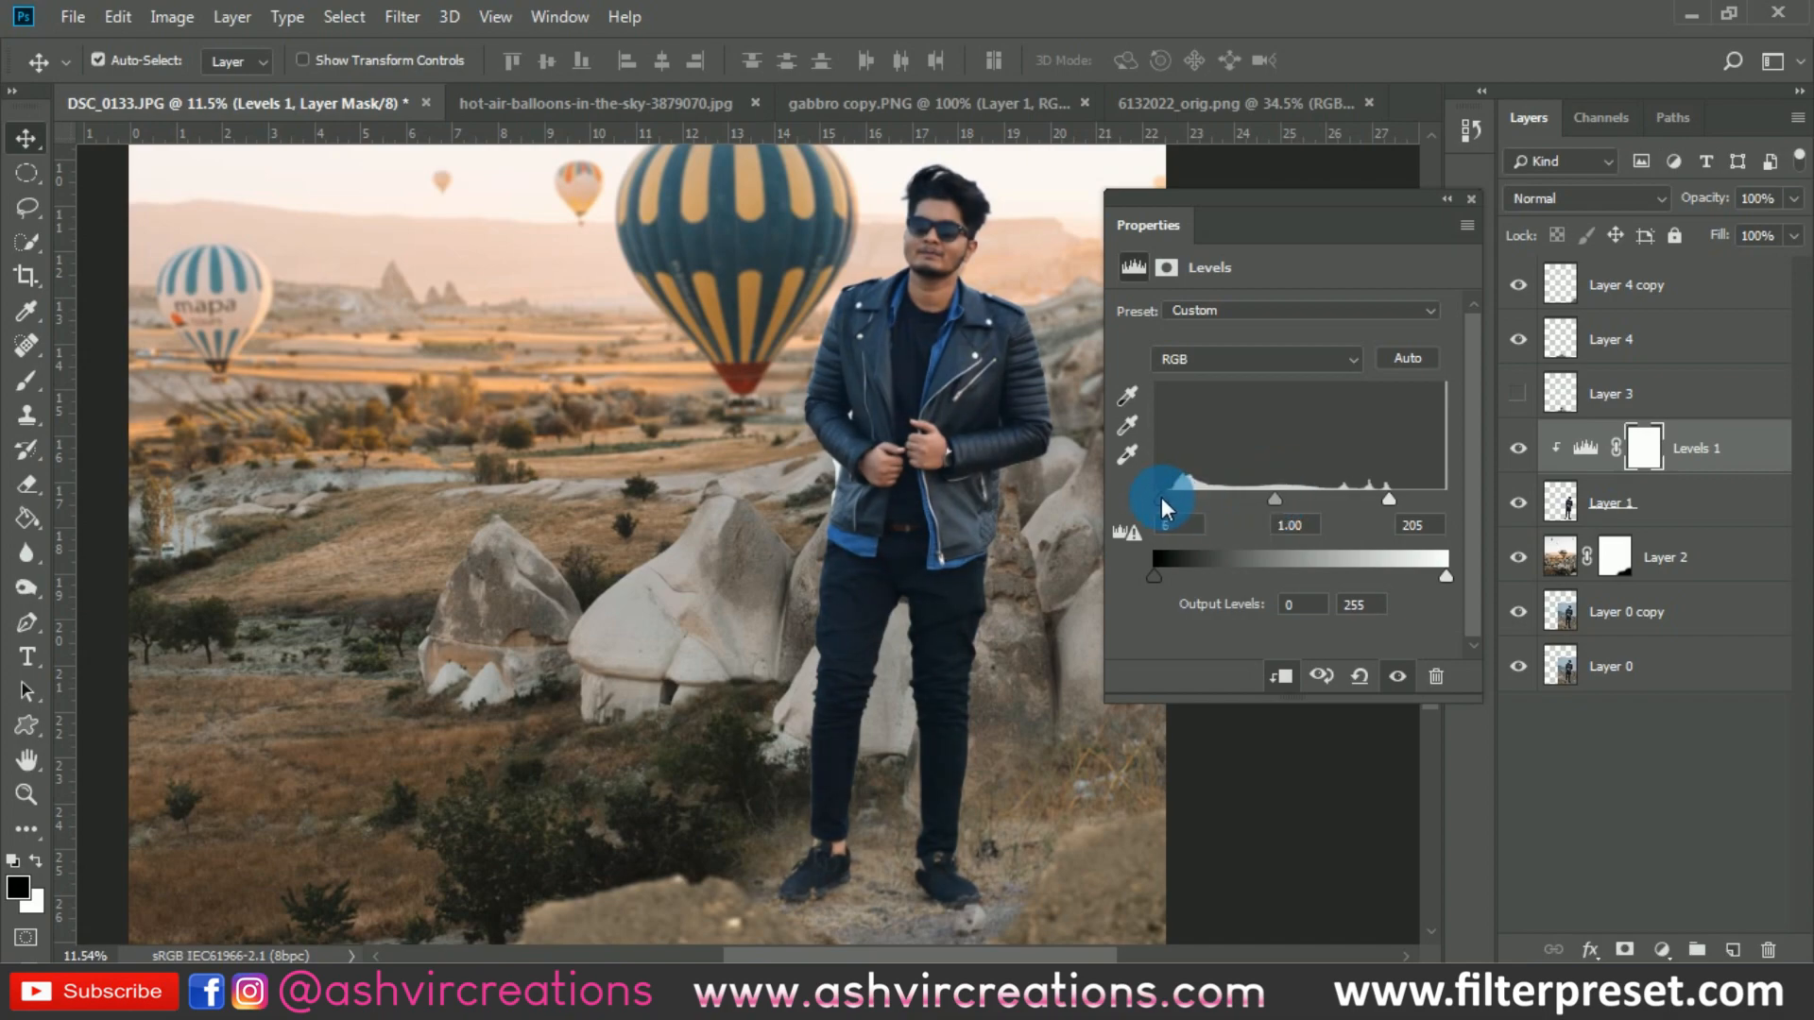
left_click_drag(1161, 497, 1158, 497)
left_click_drag(1389, 497, 1368, 495)
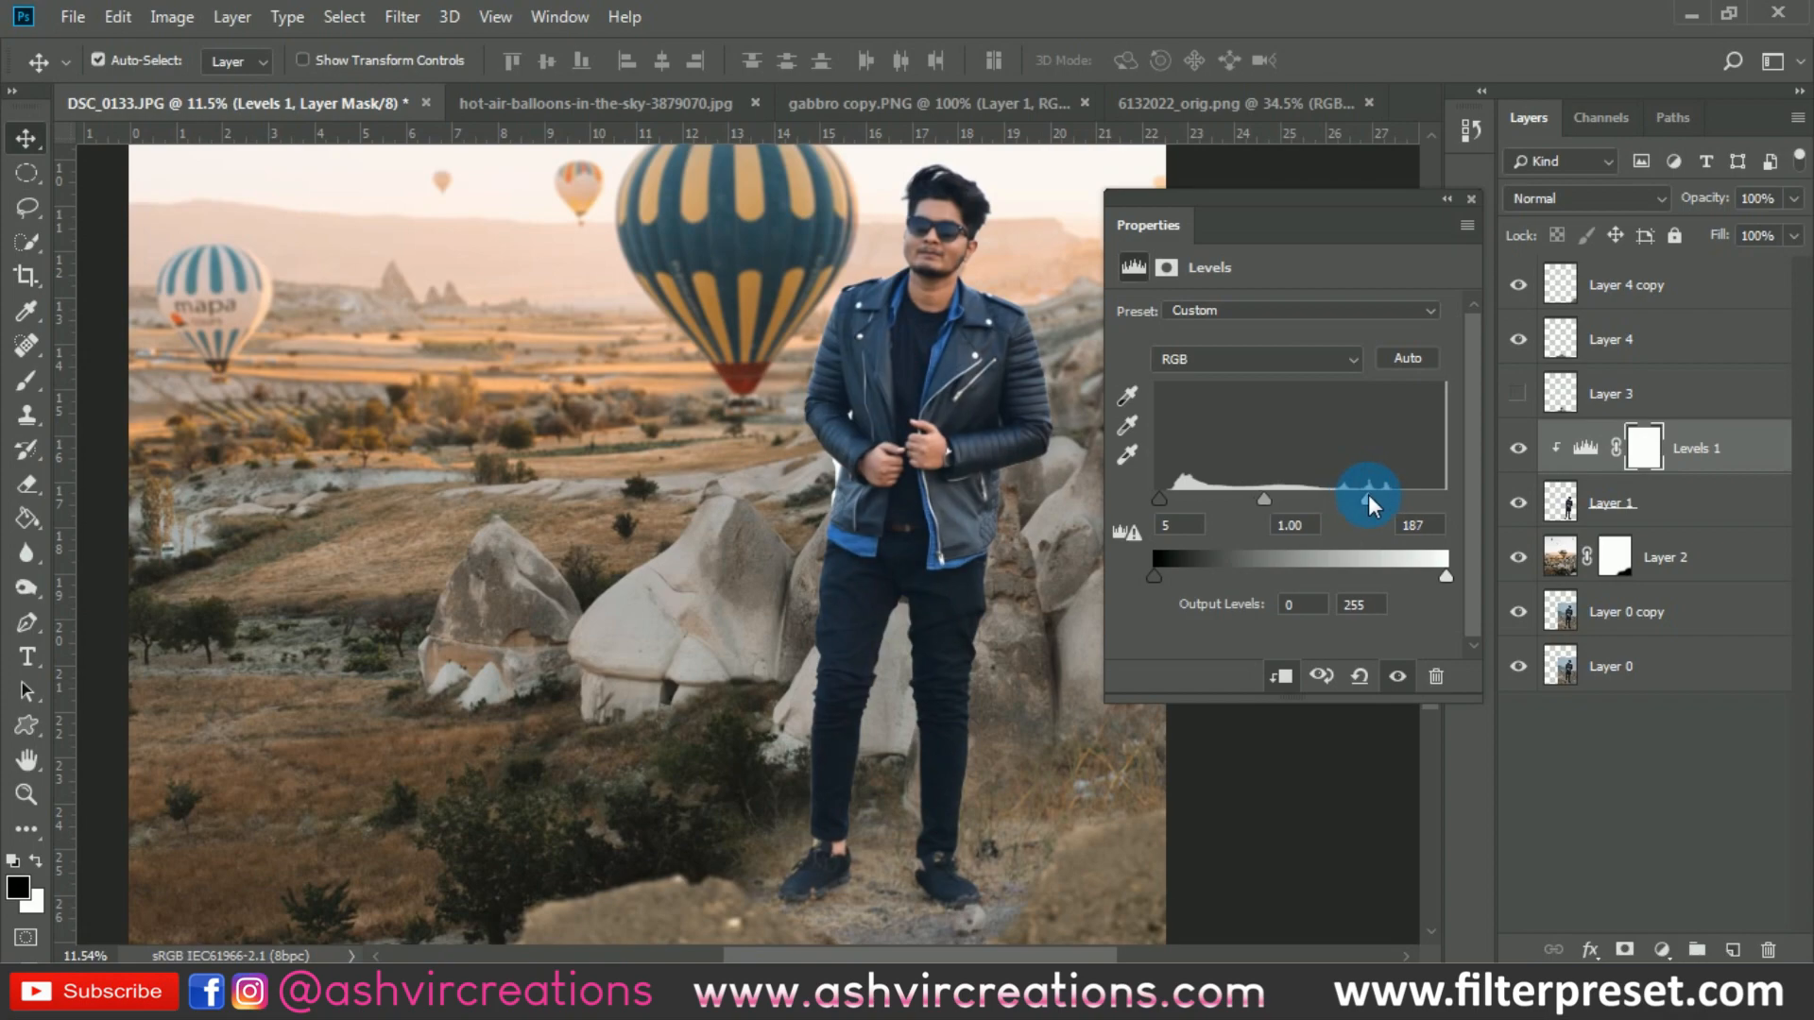
left_click(1471, 198)
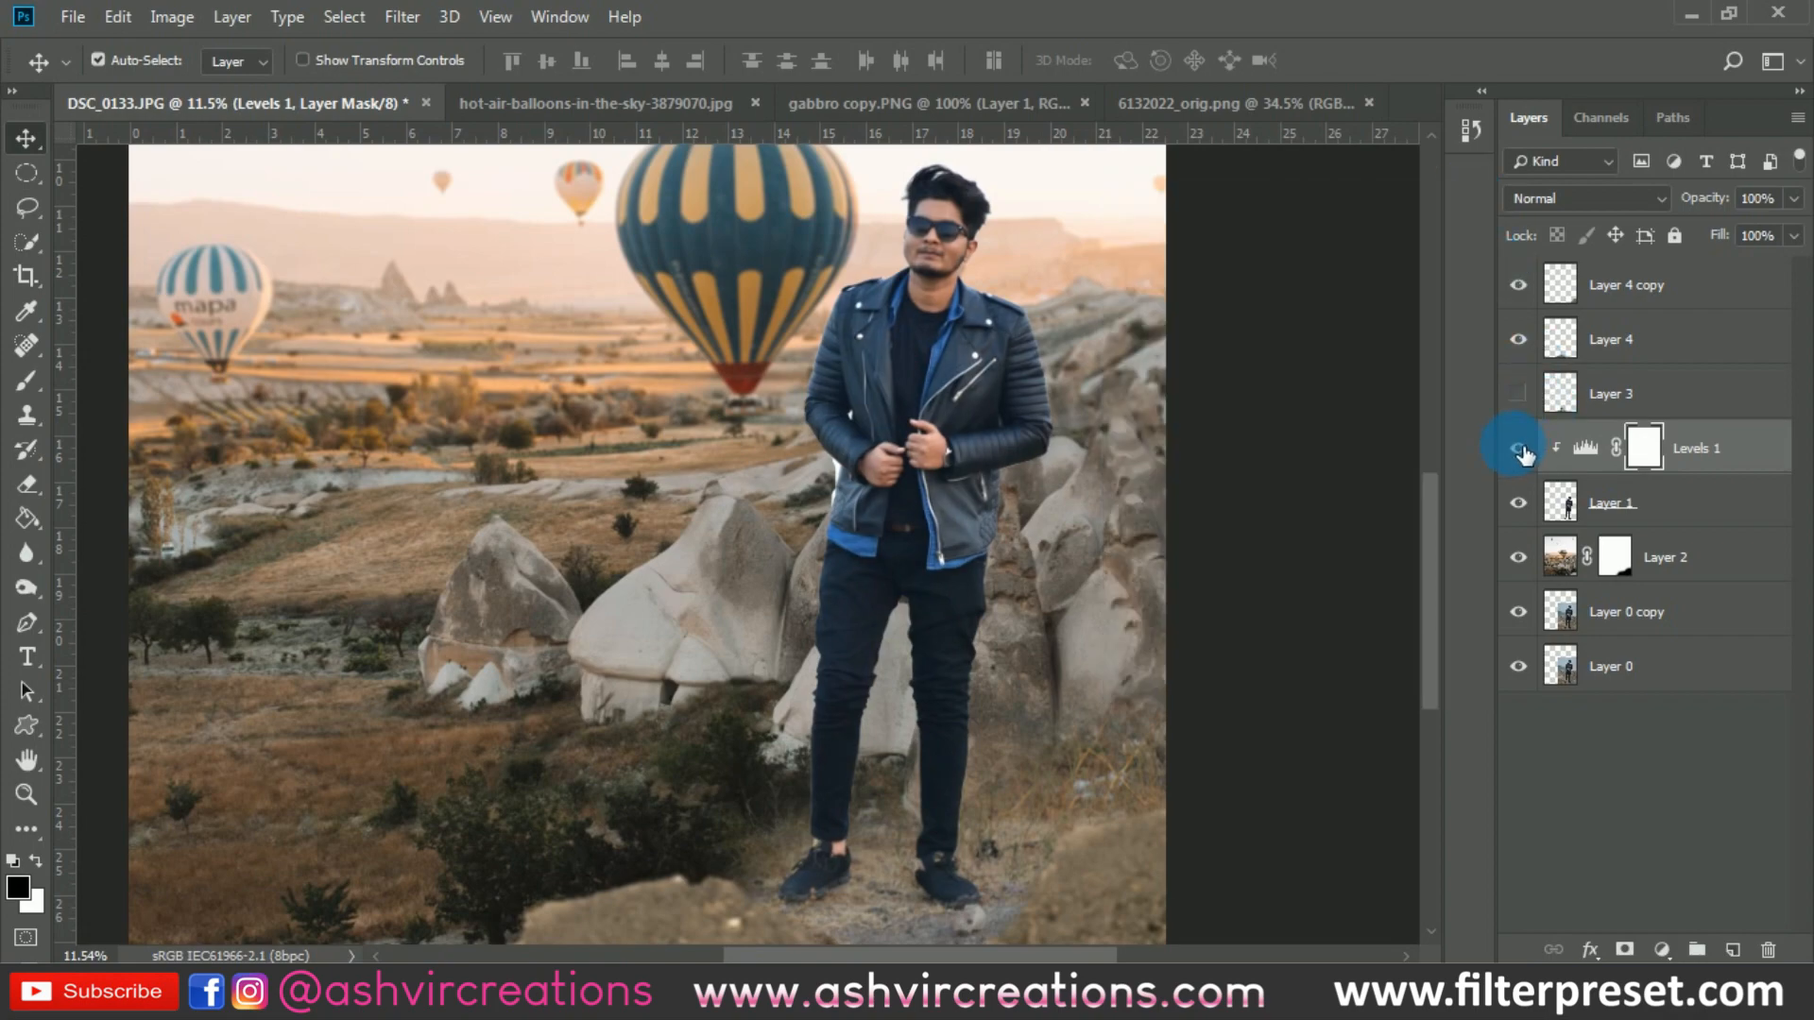
left_click(1520, 450)
left_click(1520, 450)
left_click(1526, 454)
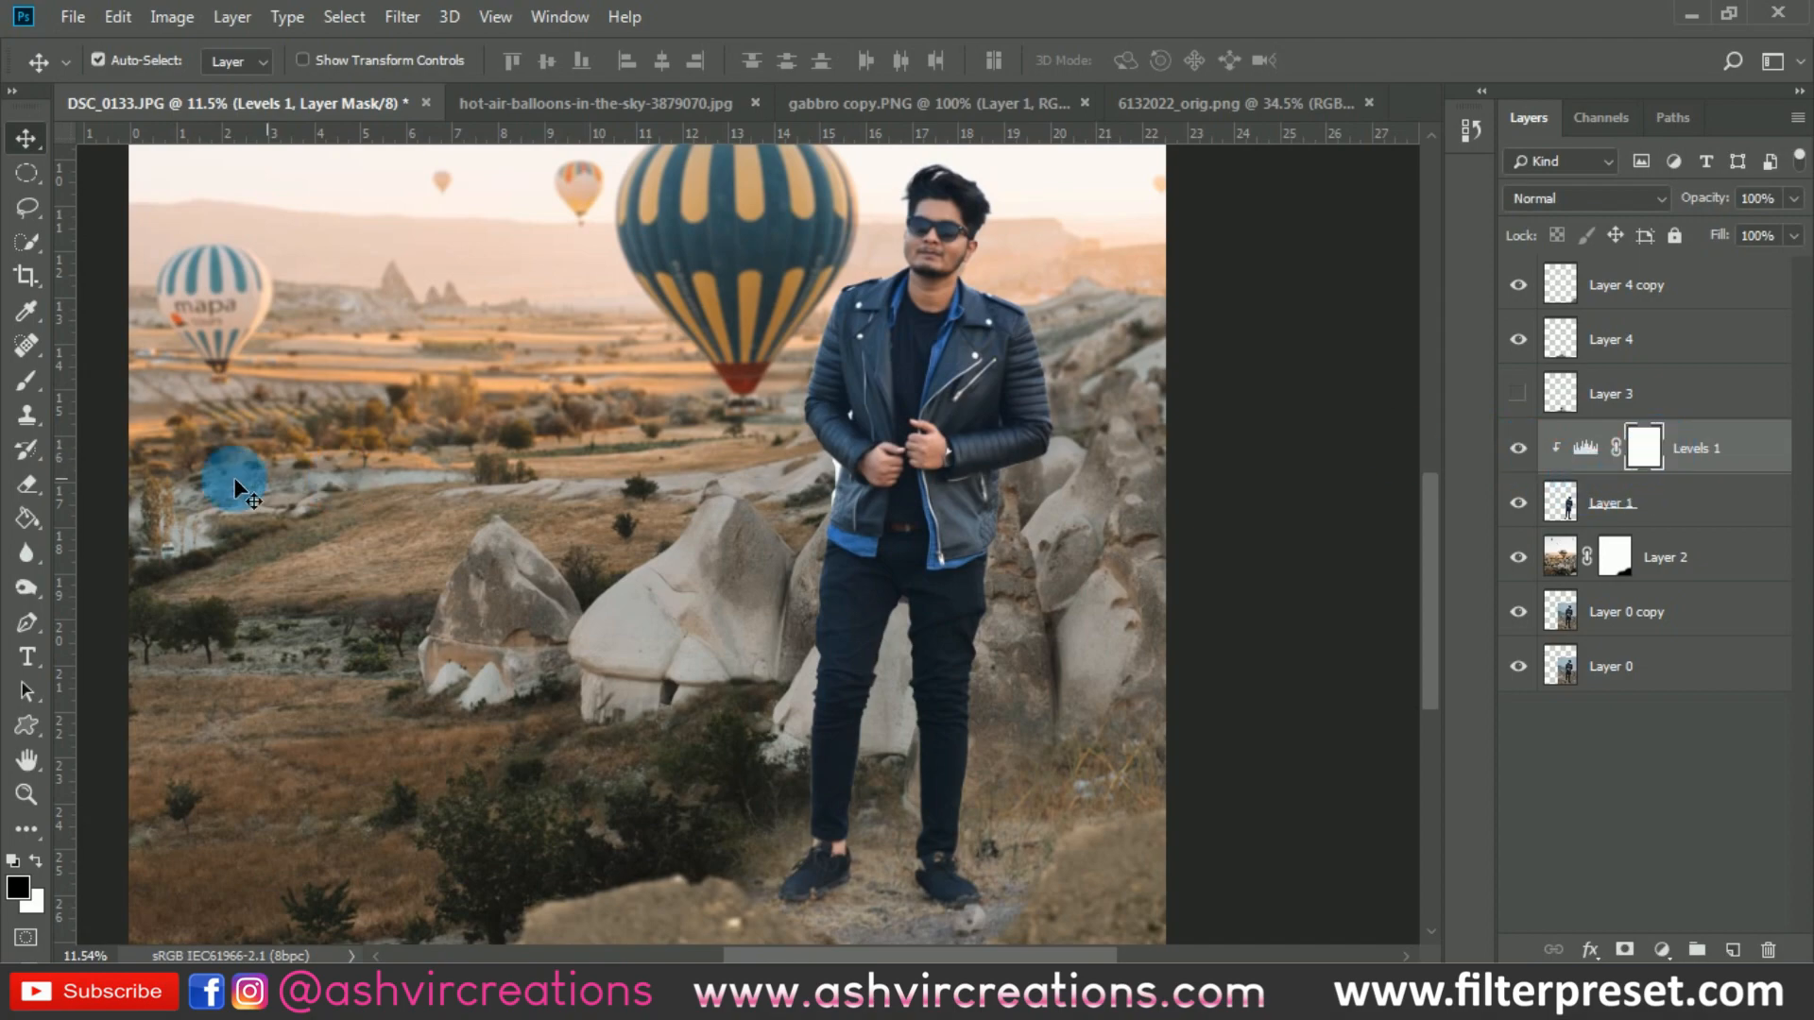
- Mask the Levels adjustment off the man's shoes with a soft 1300 px black brush and compare the adjustment hidden and shown
left_click(27, 381)
mouse_move(822, 850)
left_mouse_down()
mouse_move(797, 834)
mouse_move(825, 878)
mouse_move(980, 889)
mouse_move(757, 887)
mouse_move(870, 929)
mouse_move(1134, 916)
left_mouse_up()
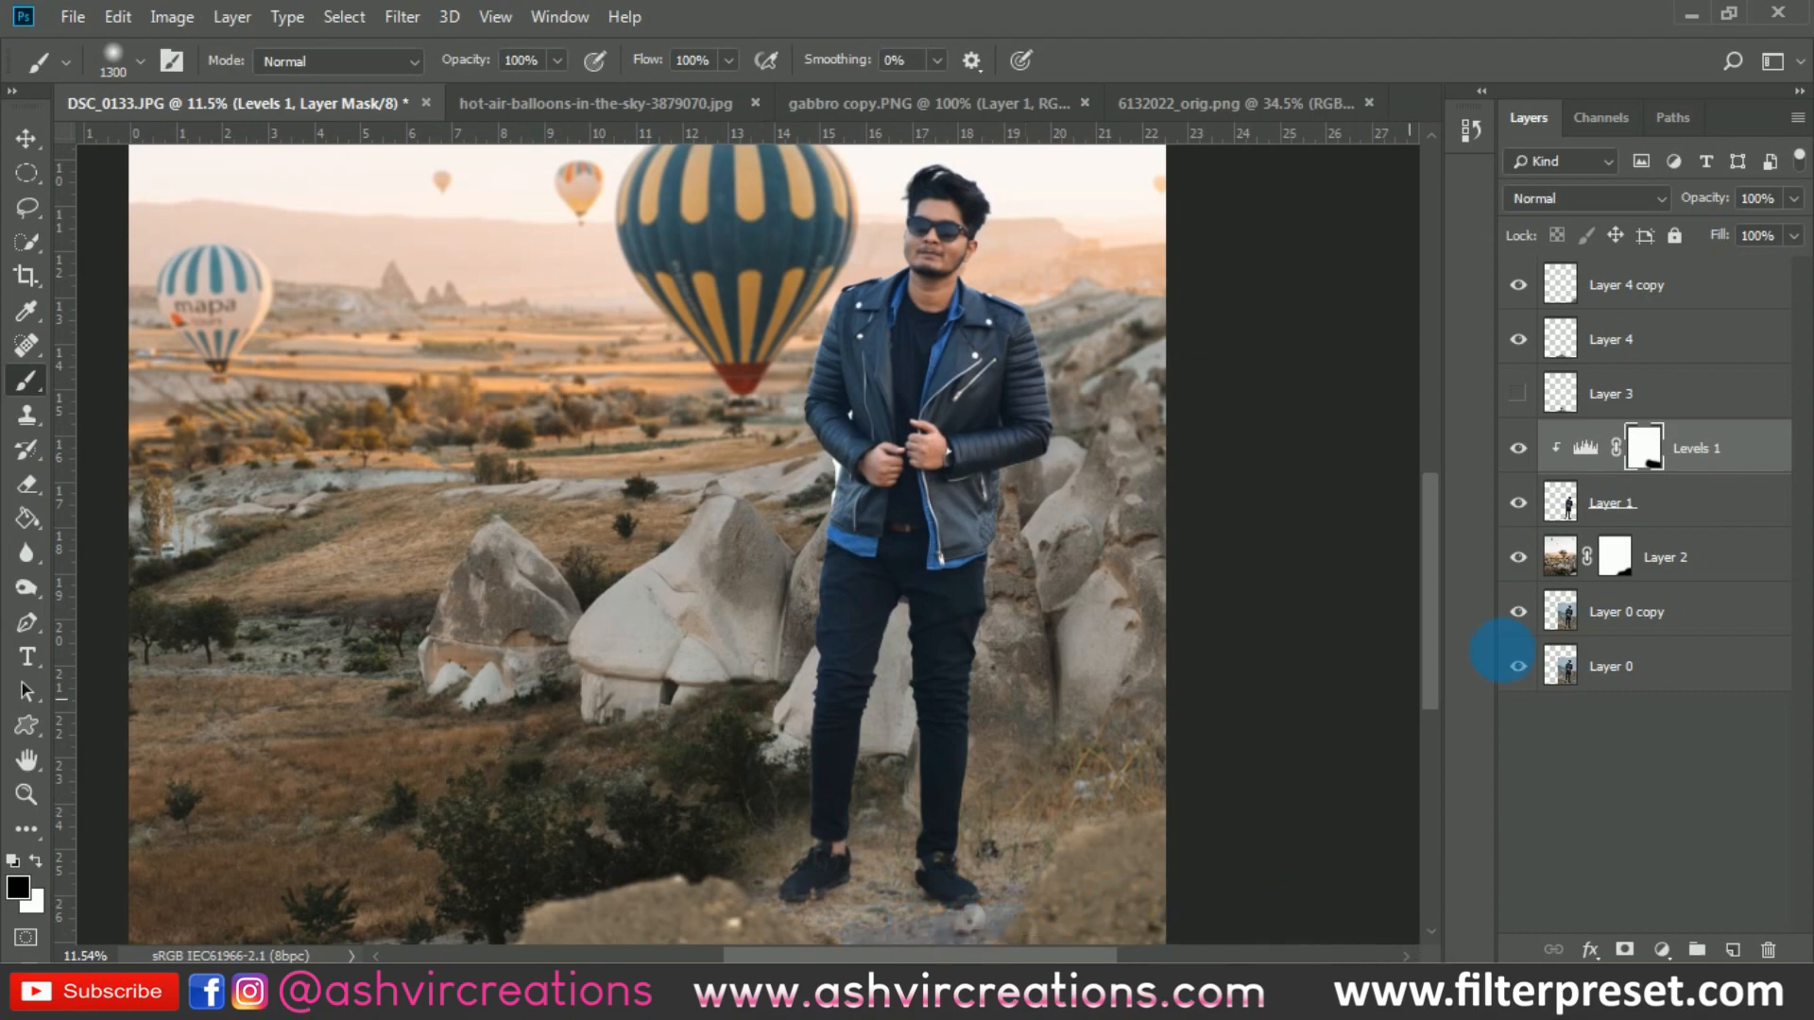
left_click(1523, 450)
left_click(1523, 450)
left_click(1523, 450)
left_click(1523, 450)
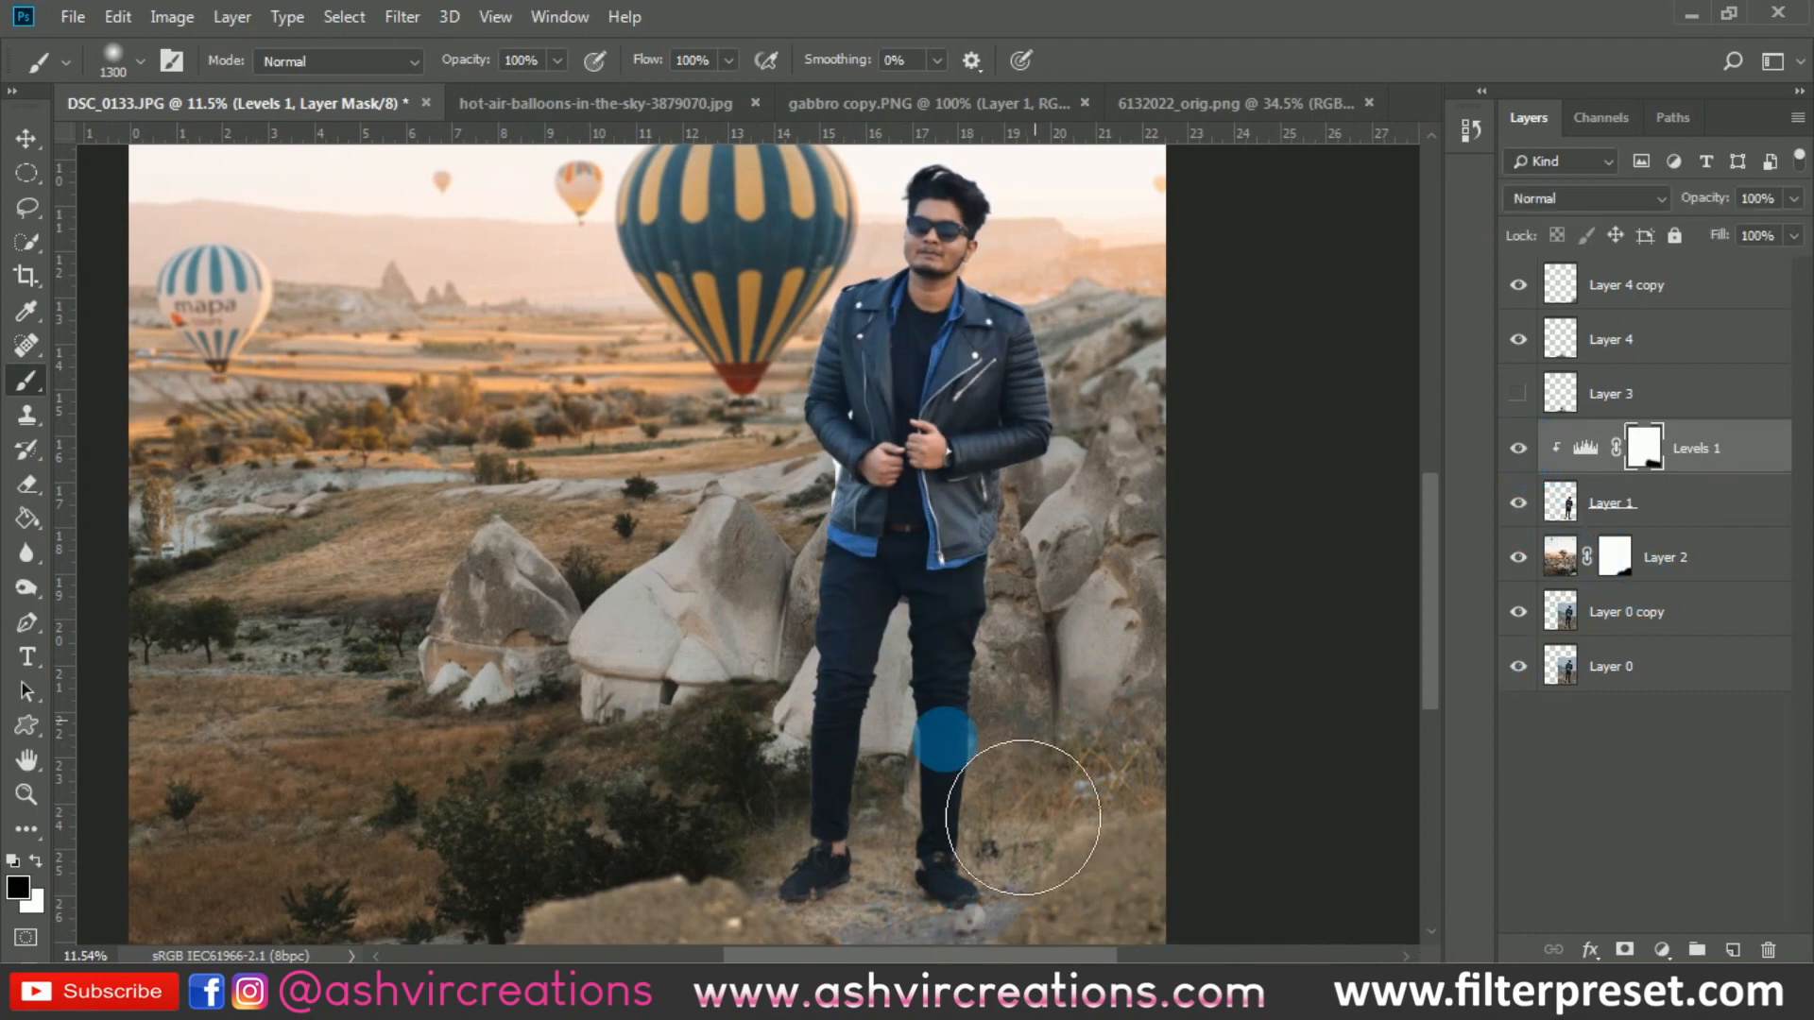
- Quick-select the white leftover between the man's sleeve and the jacket's outer edge on Layer 1, delete it and deselect
scroll(945, 741, "down", 5, "alt")
scroll(853, 639, "up", 13, "alt")
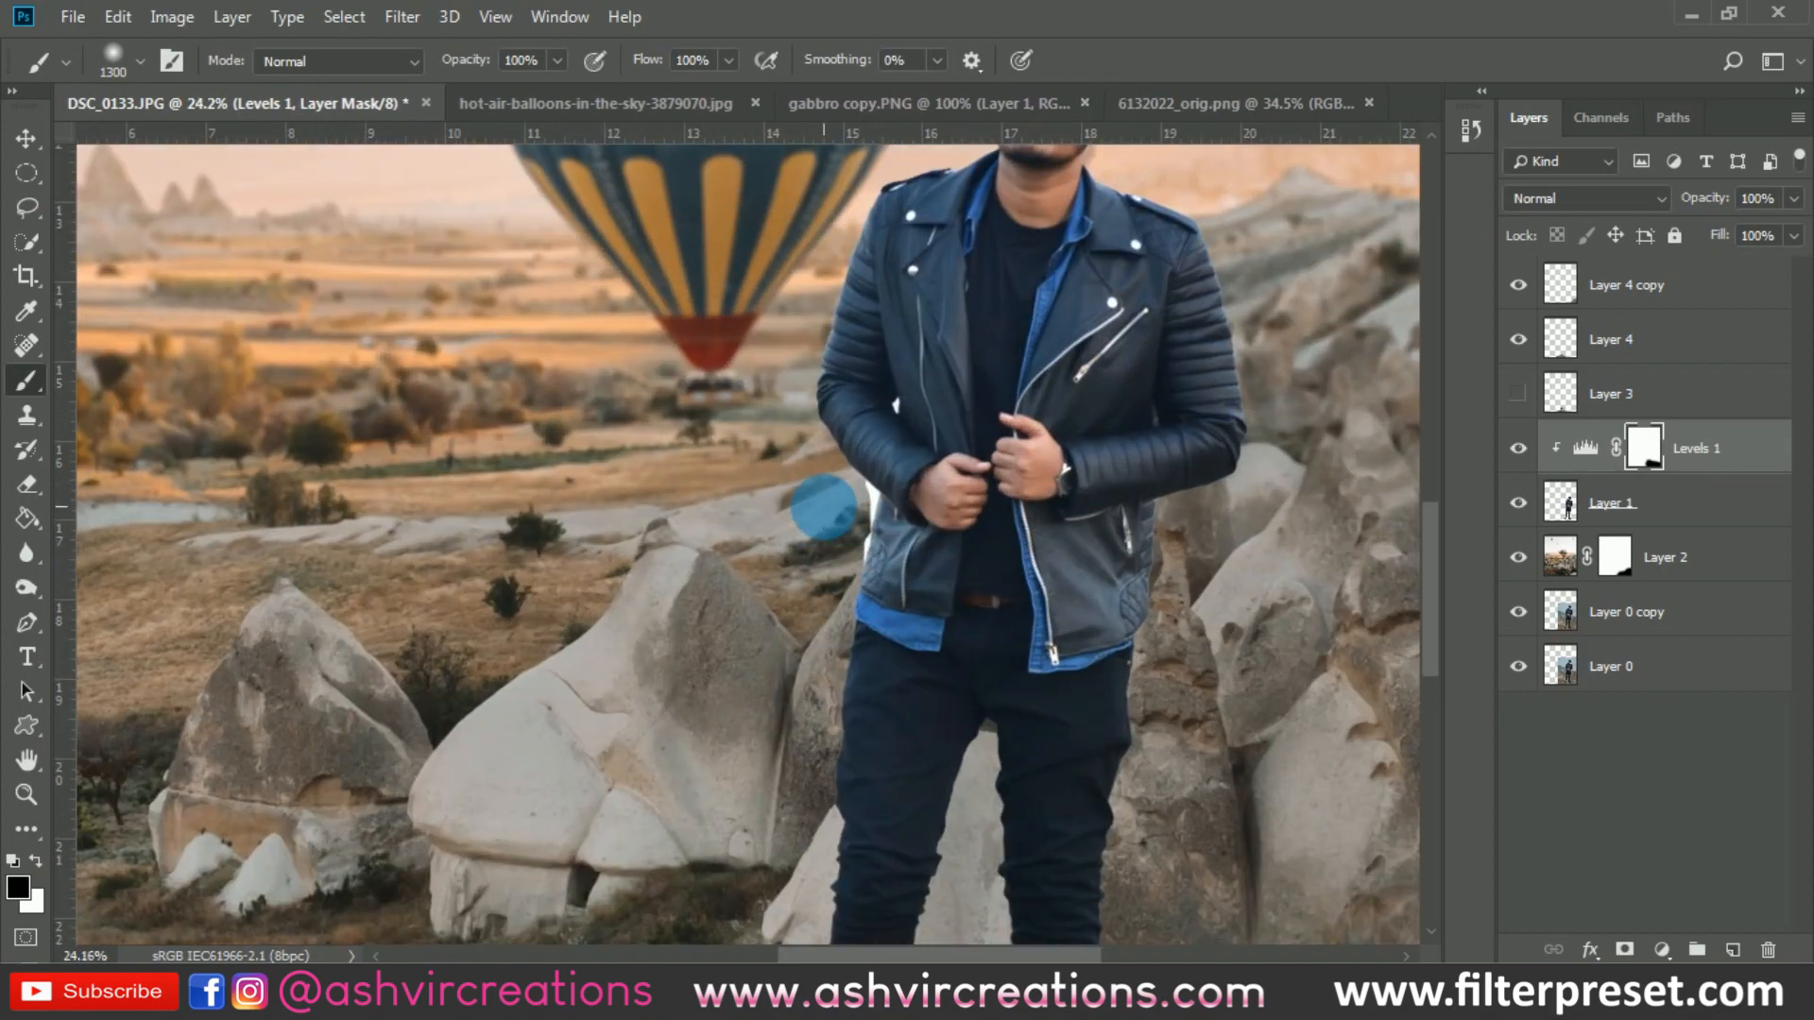
scroll(824, 508, "up", 1, "alt")
left_click(1617, 505)
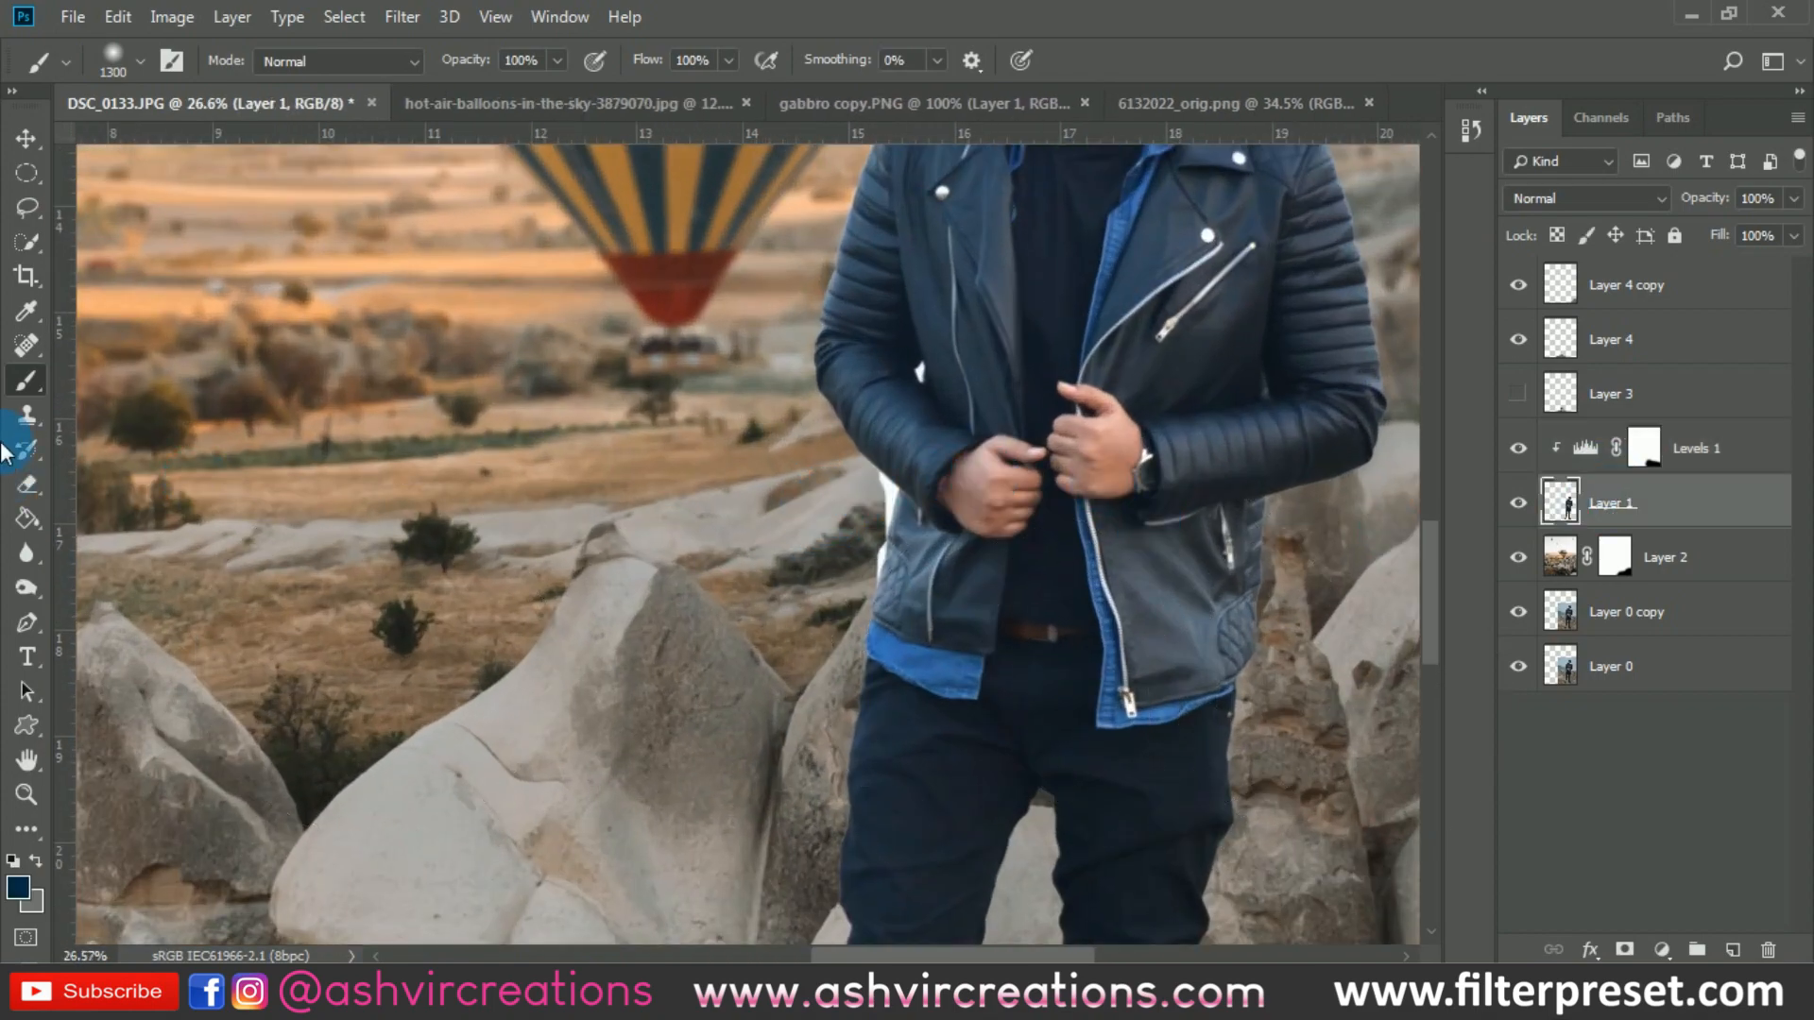
left_click(27, 241)
scroll(863, 506, "up", 6, "alt")
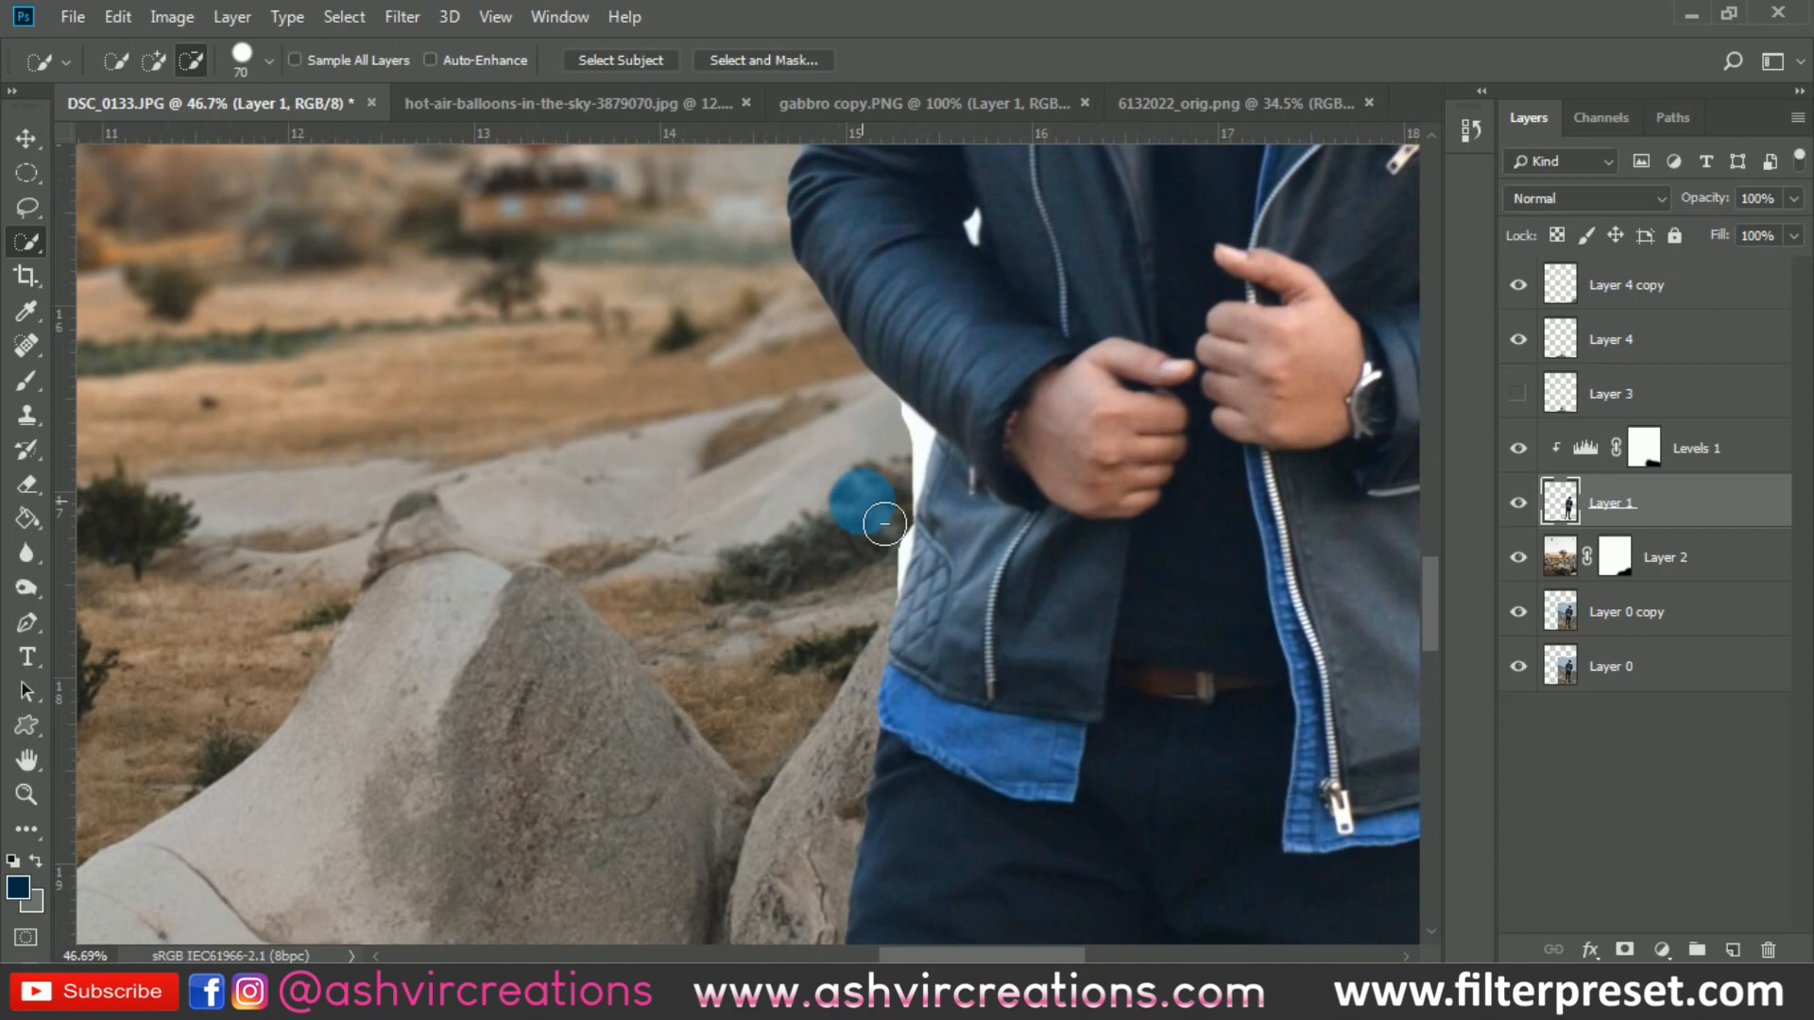
mouse_move(888, 472)
left_mouse_down()
mouse_move(907, 442)
mouse_move(903, 506)
mouse_move(864, 571)
mouse_move(900, 605)
mouse_move(860, 572)
mouse_move(894, 599)
mouse_move(876, 554)
left_mouse_up()
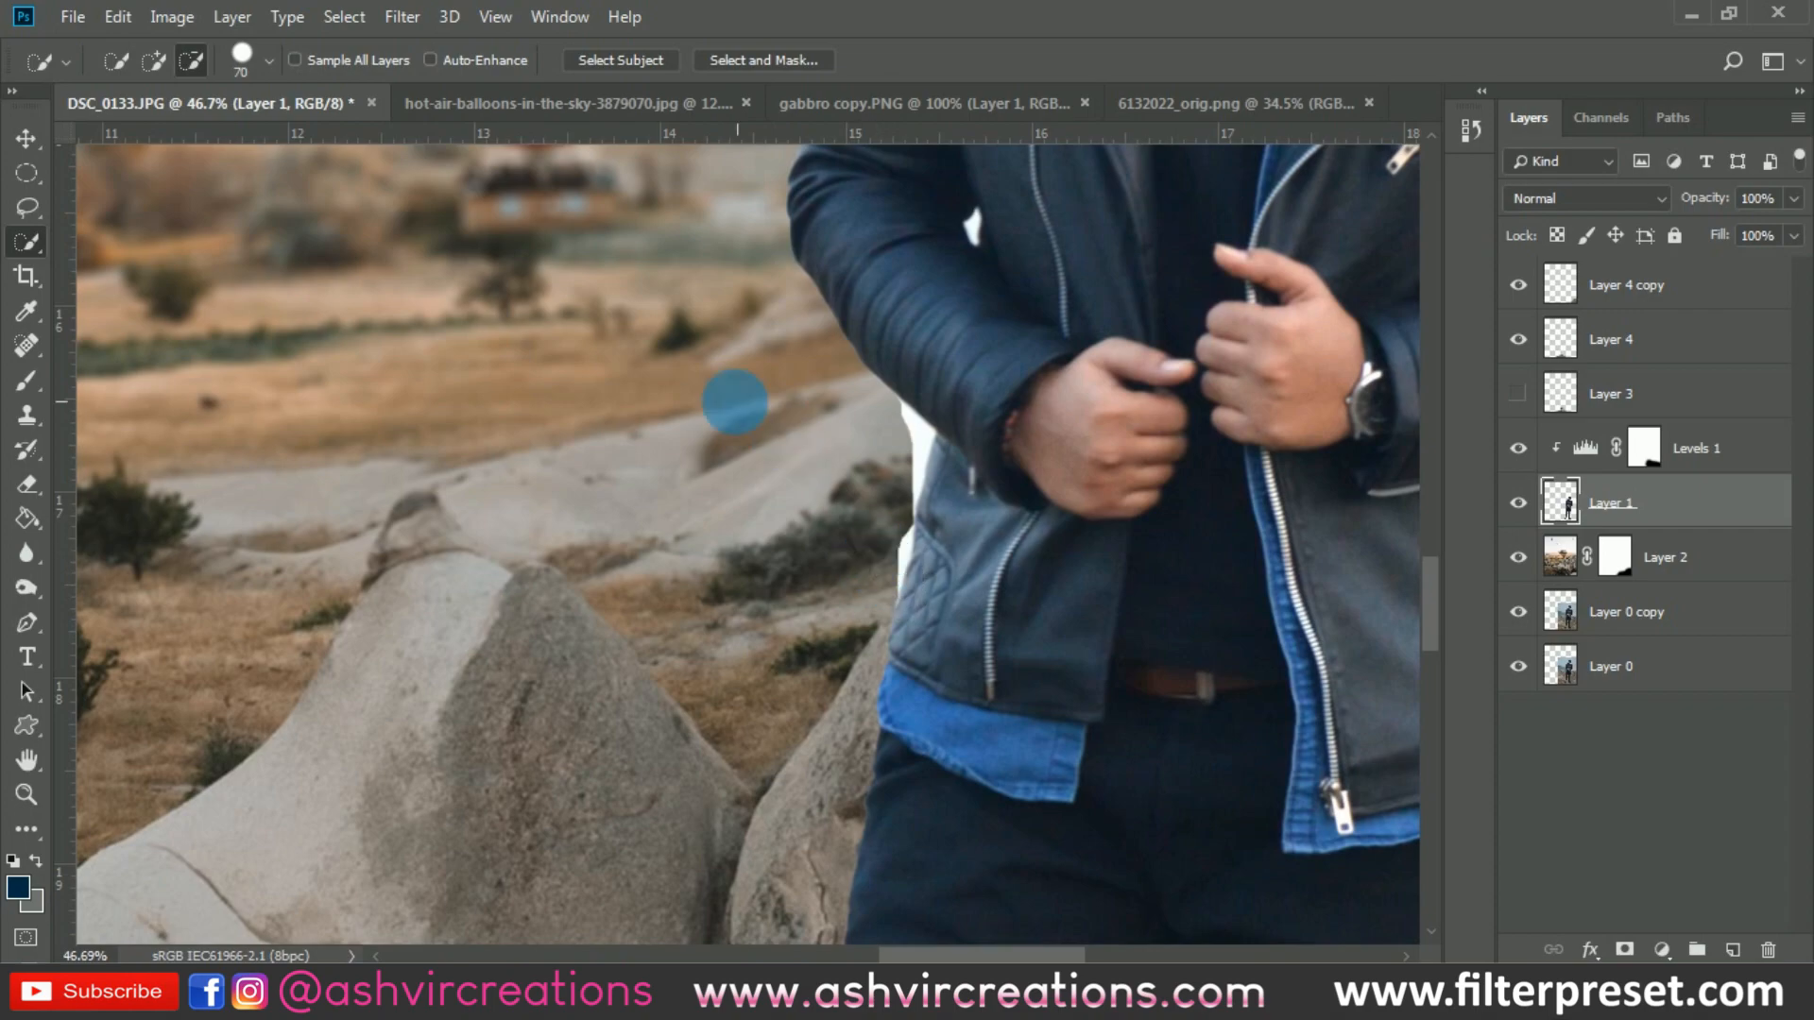
left_click(156, 70)
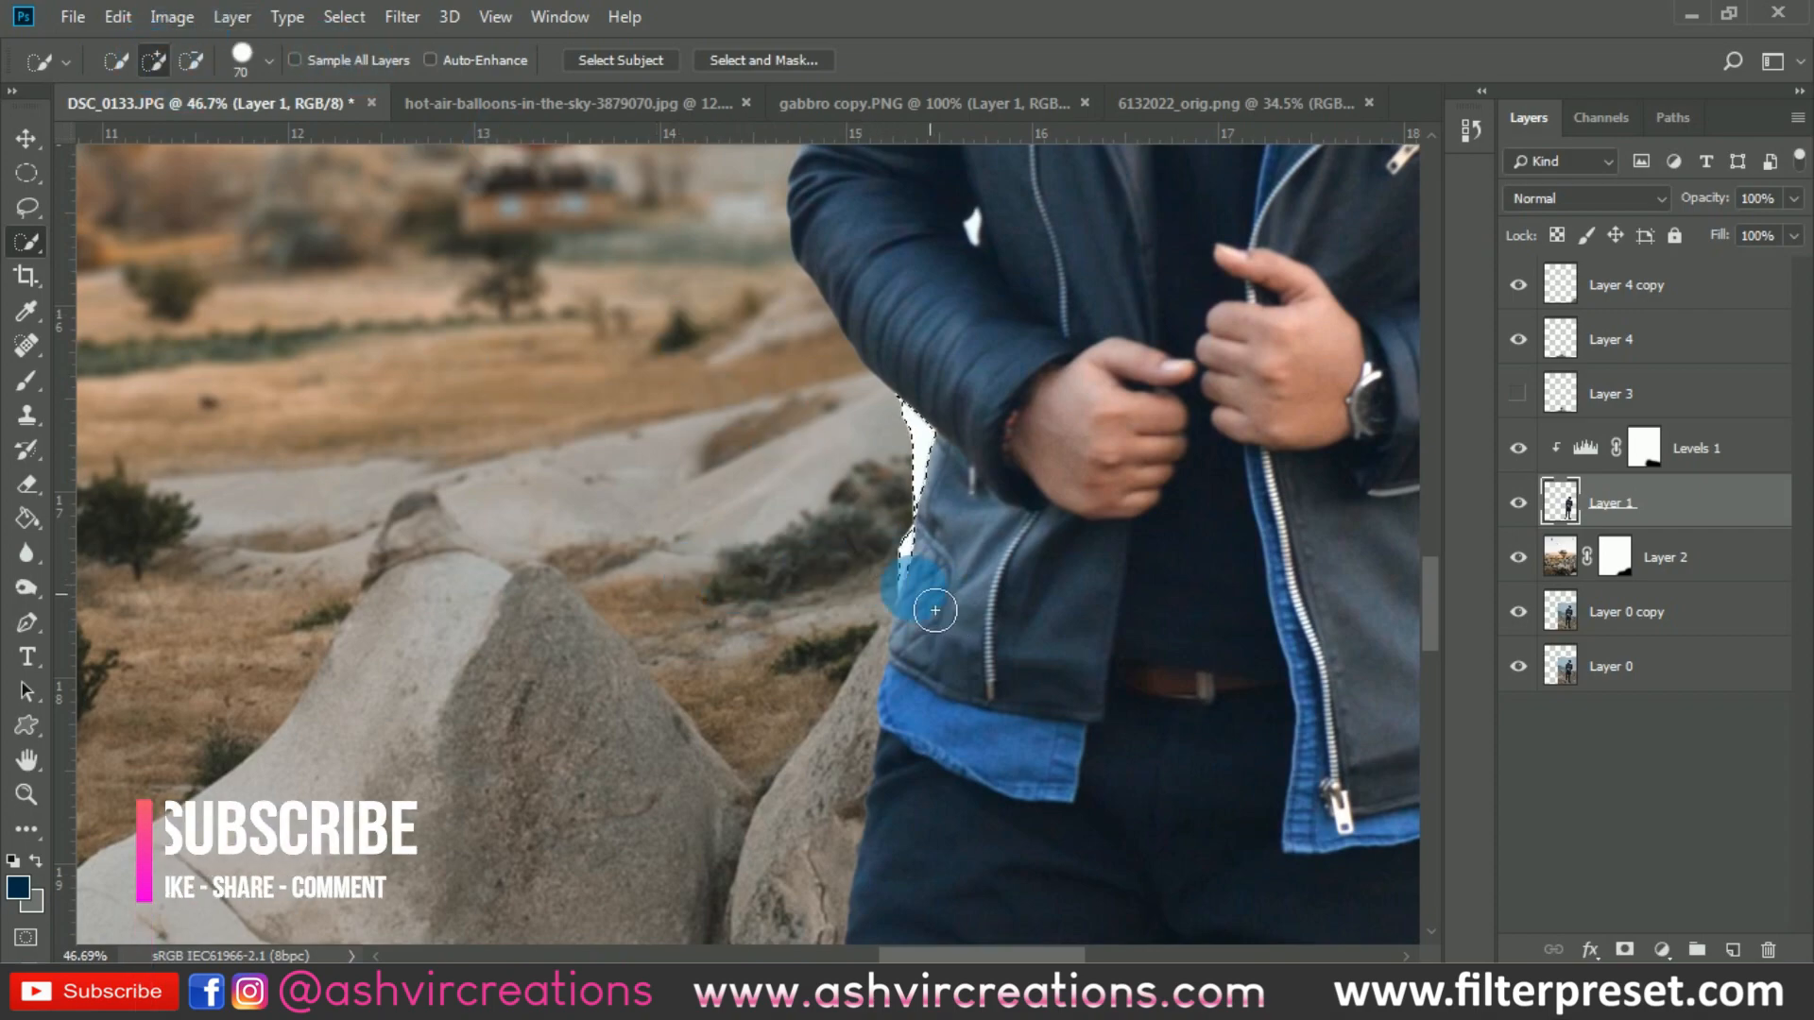
left_click(881, 585)
key("ctrl+z")
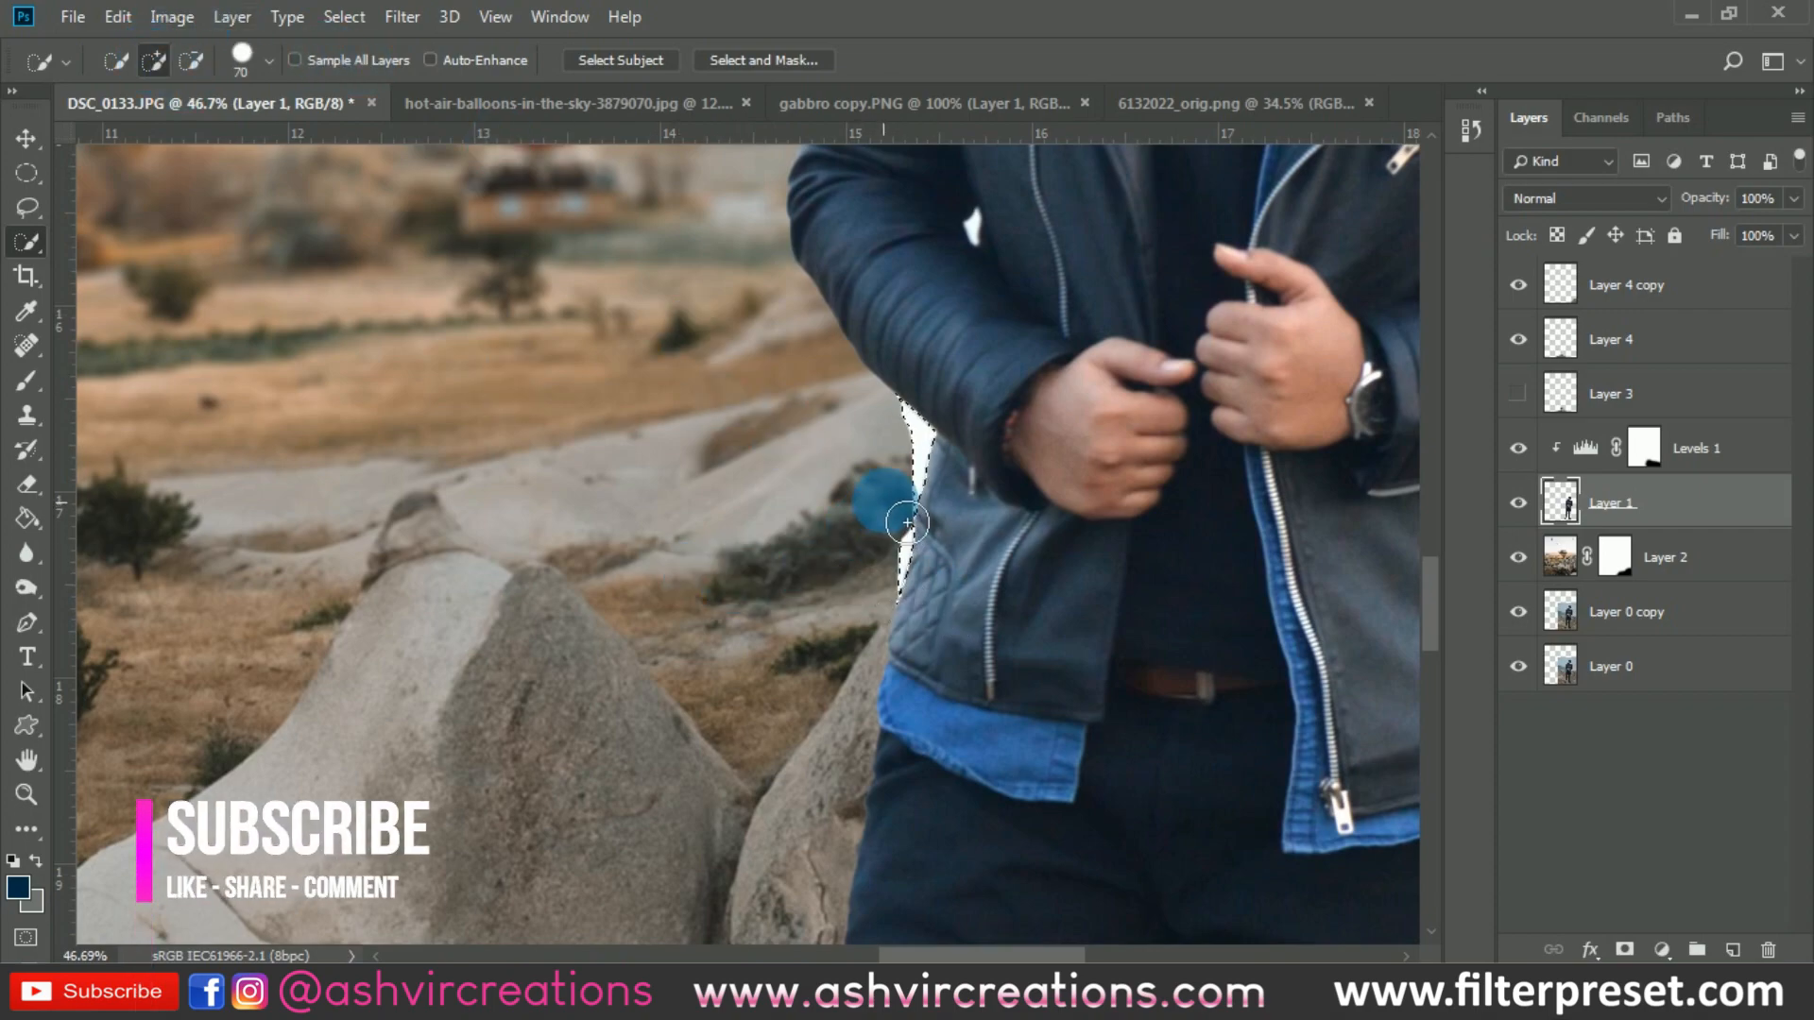
key("Delete")
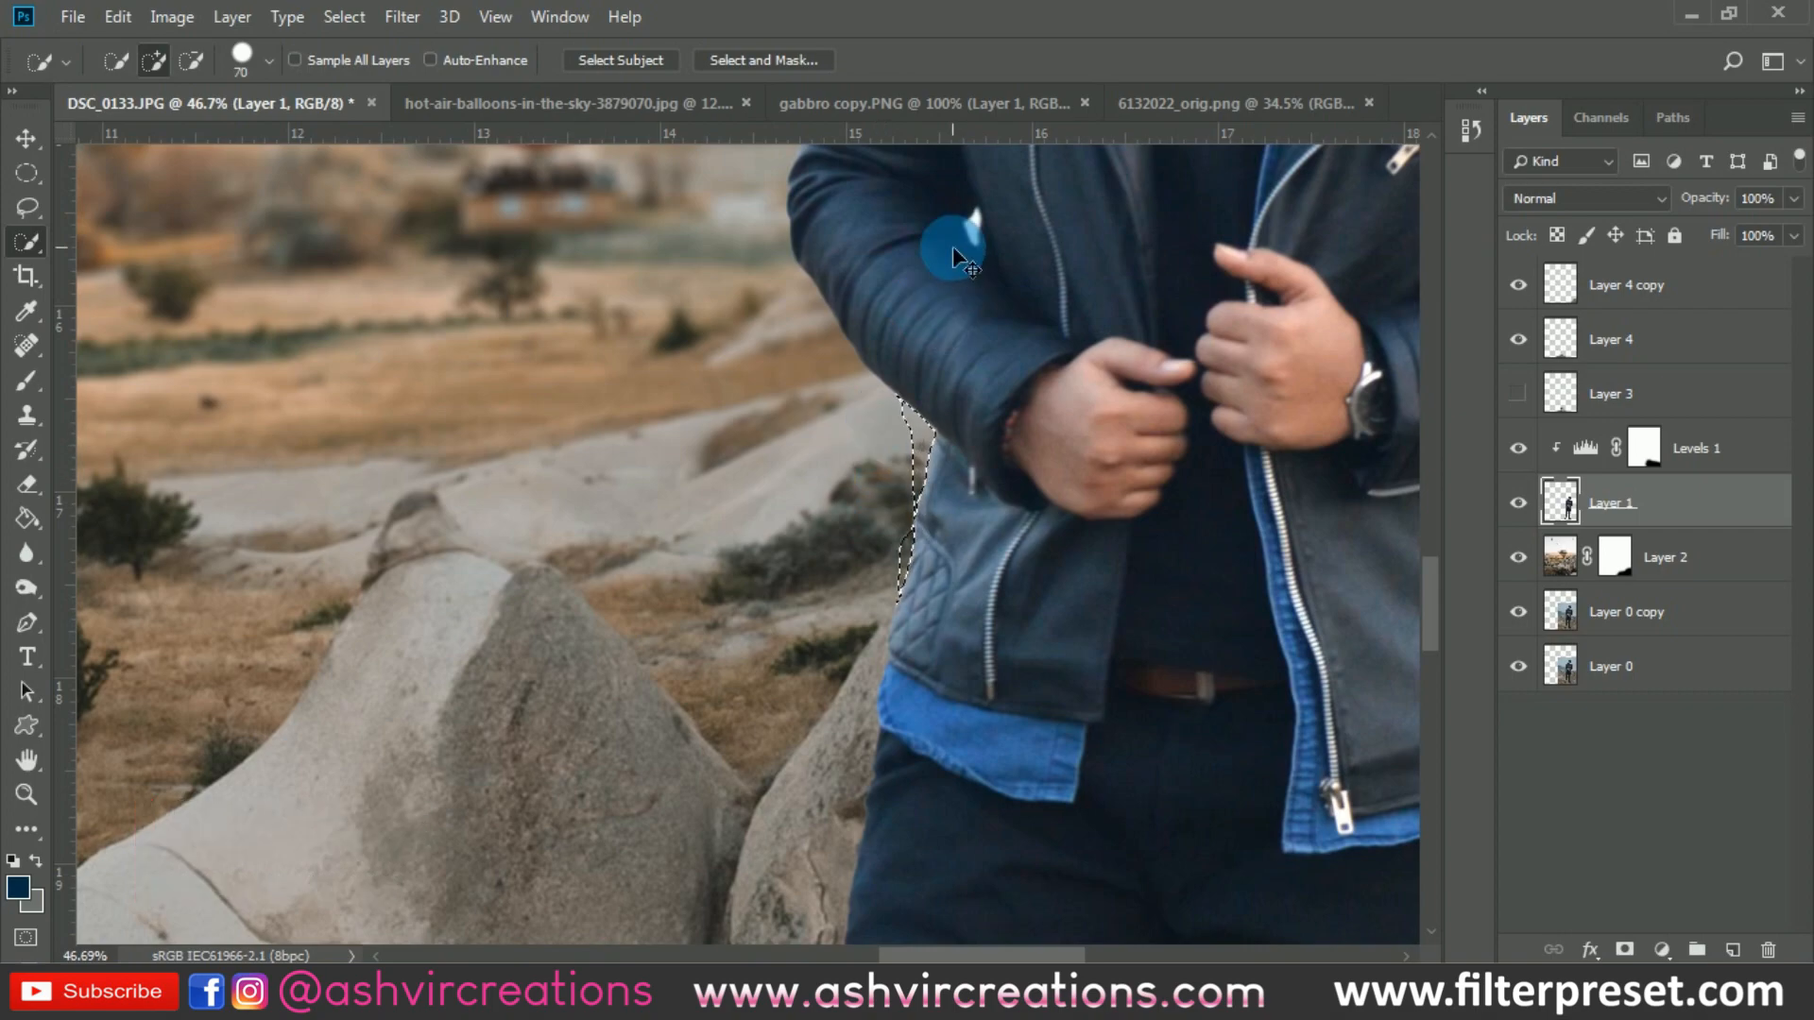
key("ctrl+d")
- Erase the thin fringe line beside the sleeve and jacket edge on Layer 1 with a 45 px Hard Round eraser
scroll(869, 425, "up", 6)
key("e")
right_click(878, 464)
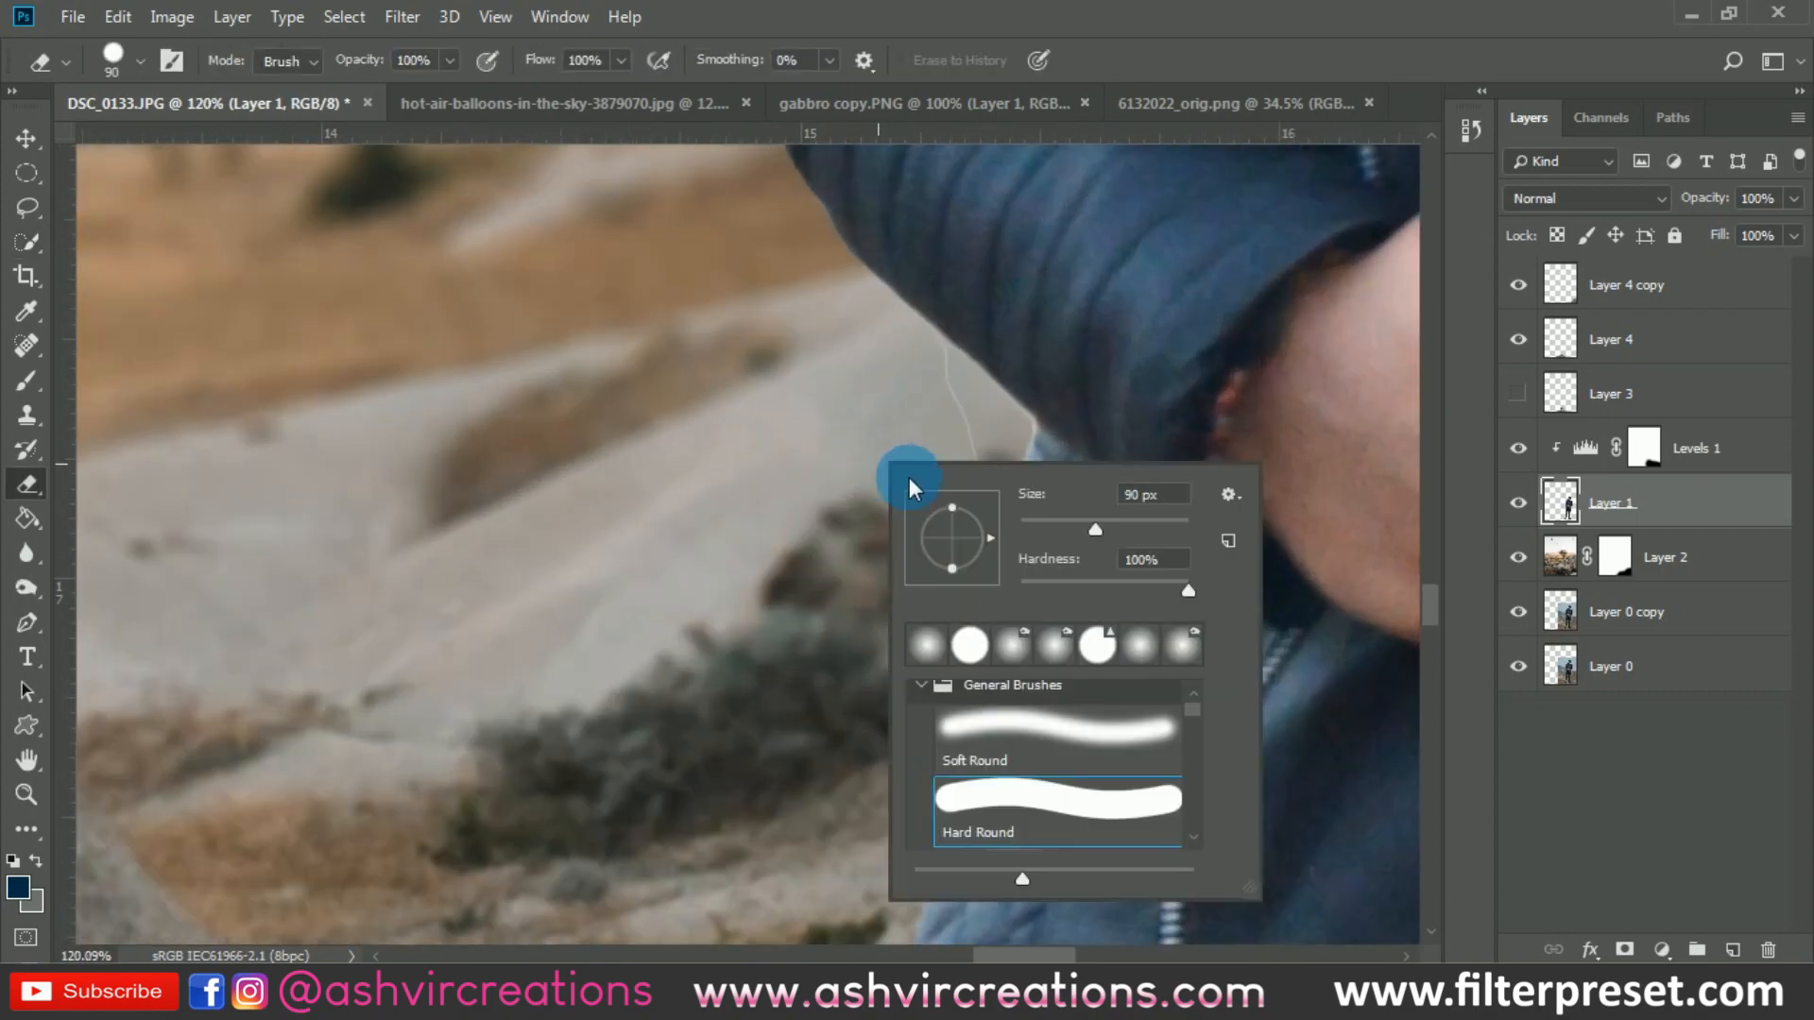
left_click(1057, 529)
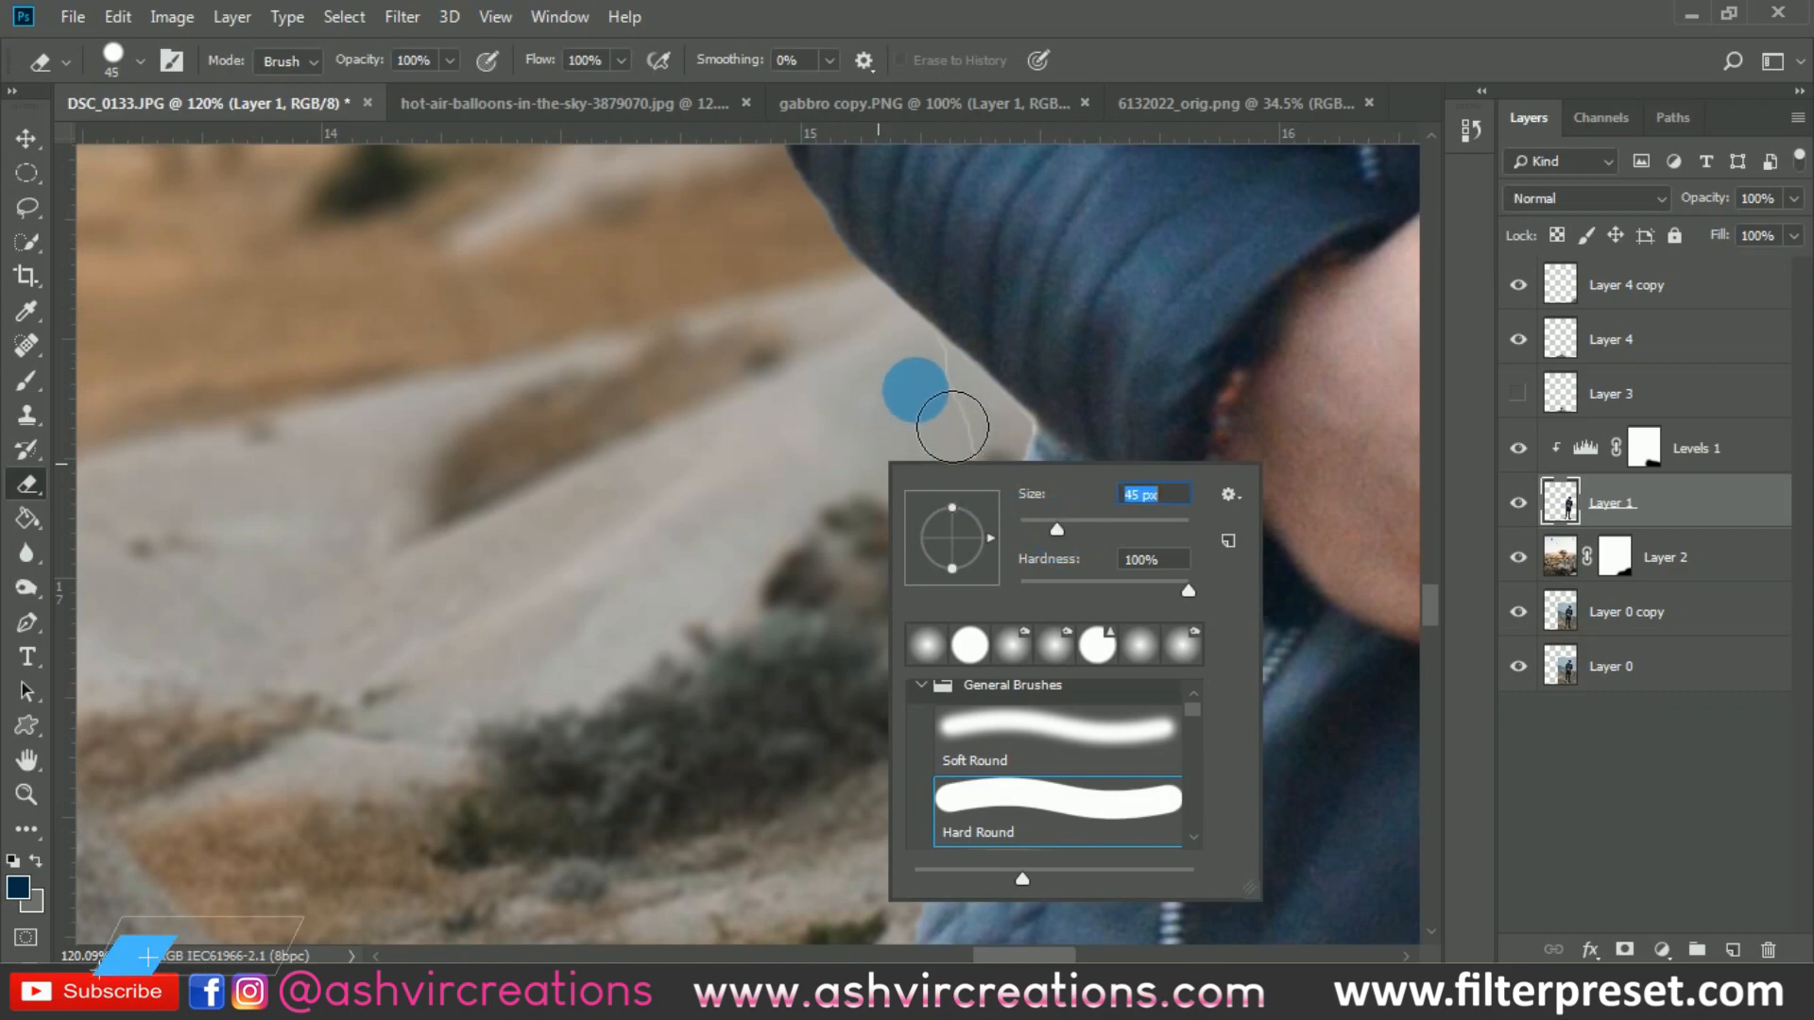
mouse_move(920, 367)
left_mouse_down()
mouse_move(985, 637)
mouse_move(967, 792)
left_mouse_up()
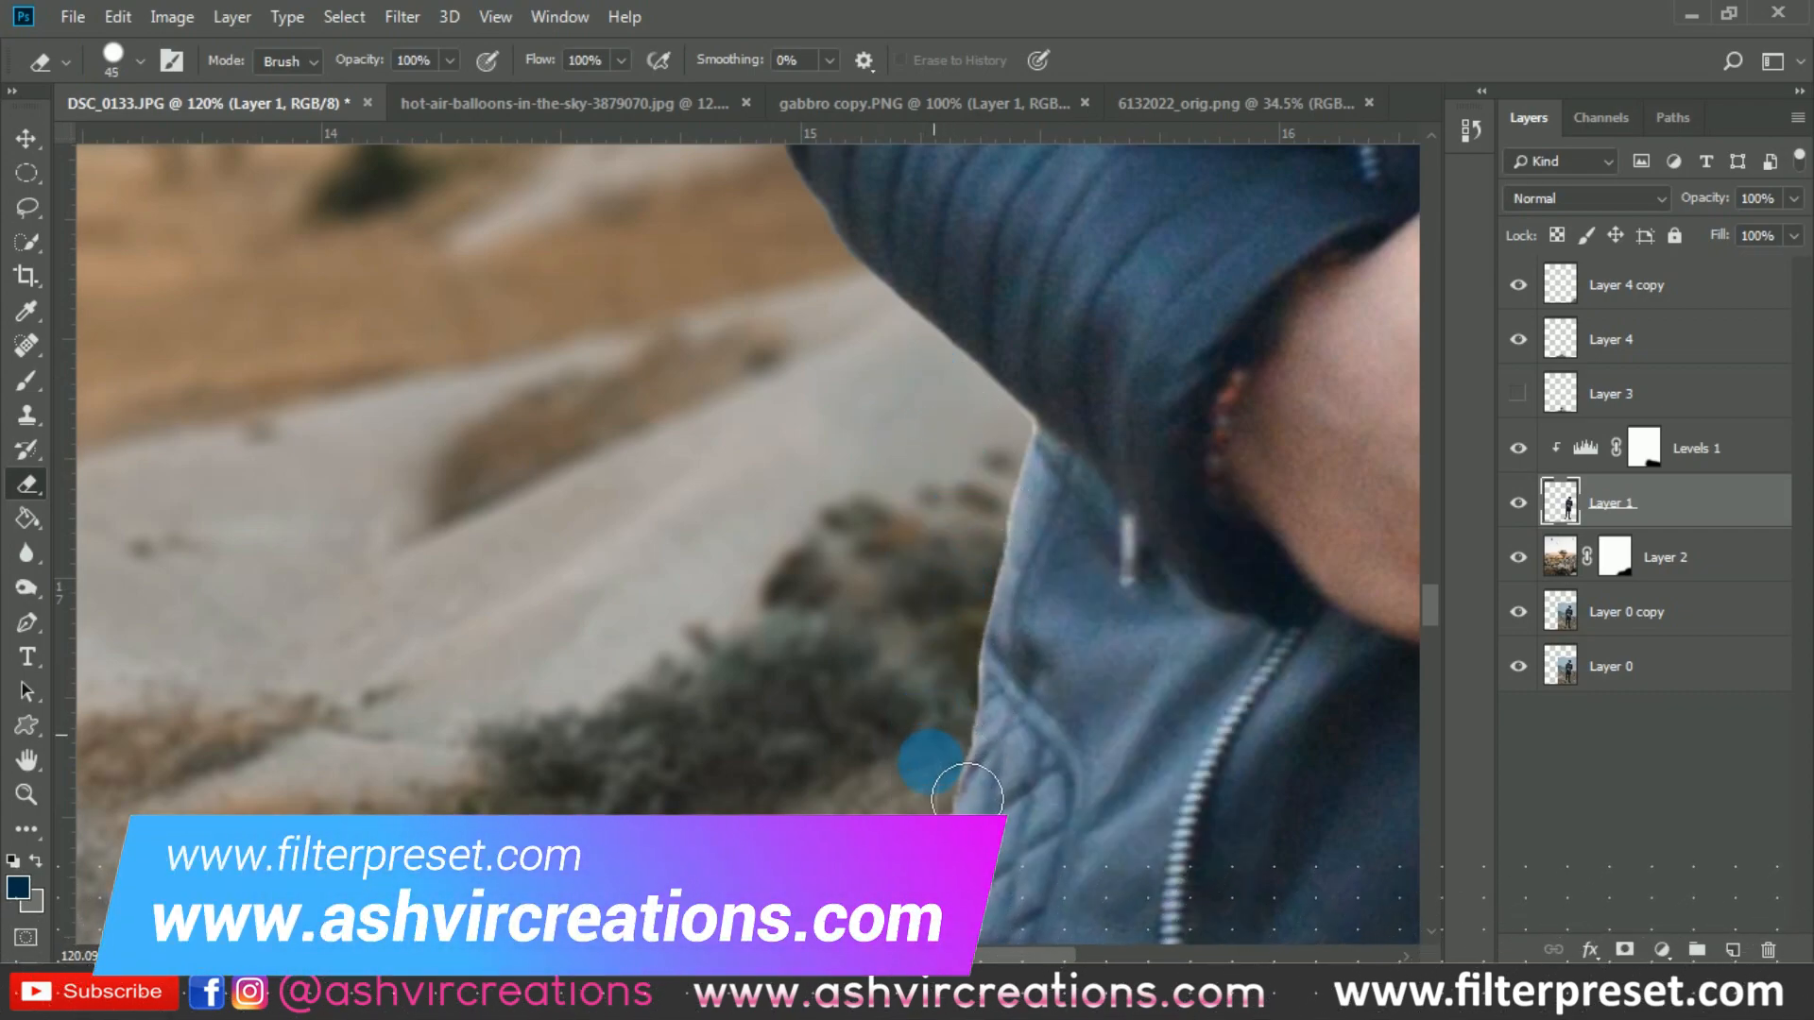
- Select the small white gap between the man's upper sleeve and jacket front with the Magic Wand and delete it from Layer 1
left_click_drag(910, 608, 715, 938)
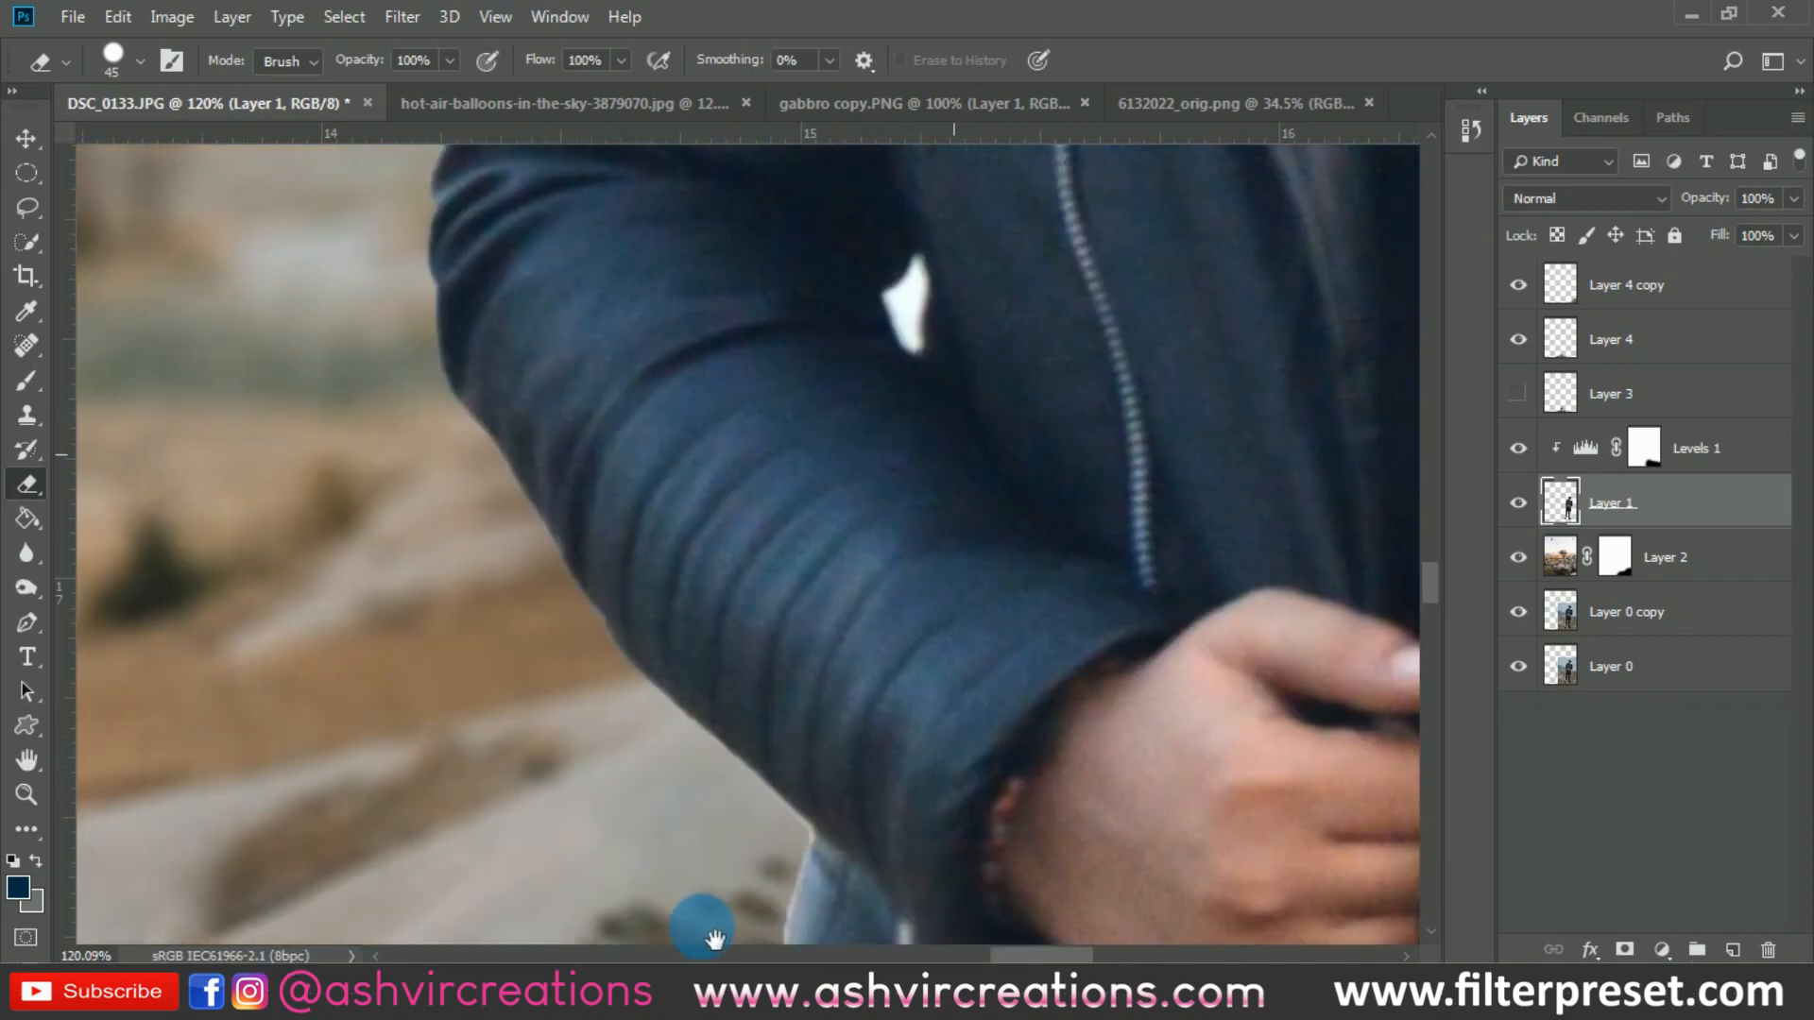
left_click(28, 242)
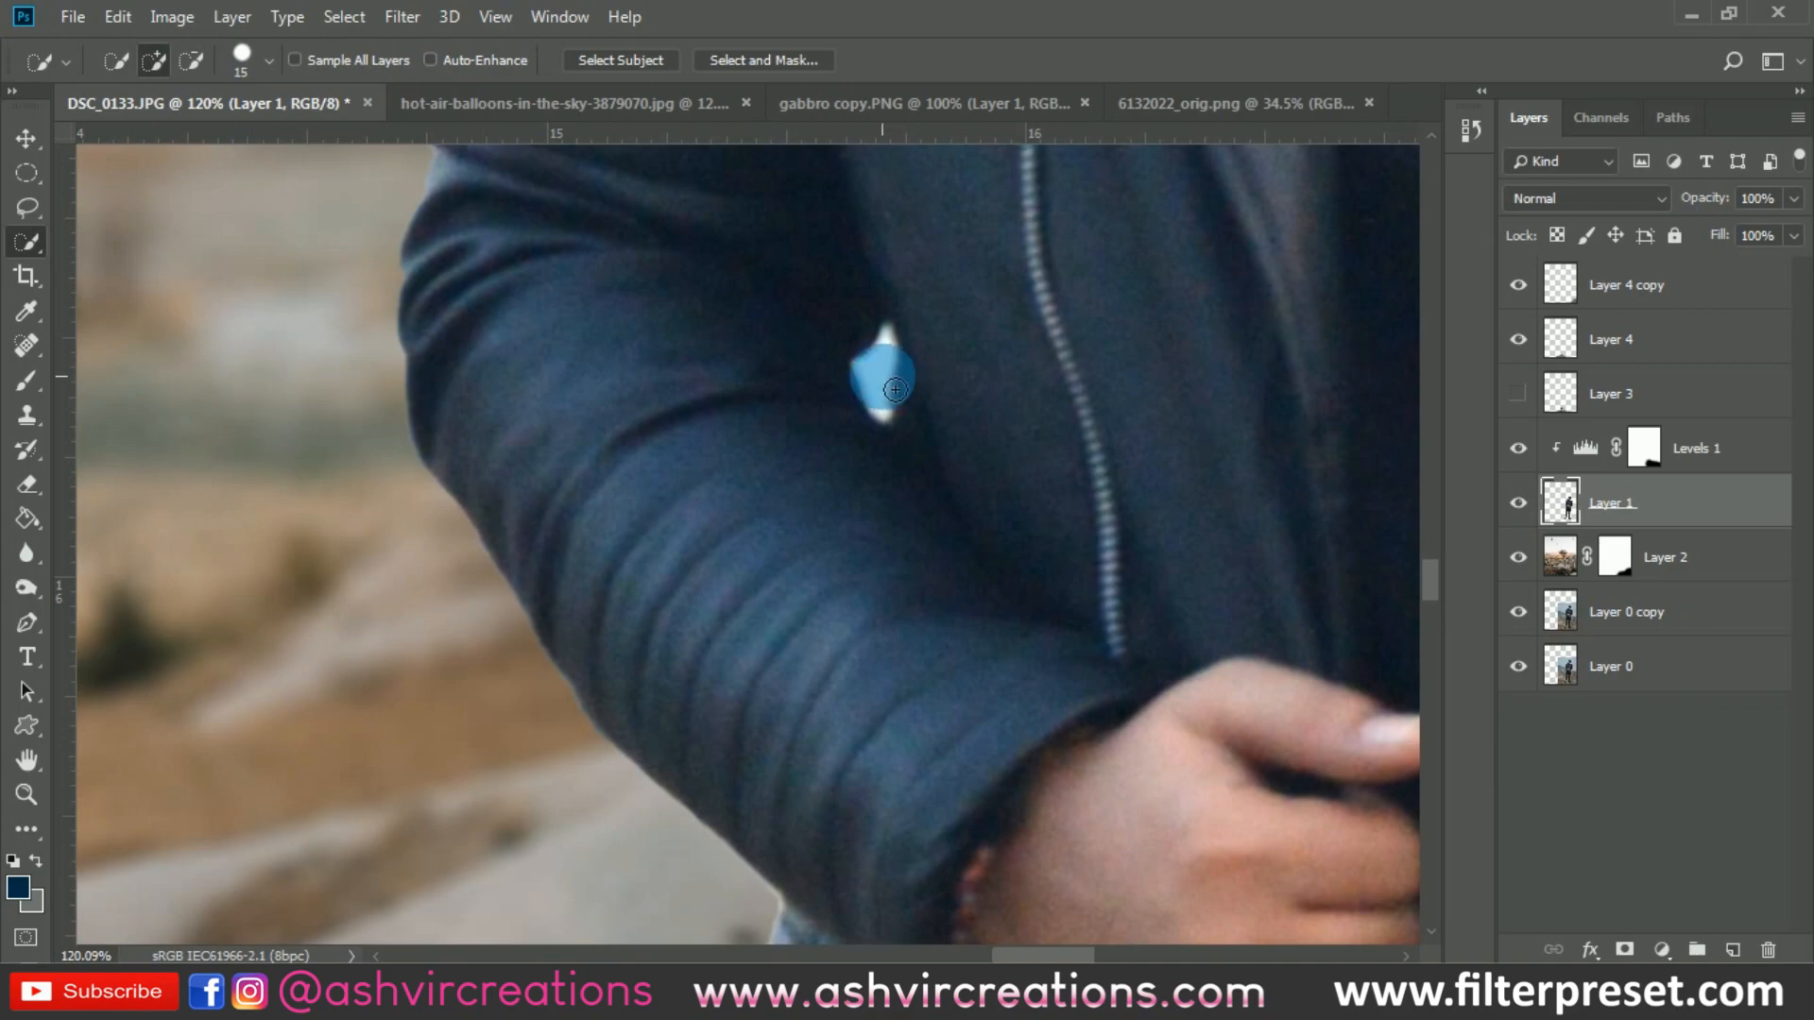
left_click_drag(27, 243, 76, 269)
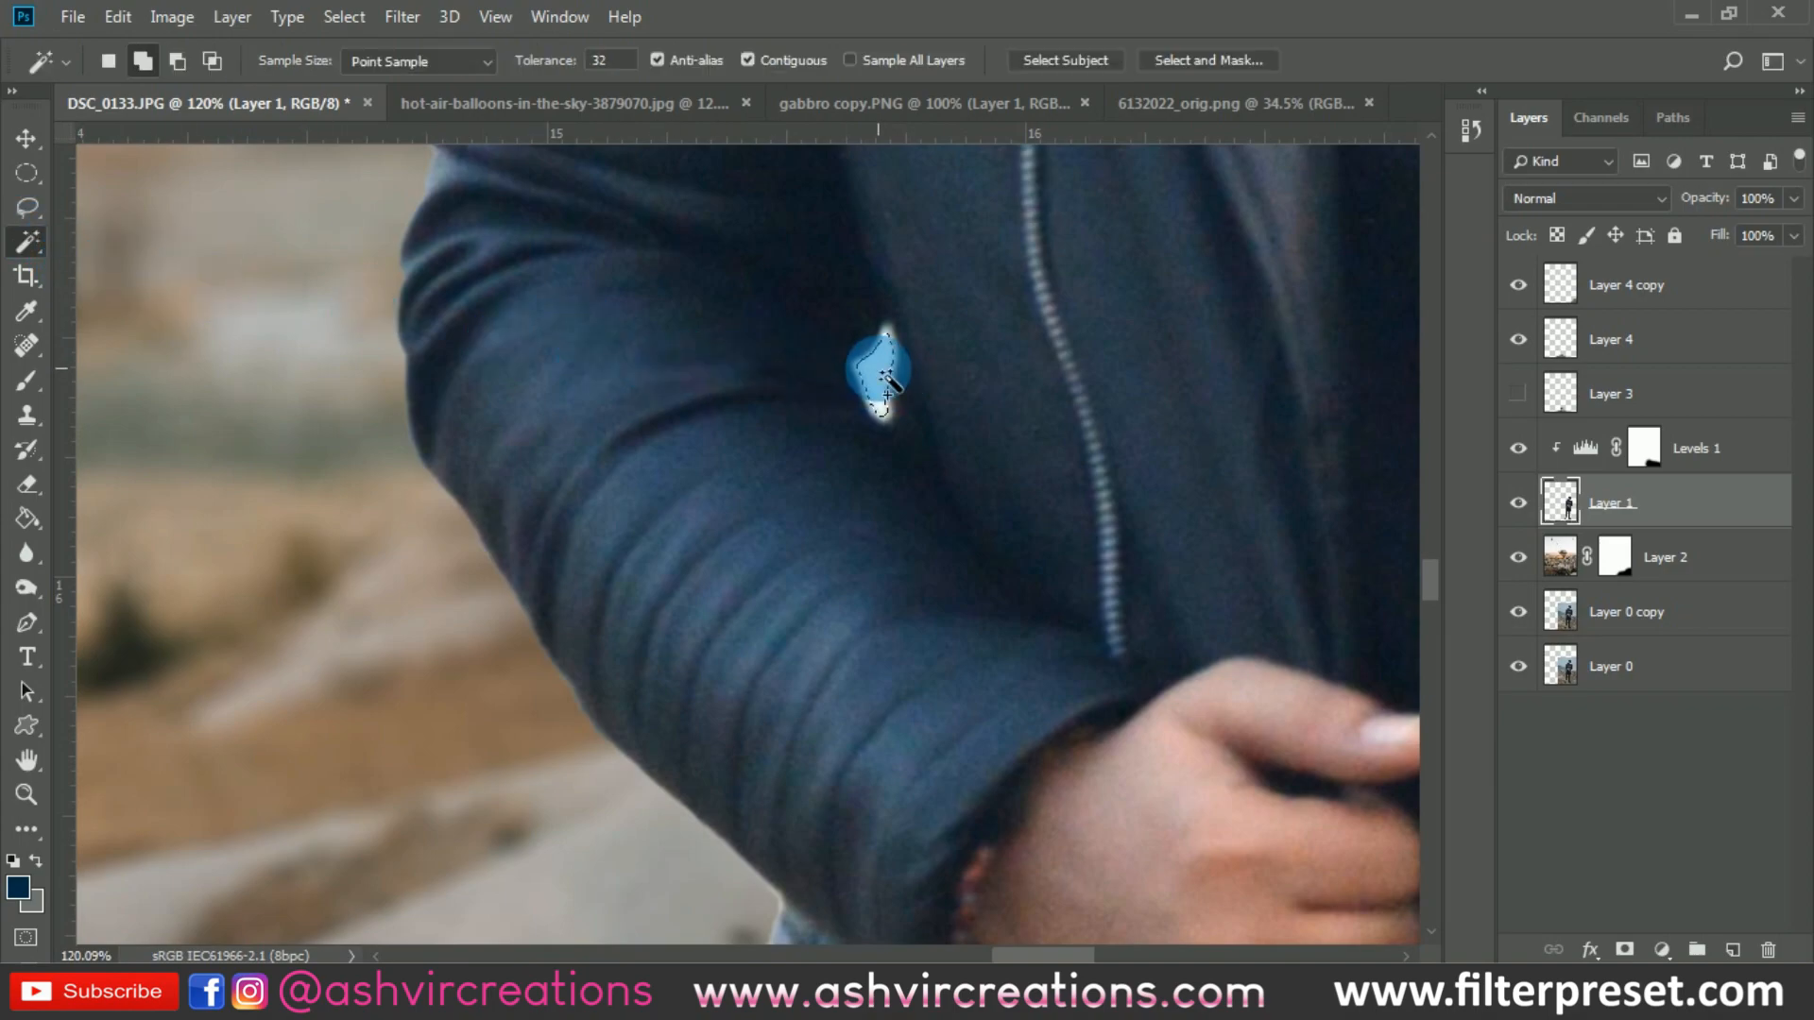
left_click(892, 354)
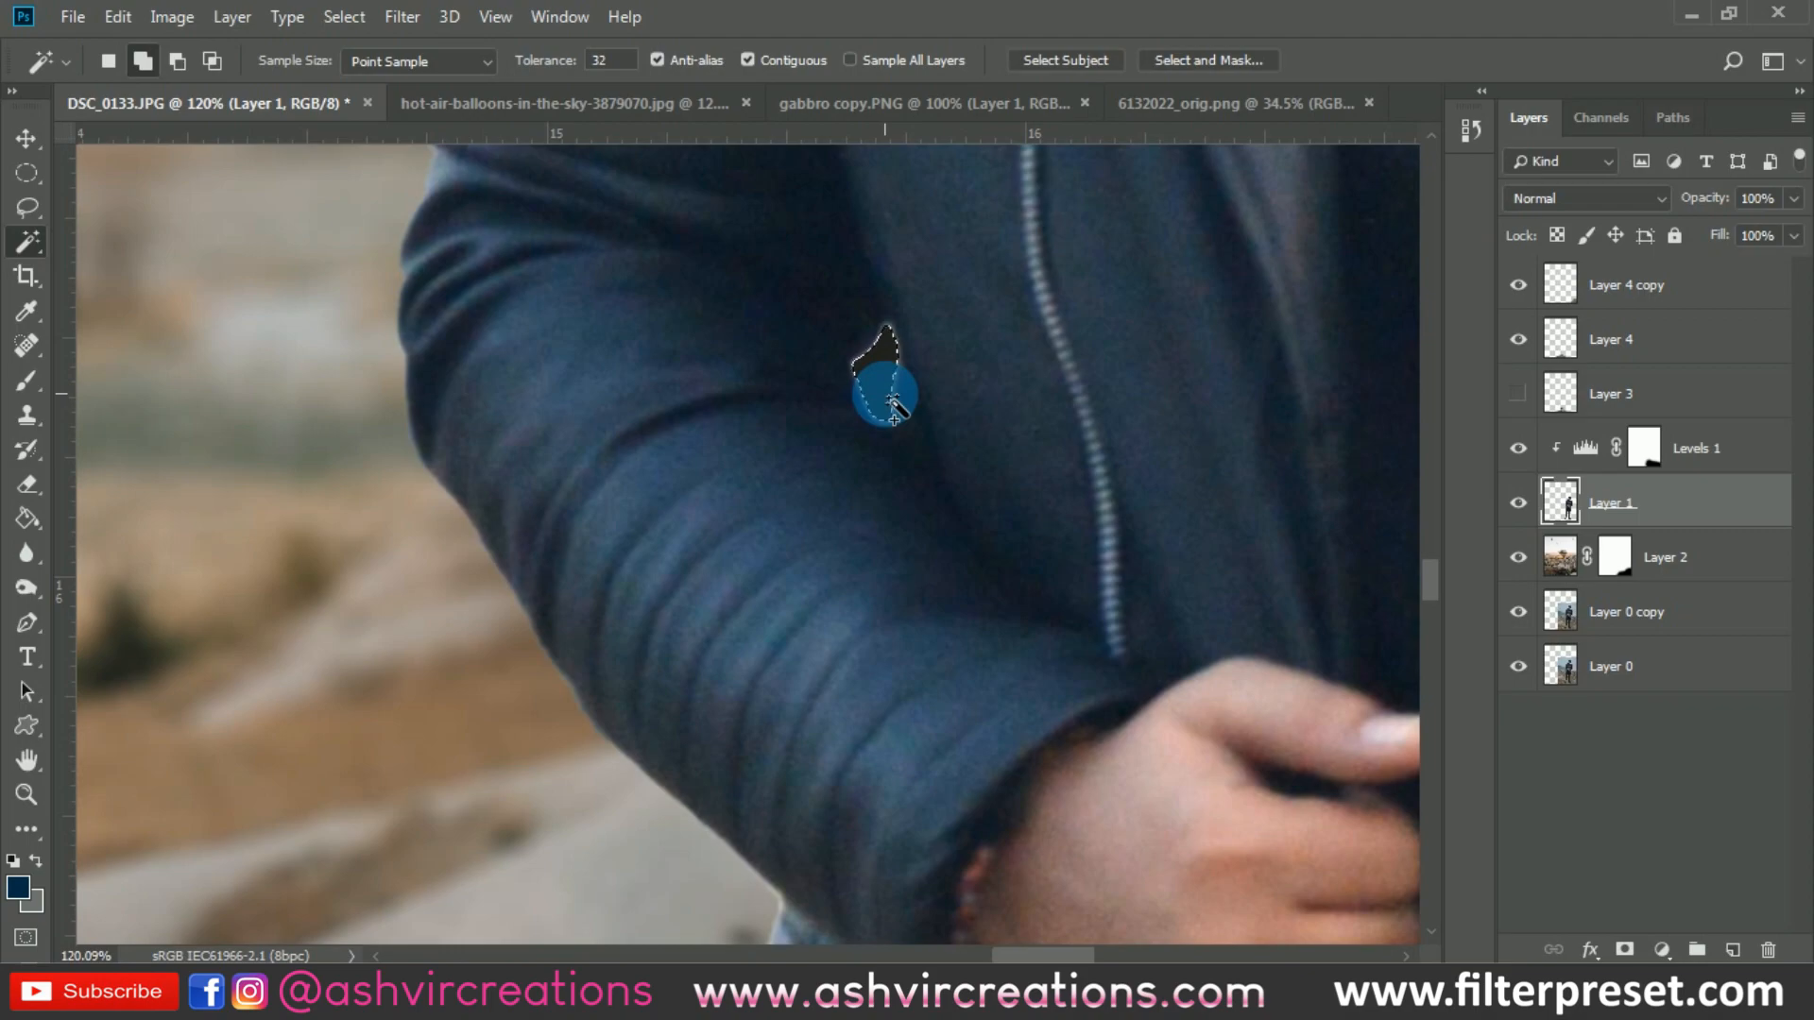
- Add a new layer clipped to Layer 1 and paint over the jacket gap with a small soft brush in dark blue sampled beside it
scroll(879, 388, "down", 2)
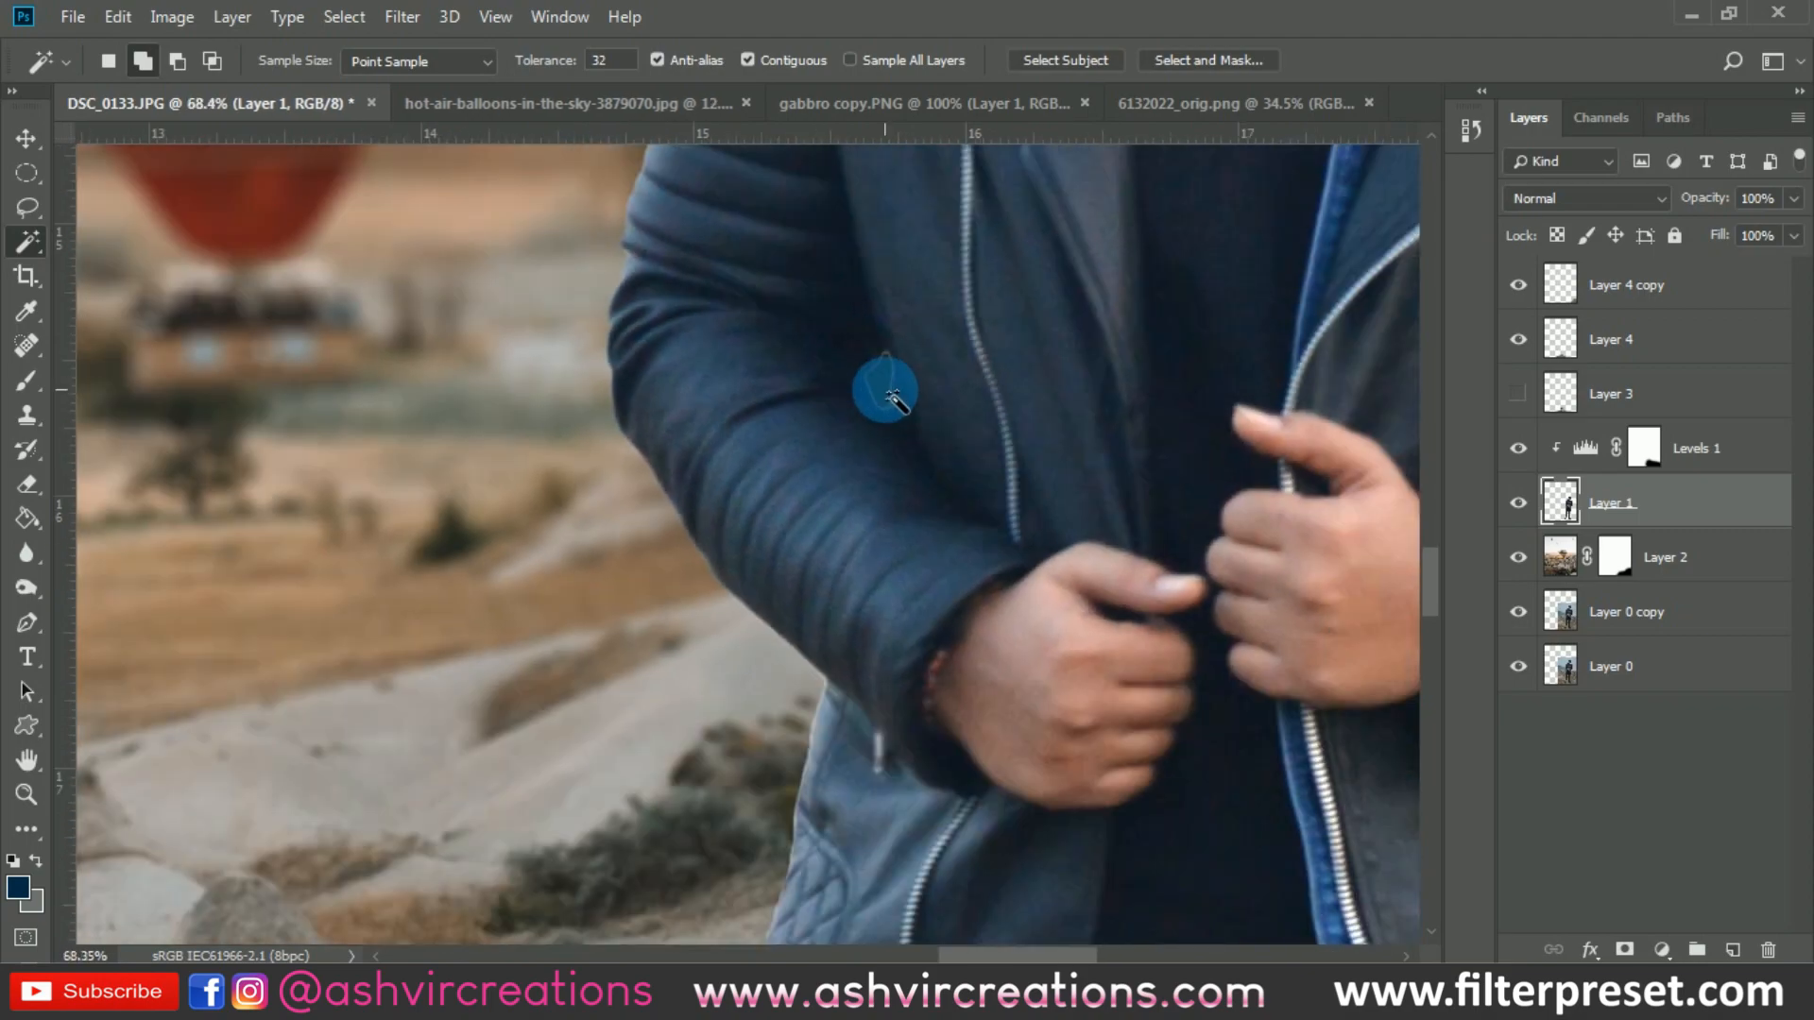
scroll(879, 389, "up", 1)
left_click(1733, 950)
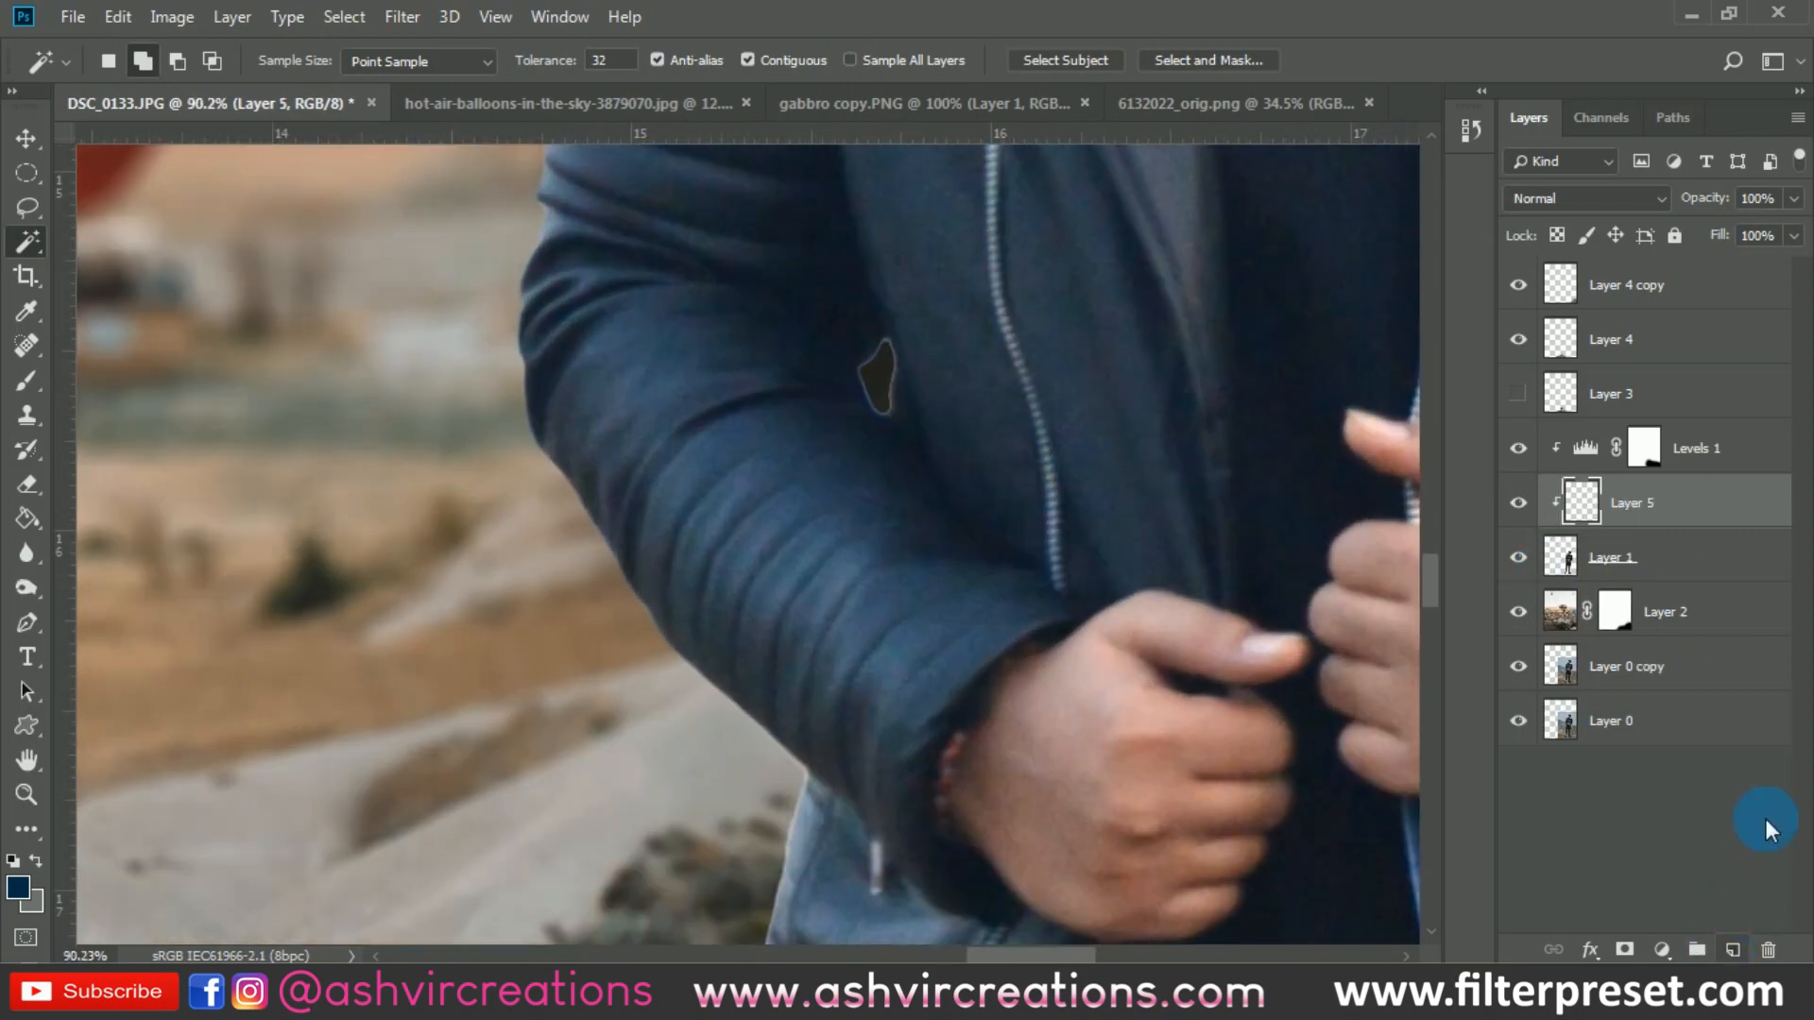
left_click(26, 383)
left_click(857, 337, "alt")
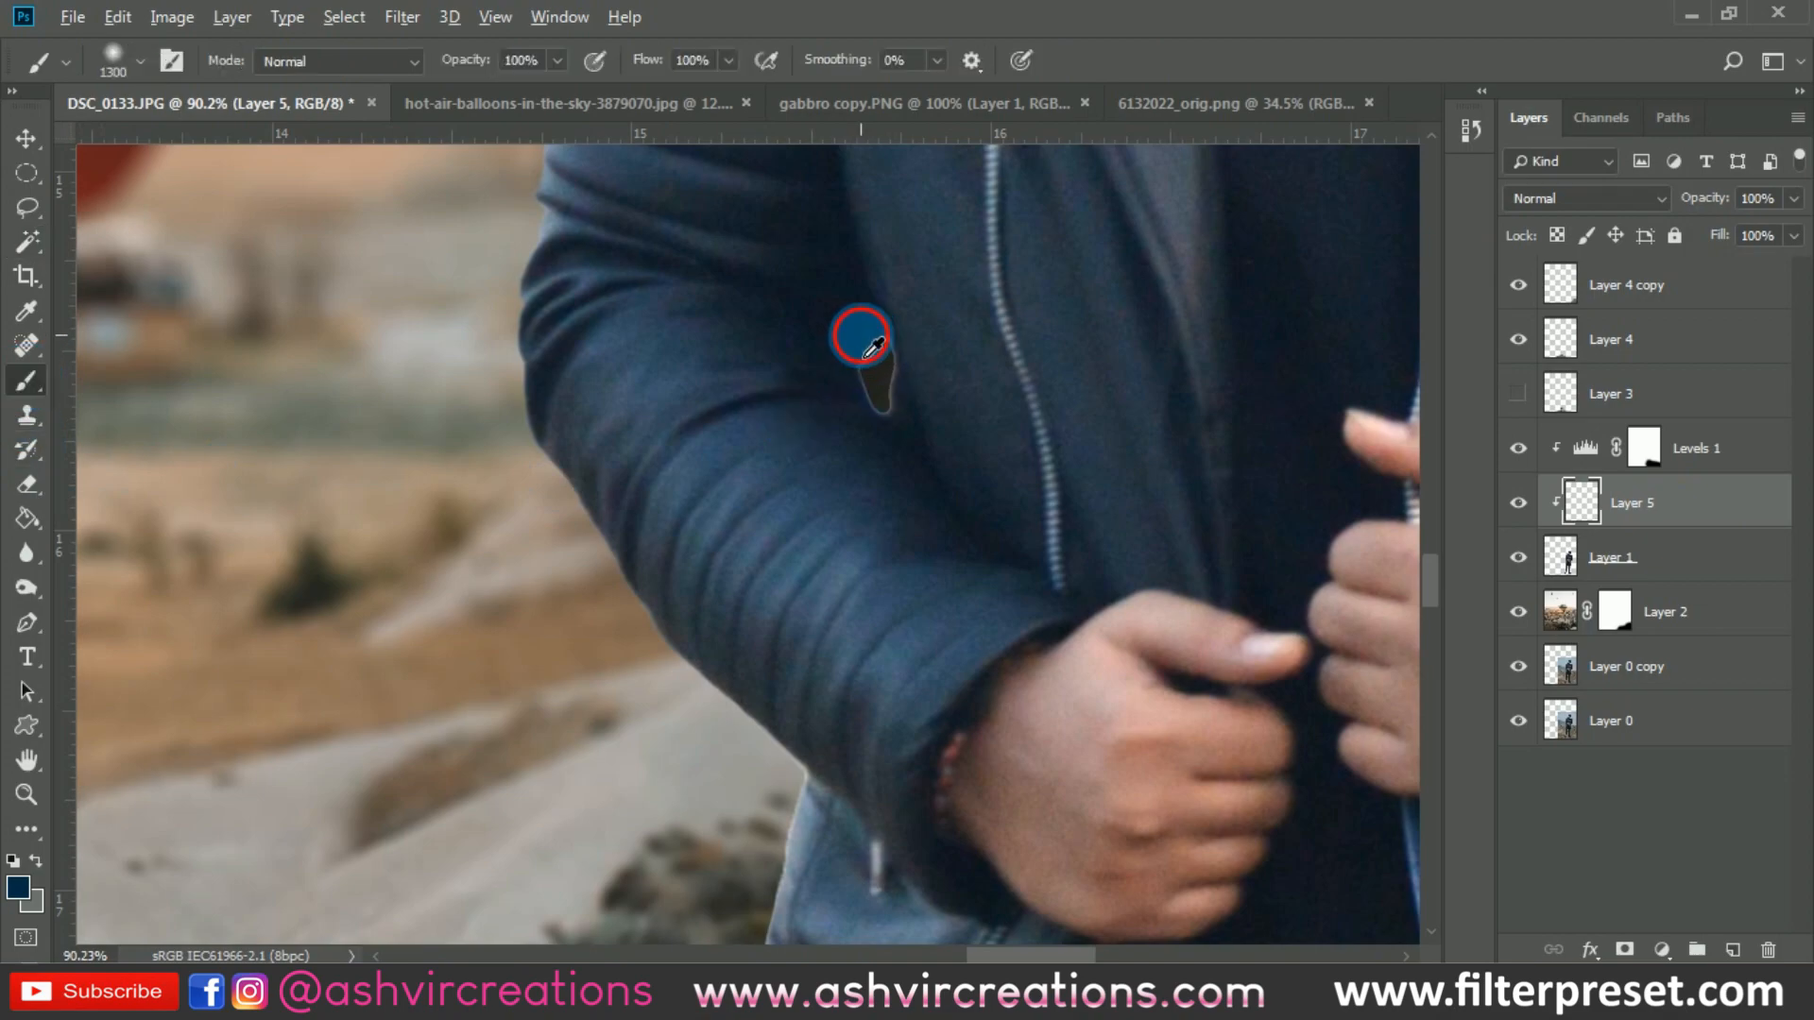
key("bracketleft")
key("bracketleft")
key("bracketleft")
key("bracketleft")
key("bracketleft")
key("bracketleft")
key("bracketleft")
key("bracketleft")
key("bracketleft")
key("bracketleft")
key("bracketleft")
key("bracketleft")
key("bracketleft")
key("bracketleft")
key("bracketleft")
key("bracketleft")
key("bracketleft")
key("bracketleft")
key("bracketleft")
key("bracketleft")
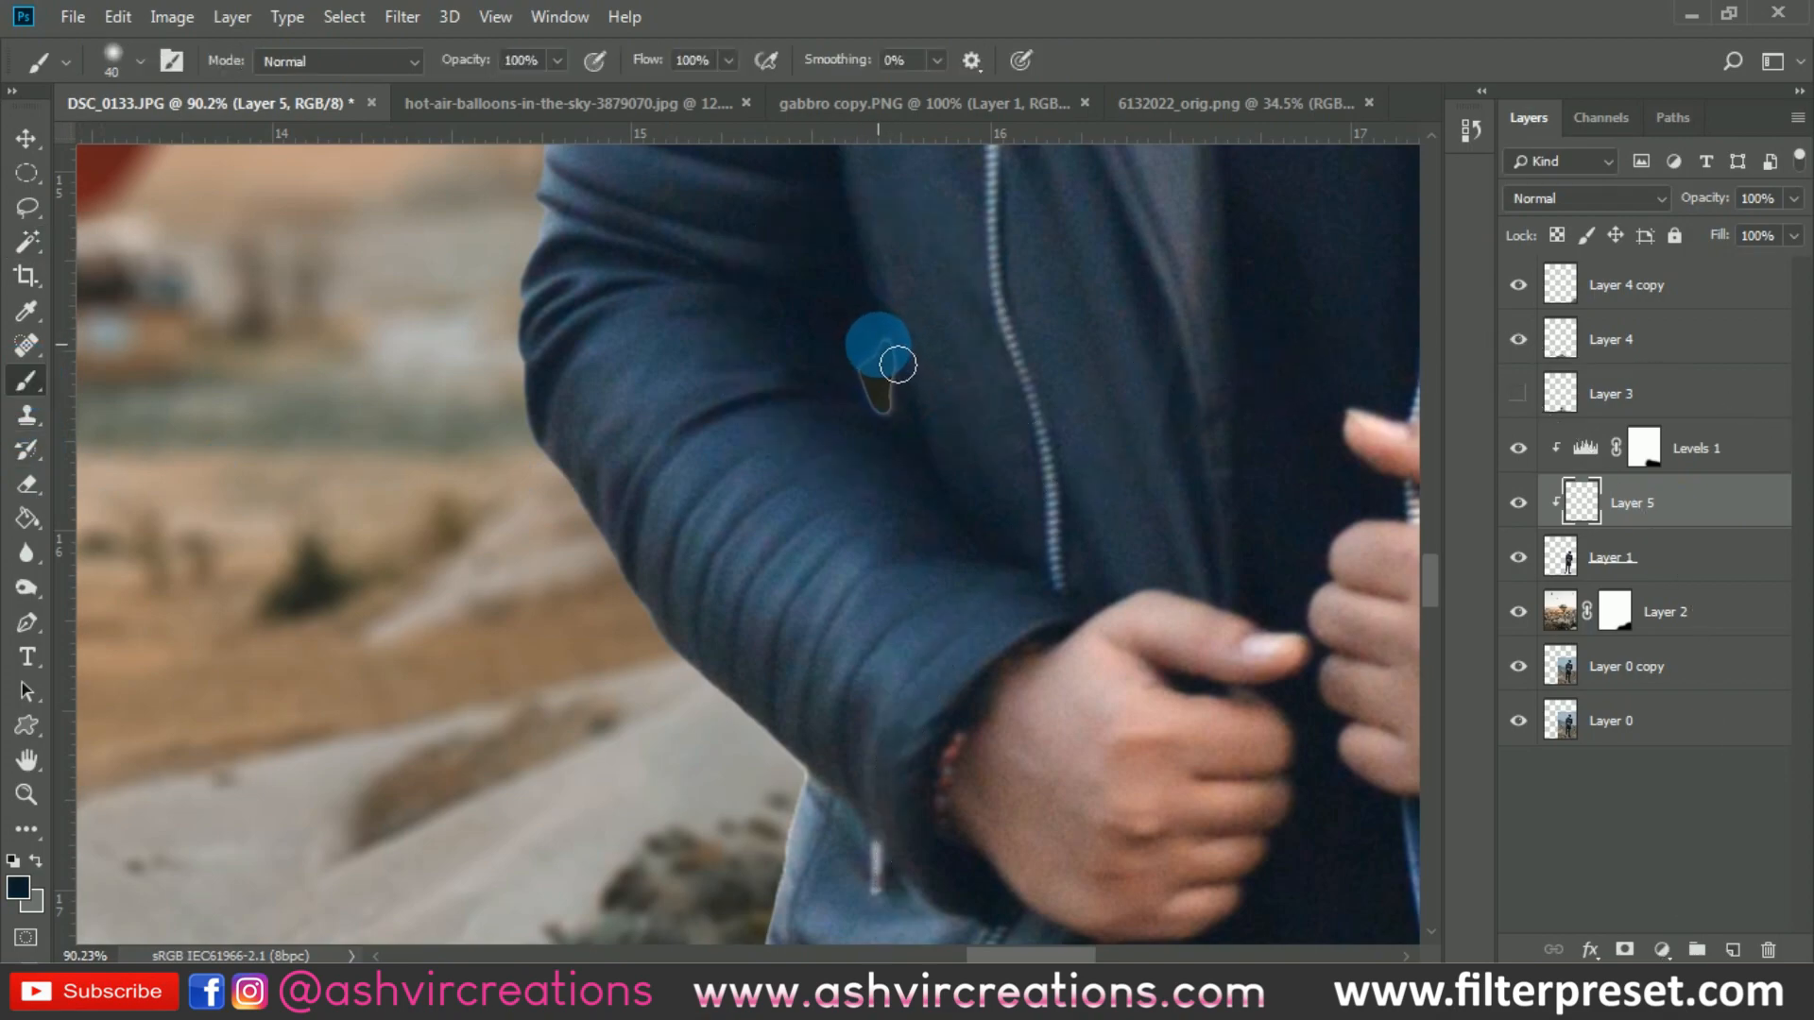
mouse_move(907, 371)
left_mouse_down()
mouse_move(907, 420)
mouse_move(894, 391)
mouse_move(905, 421)
mouse_move(907, 366)
left_mouse_up()
- Sample a jacket colour and paint over the light fringe on the jacket's outer edge below the bracelet arm with a 50 px brush
scroll(1016, 385, "down", 3)
left_click_drag(965, 692, 966, 475)
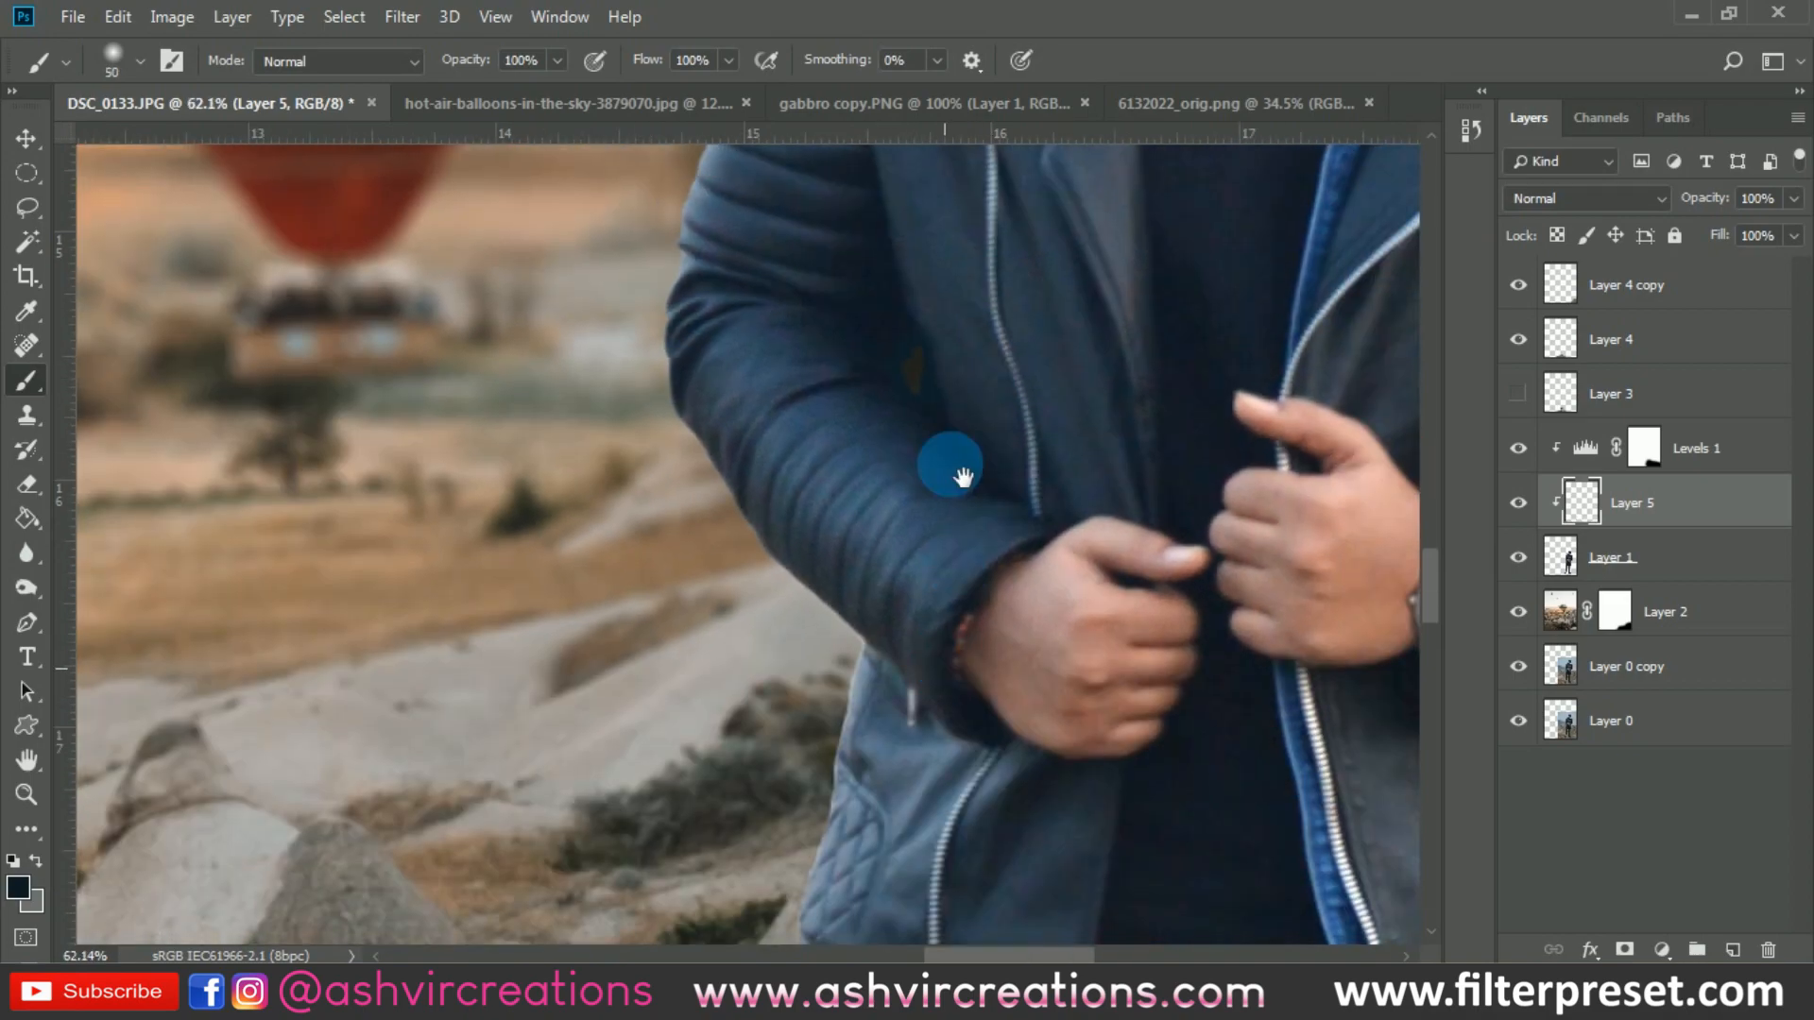
left_click(875, 472, "alt")
left_click_drag(865, 447, 794, 652)
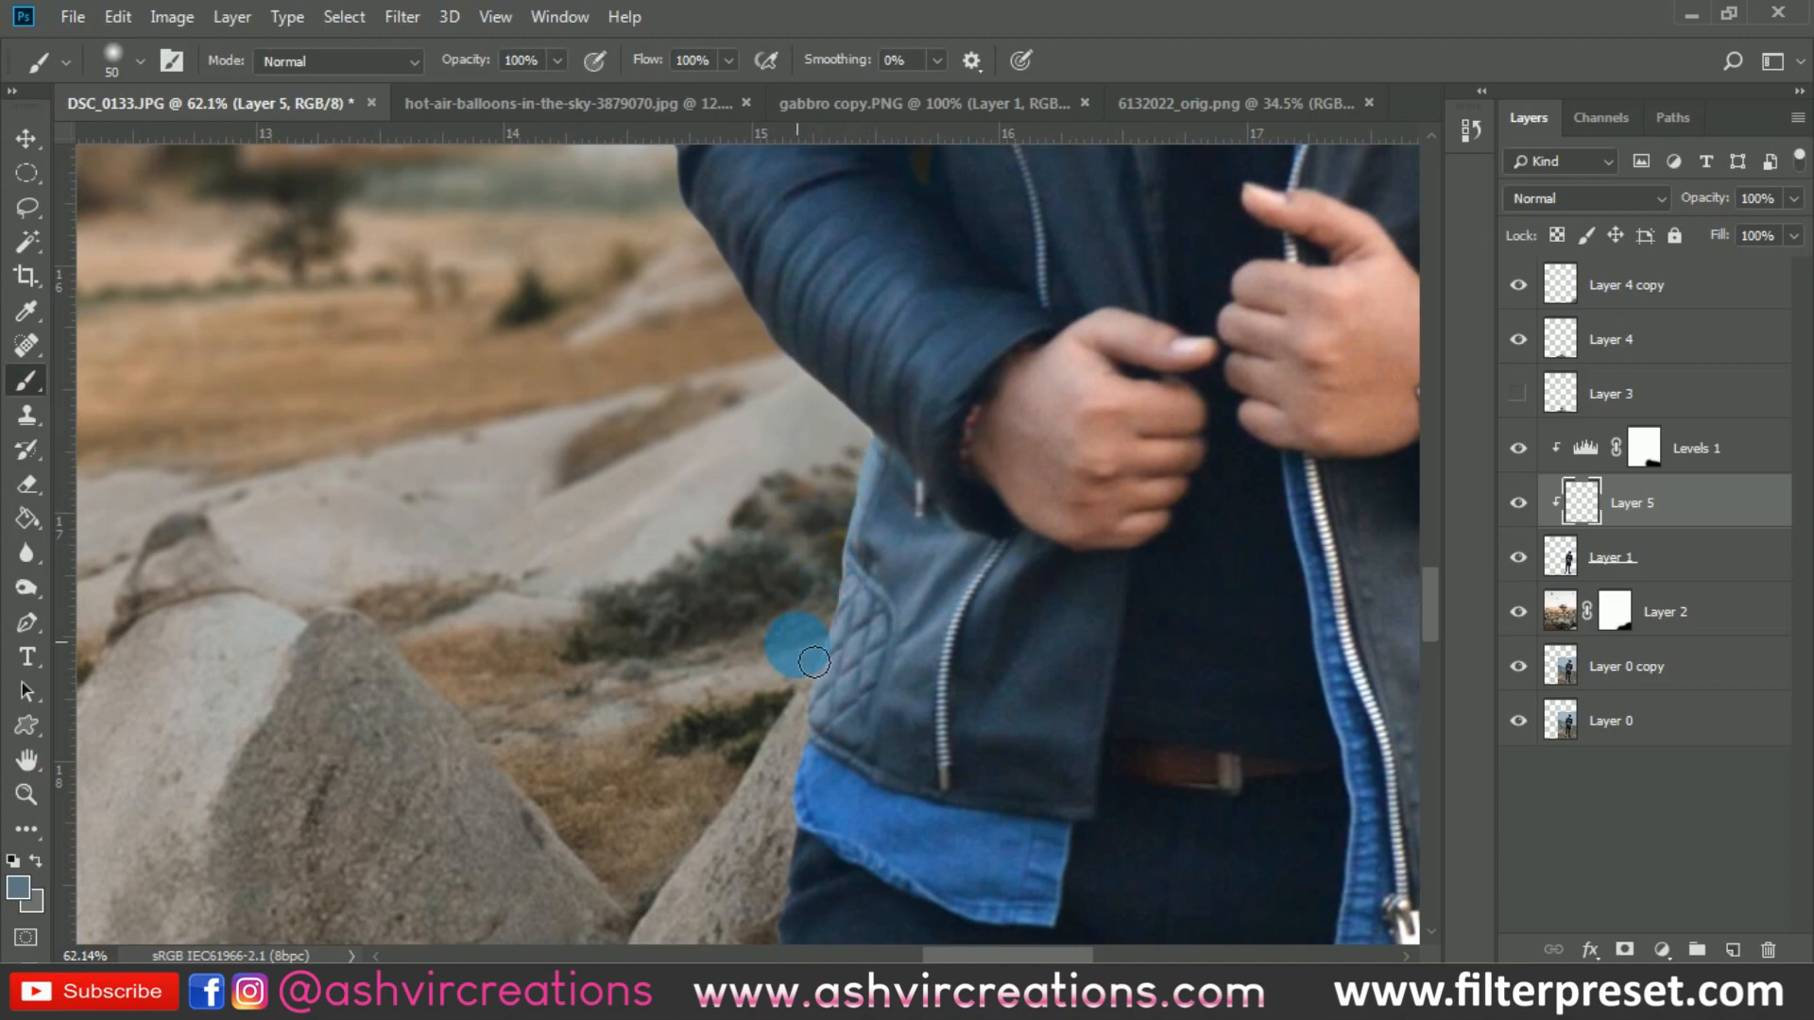
- Paint over the light fringe along the outer sleeve of the man's watch arm on Layer 5 with the 50 px brush
scroll(794, 652, "down", 4)
scroll(798, 623, "down", 1)
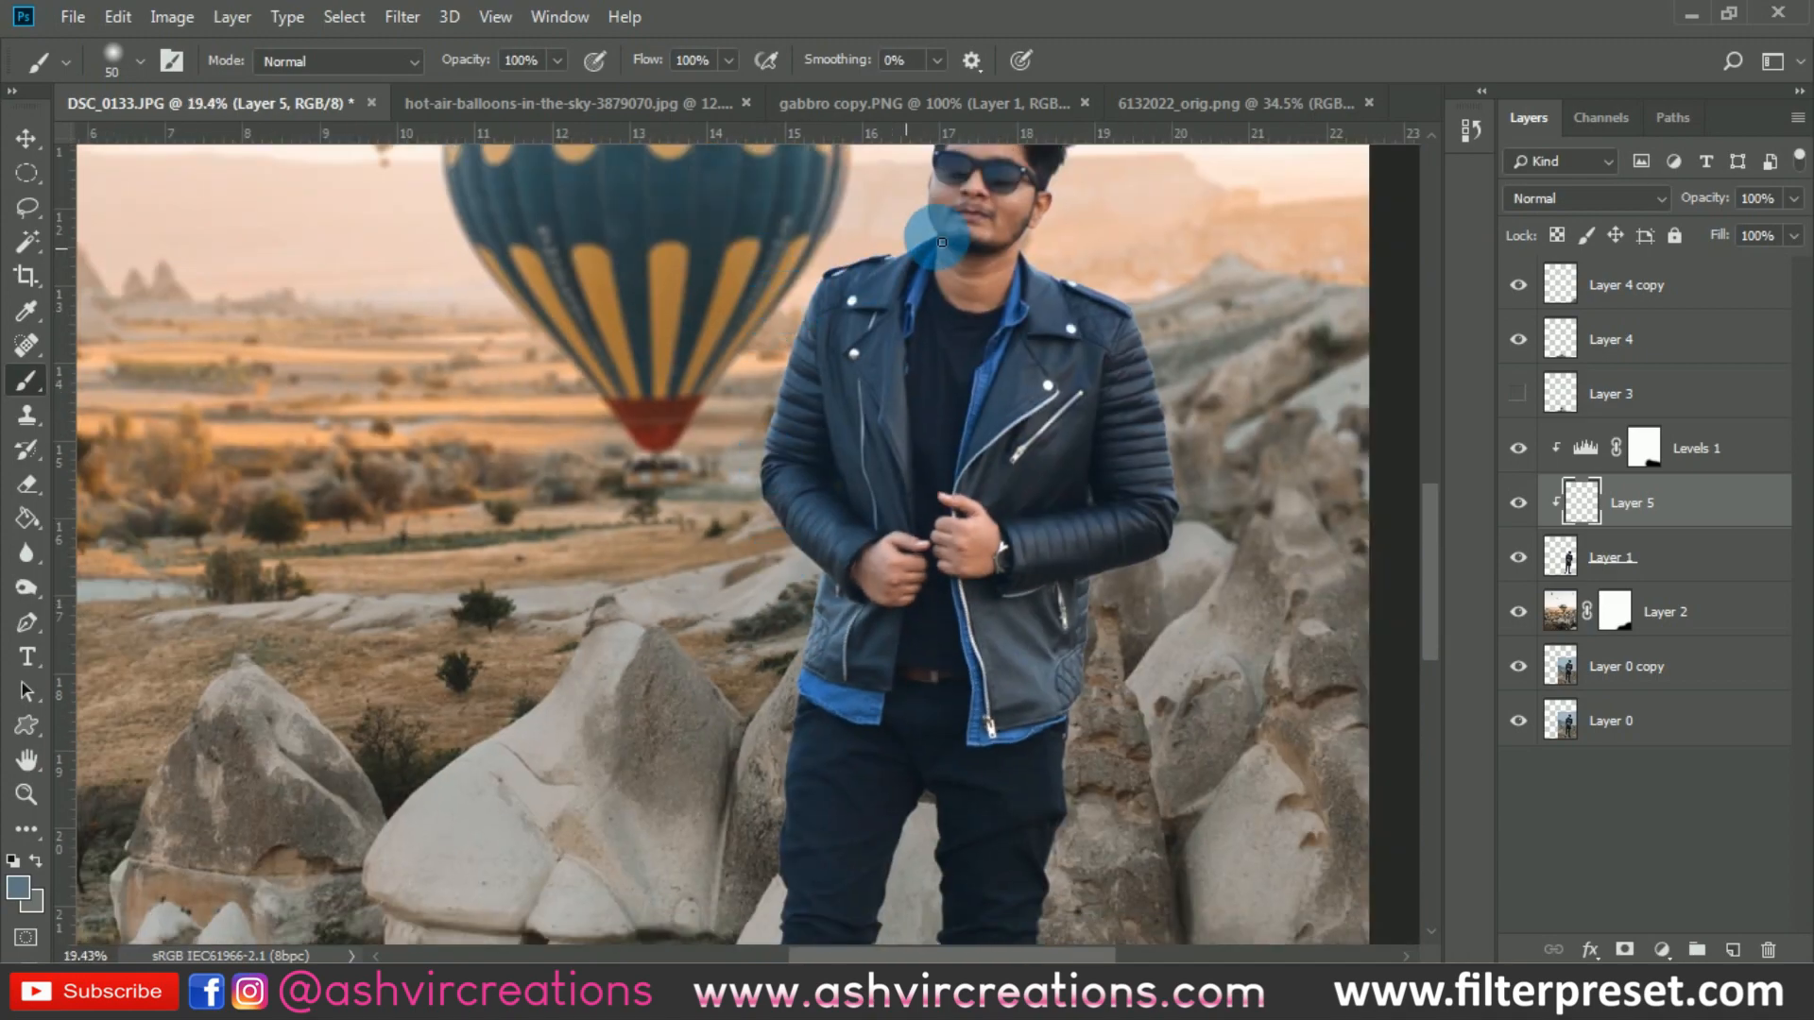
scroll(1171, 378, "up", 4)
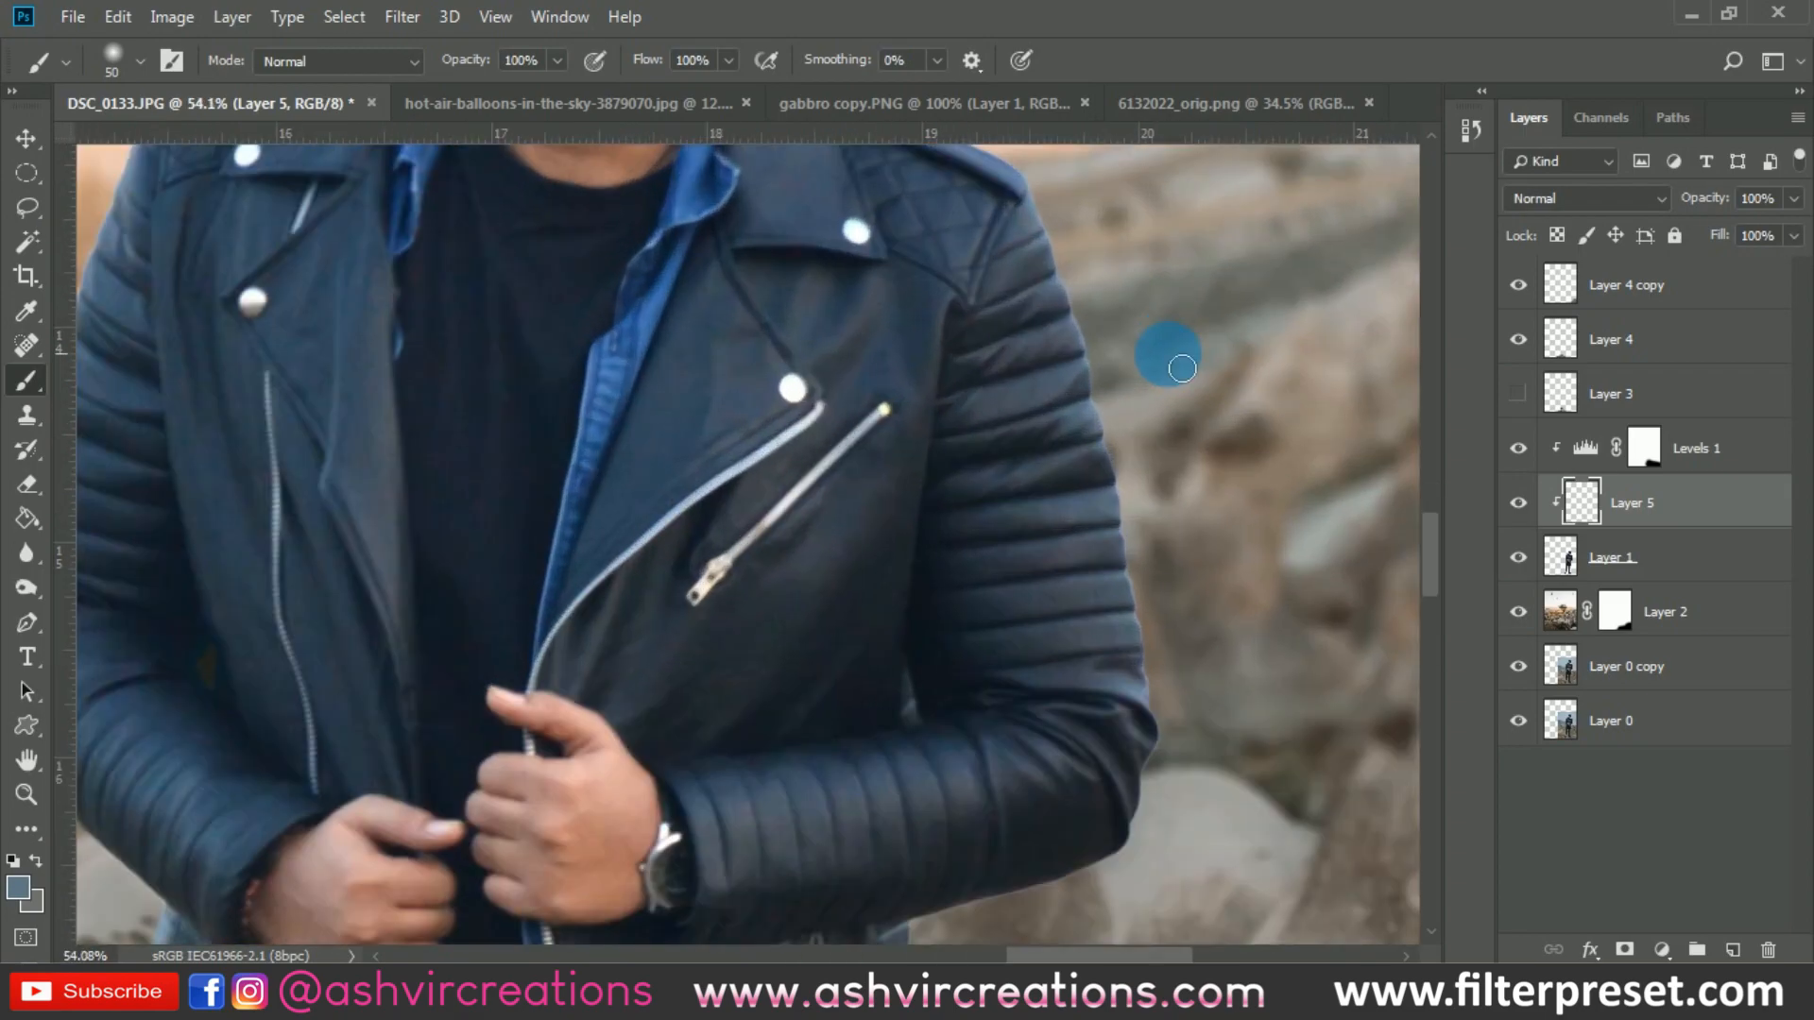
mouse_move(1063, 255)
left_mouse_down()
mouse_move(1046, 211)
mouse_move(1129, 430)
mouse_move(1150, 586)
left_mouse_up()
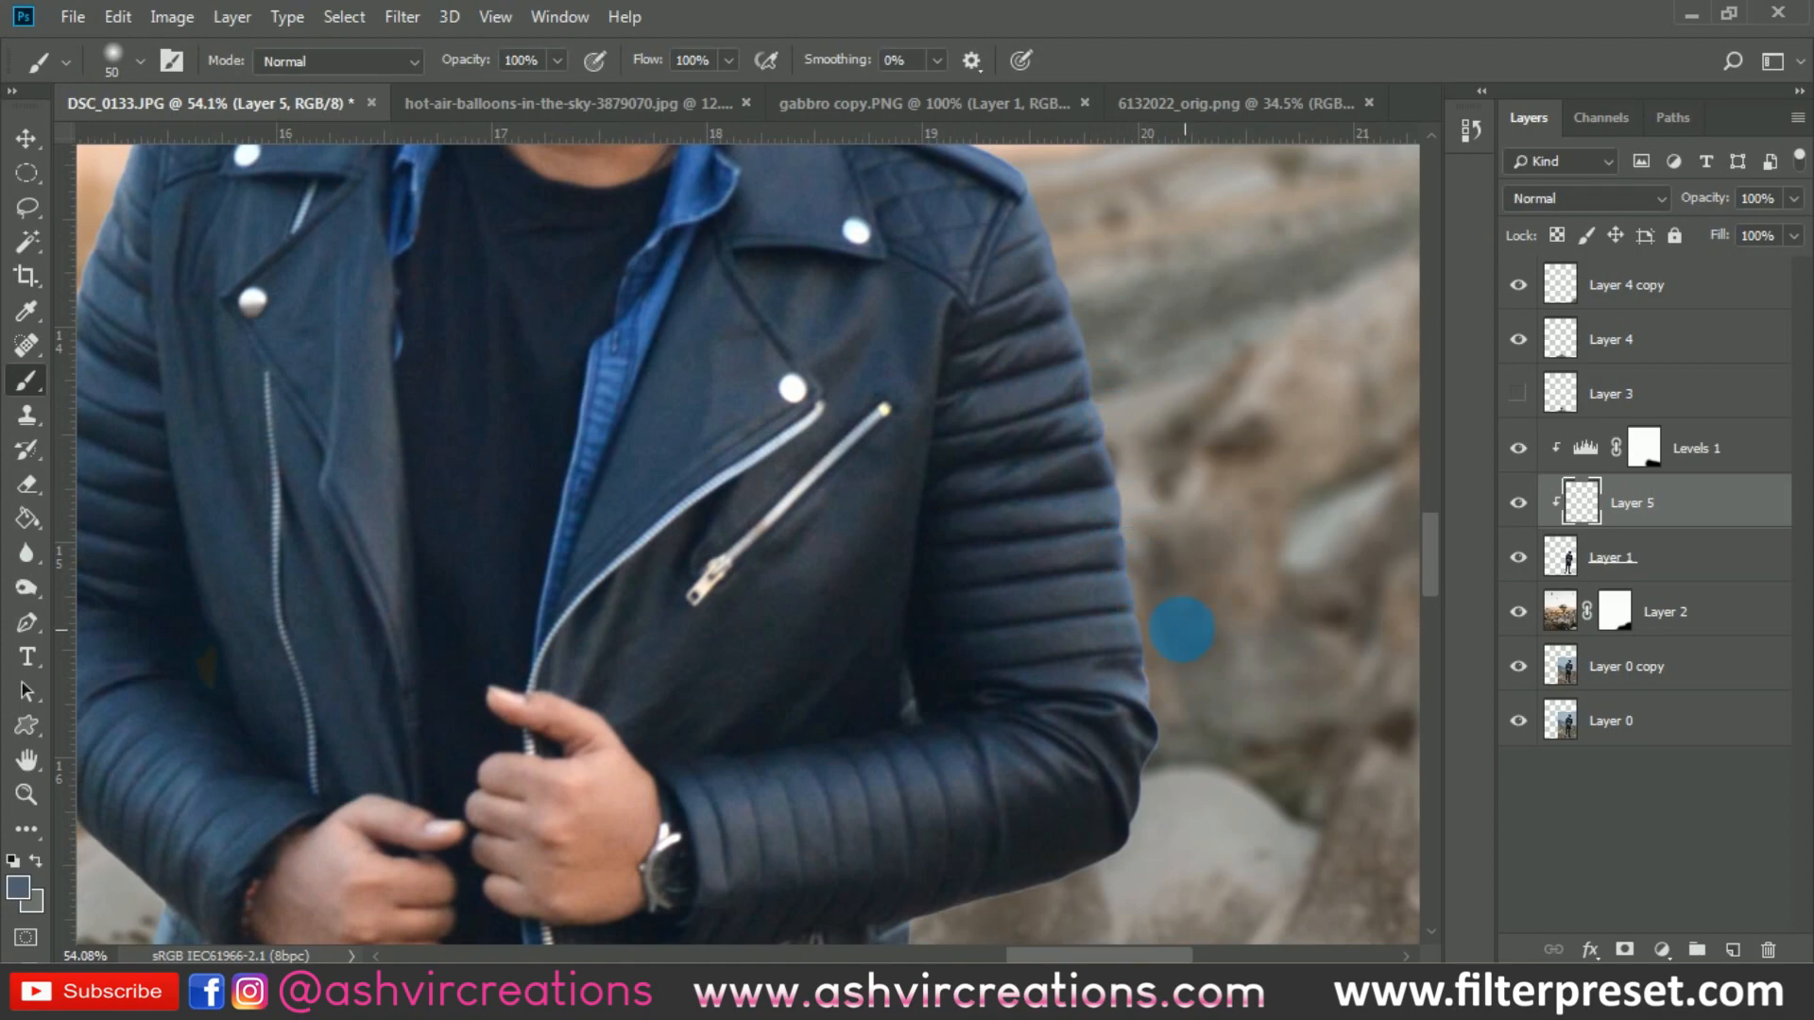
mouse_move(1171, 667)
left_mouse_down()
mouse_move(1186, 760)
mouse_move(1170, 748)
mouse_move(1171, 694)
left_mouse_up()
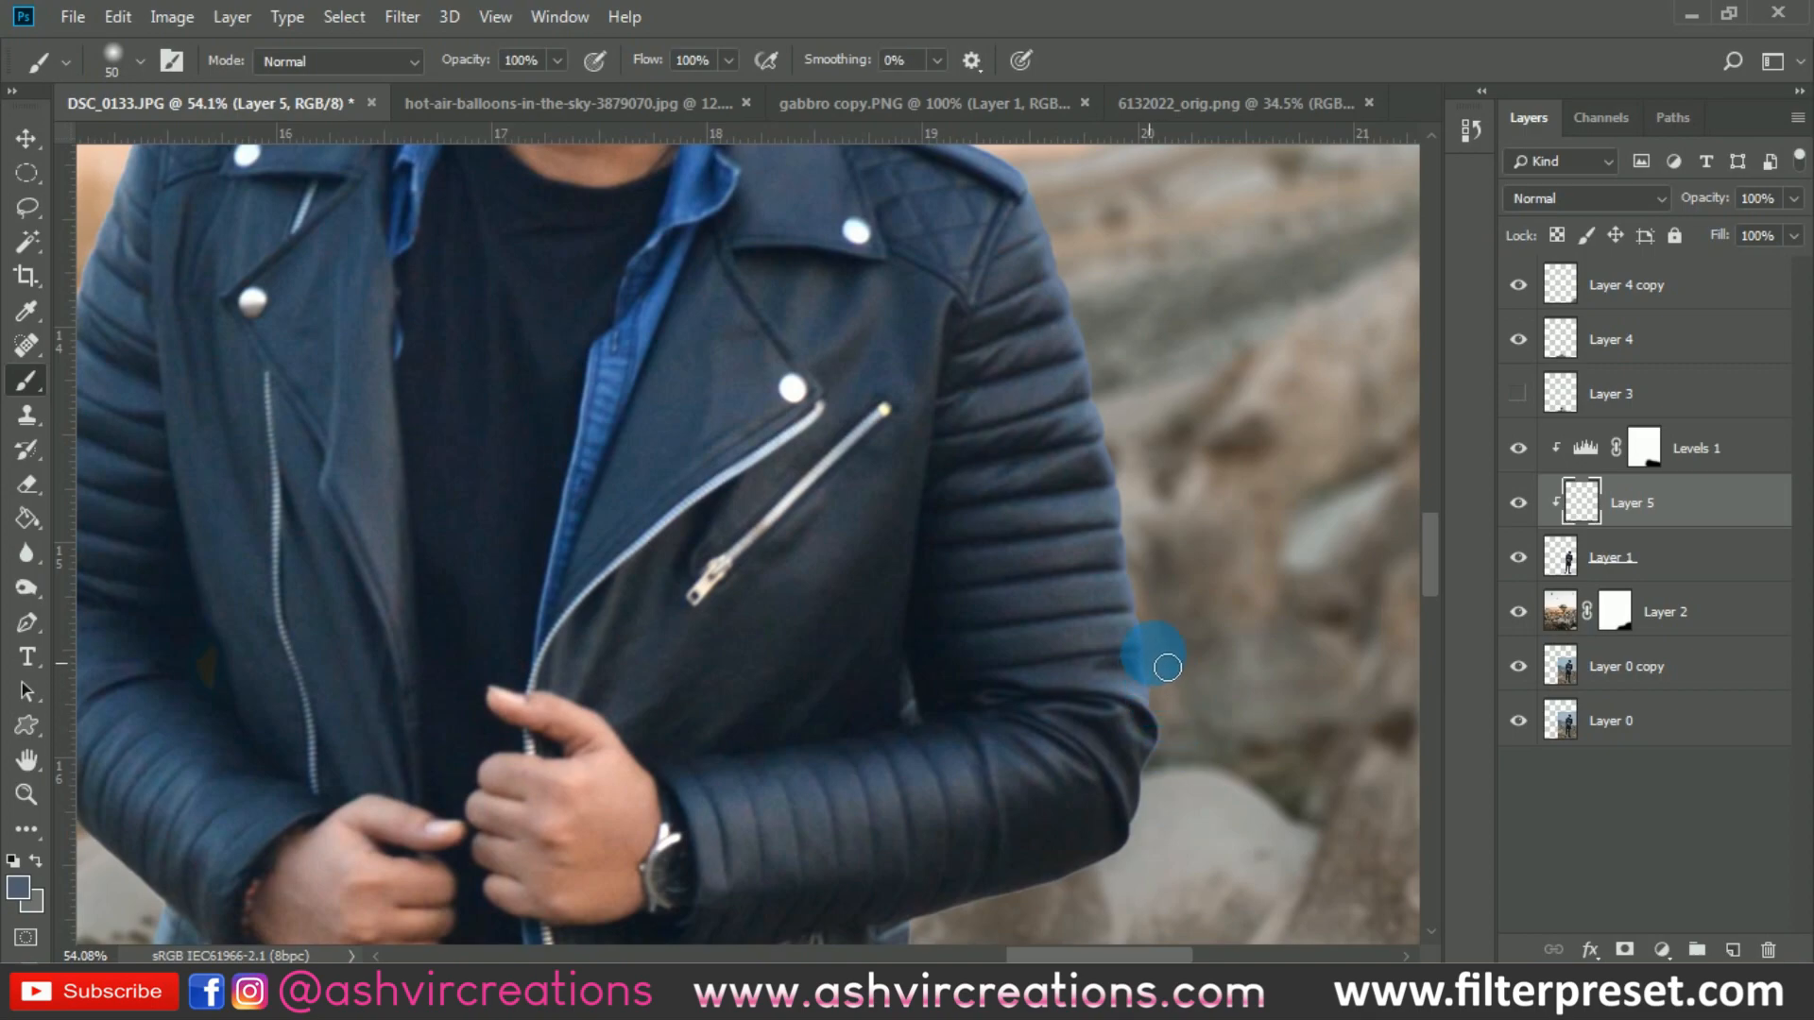
- Paint over the light fringe on the jacket's lower side edge below the watch arm with the 50 px brush
scroll(1167, 667, "down", 5)
scroll(1110, 735, "up", 4)
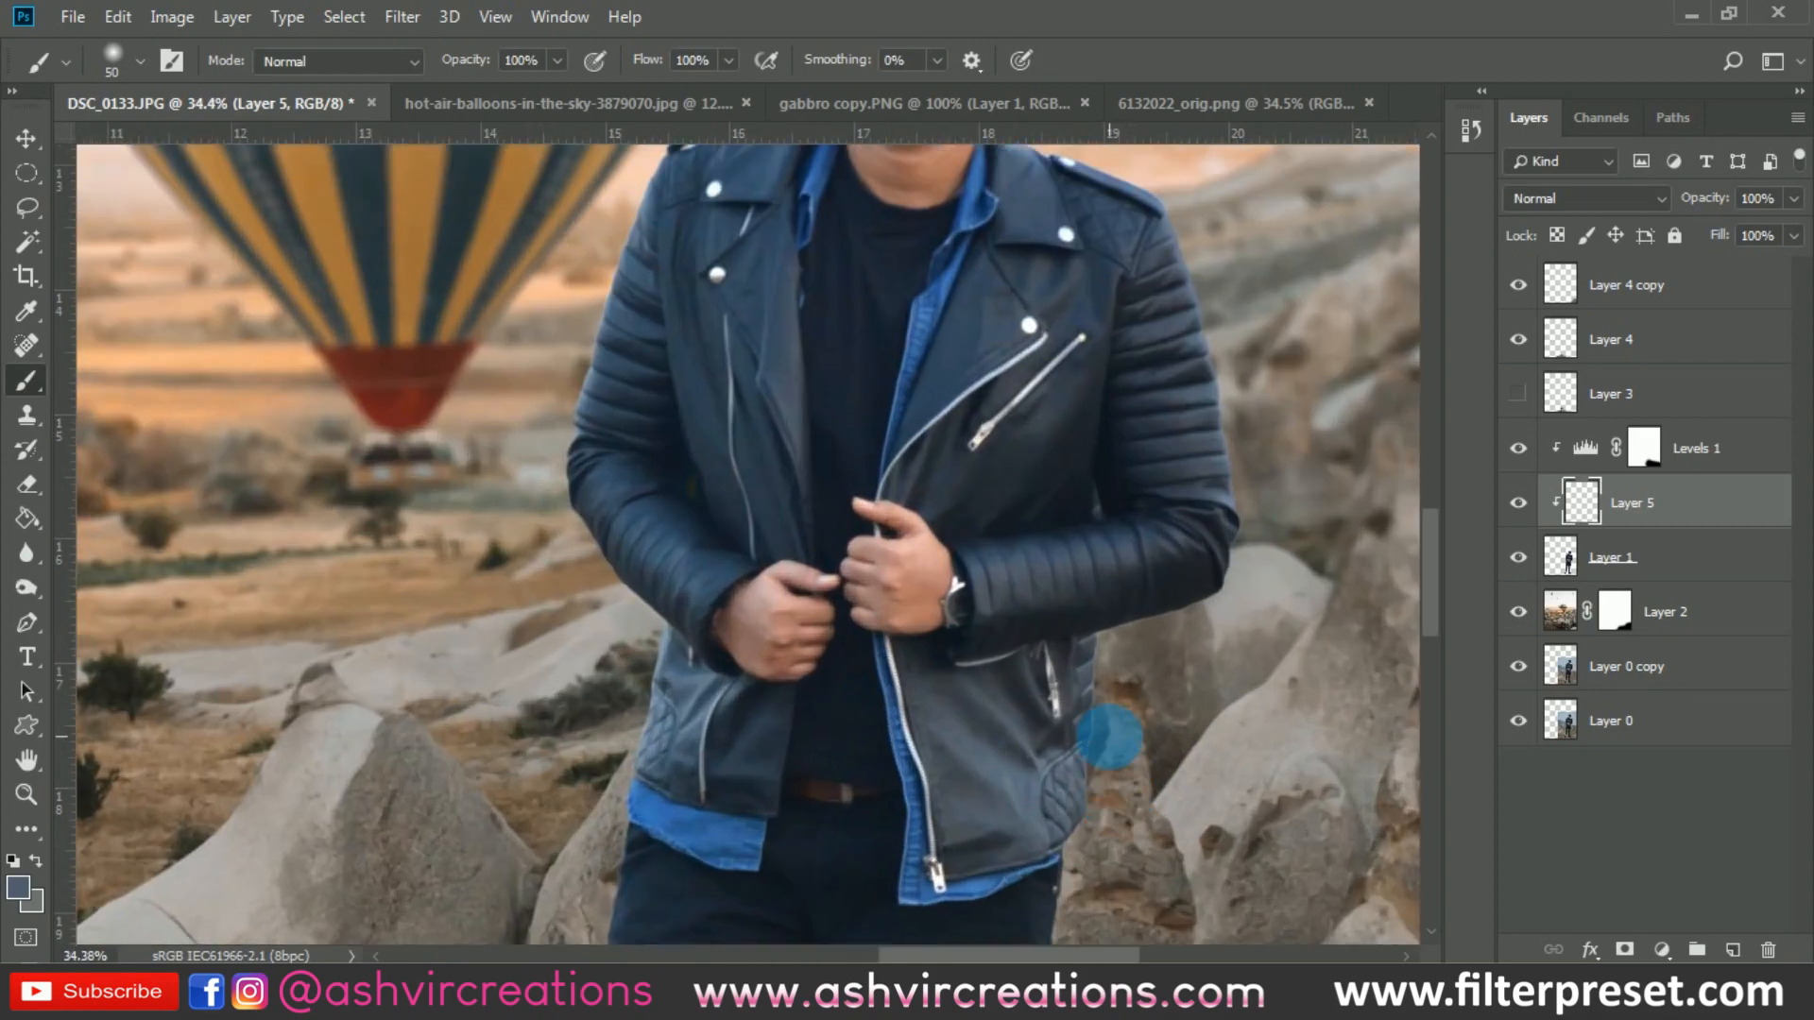
scroll(1110, 735, "up", 2)
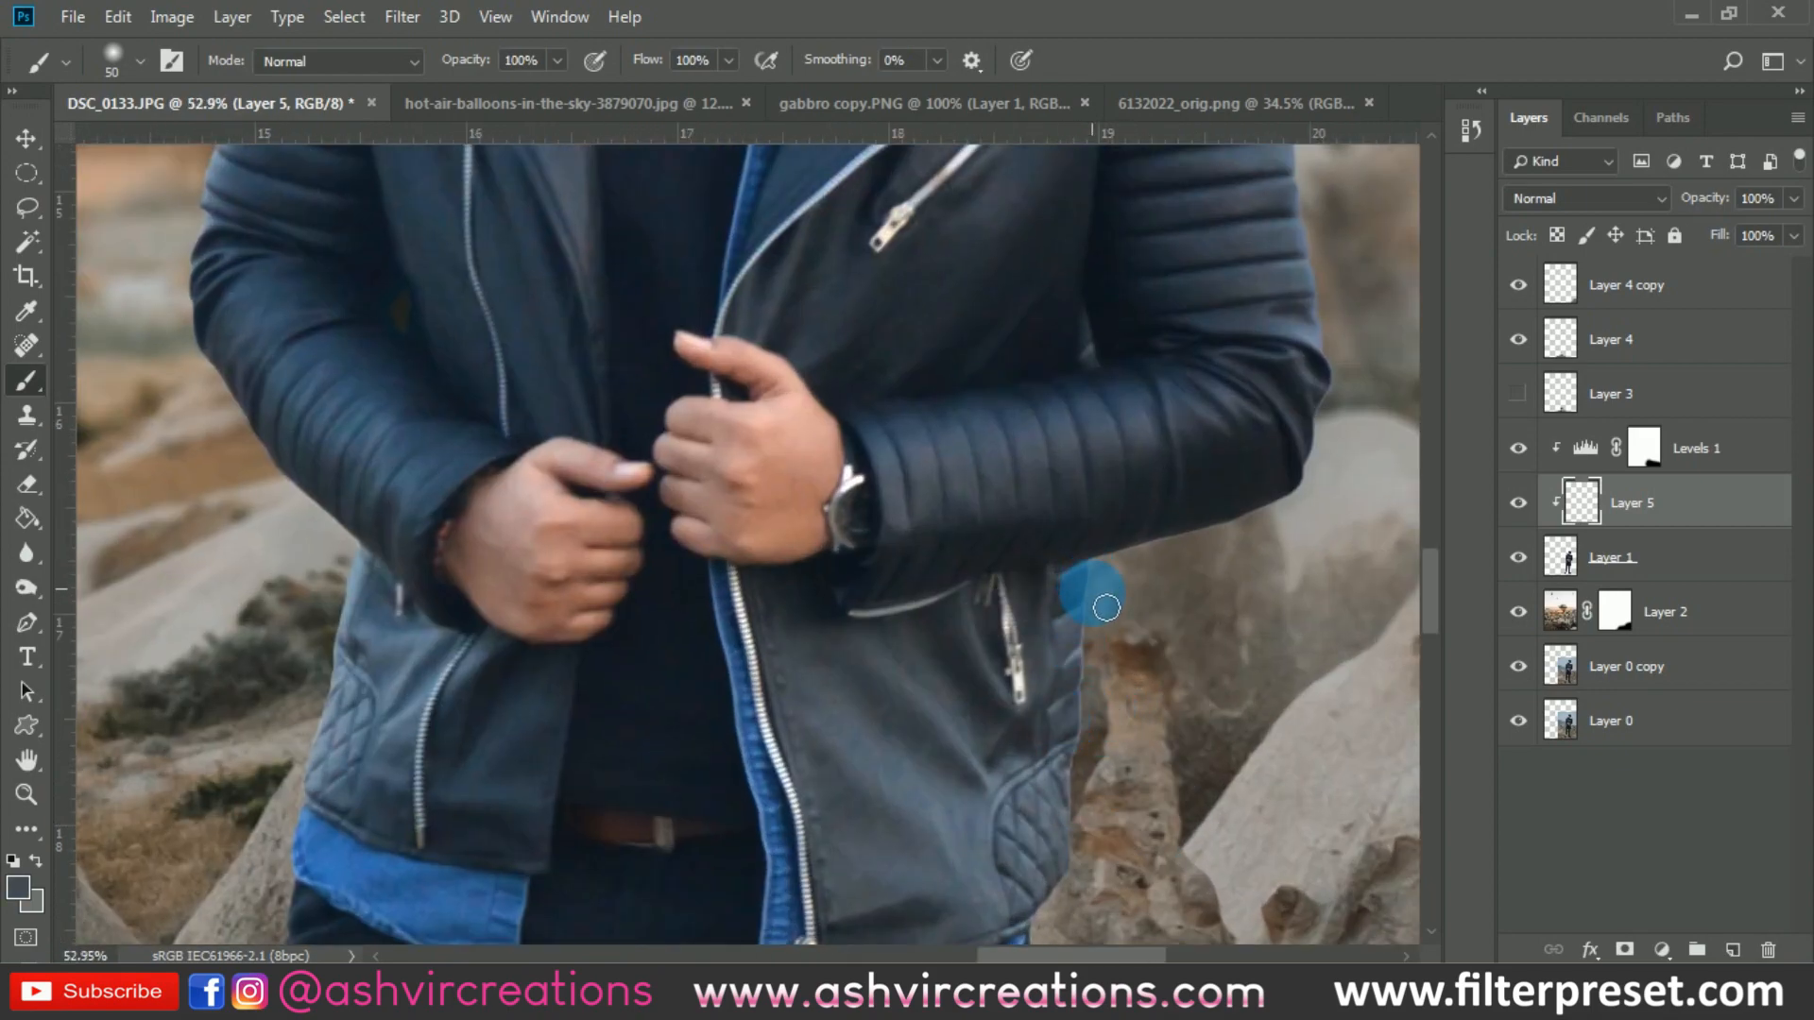
mouse_move(1091, 670)
left_mouse_down()
mouse_move(1097, 653)
mouse_move(1092, 840)
left_mouse_up()
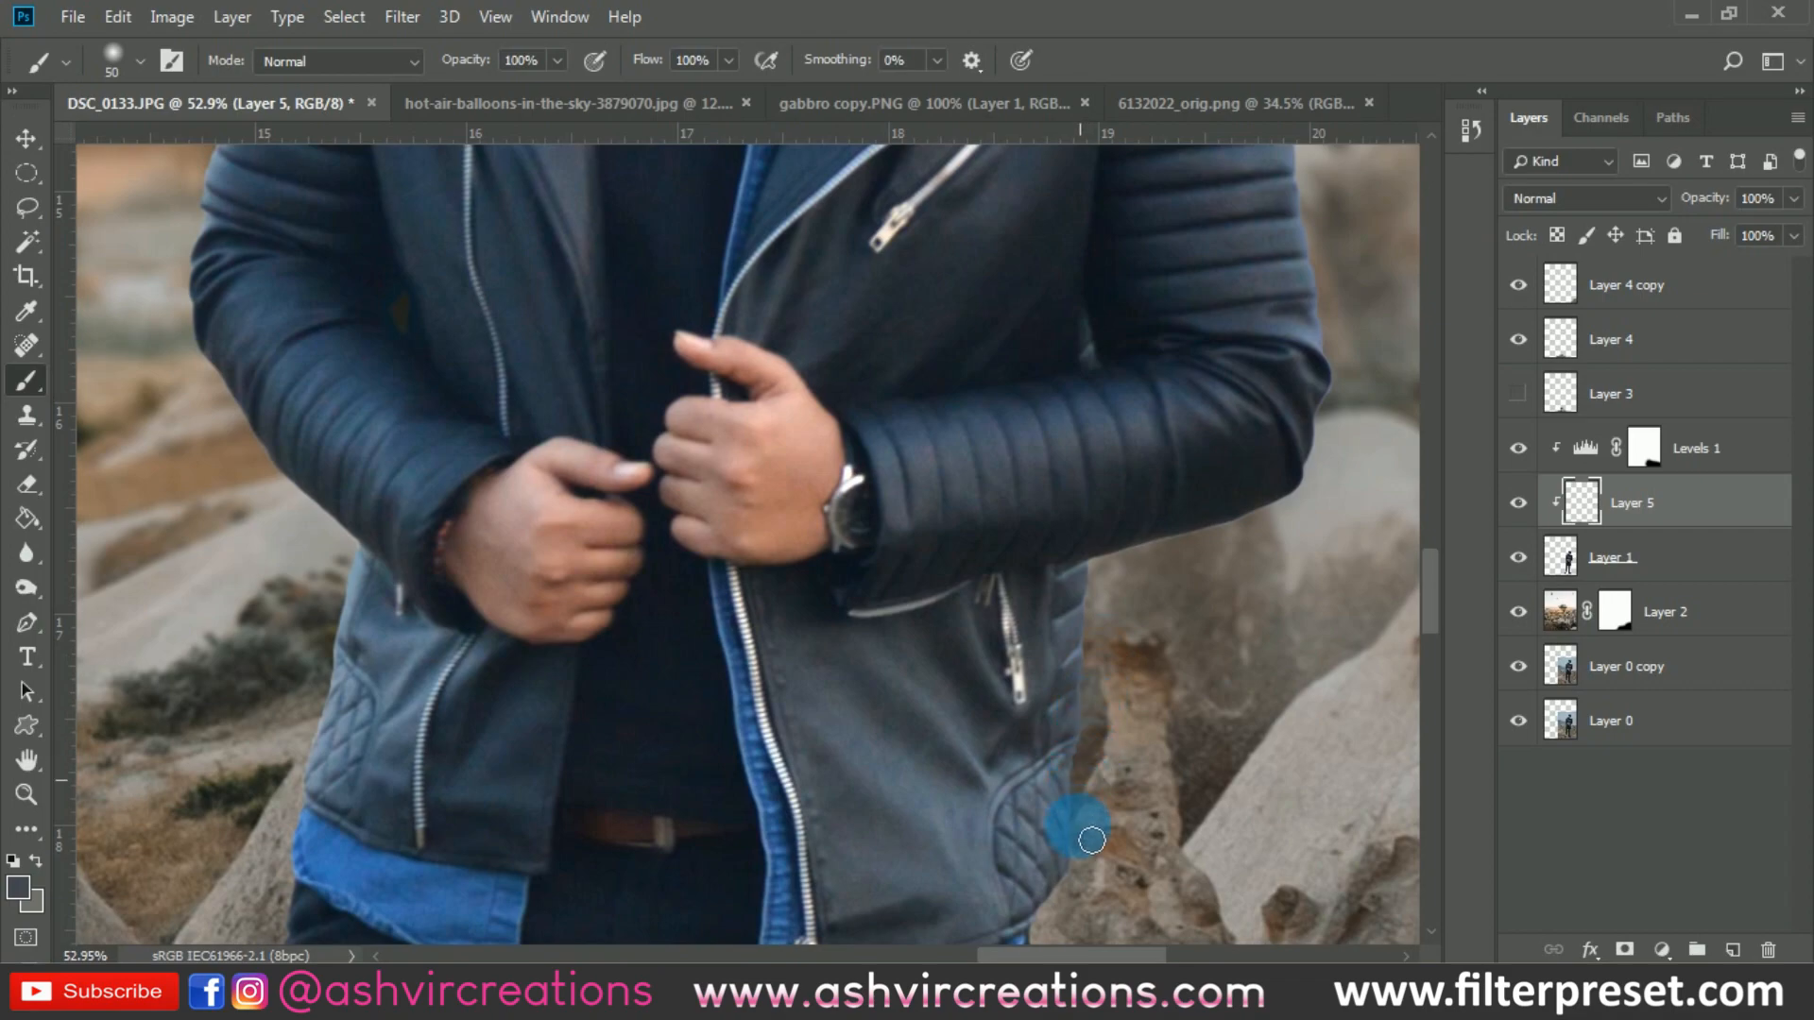
- Merge all layers from Layer 0 copy up to Layer 4 copy into one layer, leaving Layer 0 separate
scroll(1101, 814, "down", 6)
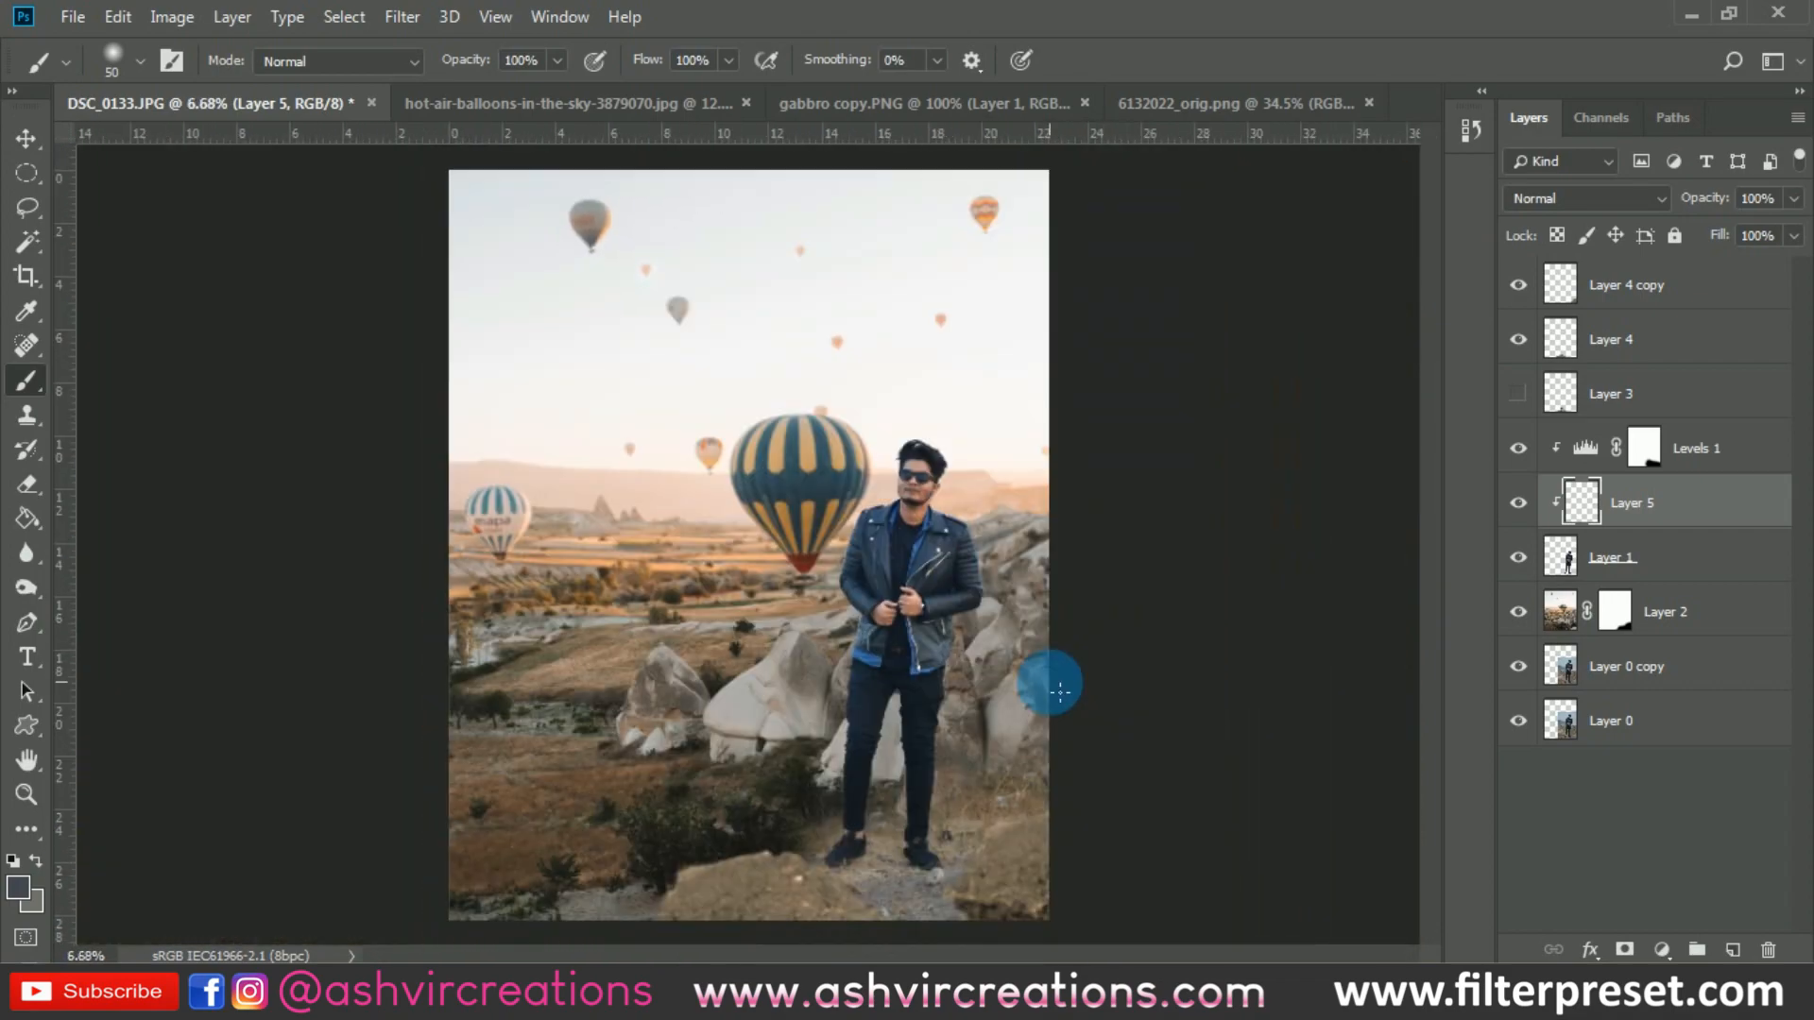
key("v")
scroll(1009, 610, "up", 1)
left_click(1609, 517)
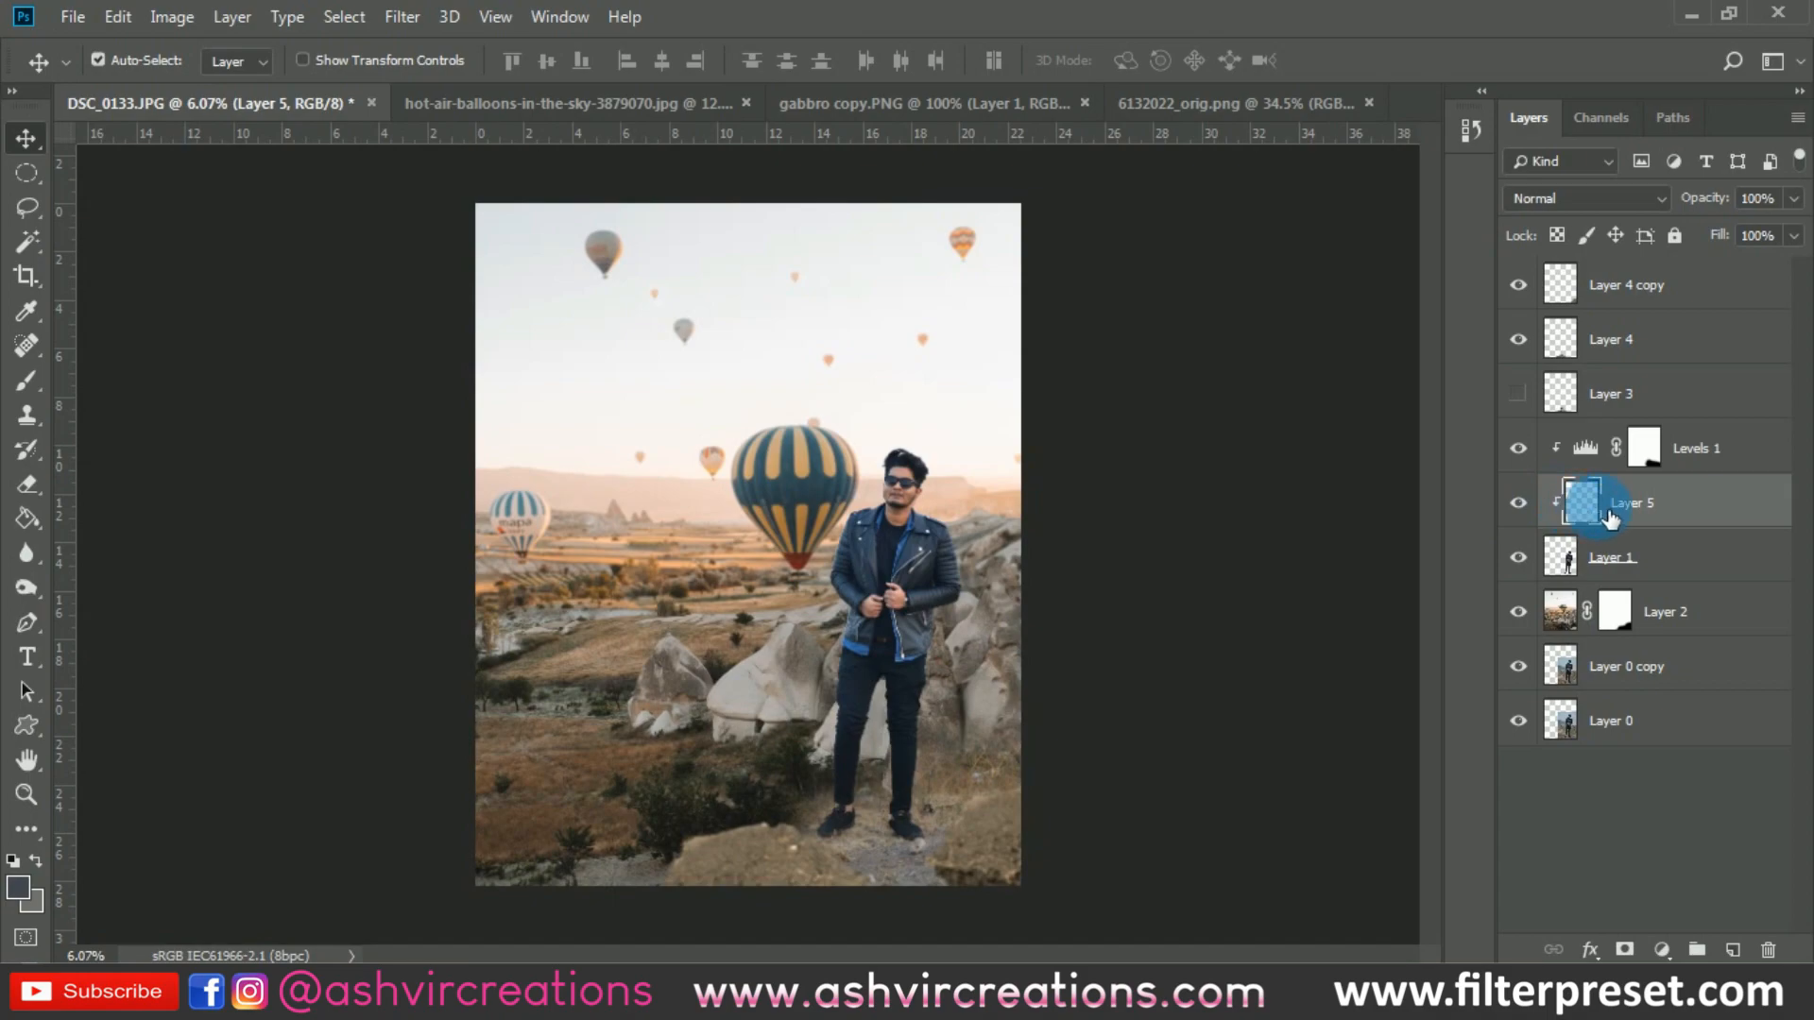
left_click(1644, 671)
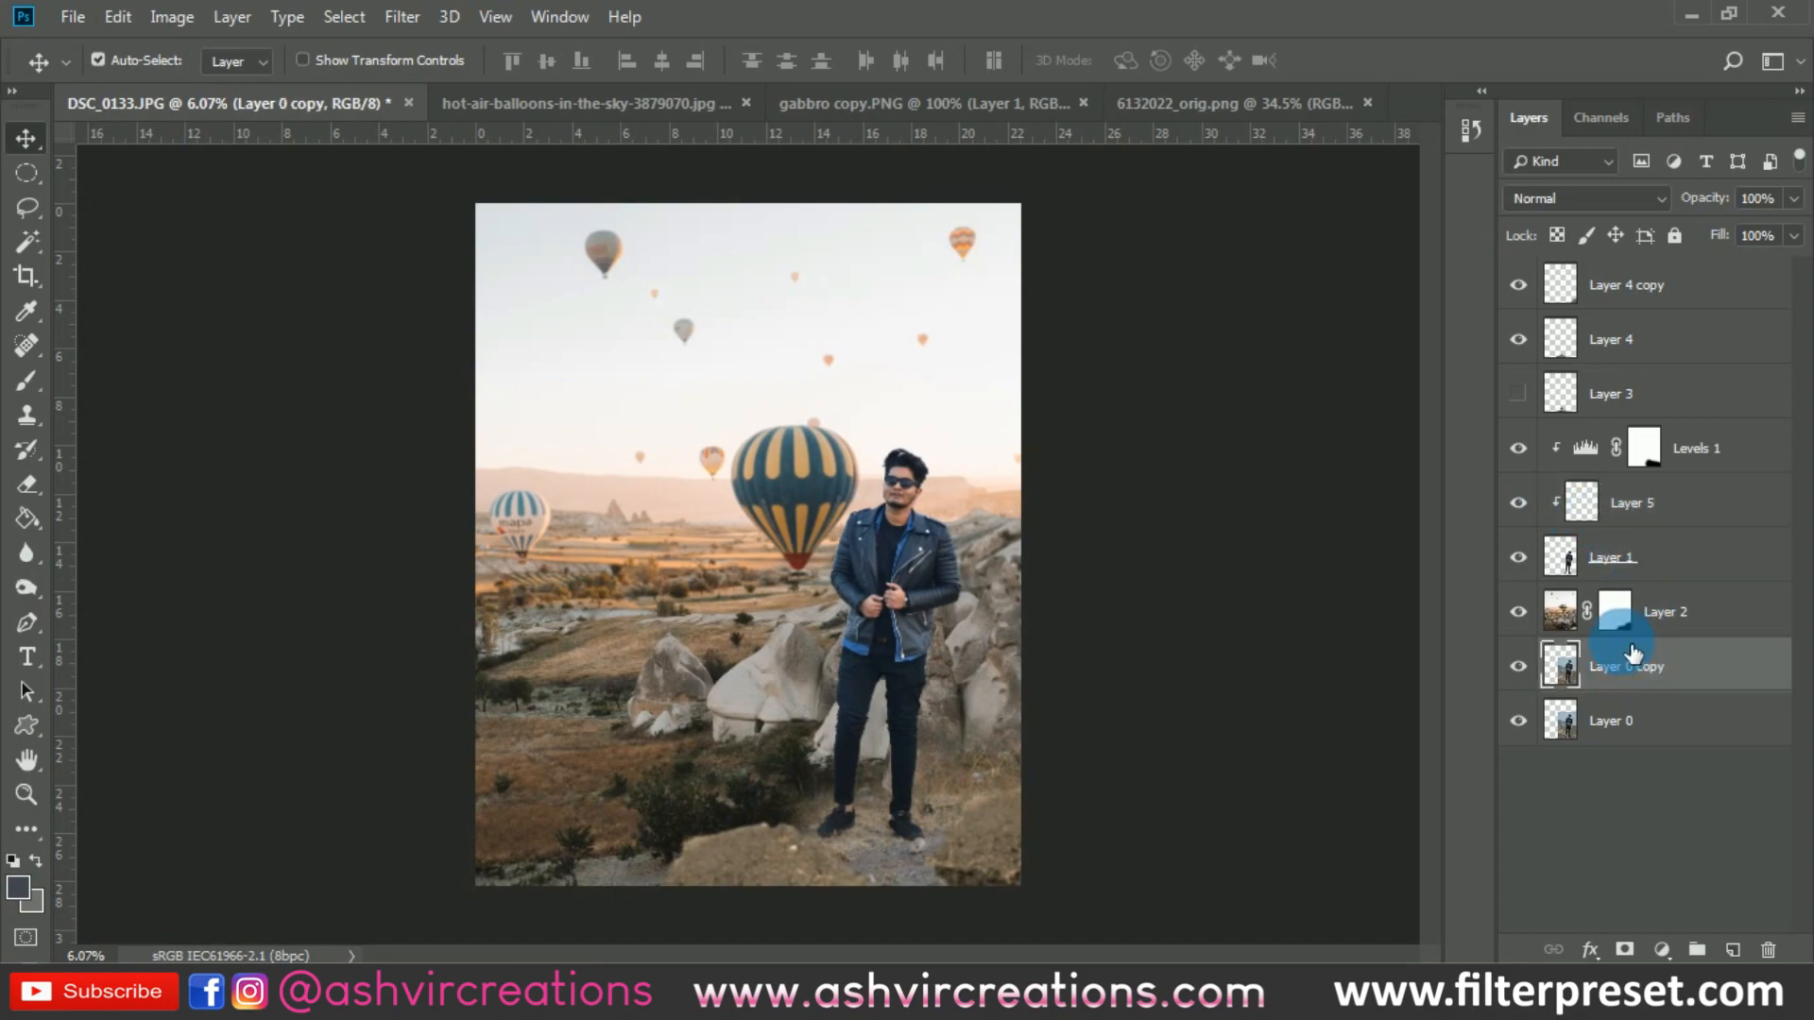
left_click(1717, 295, "shift")
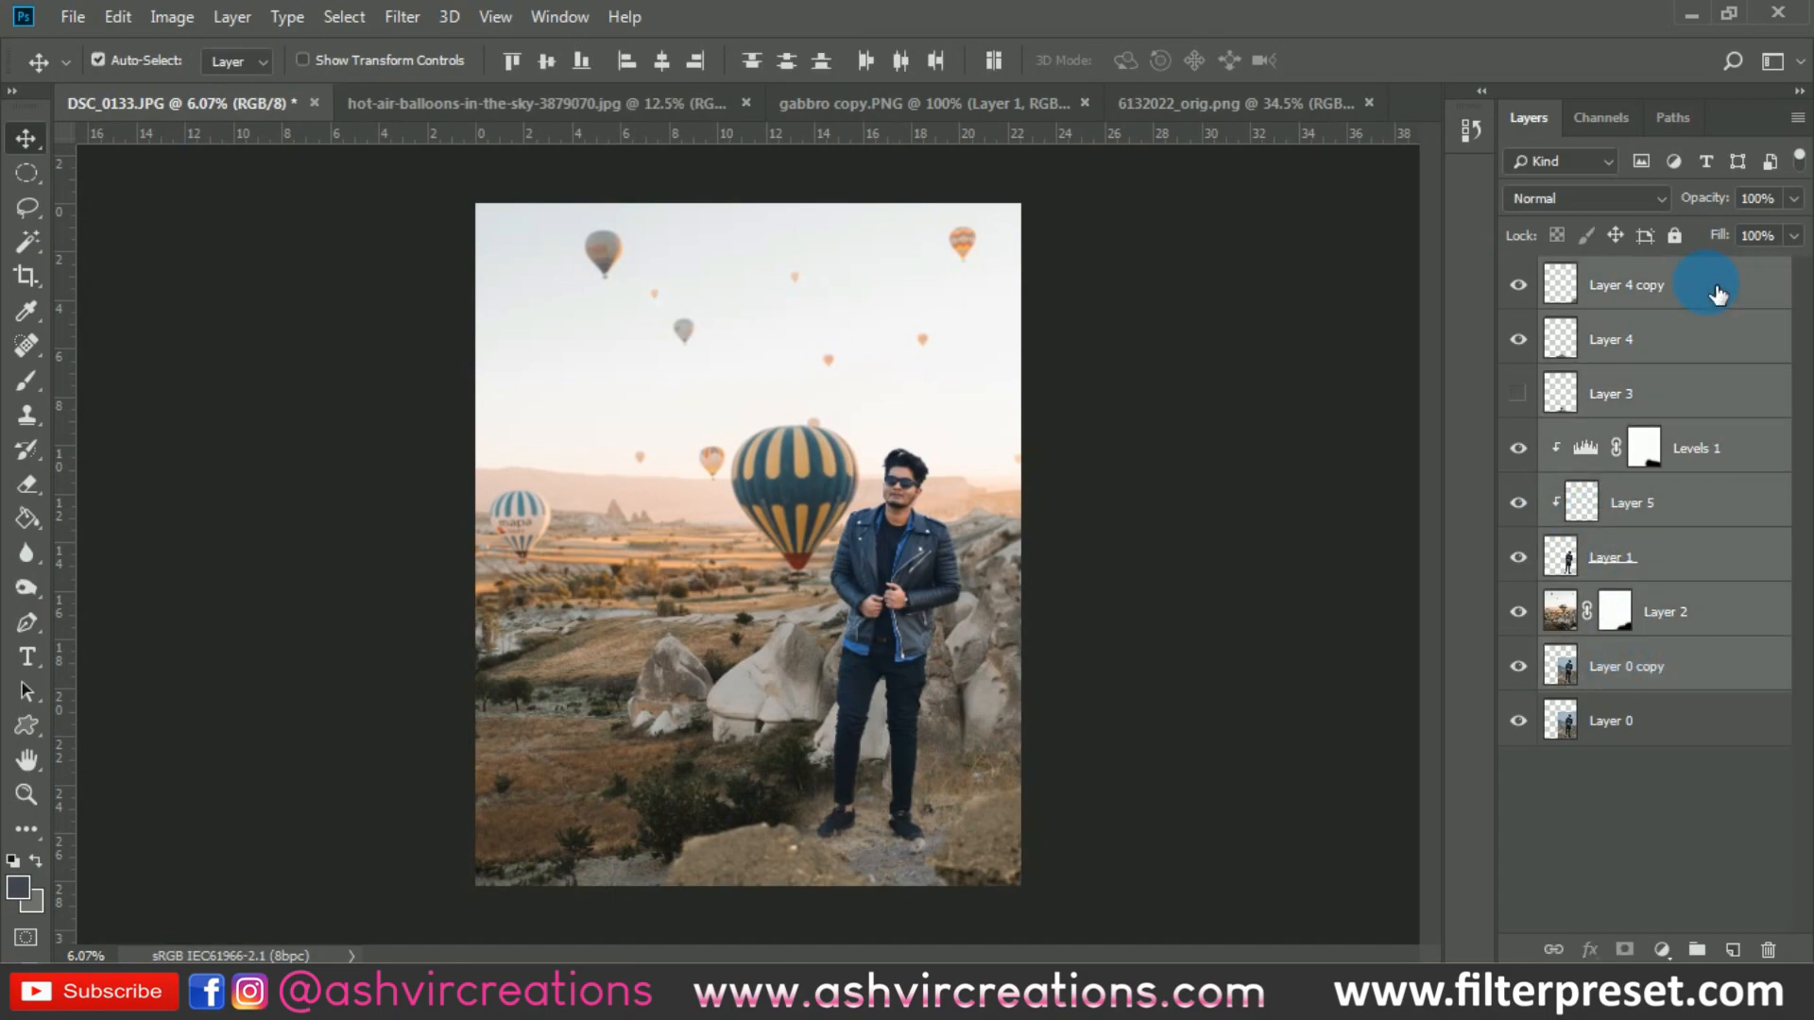
right_click(1707, 283)
left_click(1459, 739)
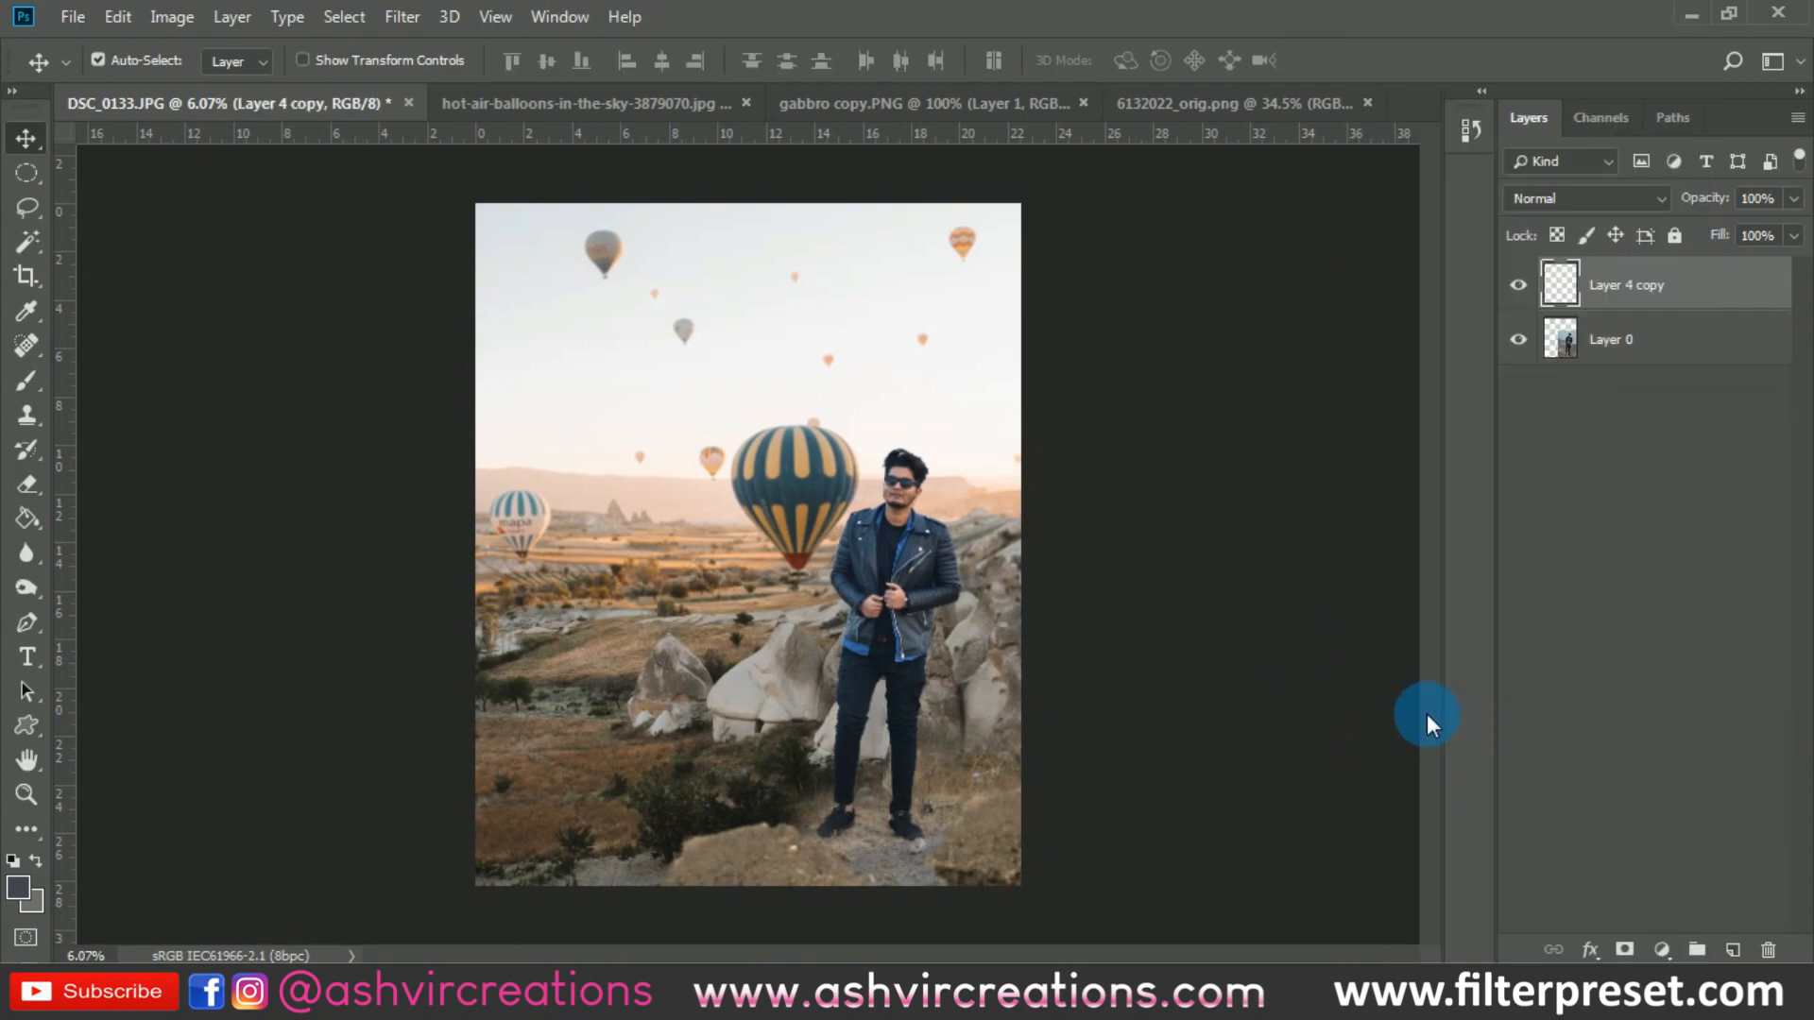
left_click(16, 274)
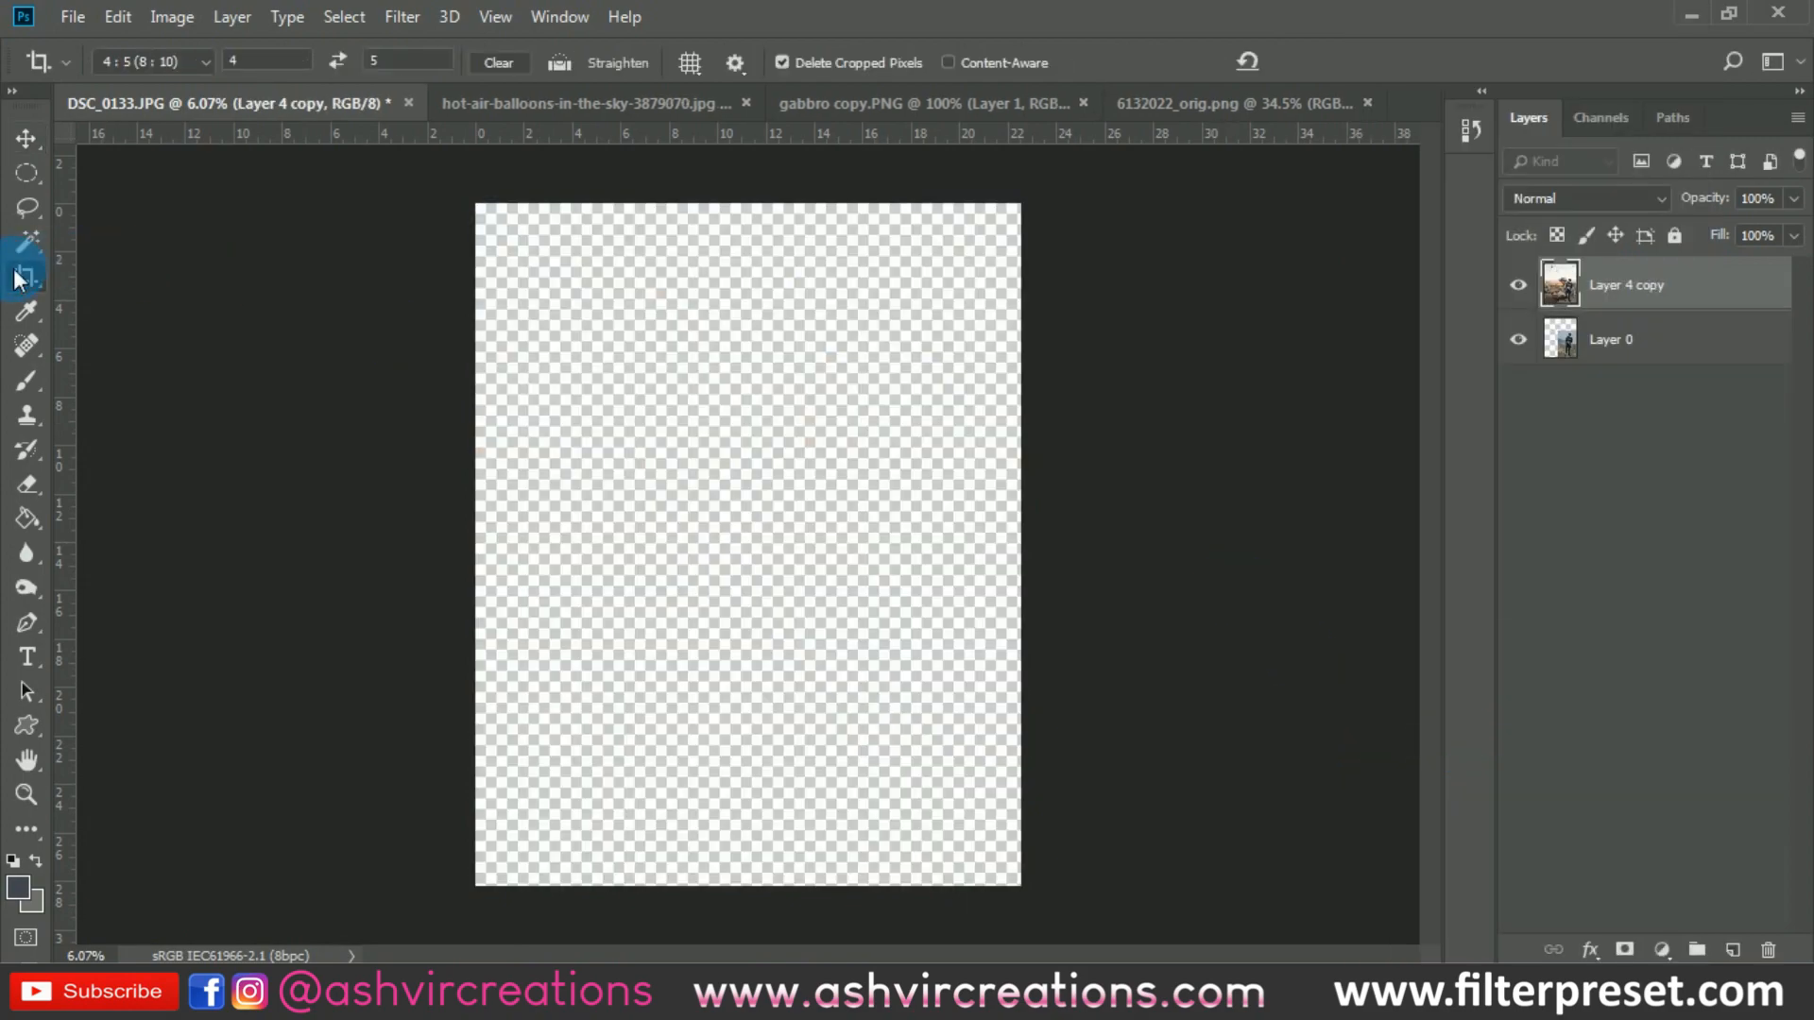
key("v")
scroll(461, 366, "up", 1)
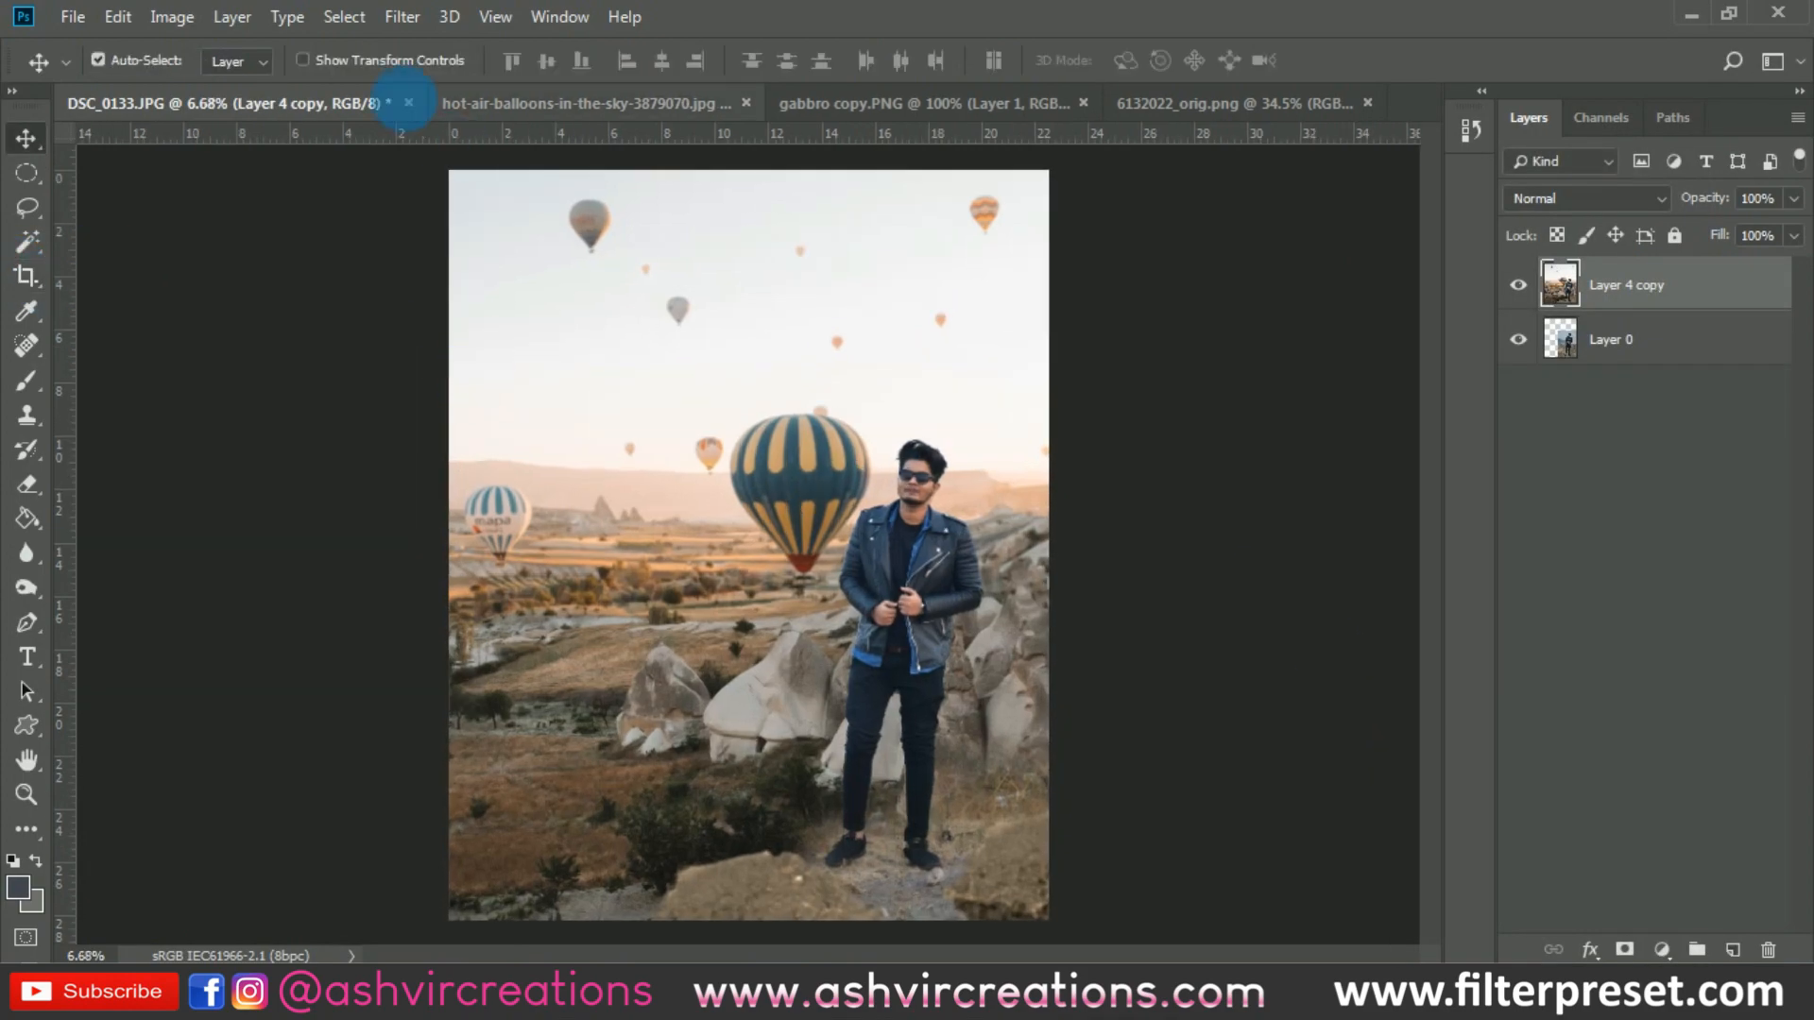
- Open the Camera Raw filter on the merged layer and set Contrast to +20
left_click(393, 24)
left_click(451, 175)
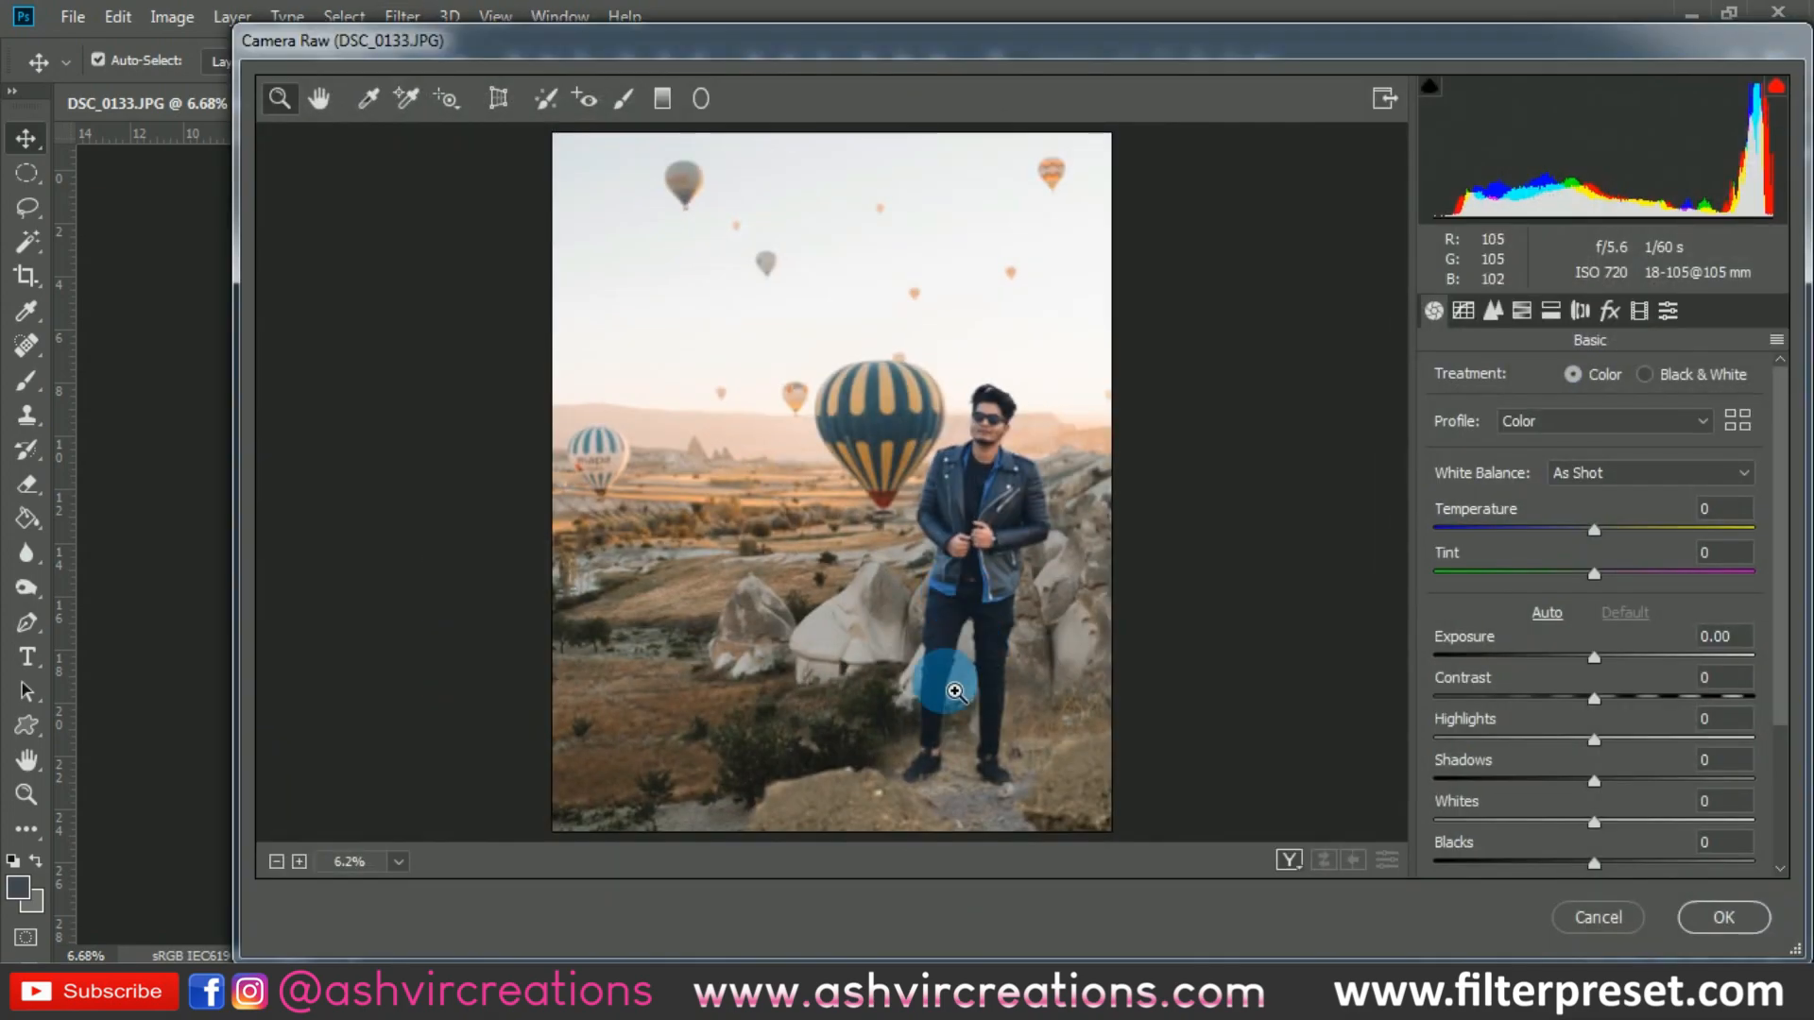
left_click_drag(1618, 704, 1625, 699)
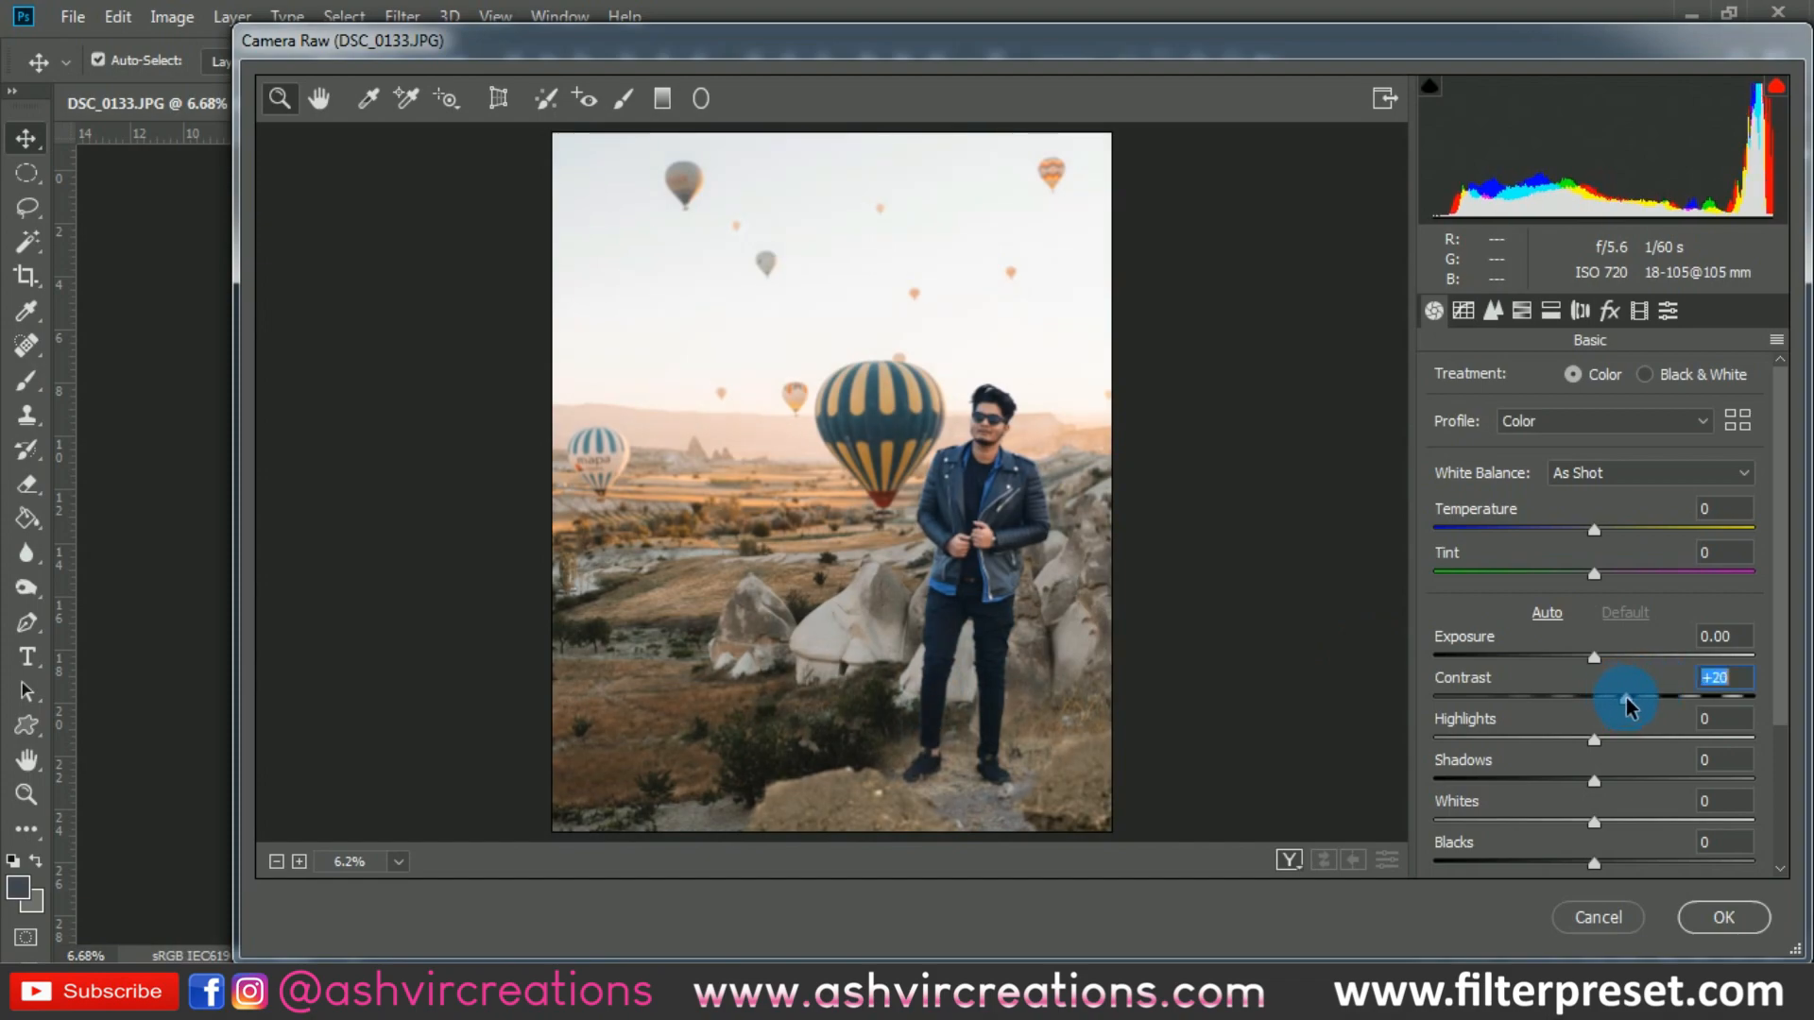
left_click(1047, 631)
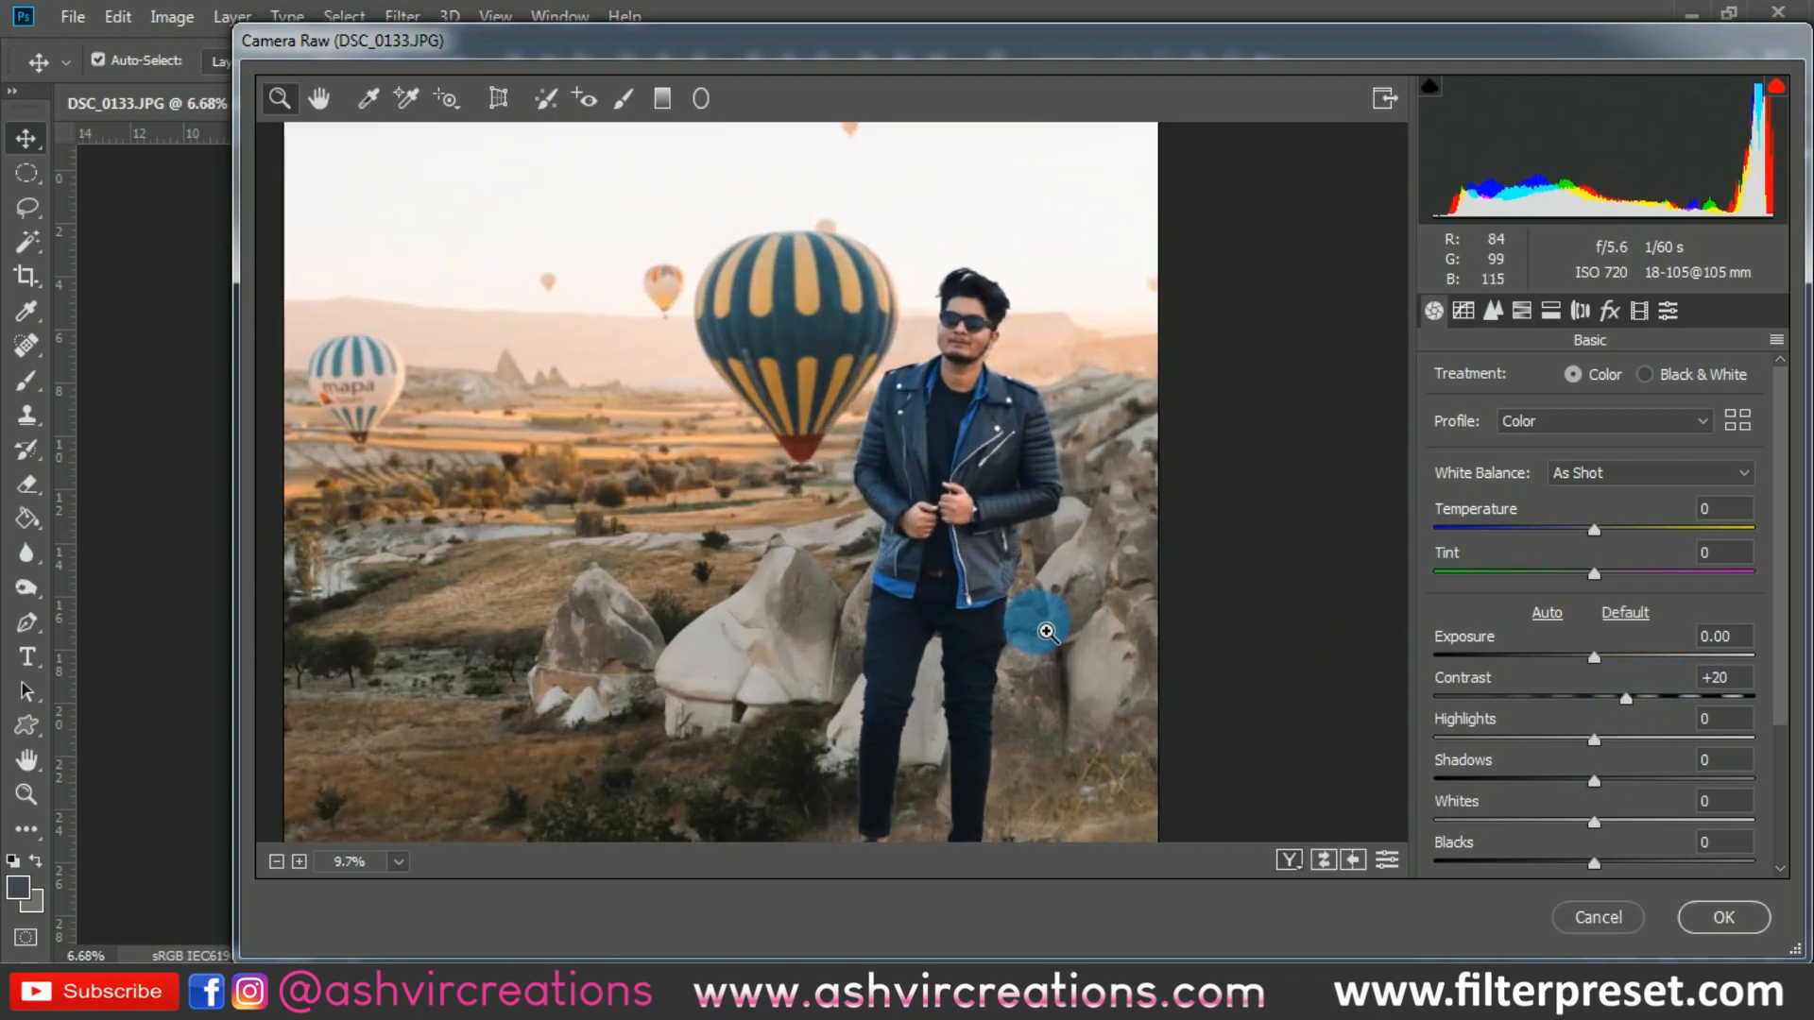
left_click(1035, 619, "alt")
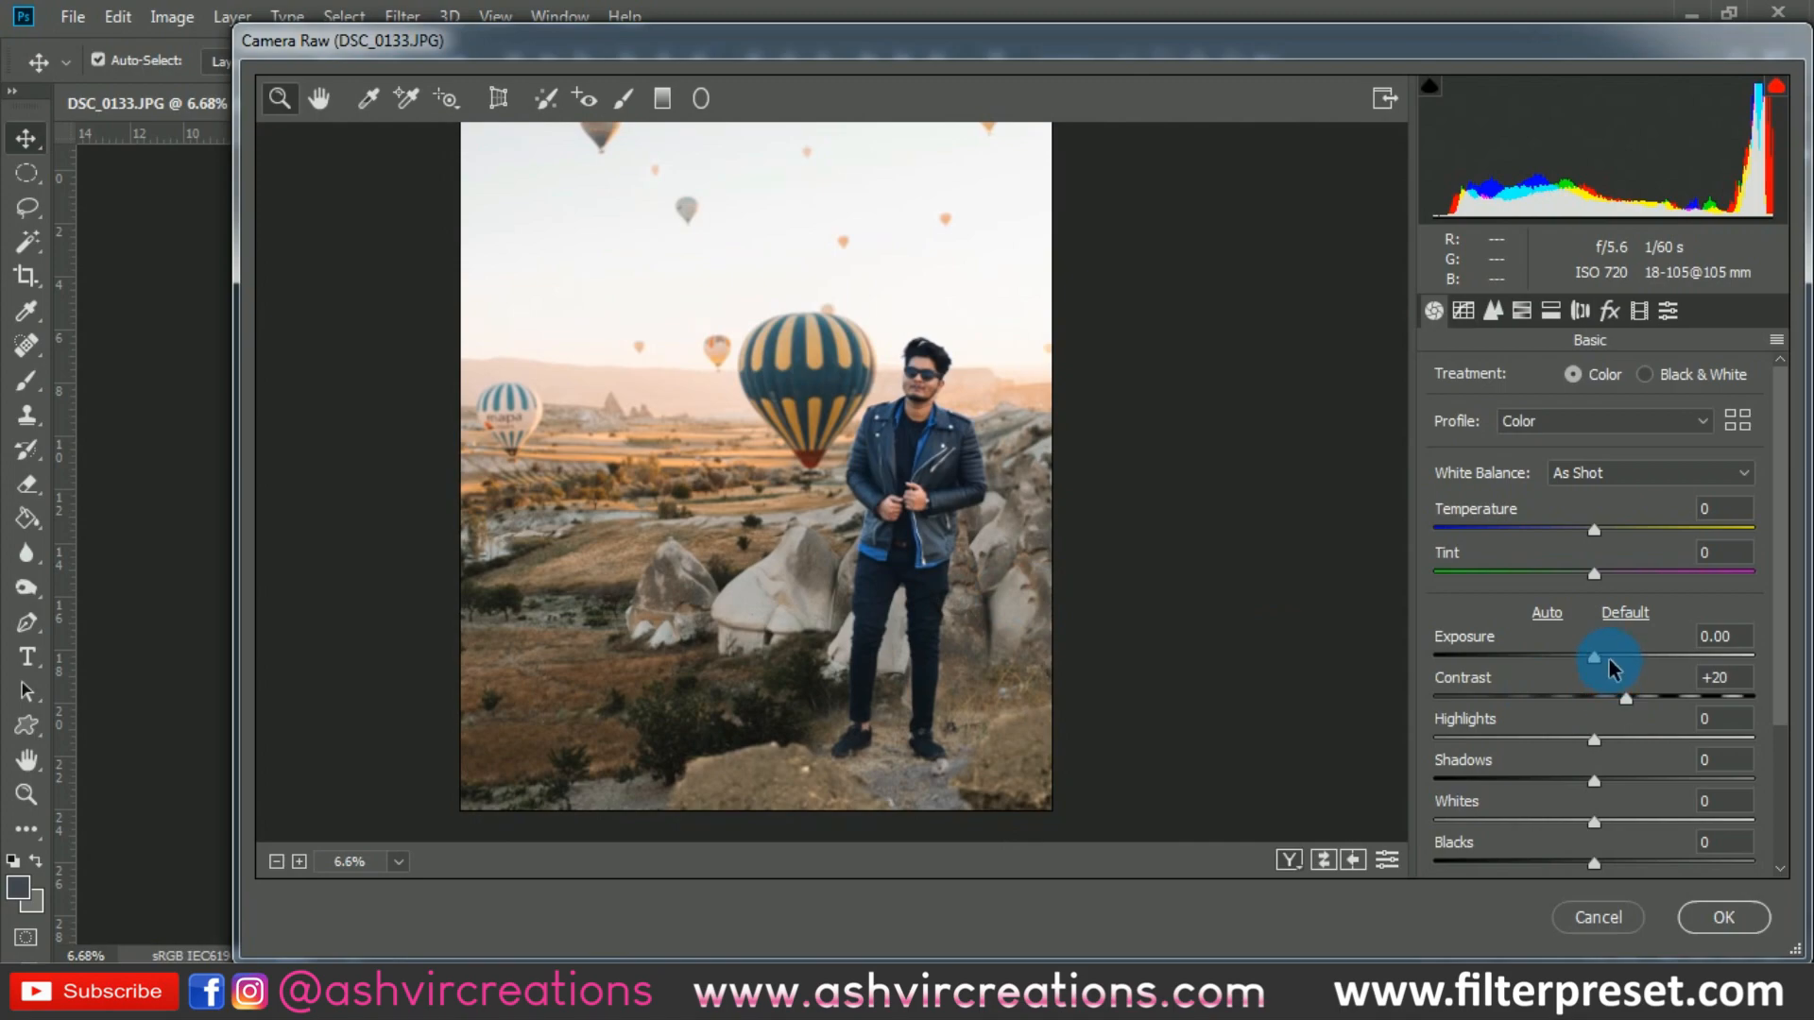
- Try raising Exposure slightly to +0.15 and reset it to 0
left_click(1601, 659)
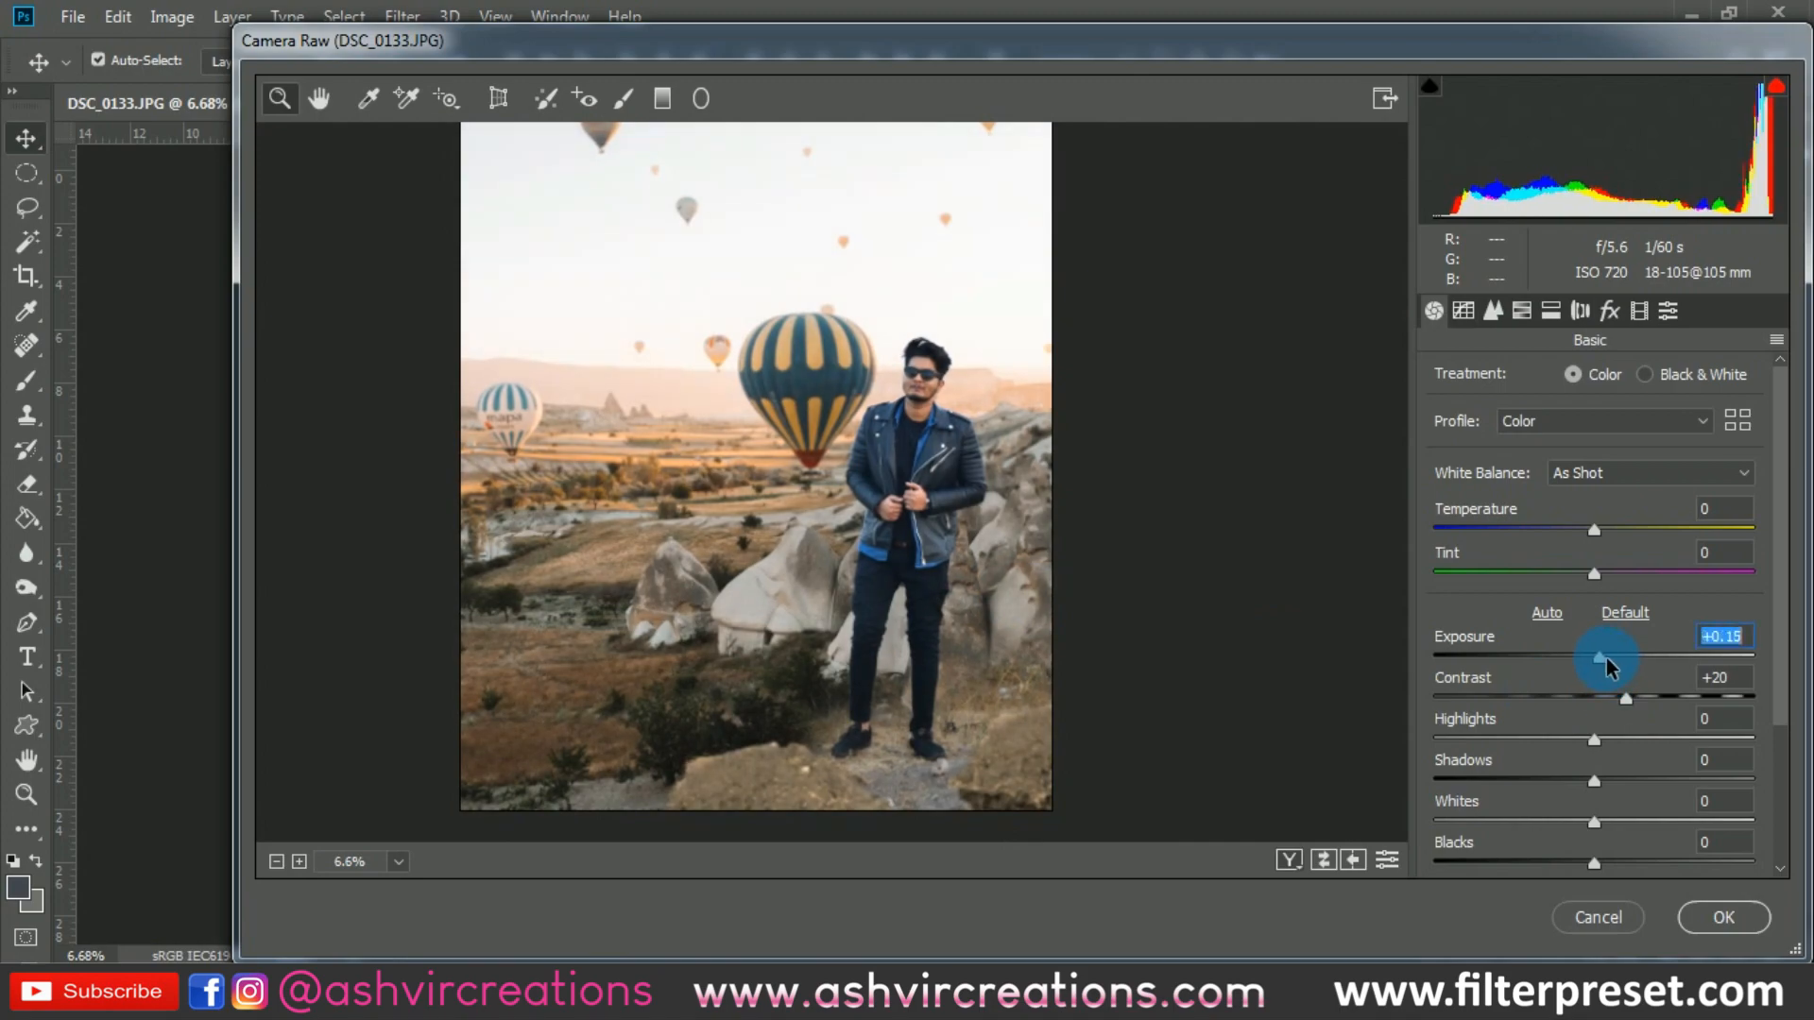
left_click_drag(1602, 658, 1600, 656)
double_click(1600, 656)
- Set Highlights to -16, Shadows to +27 and Whites to +13 in the basic tone adjustments
left_click_drag(1593, 741, 1638, 787)
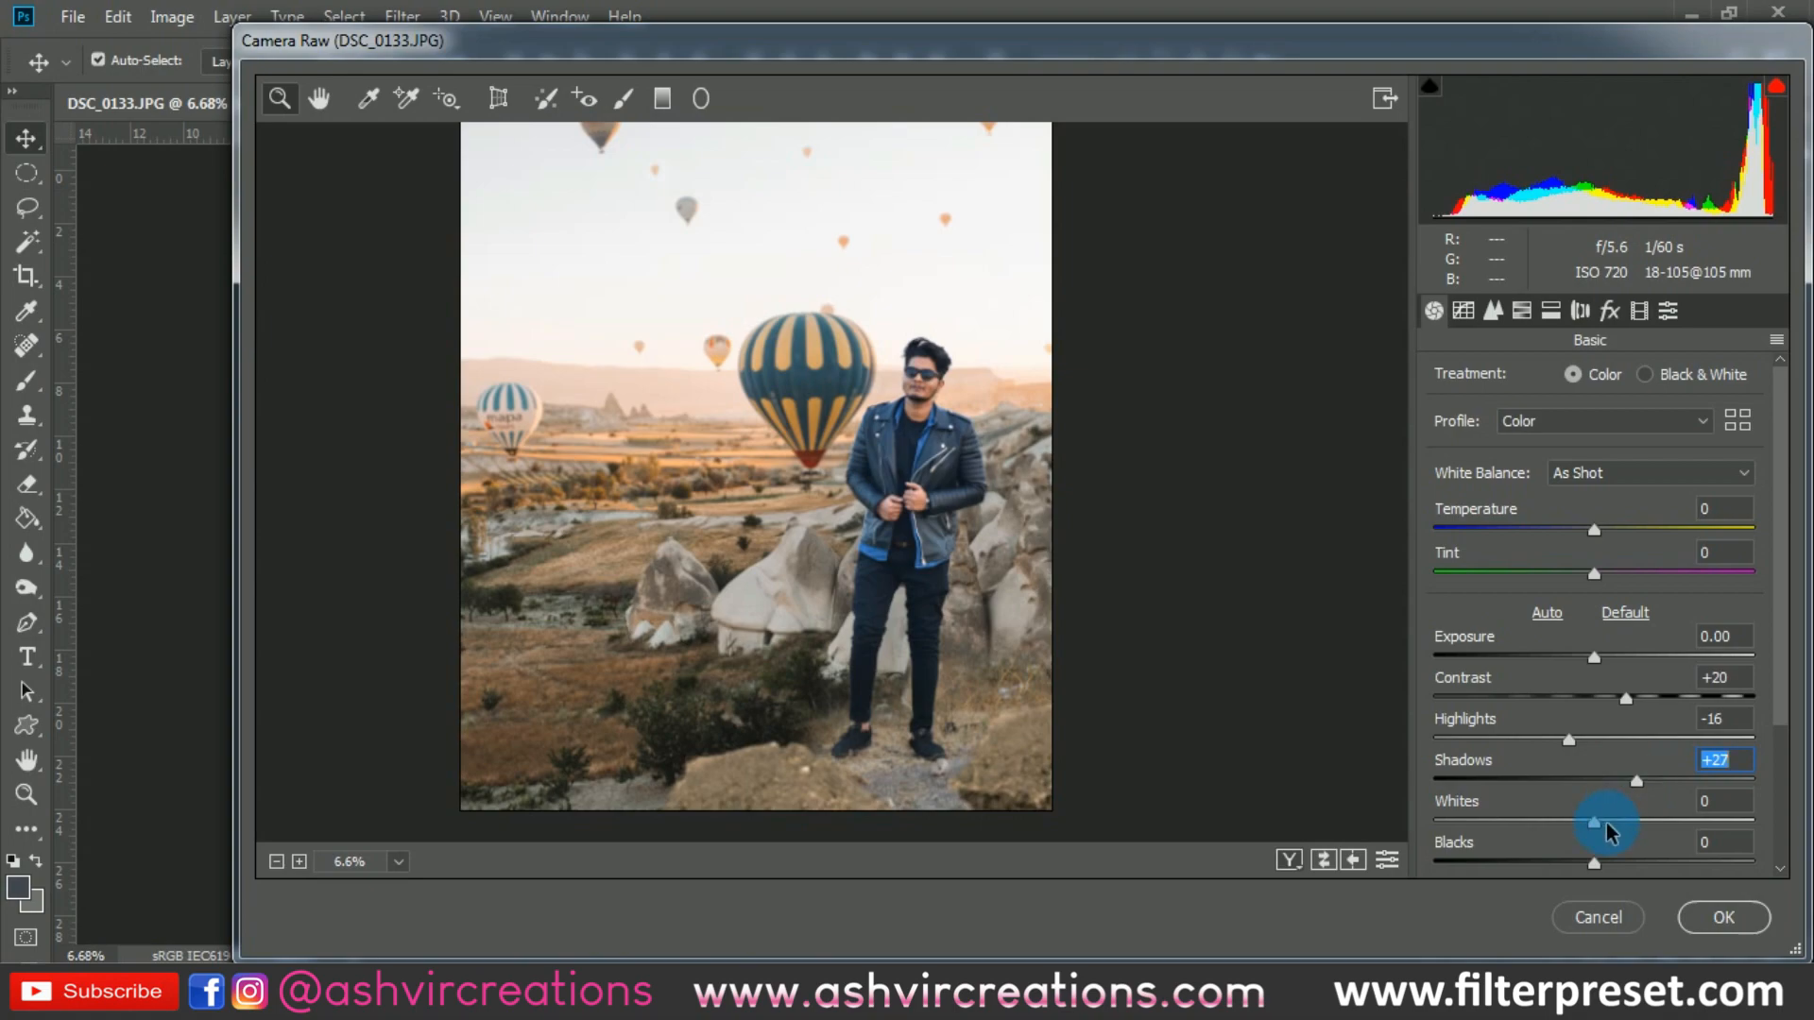
mouse_move(1609, 832)
left_mouse_down()
mouse_move(1640, 831)
mouse_move(1615, 824)
left_mouse_up()
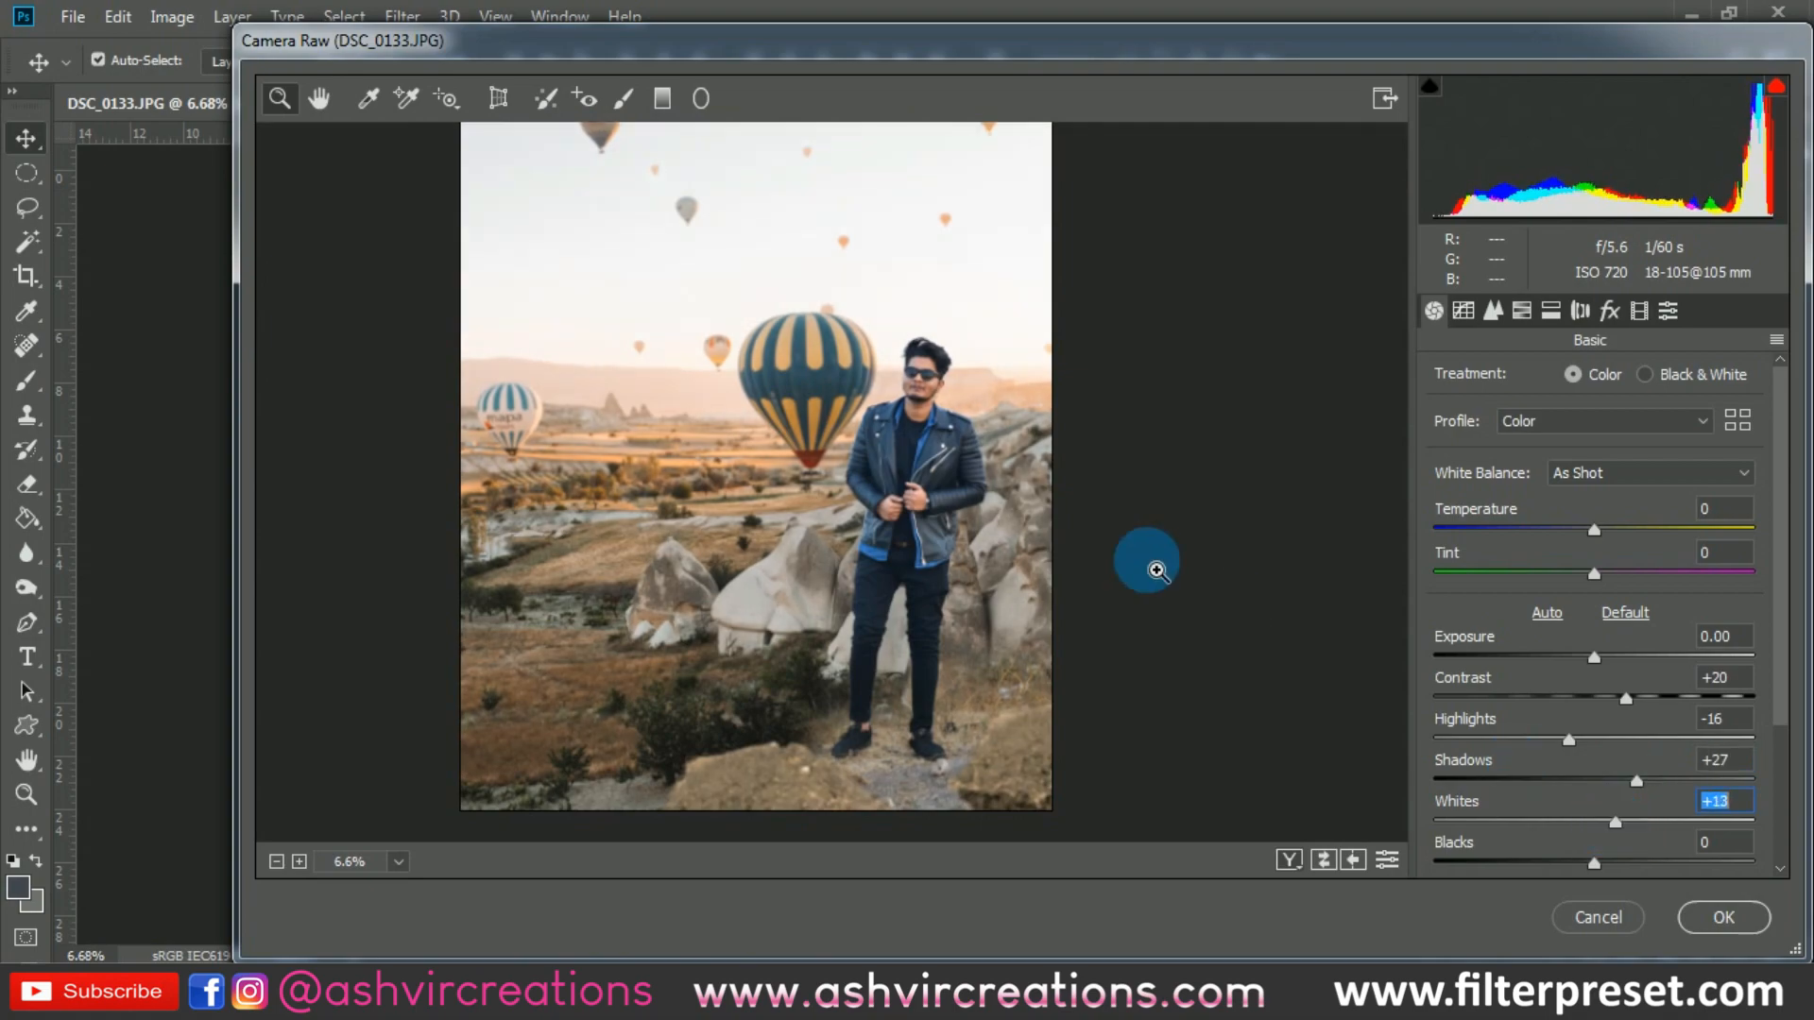
- Examine the tones of the whole composite and the man's legs and shoes against the rocks up close
scroll(924, 458, "up", 6)
scroll(930, 488, "down", 5)
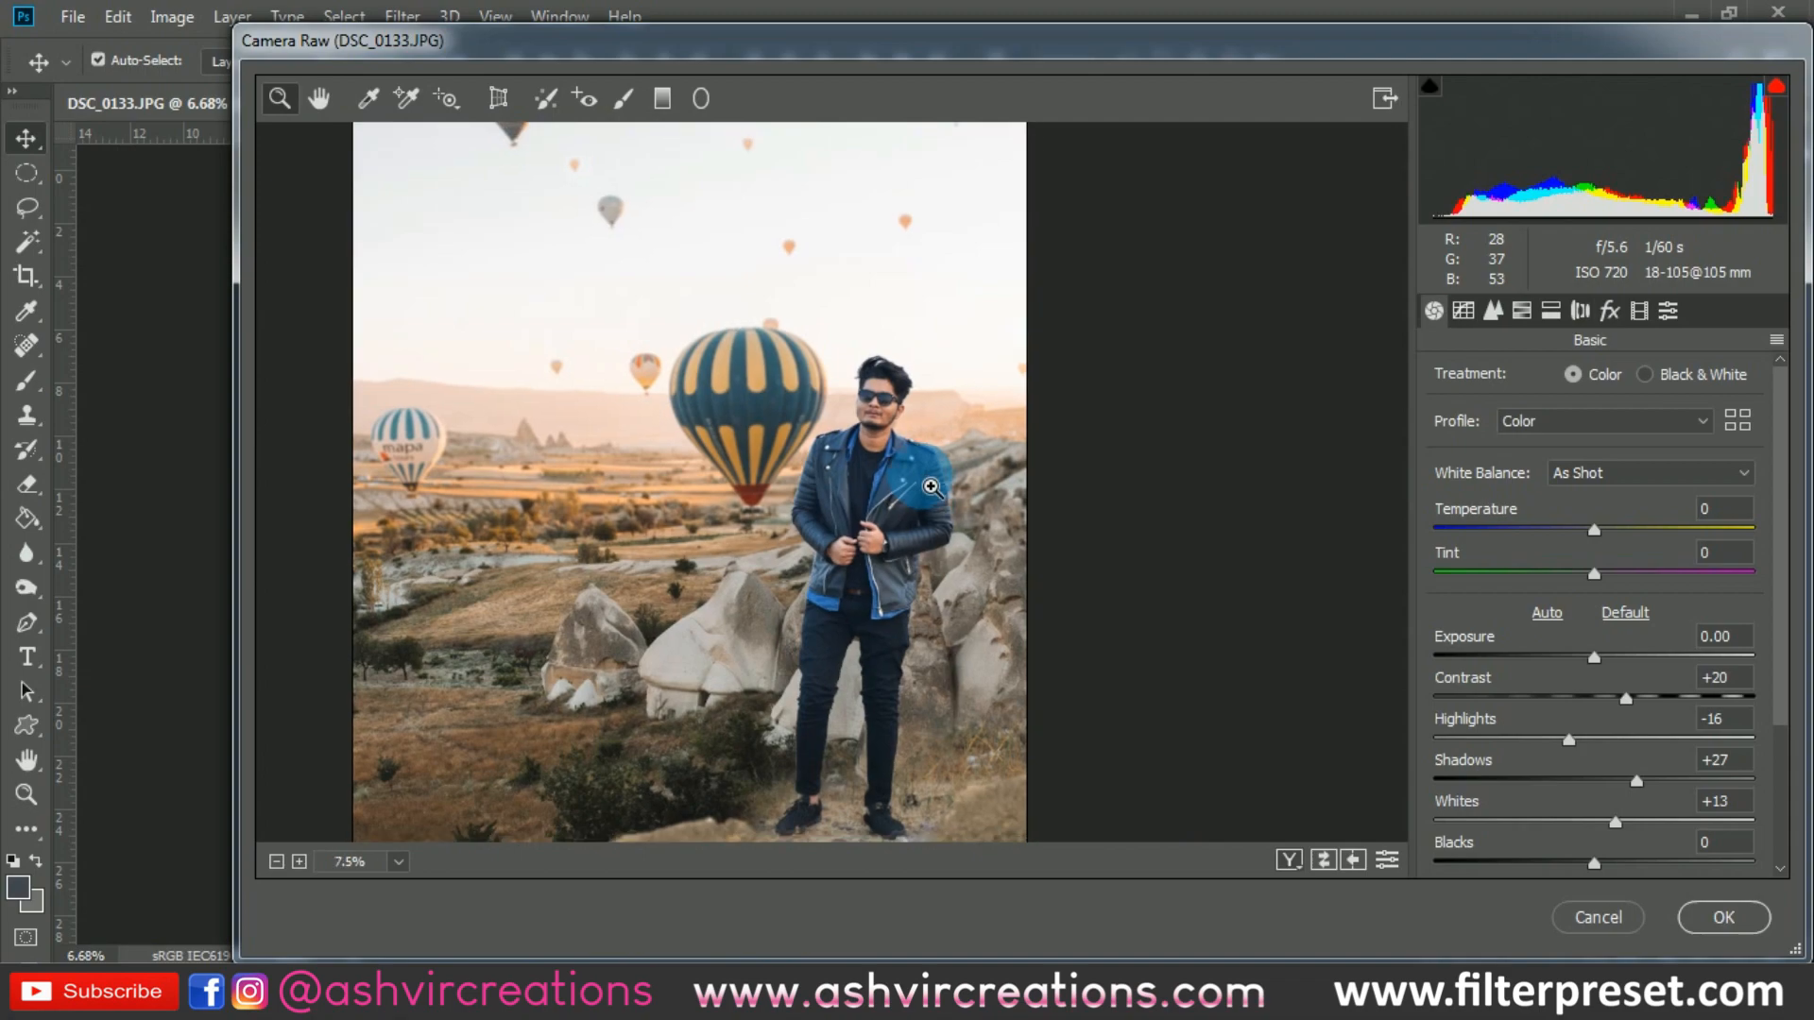
scroll(908, 648, "down", 2)
scroll(923, 764, "up", 5)
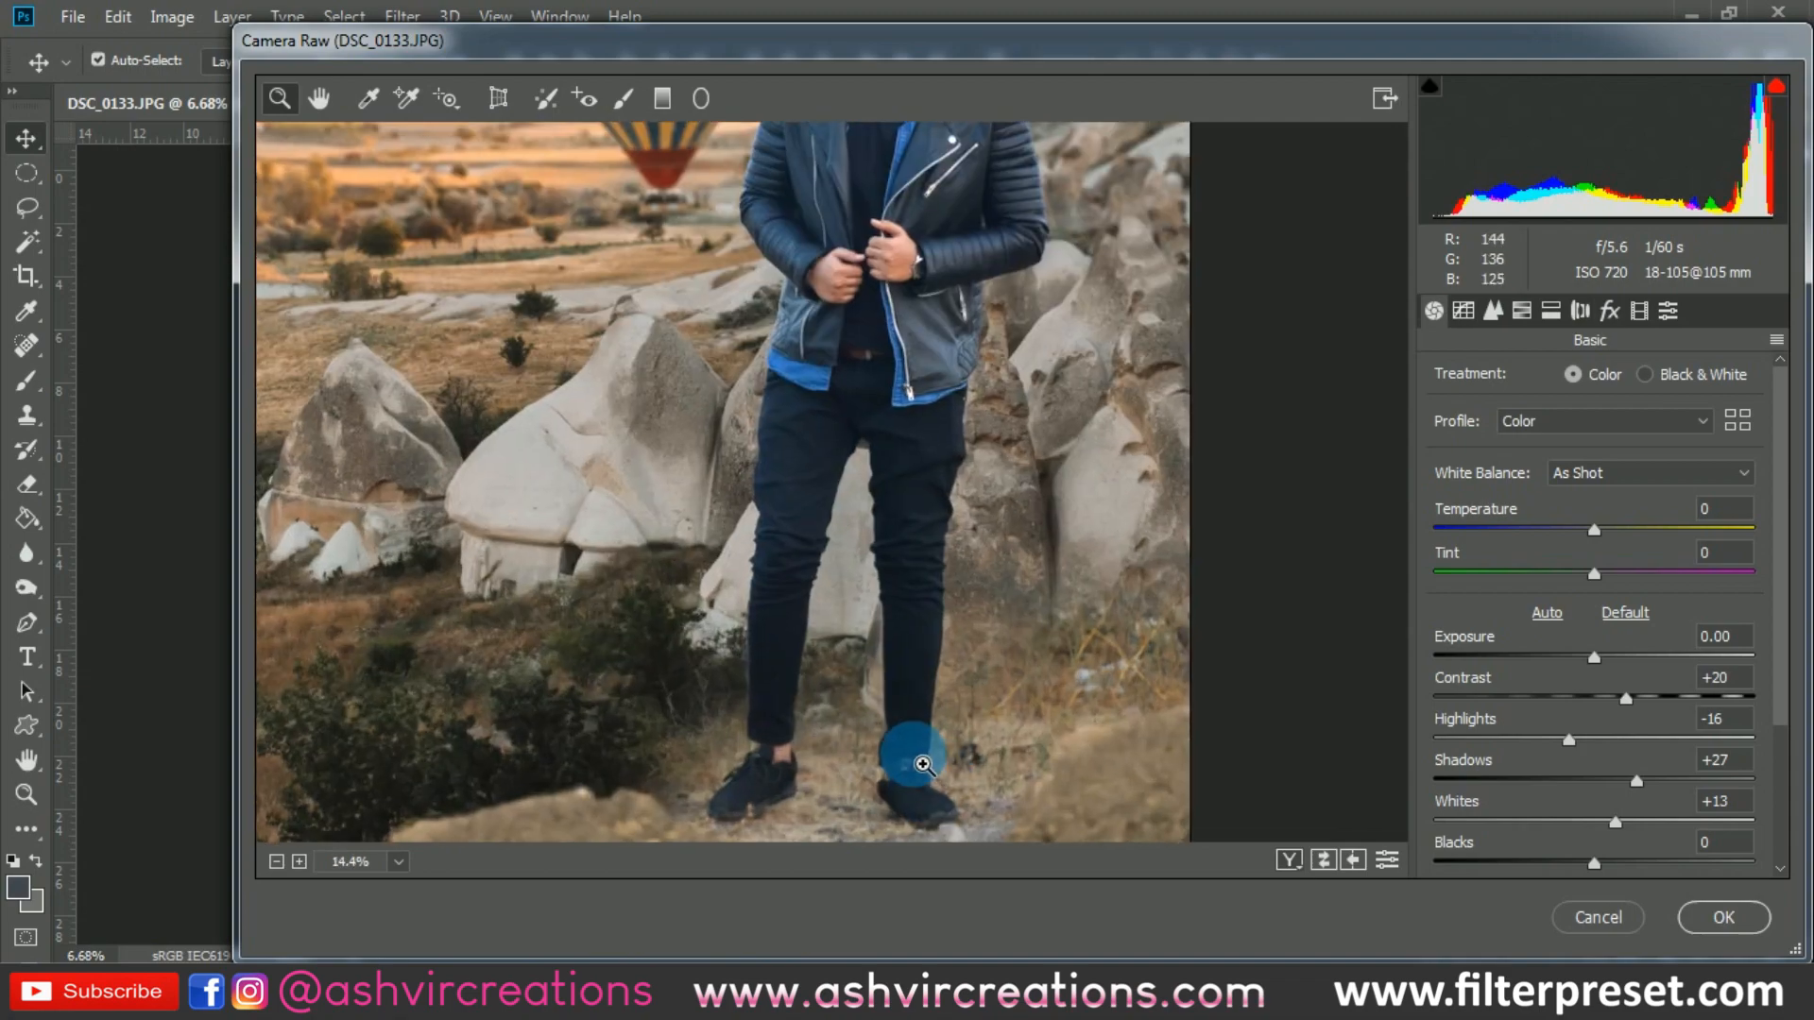
scroll(923, 763, "up", 2)
scroll(939, 741, "down", 4)
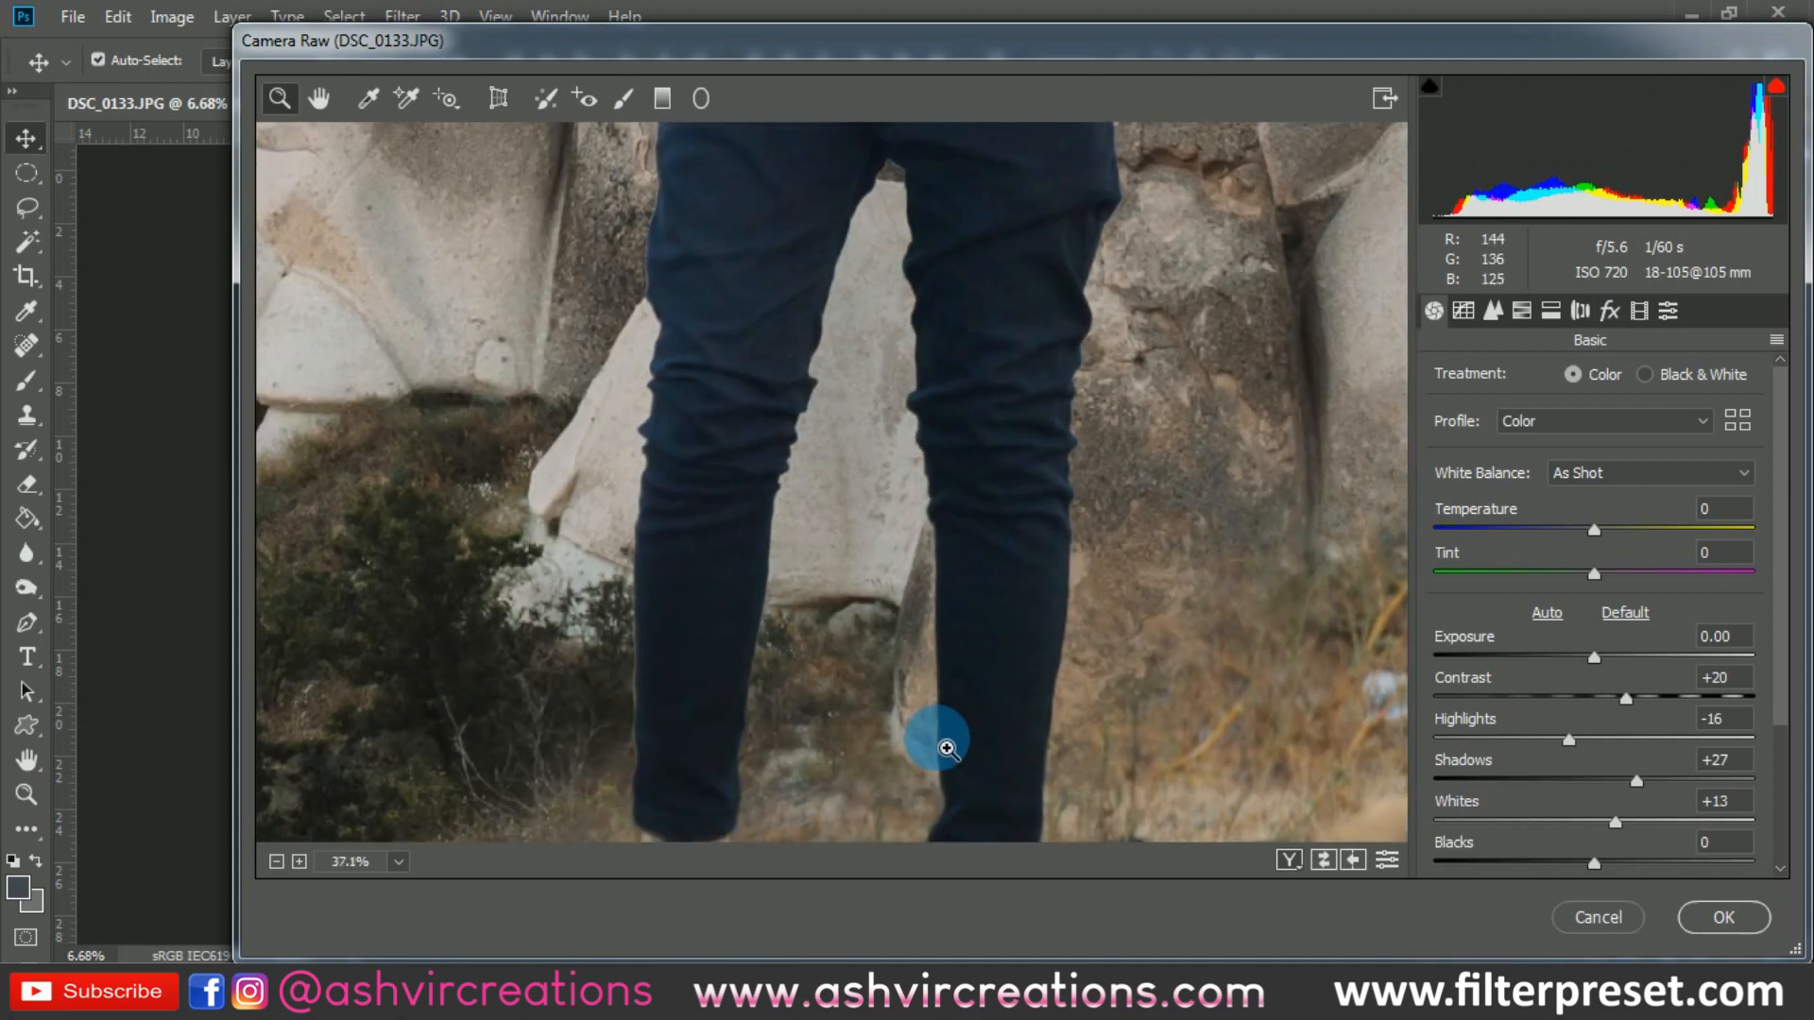
scroll(923, 437, "down", 4)
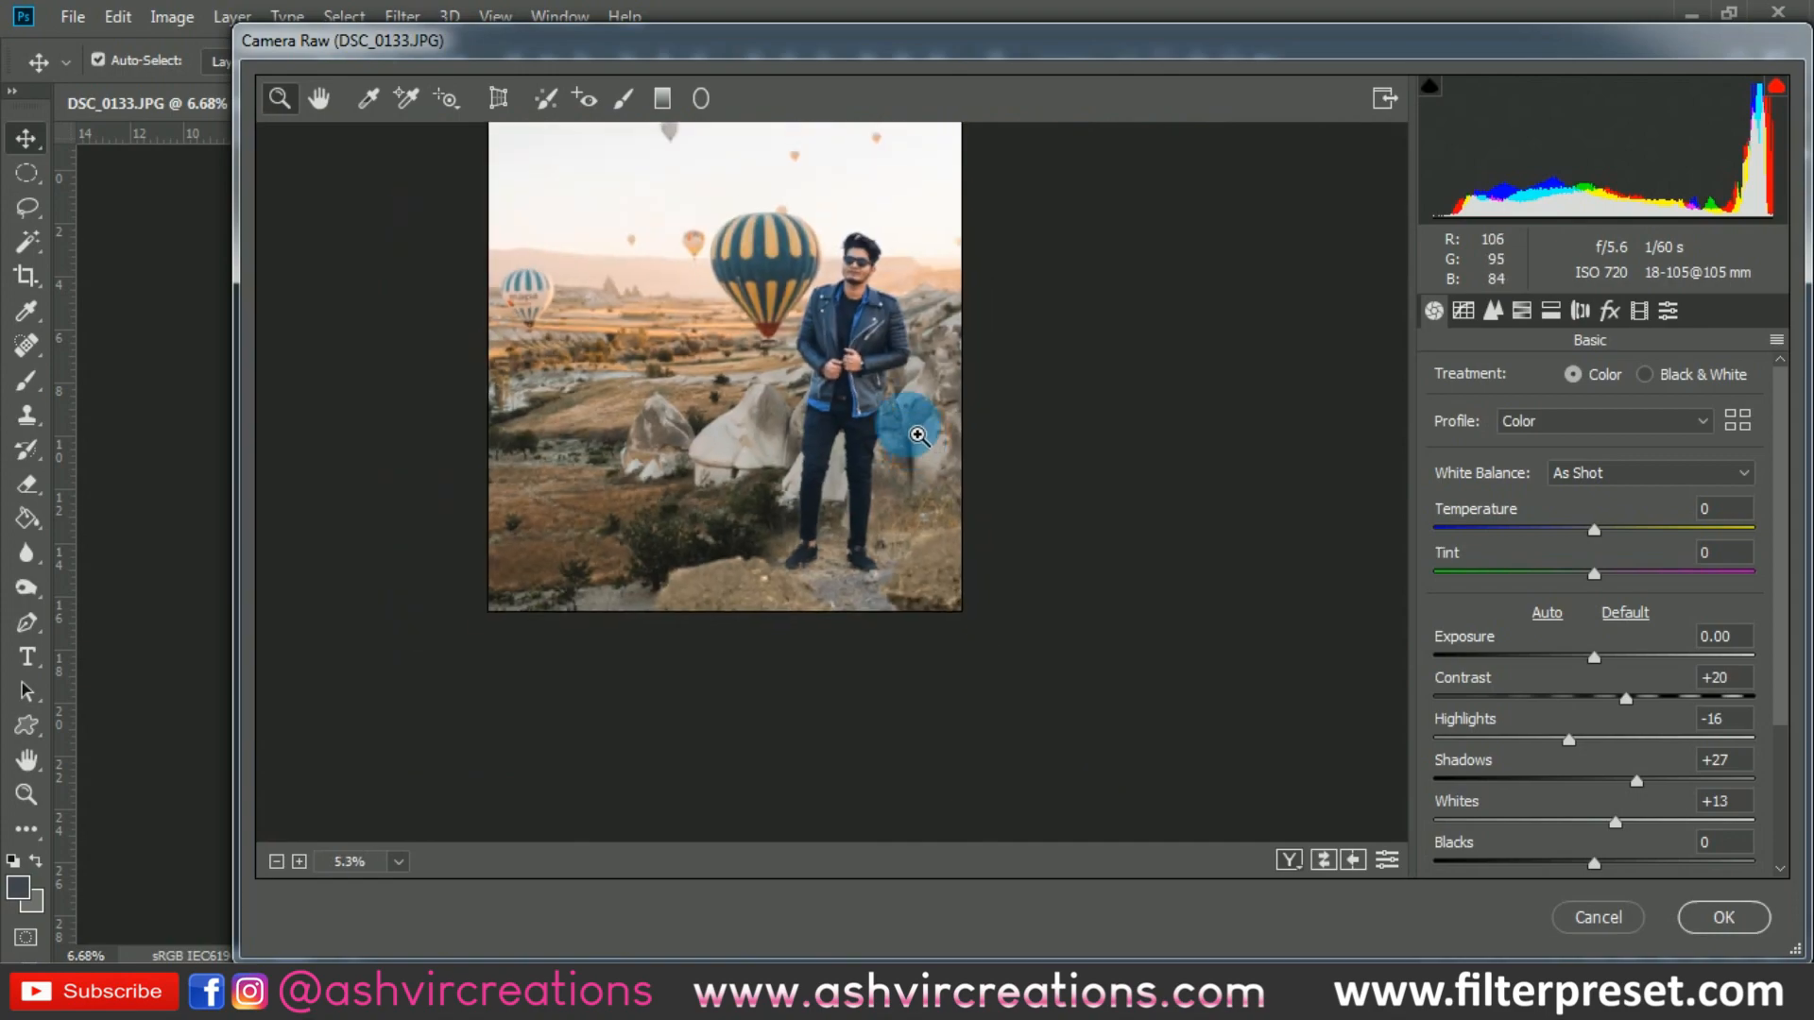
scroll(794, 304, "up", 2)
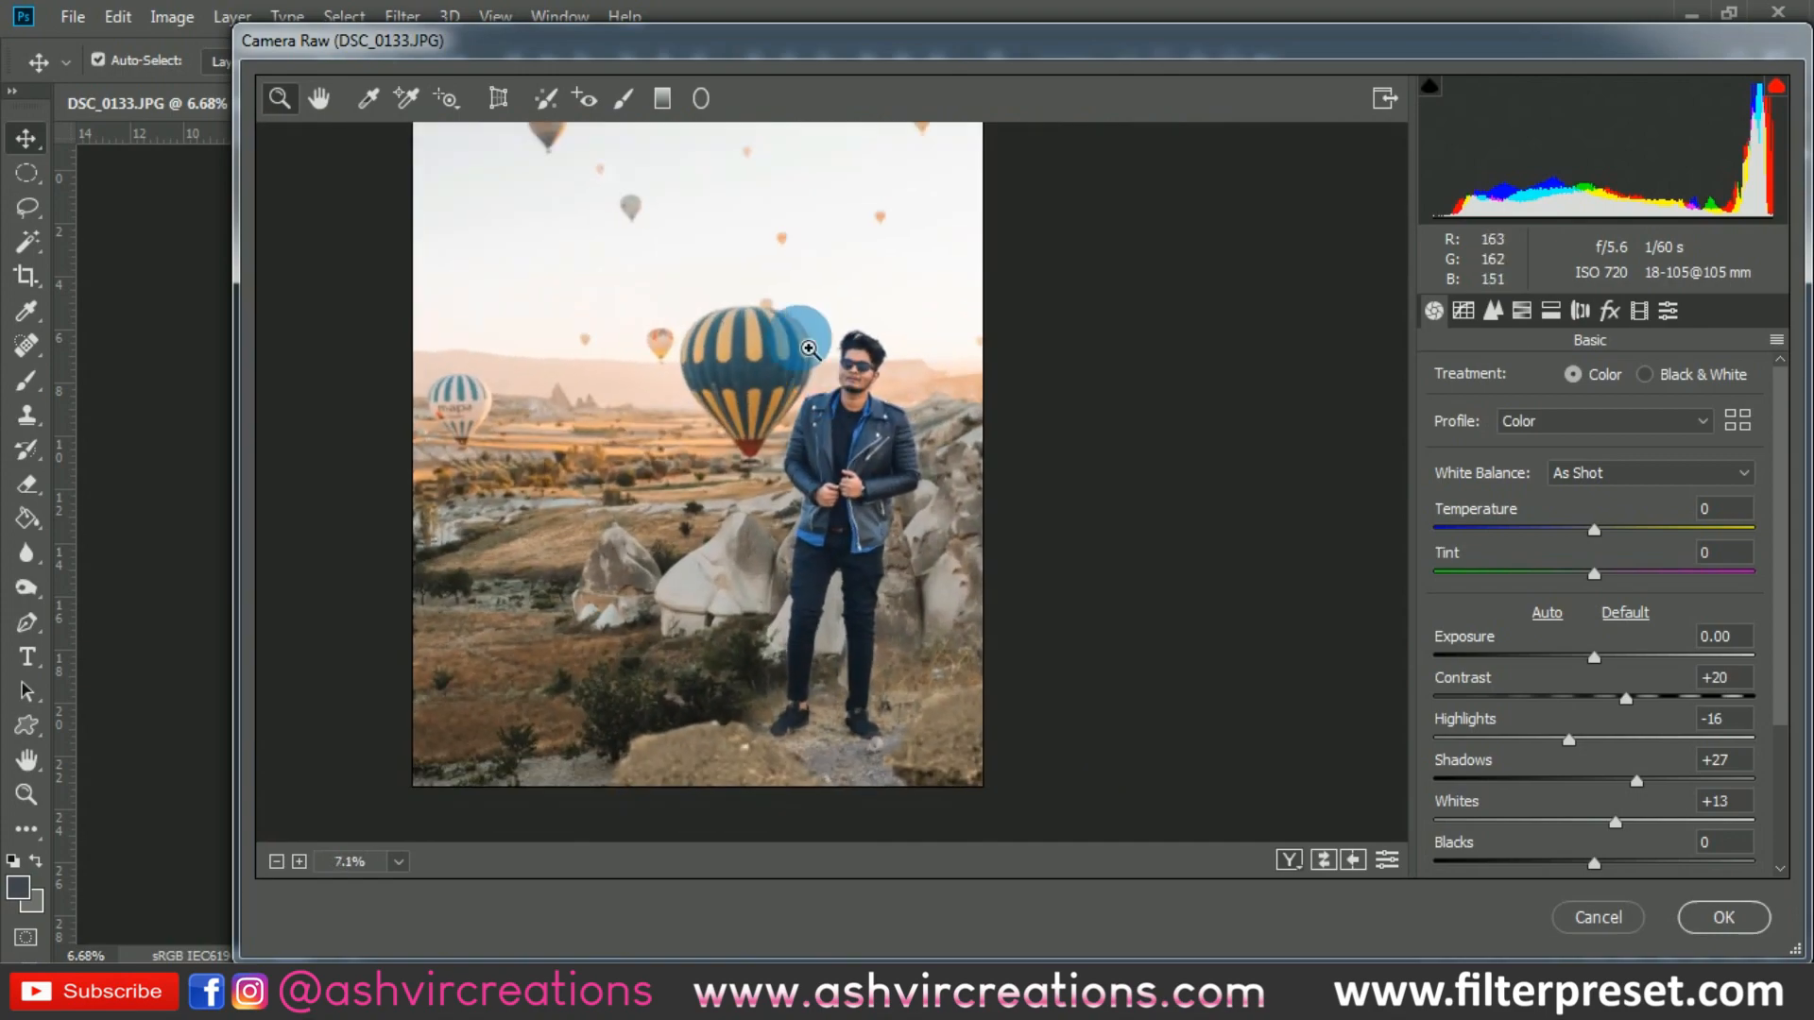
scroll(793, 304, "down", 1)
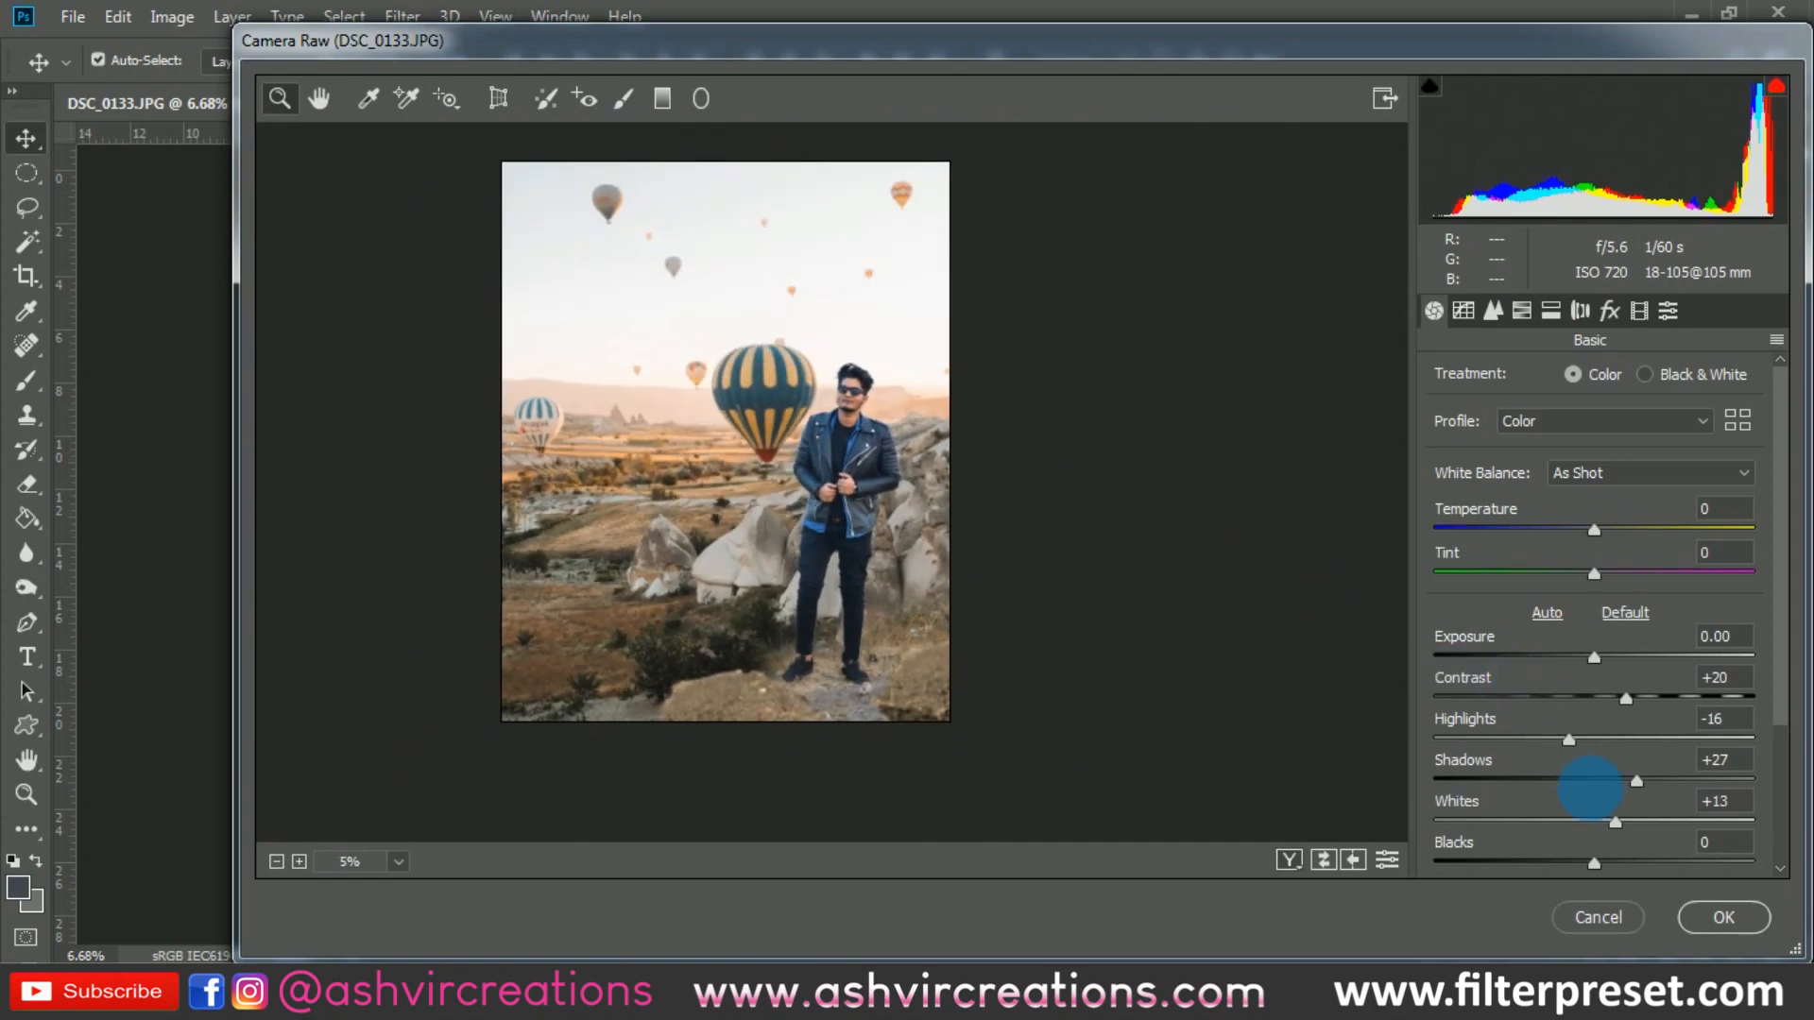
- Set Blacks to -16 and Clarity to +17
scroll(1606, 836, "down", 3)
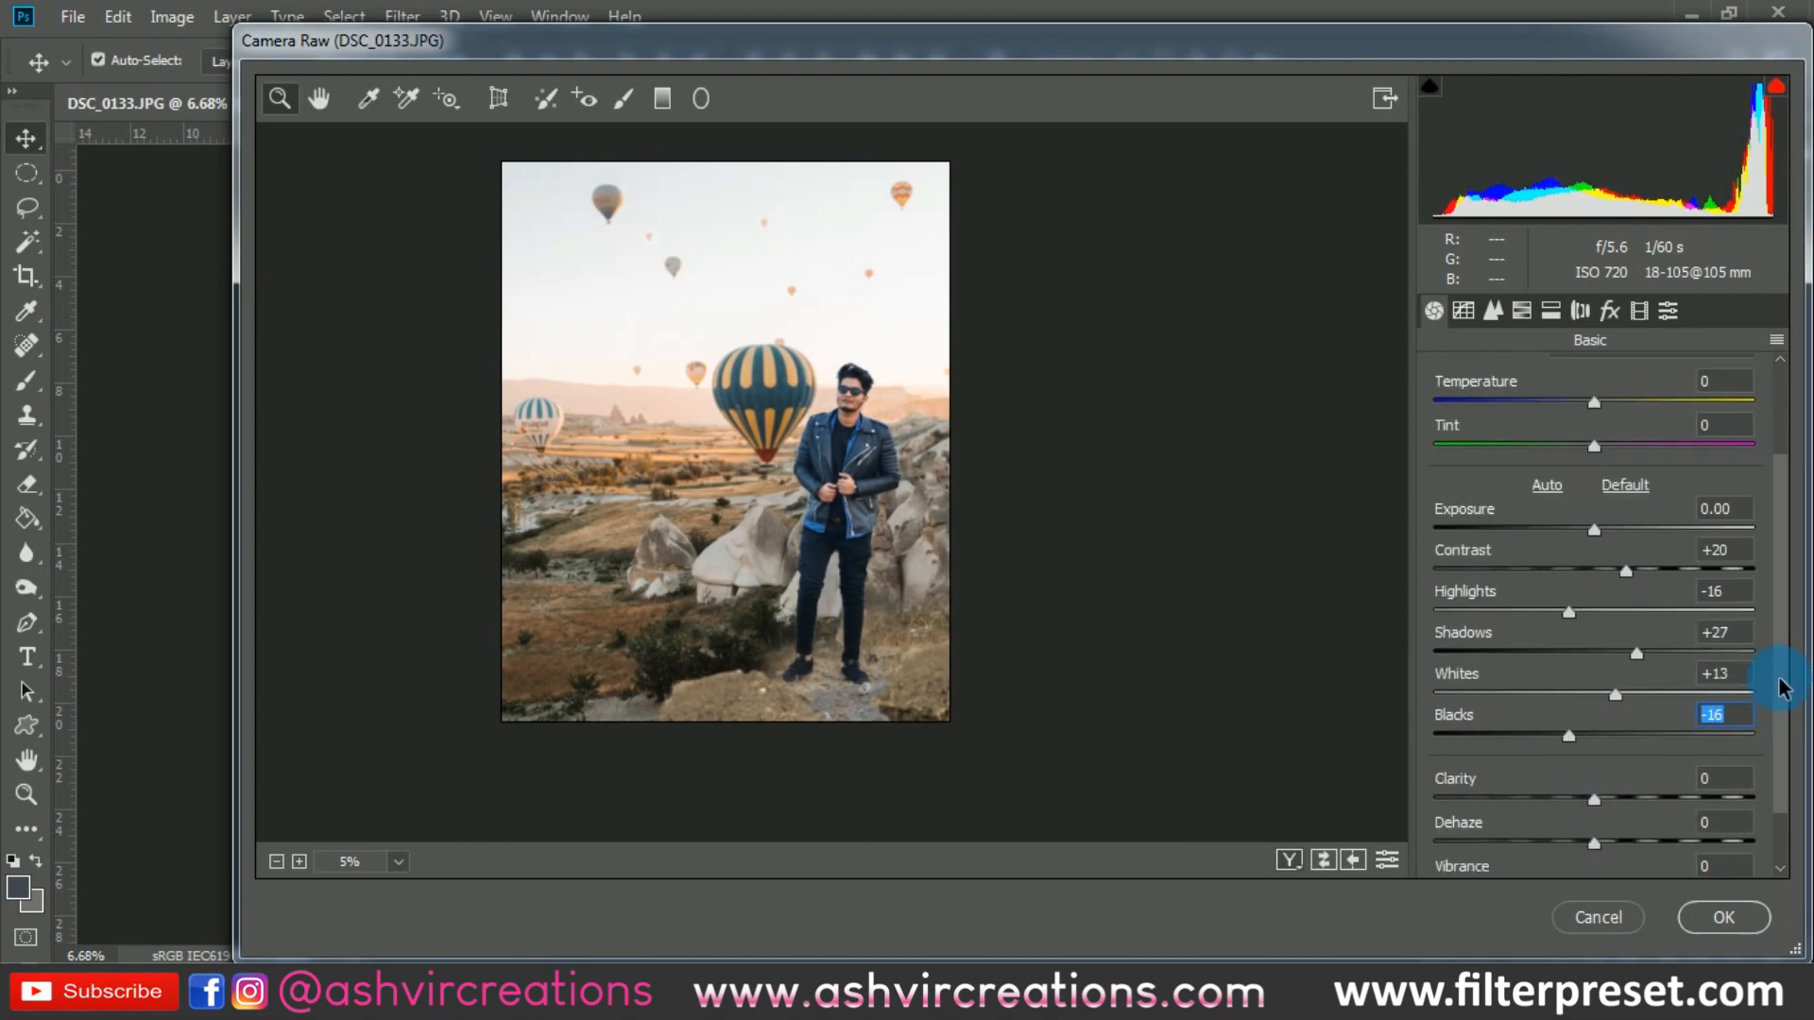
scroll(1634, 737, "down", 2)
left_click_drag(1609, 737, 1623, 734)
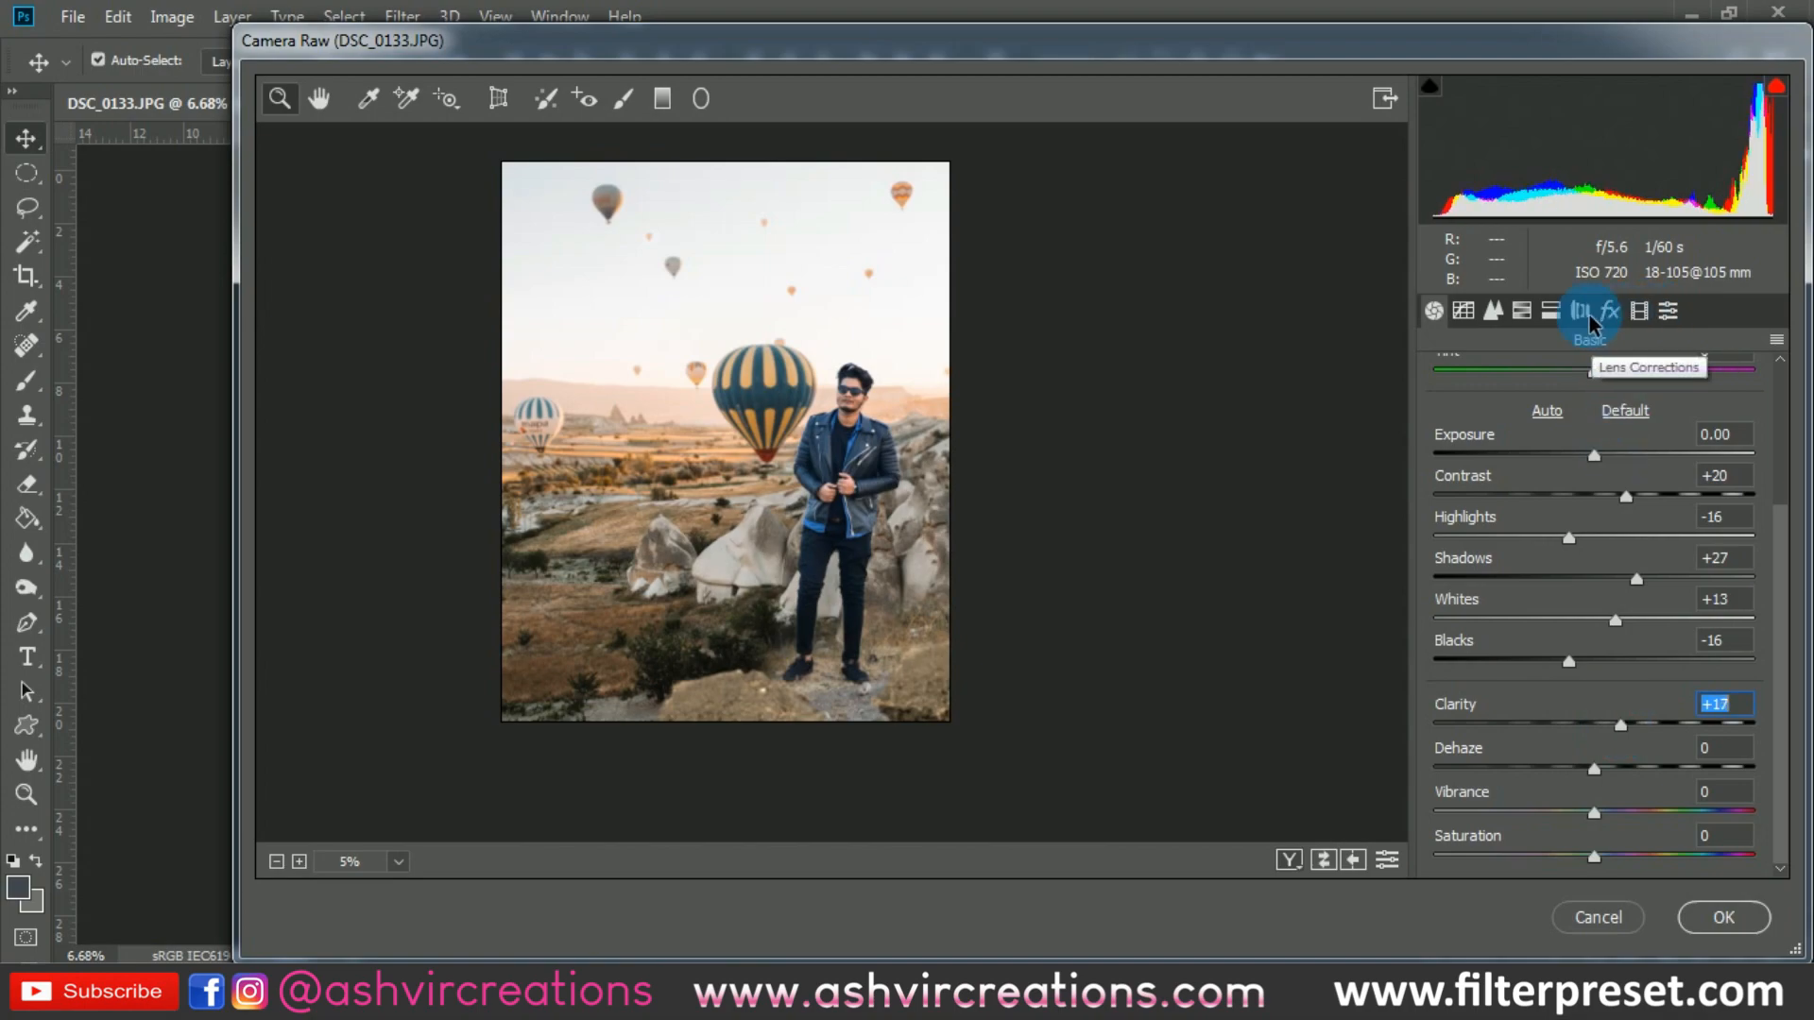
- In the camera calibration, set the Blue Primary hue to -41 and the Red Primary hue to +18
left_click(1639, 314)
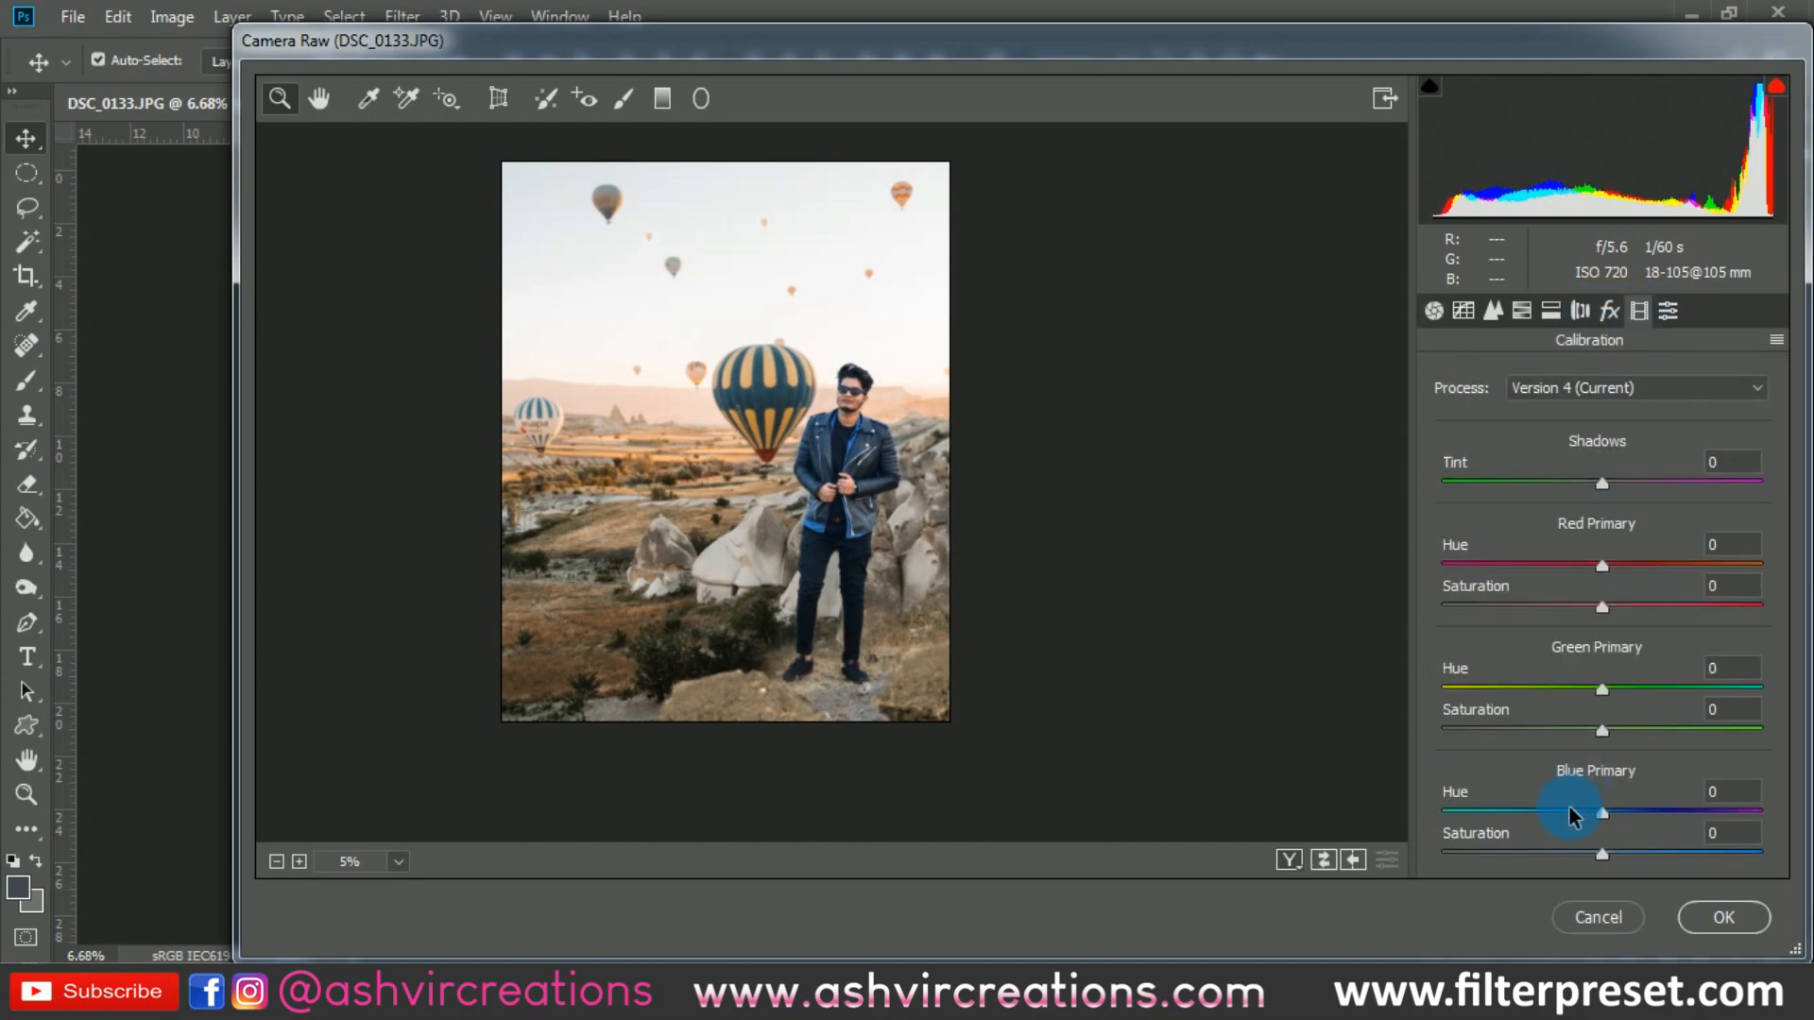
left_click_drag(1570, 814, 1536, 811)
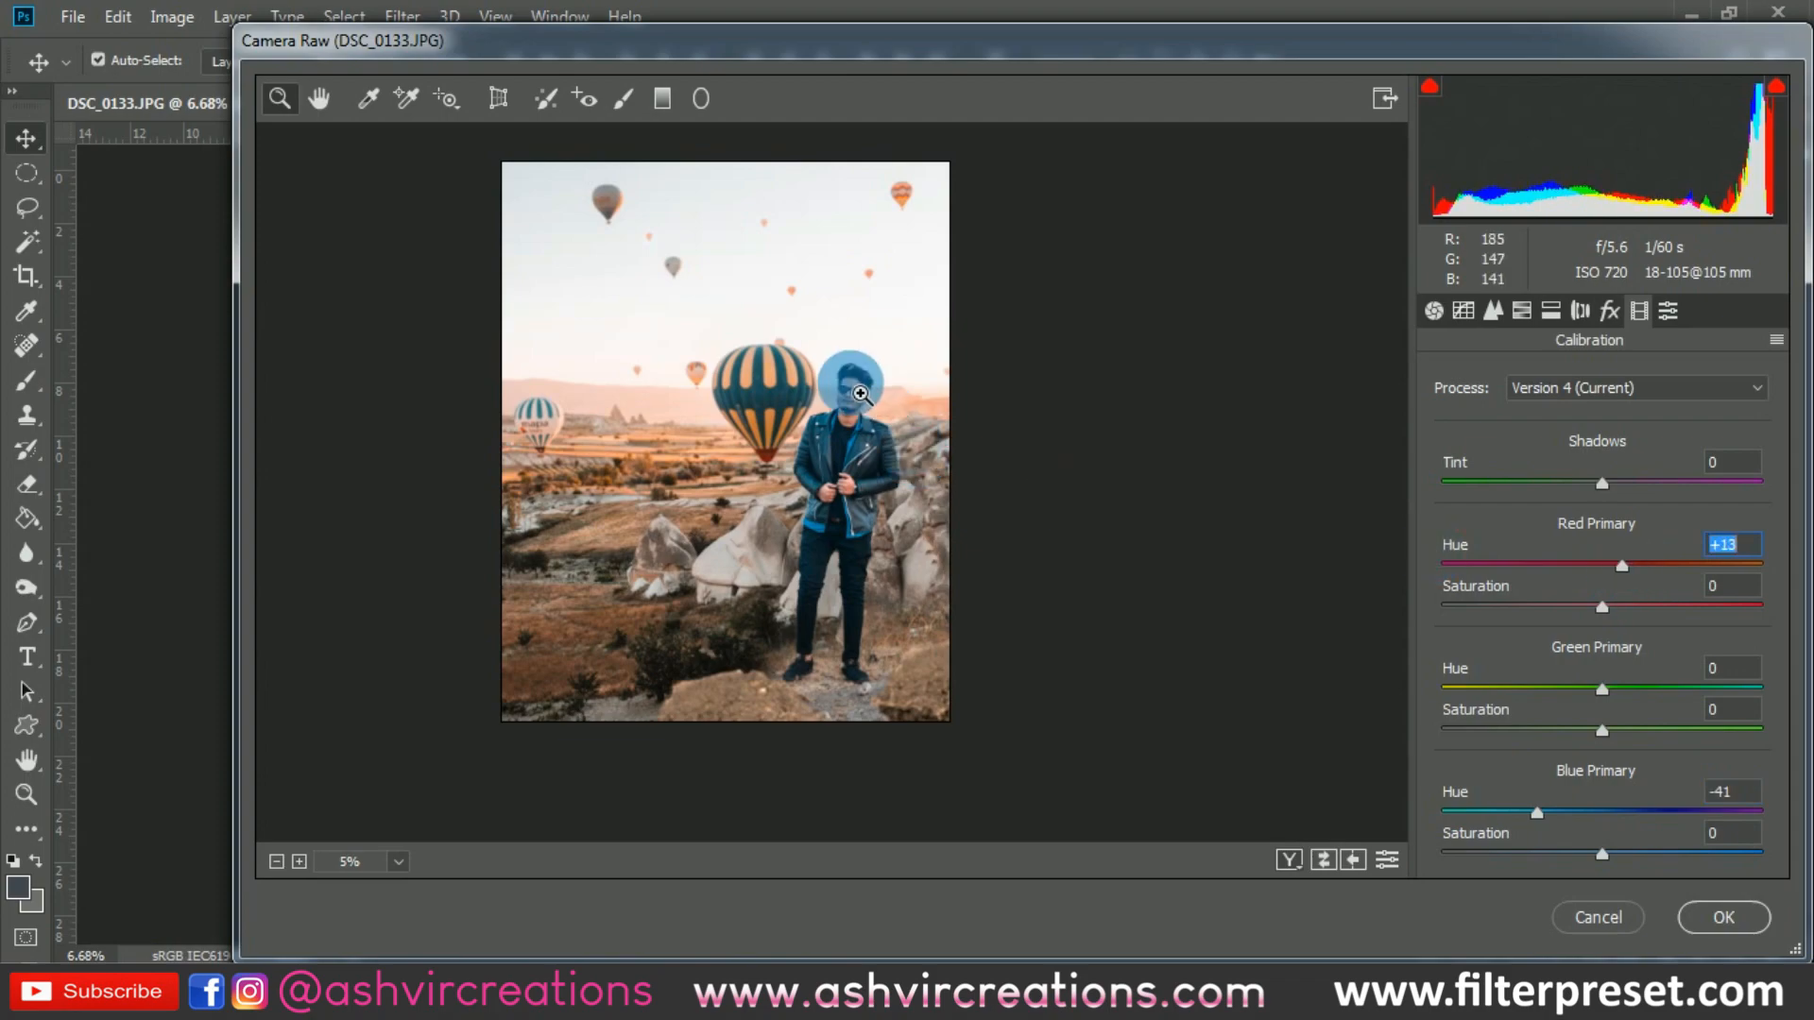
left_click_drag(854, 371, 891, 436)
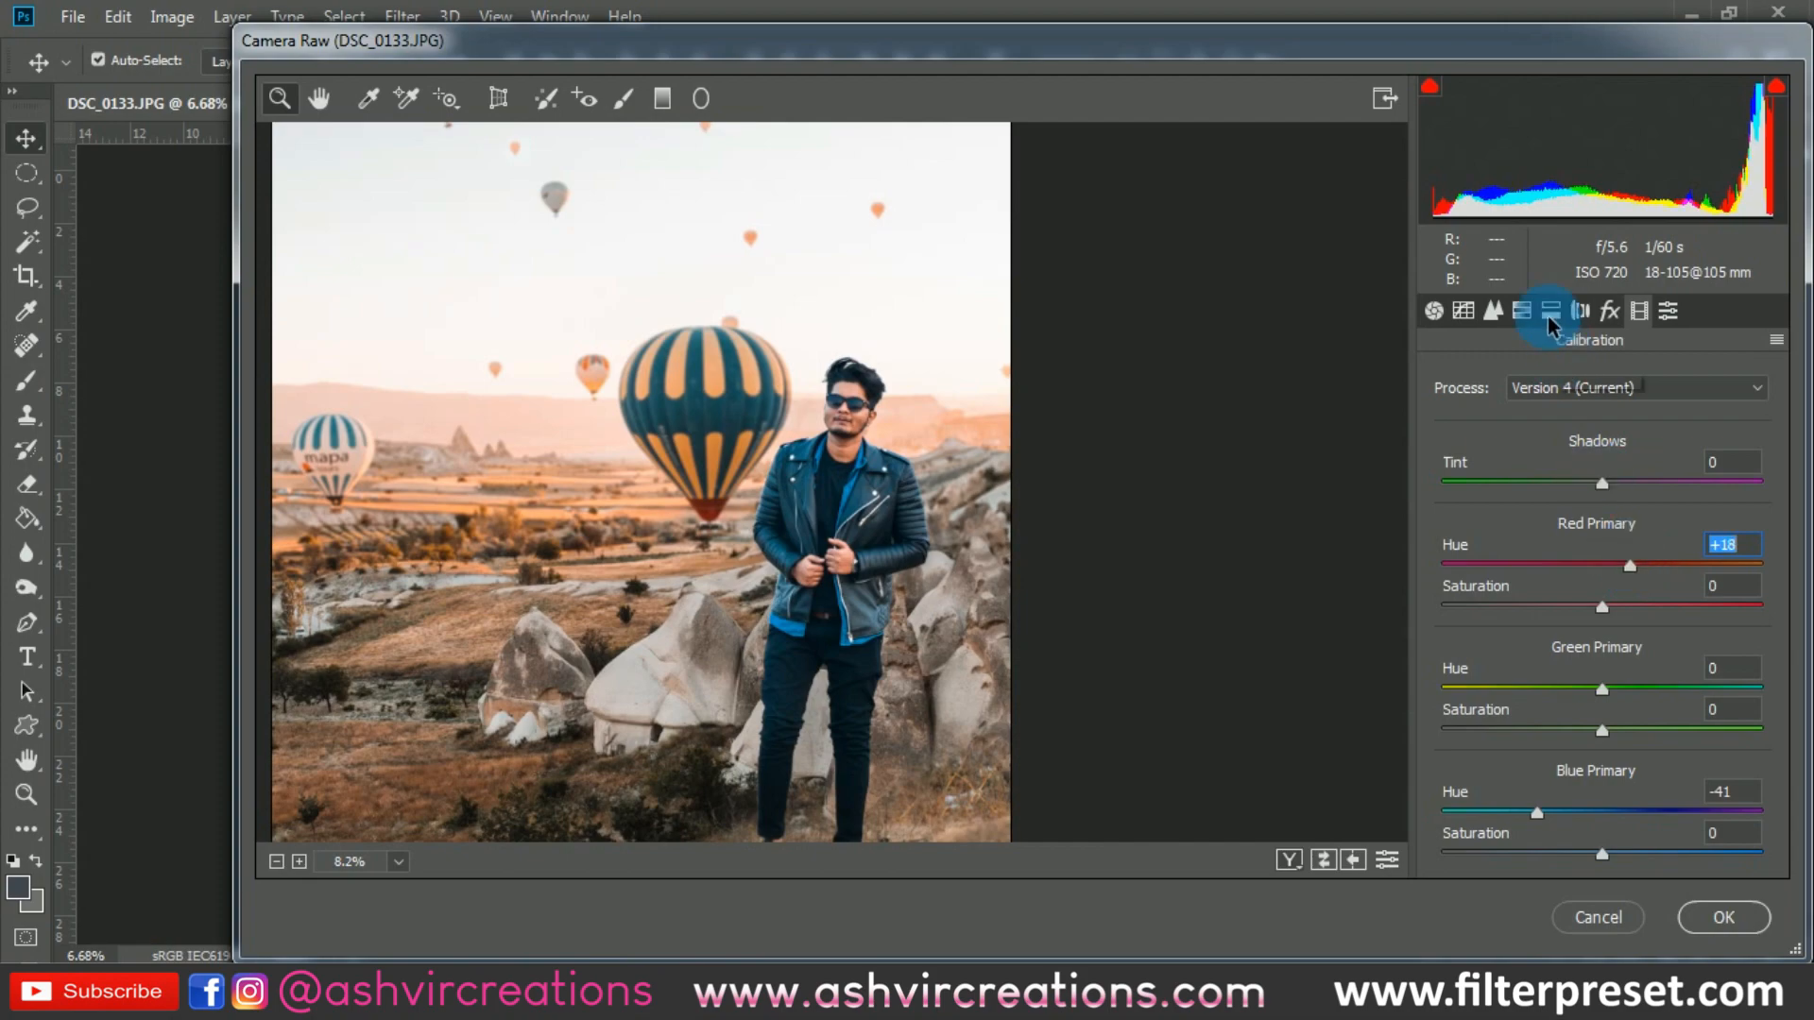
- In the HSL adjustments, set the Oranges hue to +17 and the Oranges saturation to -8
left_click(1521, 310)
left_click_drag(1614, 521, 1647, 531)
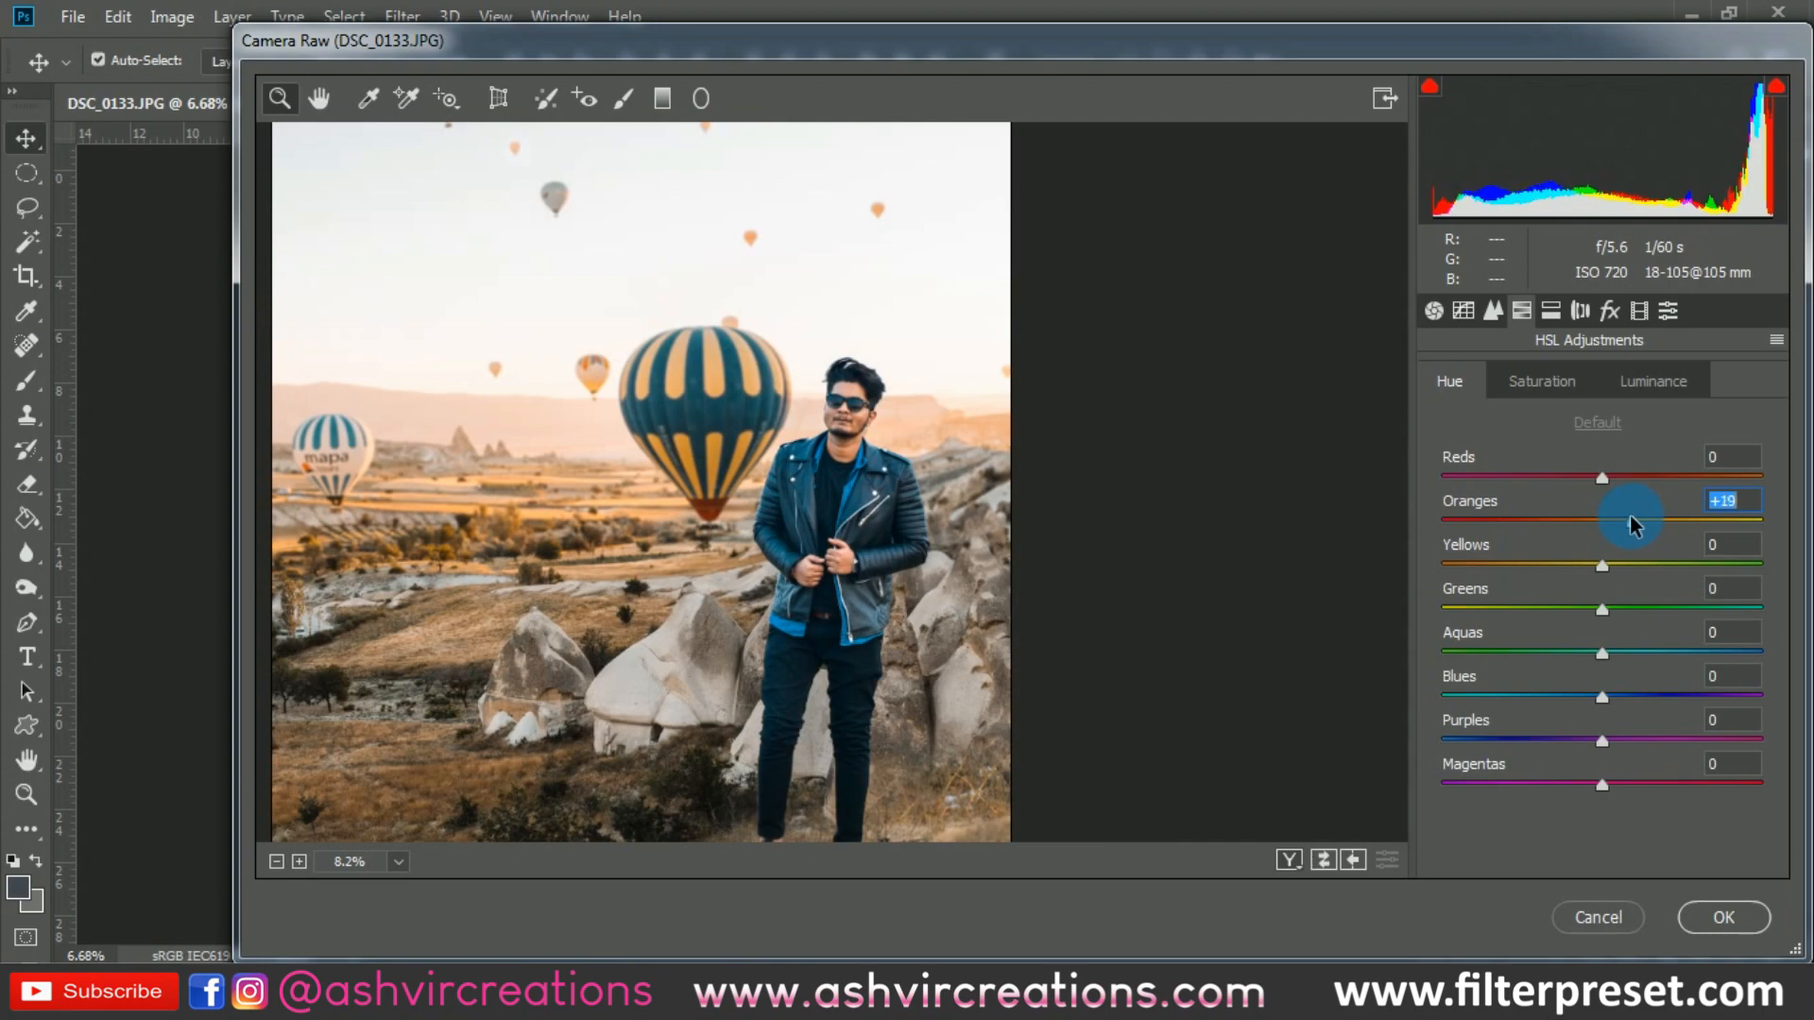
left_click(1573, 380)
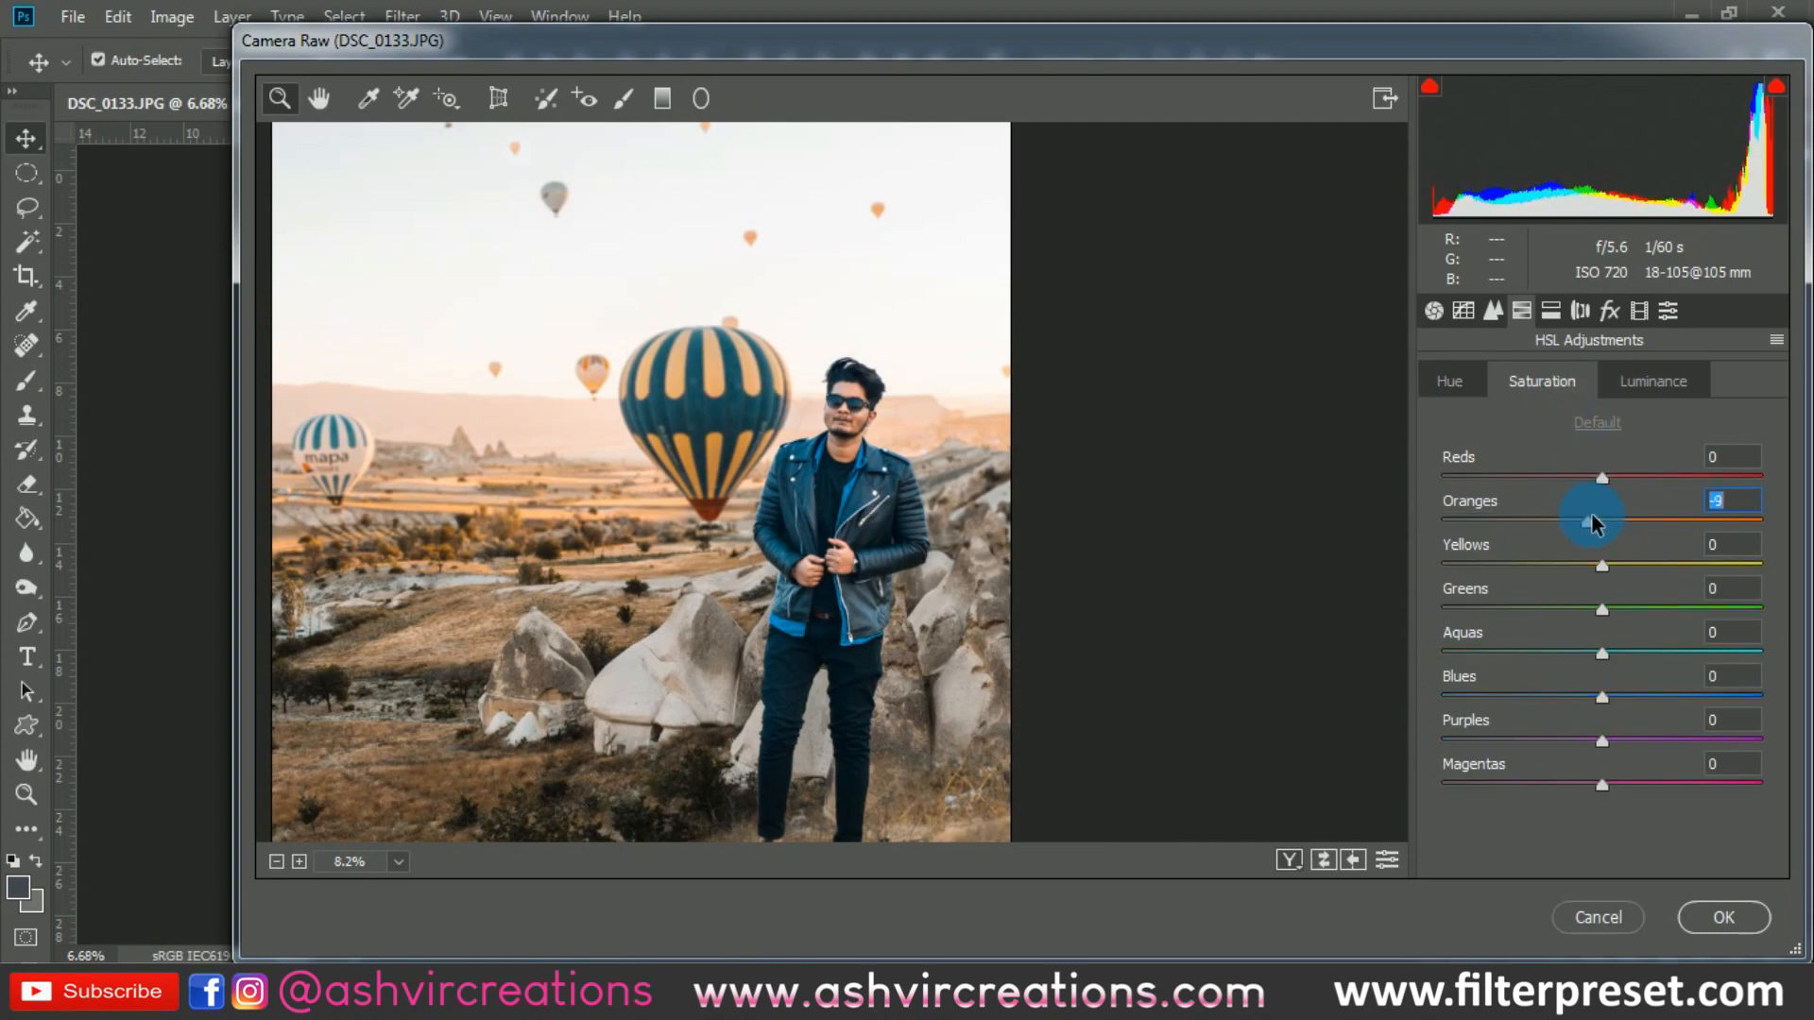
left_click_drag(1591, 522, 1593, 523)
scroll(790, 590, "down", 3)
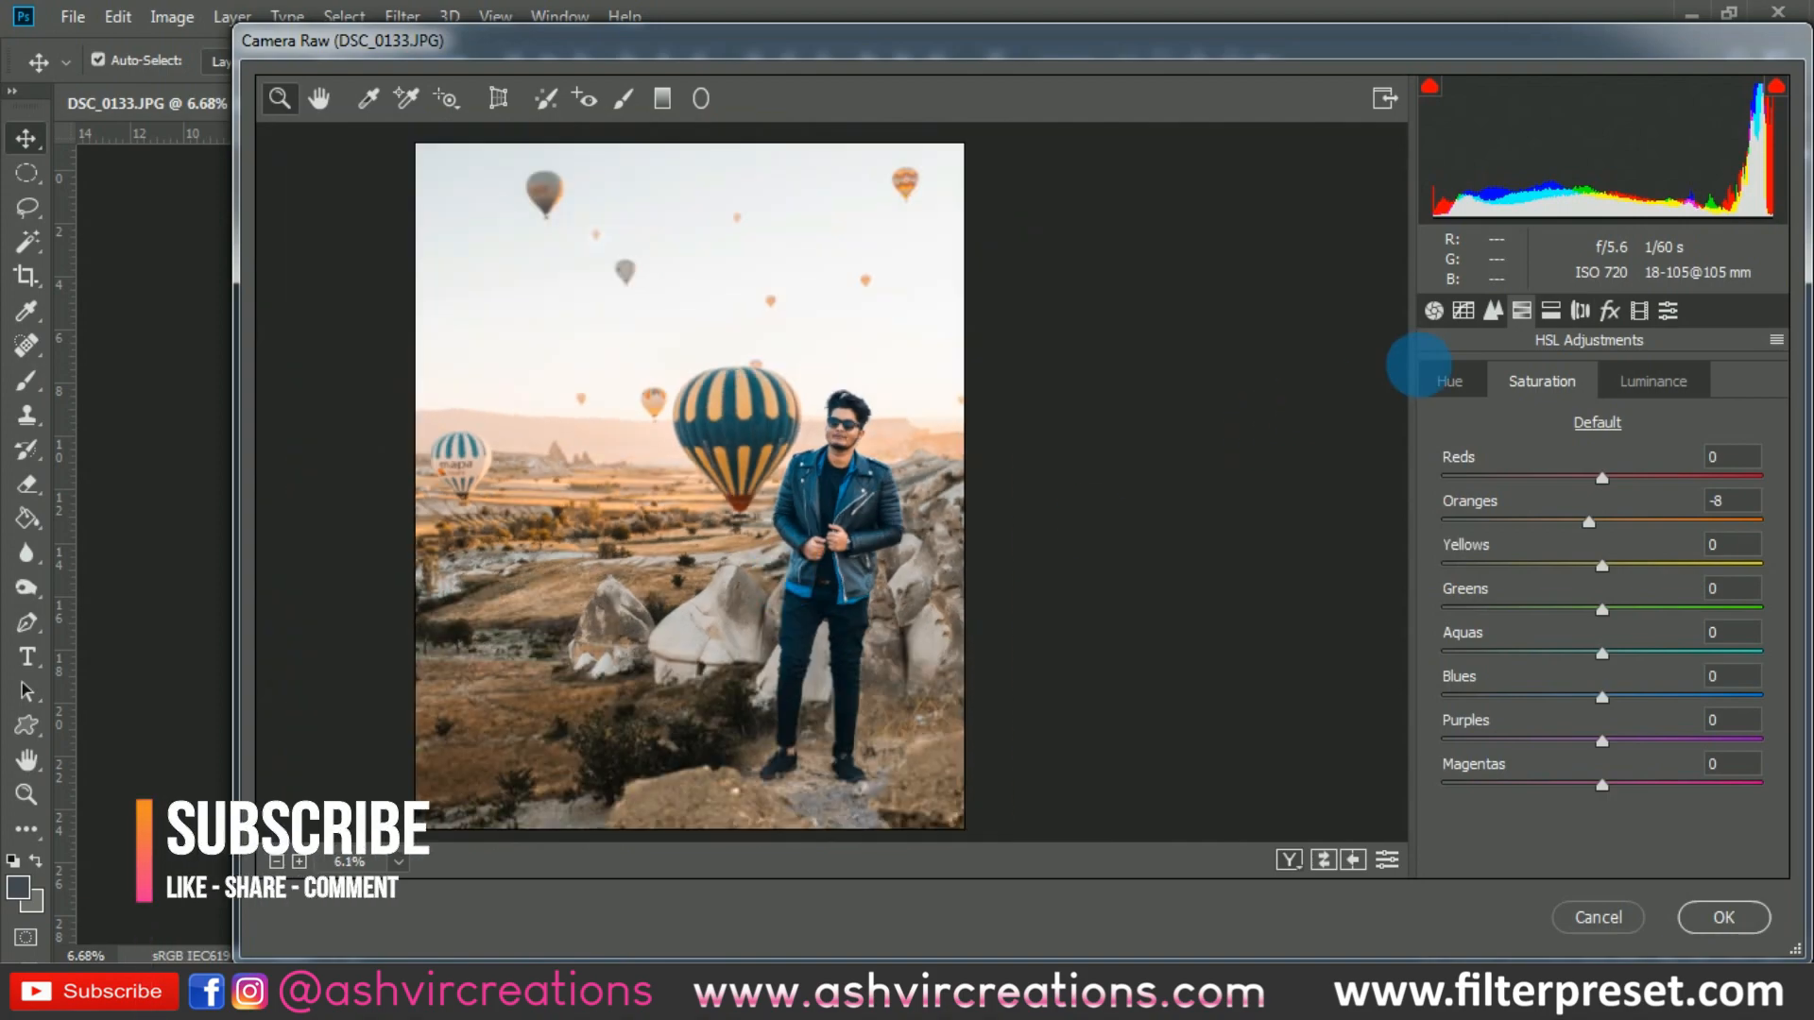
- Set the Yellows hue to -100 in the HSL adjustments and the sharpening amount to about 18
left_click(1420, 367)
left_click(1462, 310)
left_click(1493, 311)
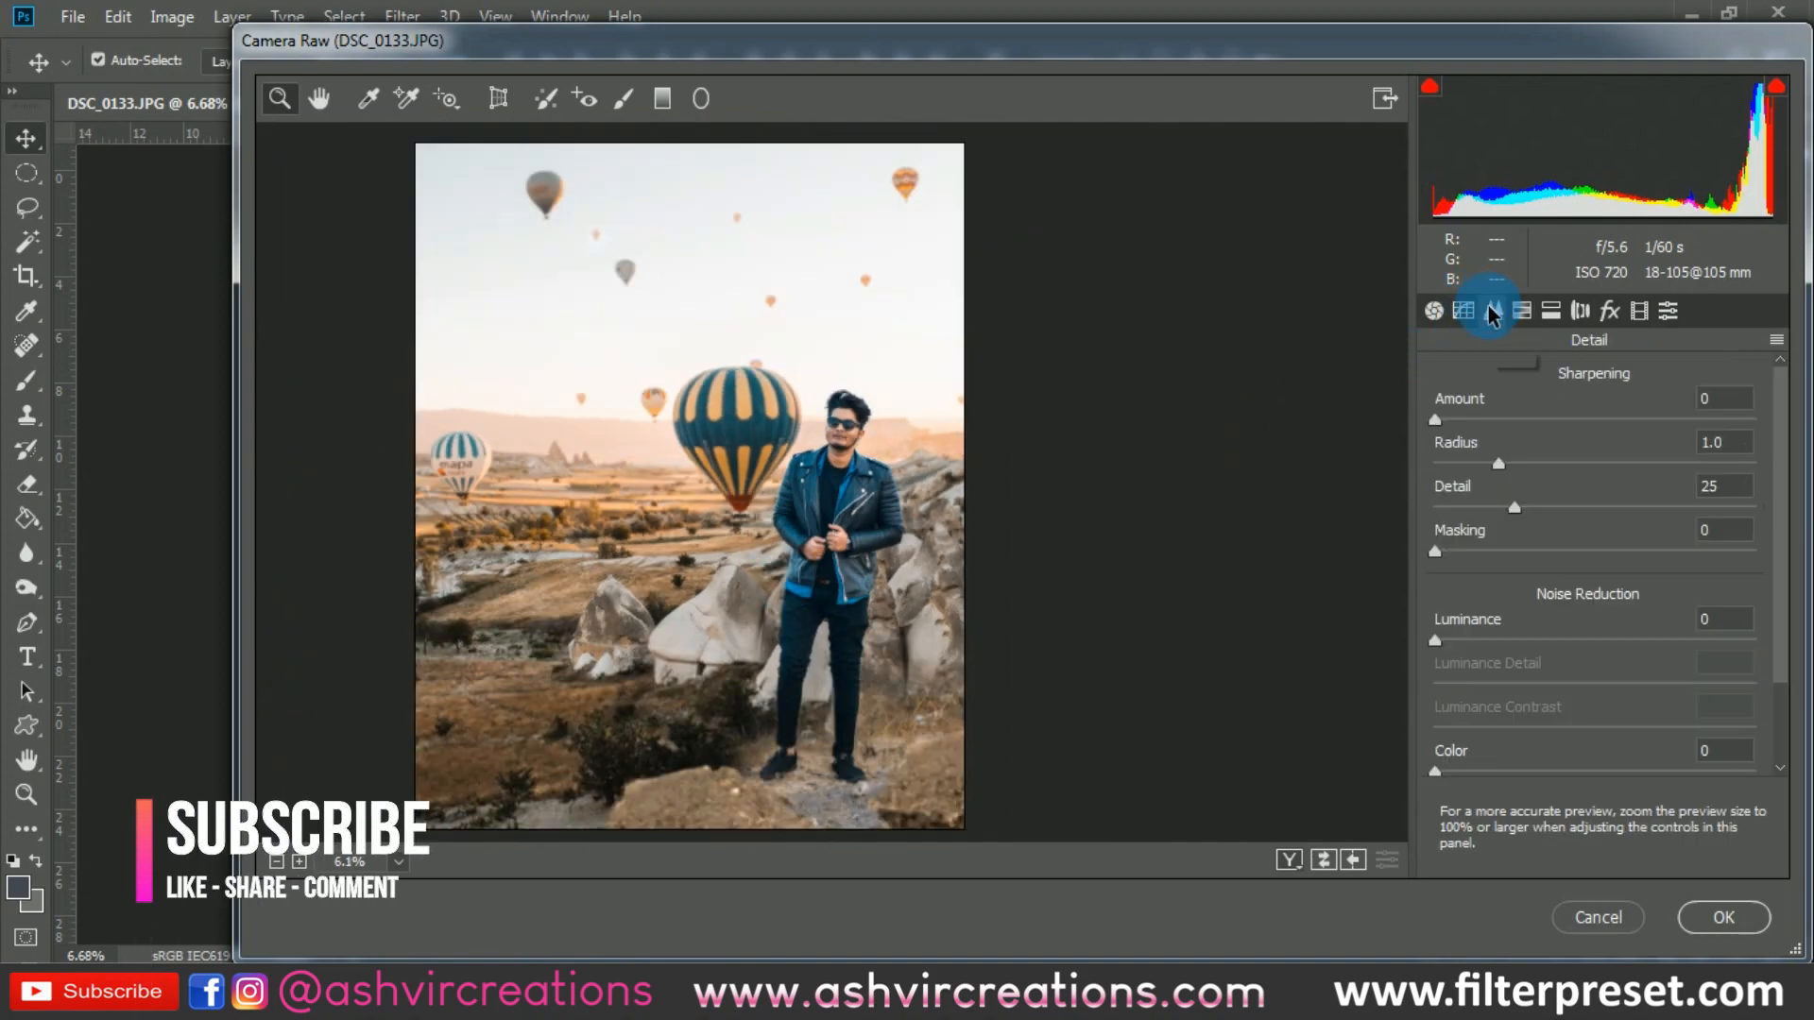
left_click(1521, 310)
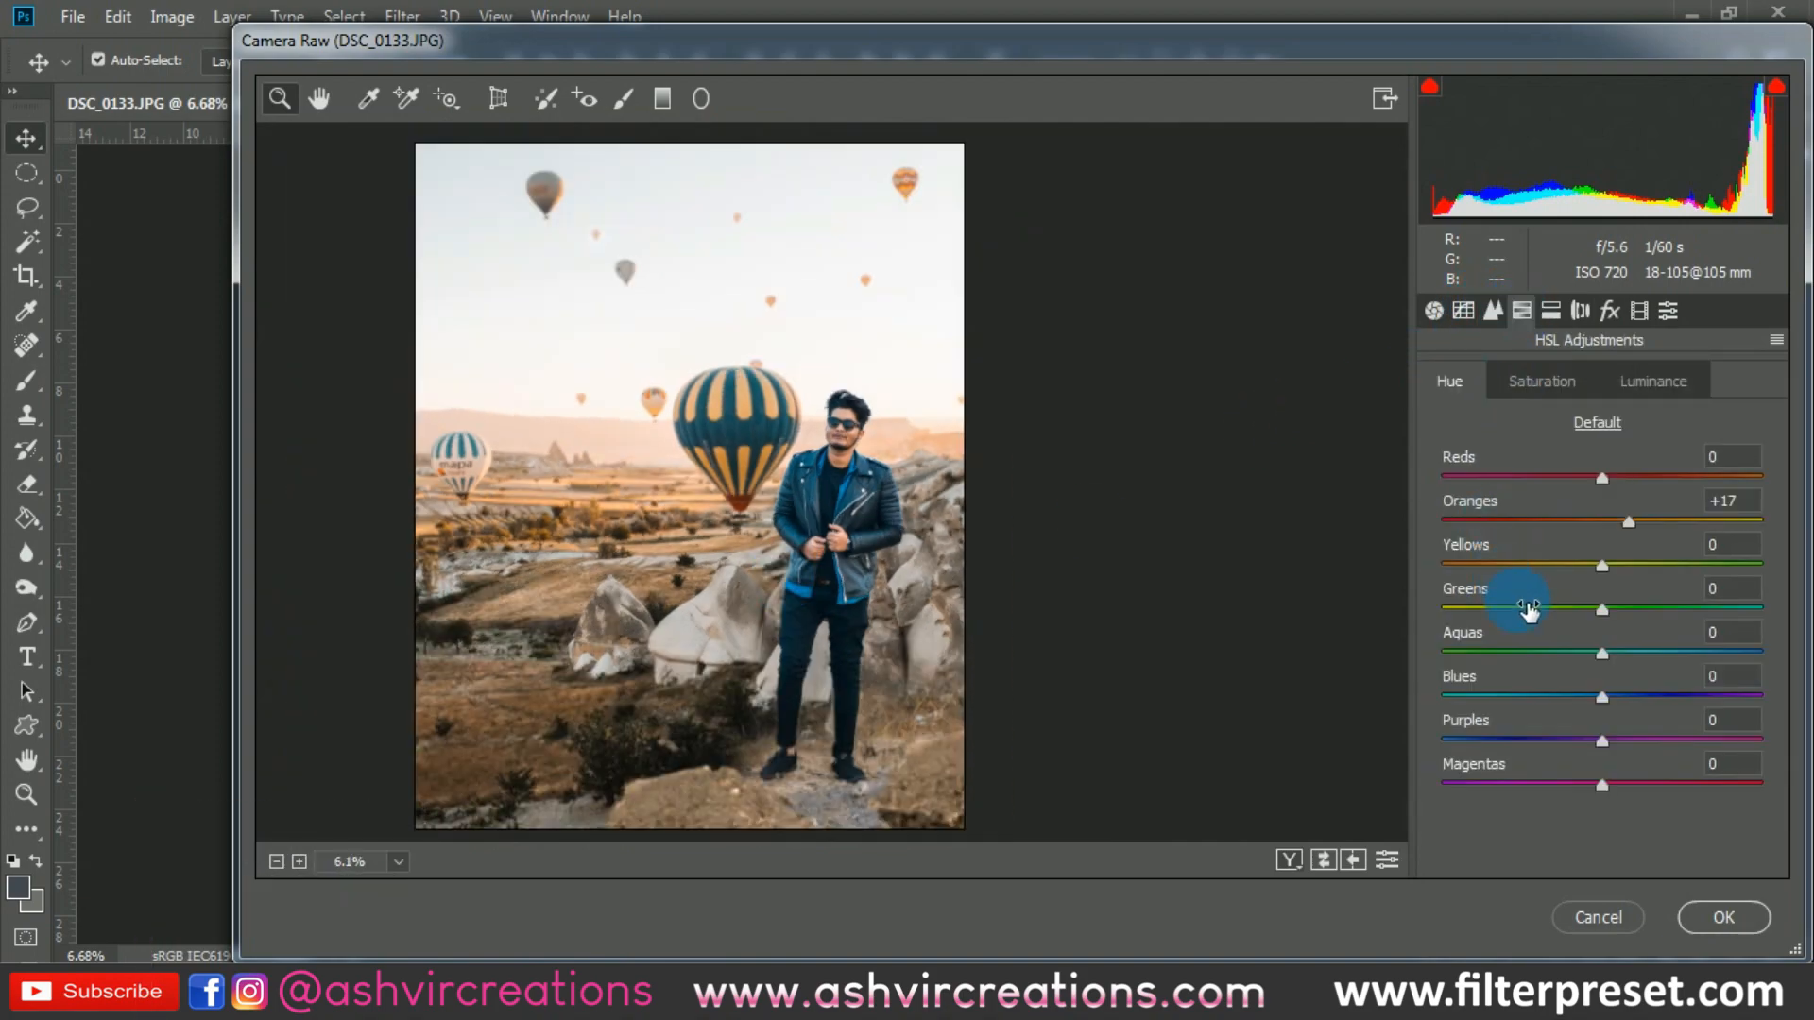
left_click_drag(1587, 570, 1453, 565)
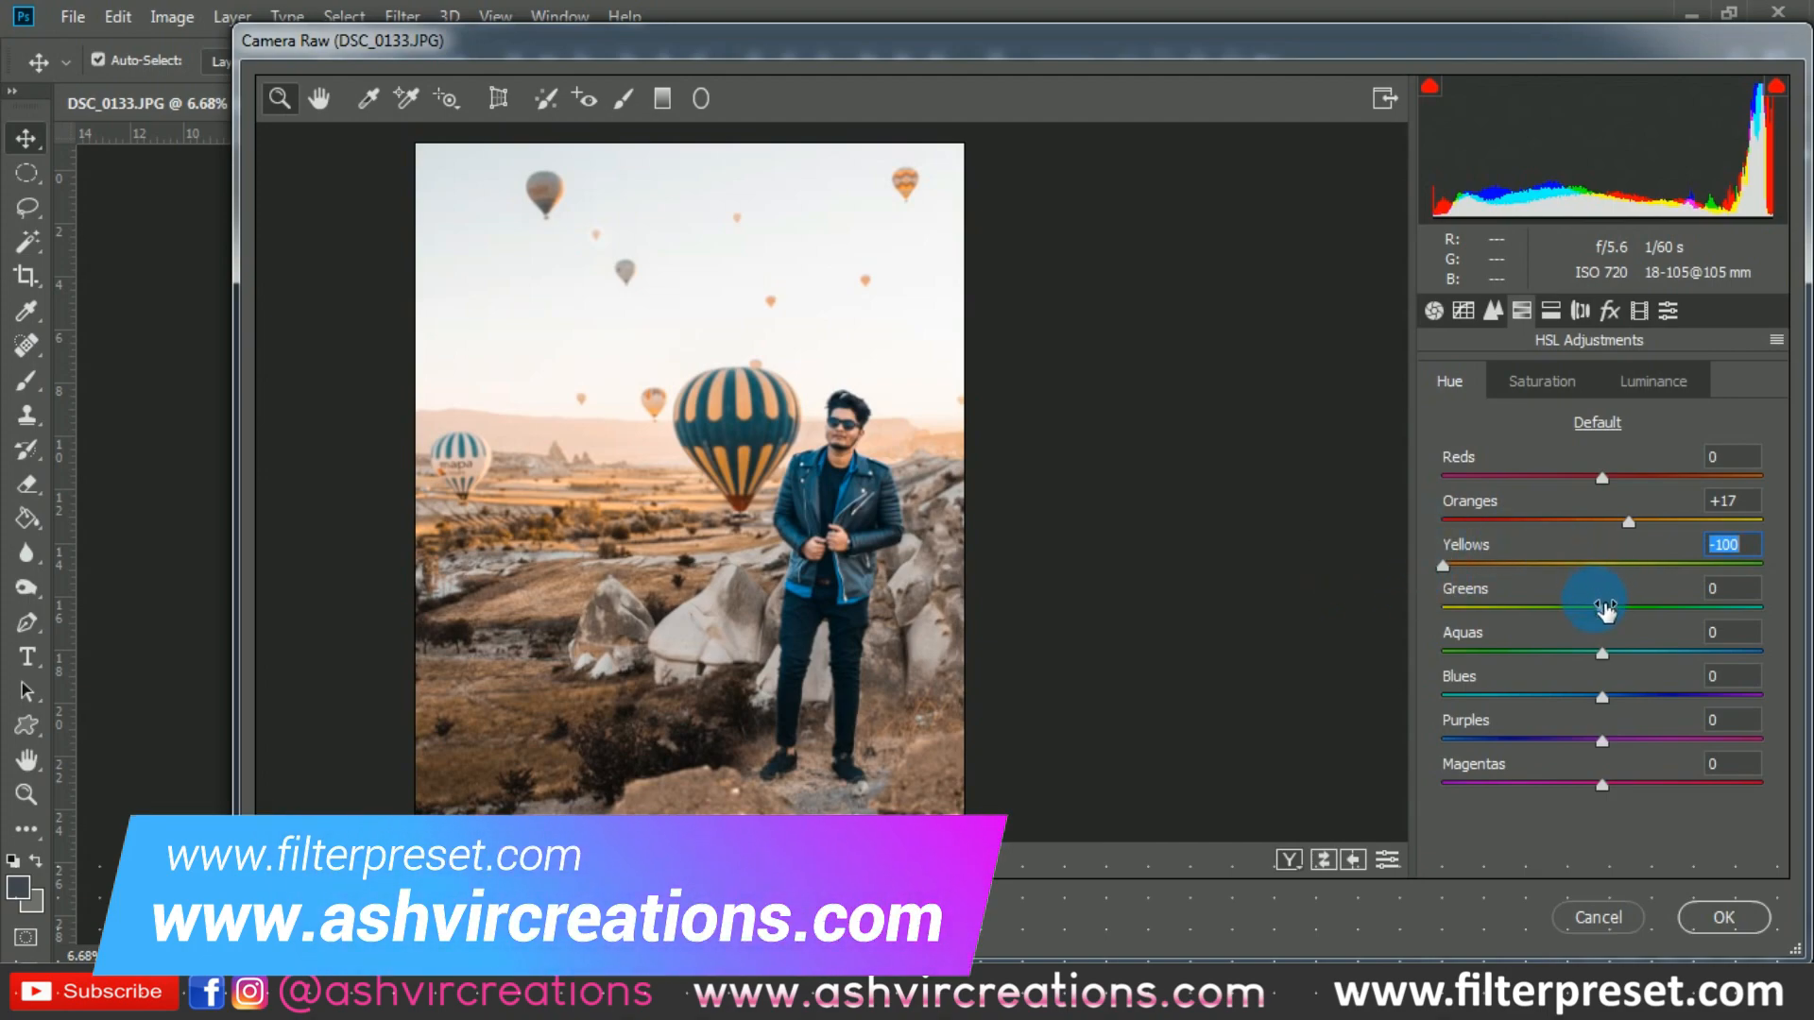
scroll(881, 415, "down", 1)
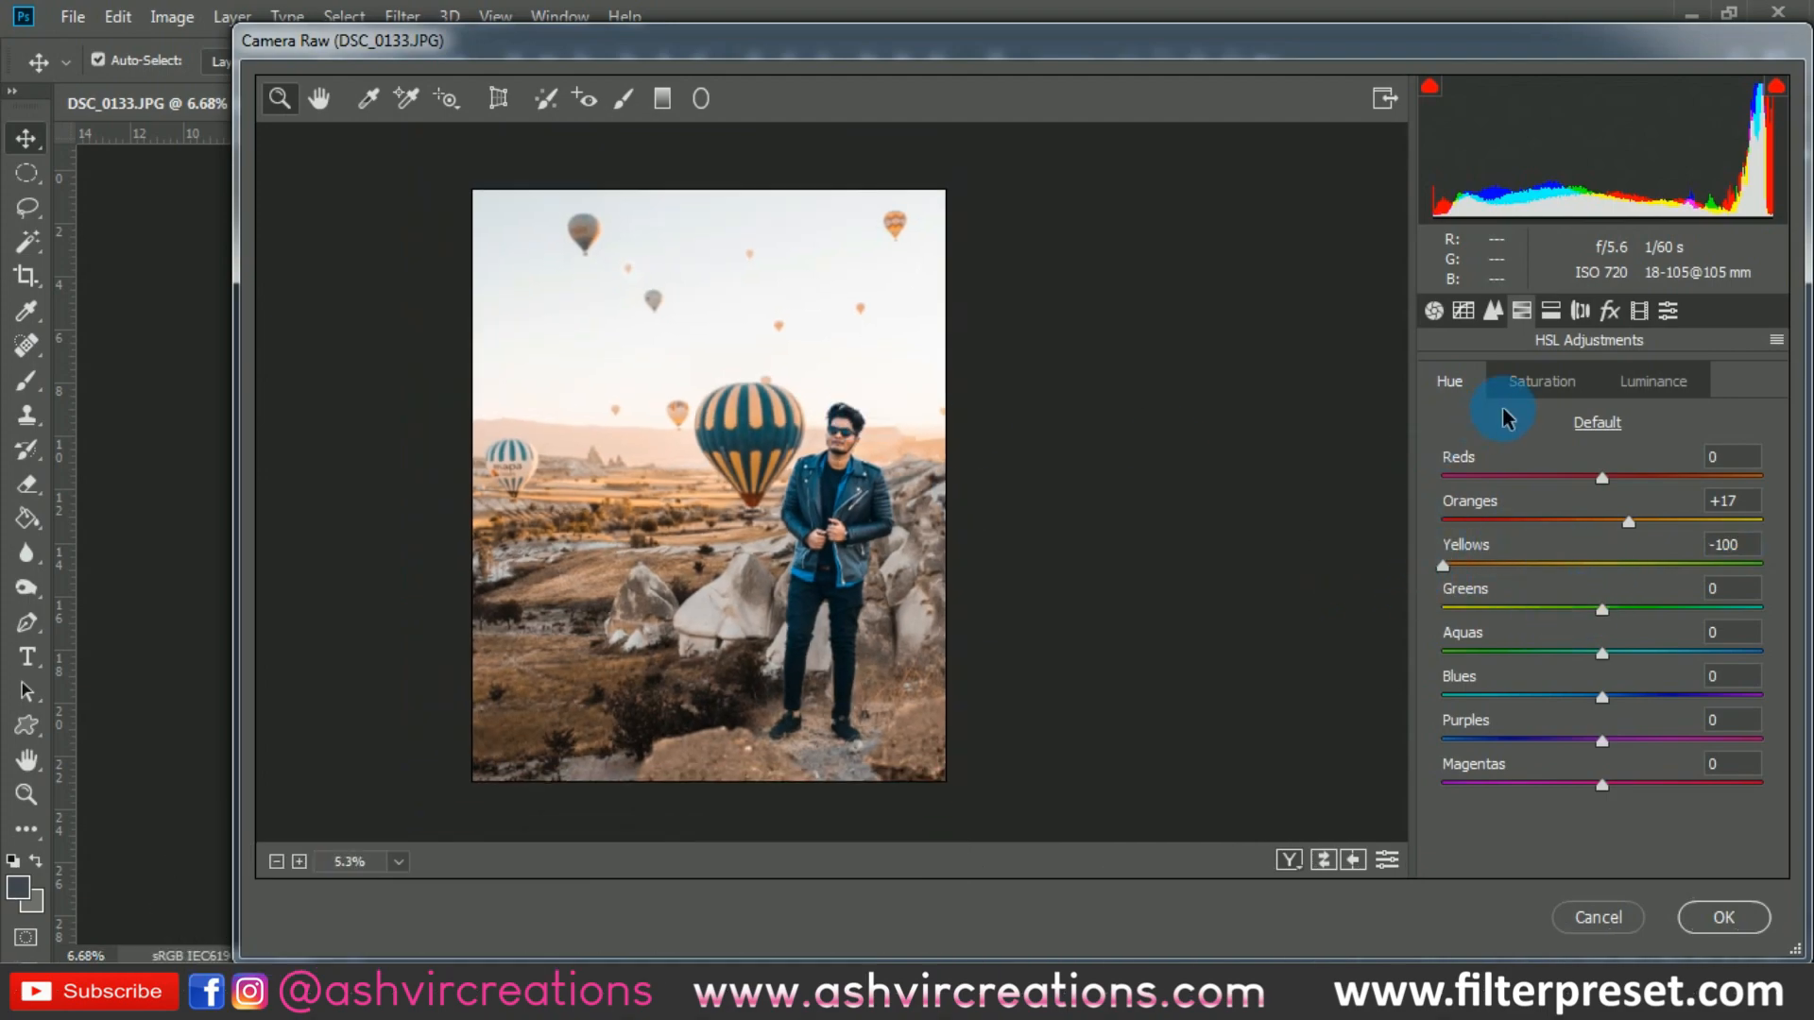
left_click(1493, 310)
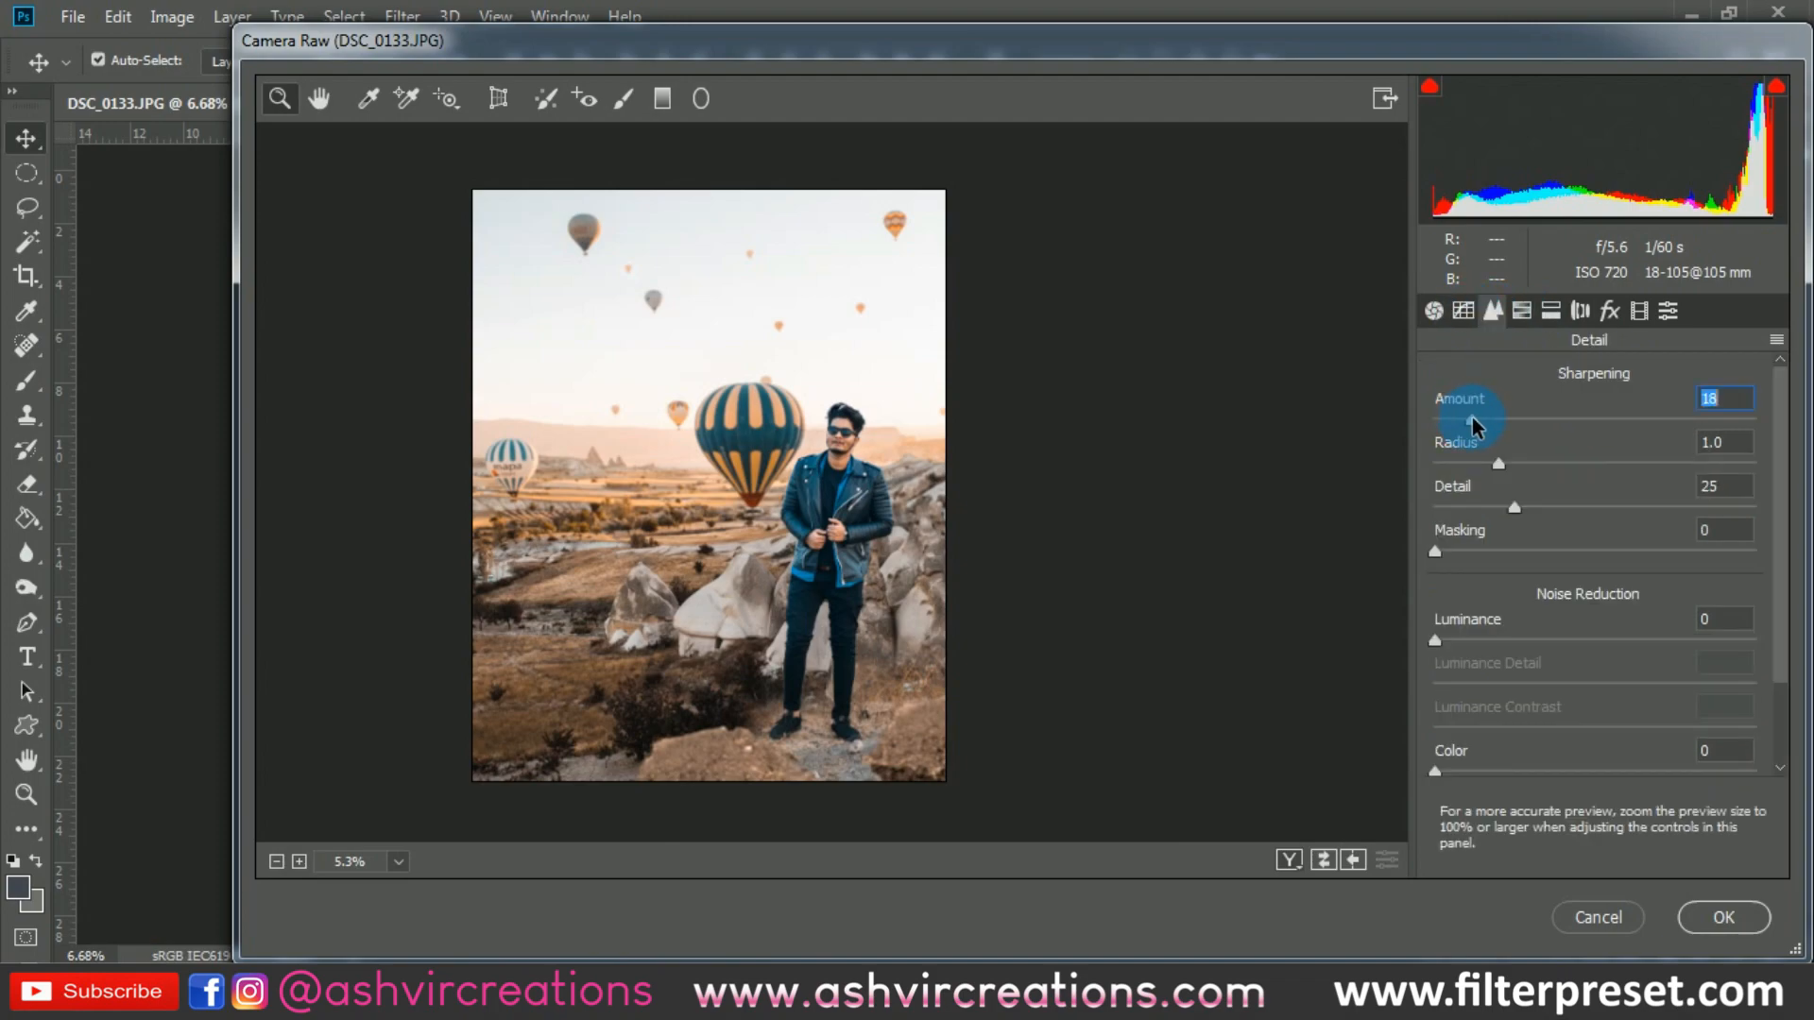
- Split-tone the shadows with hue 209 and saturation 13
left_click(1550, 310)
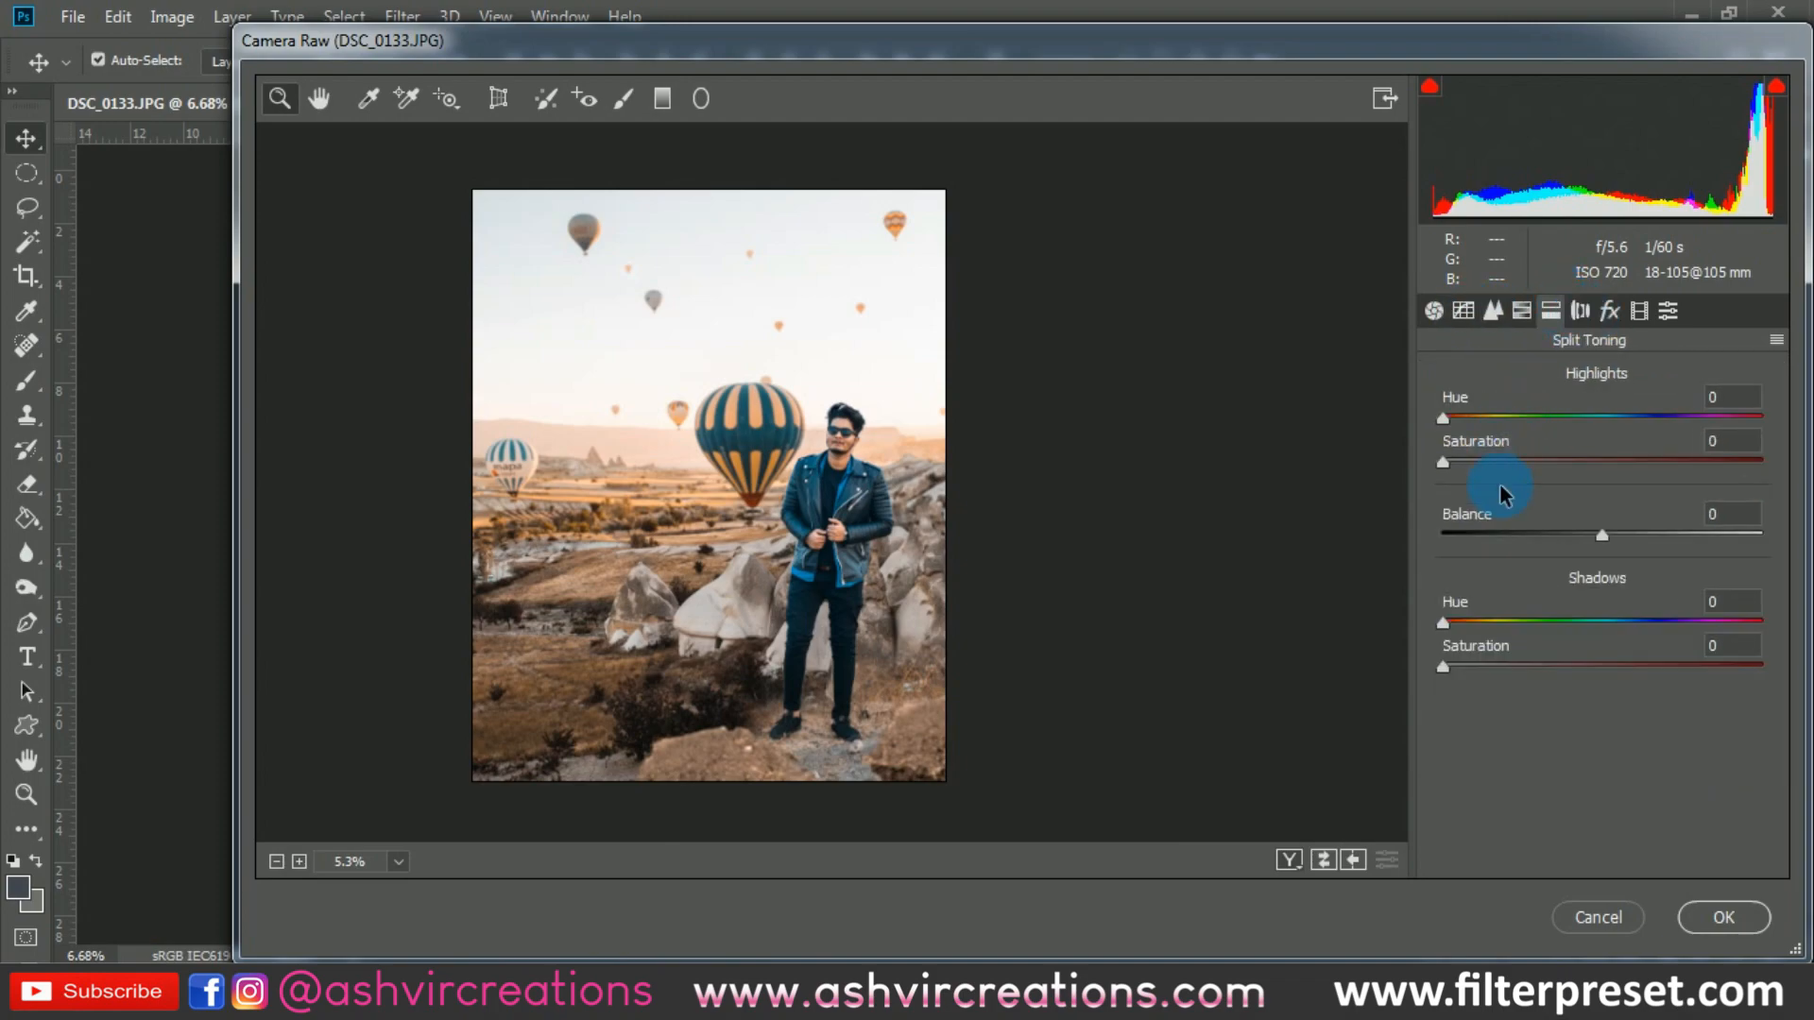
left_click(1684, 601)
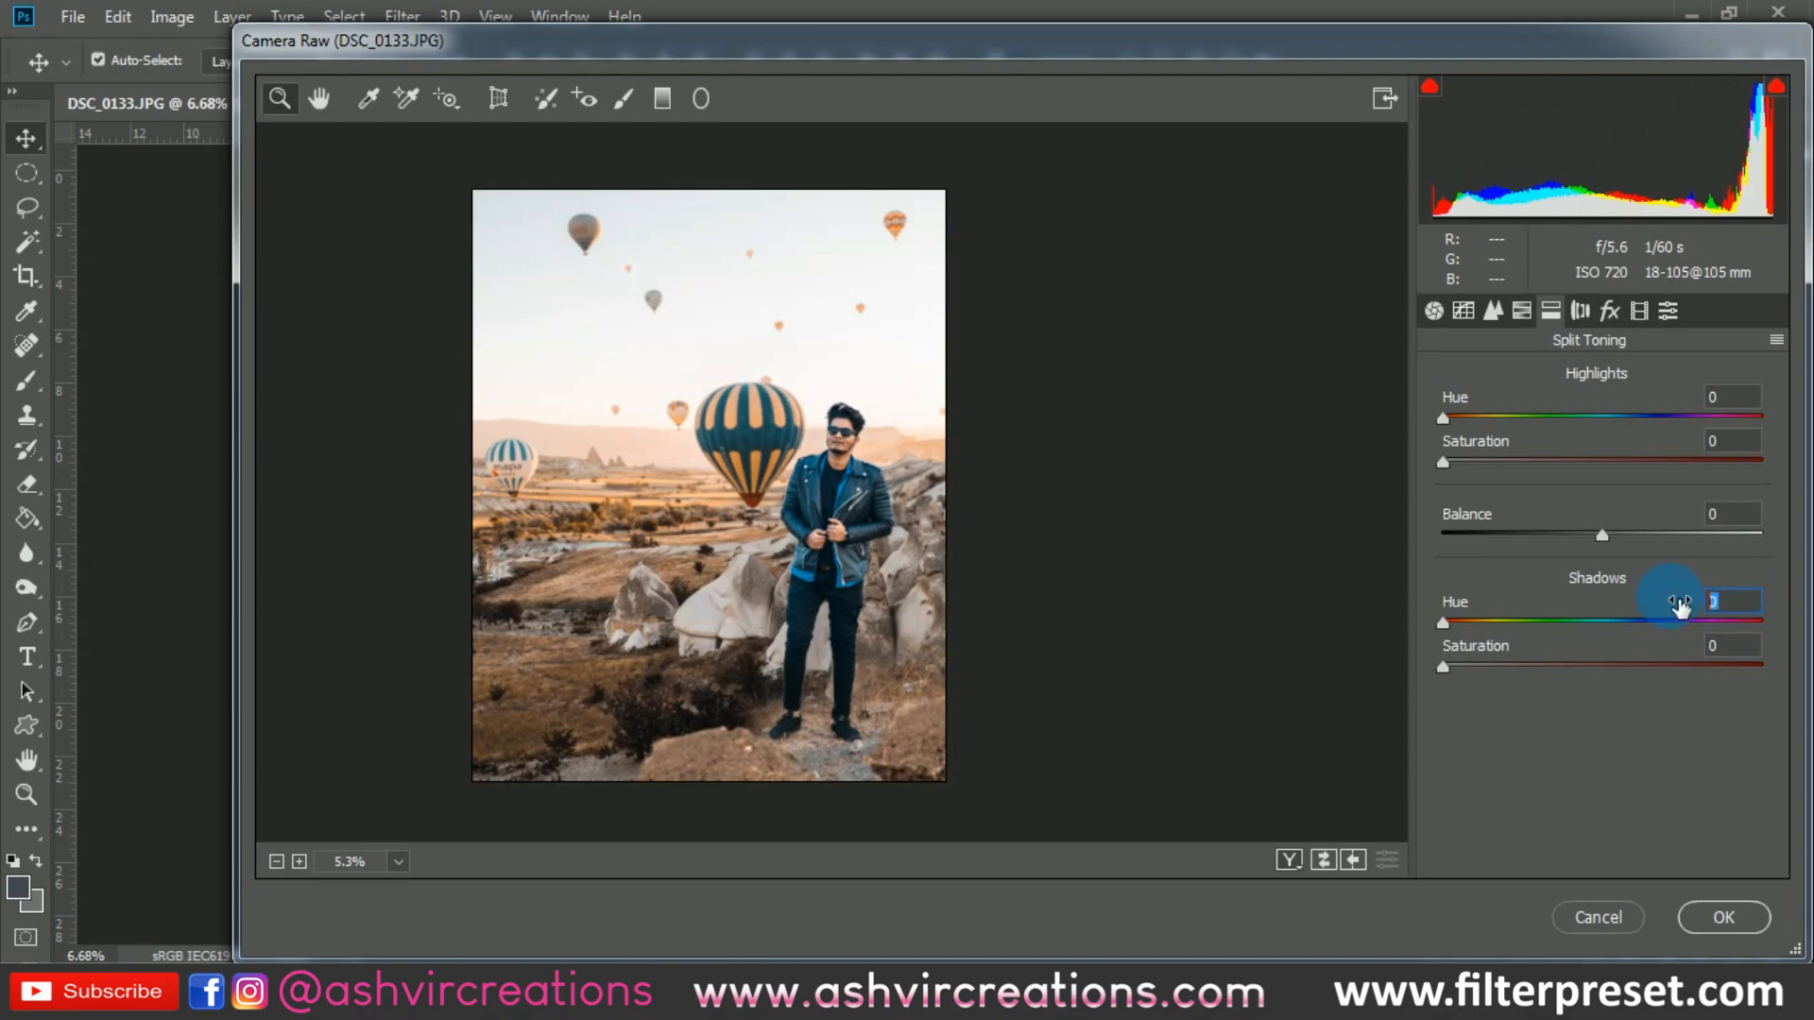
type("209")
left_click_drag(1472, 665, 1508, 665)
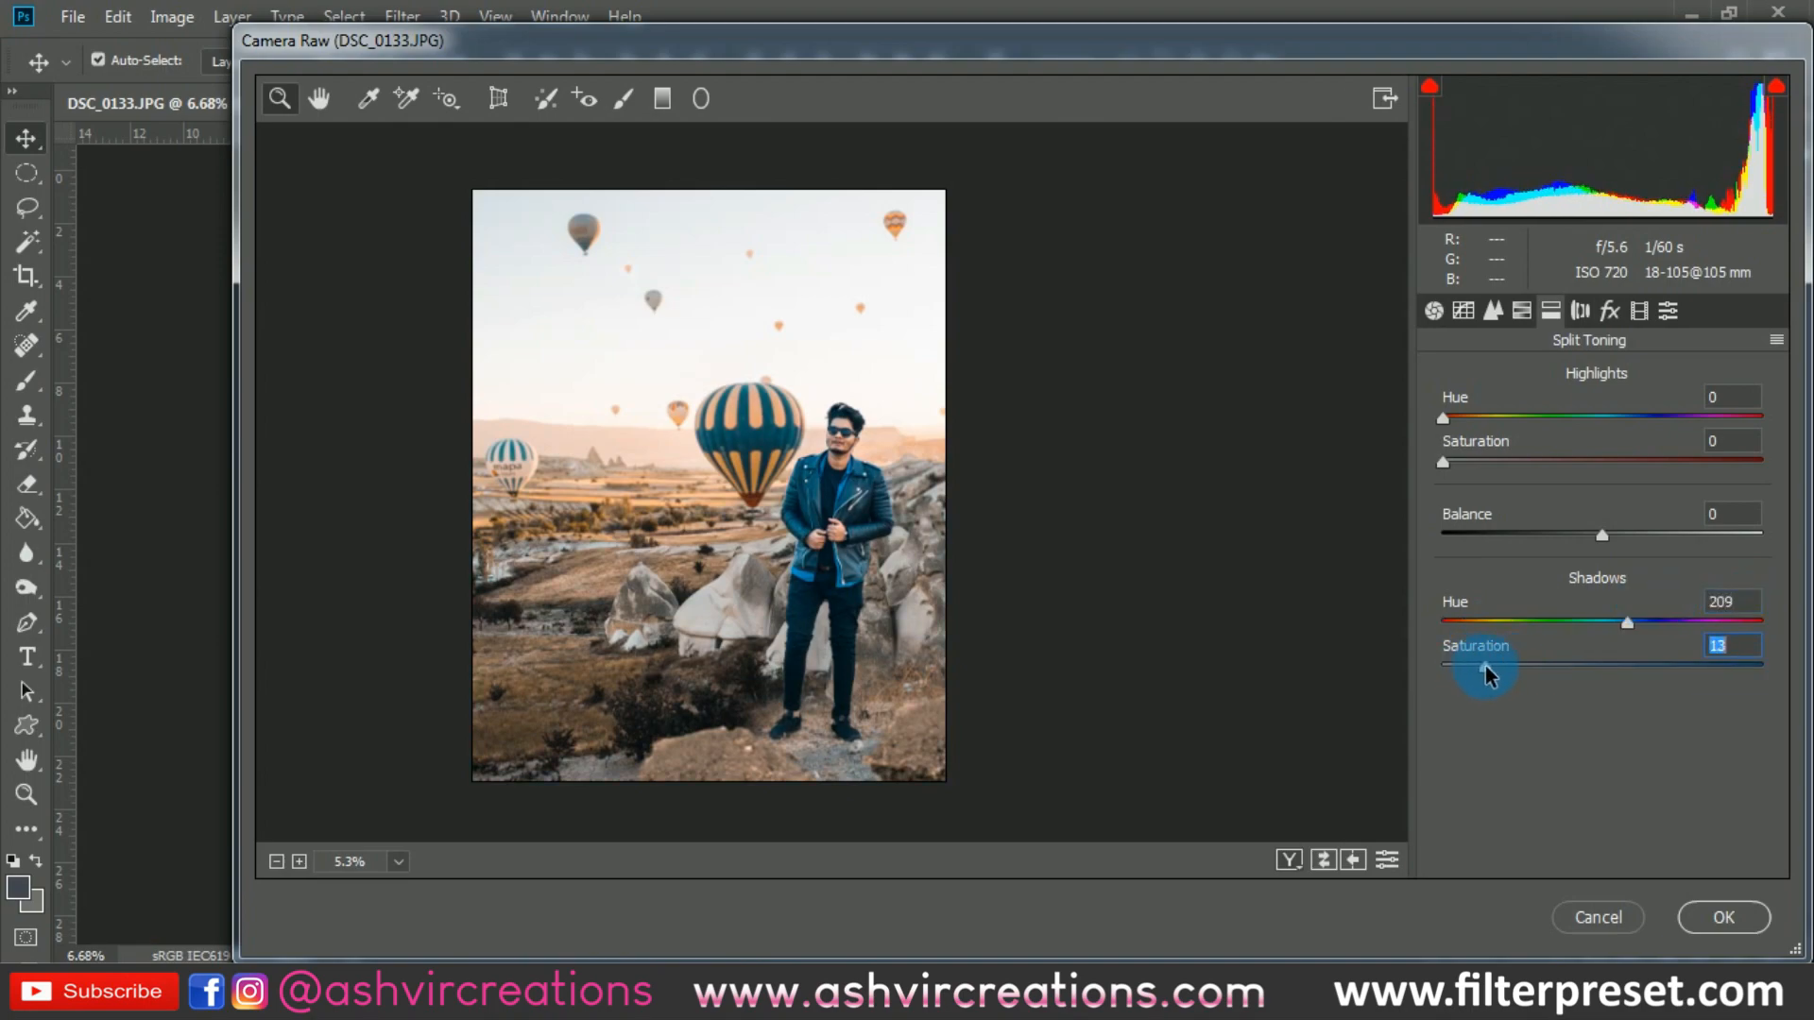
- Split-tone the highlights with hue 126 and saturation 10, and set the shadows saturation to 11
left_click_drag(1488, 417, 1504, 491)
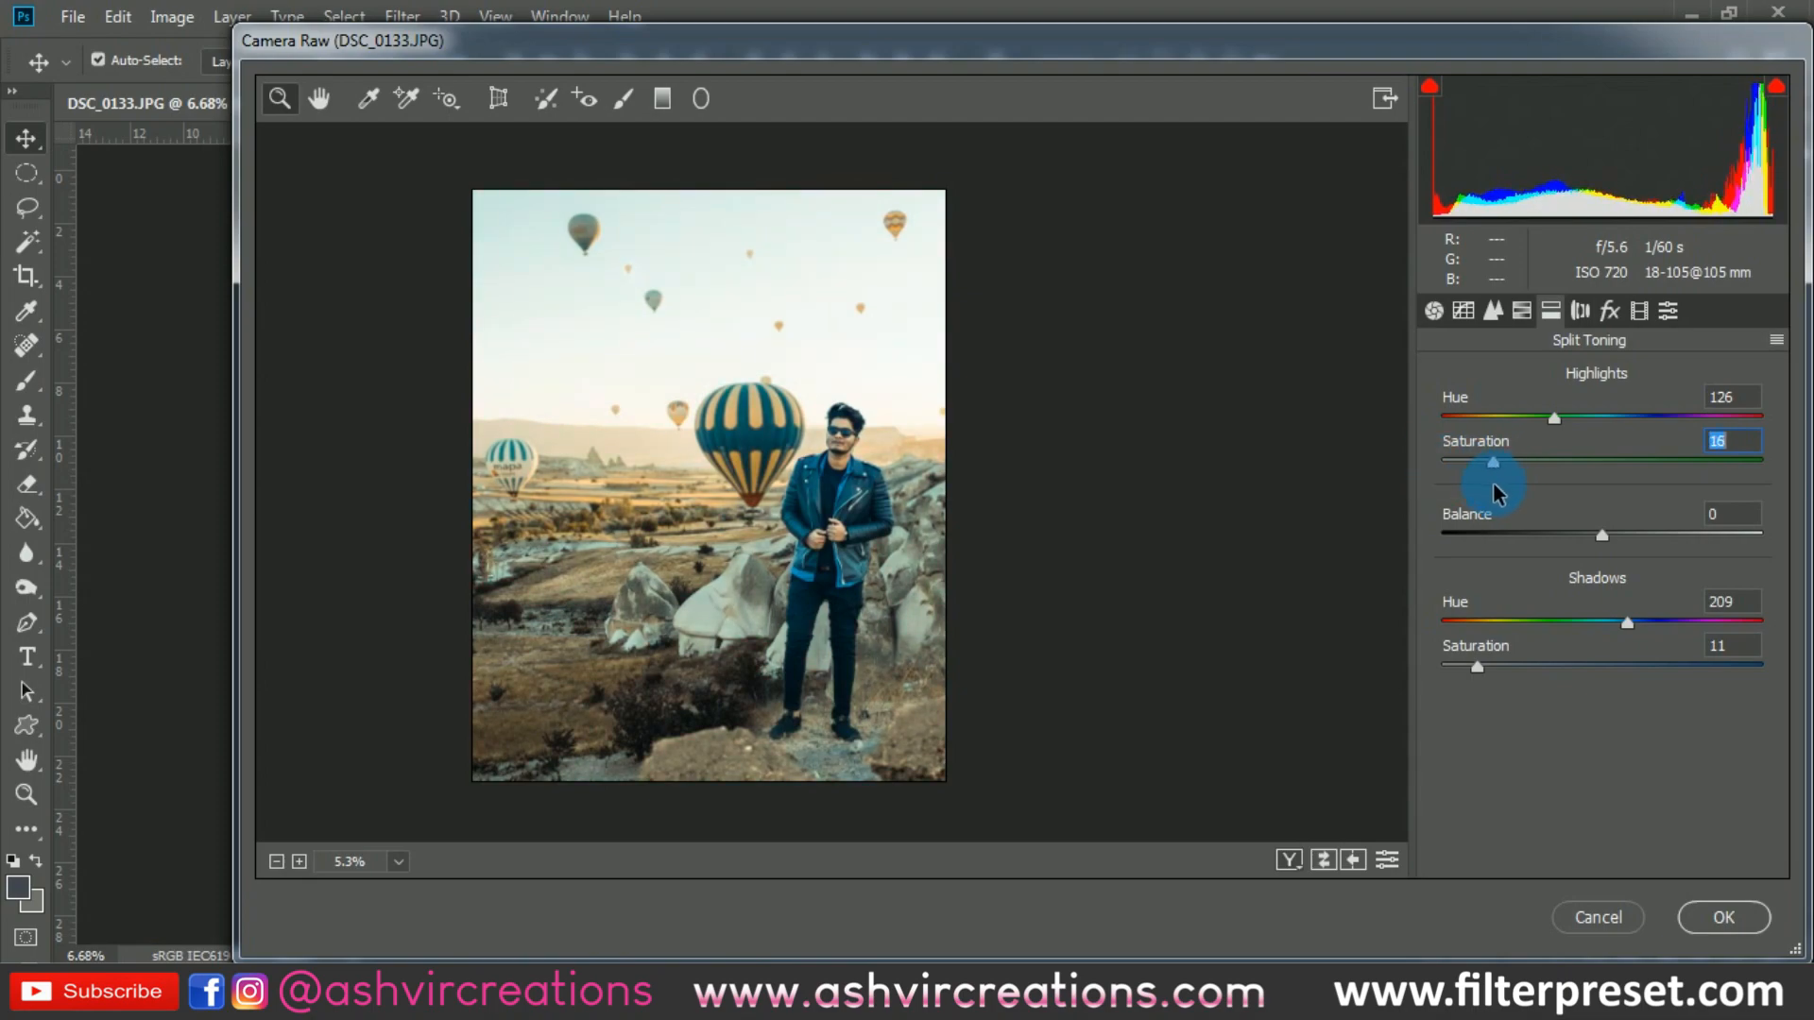
left_click(1582, 312)
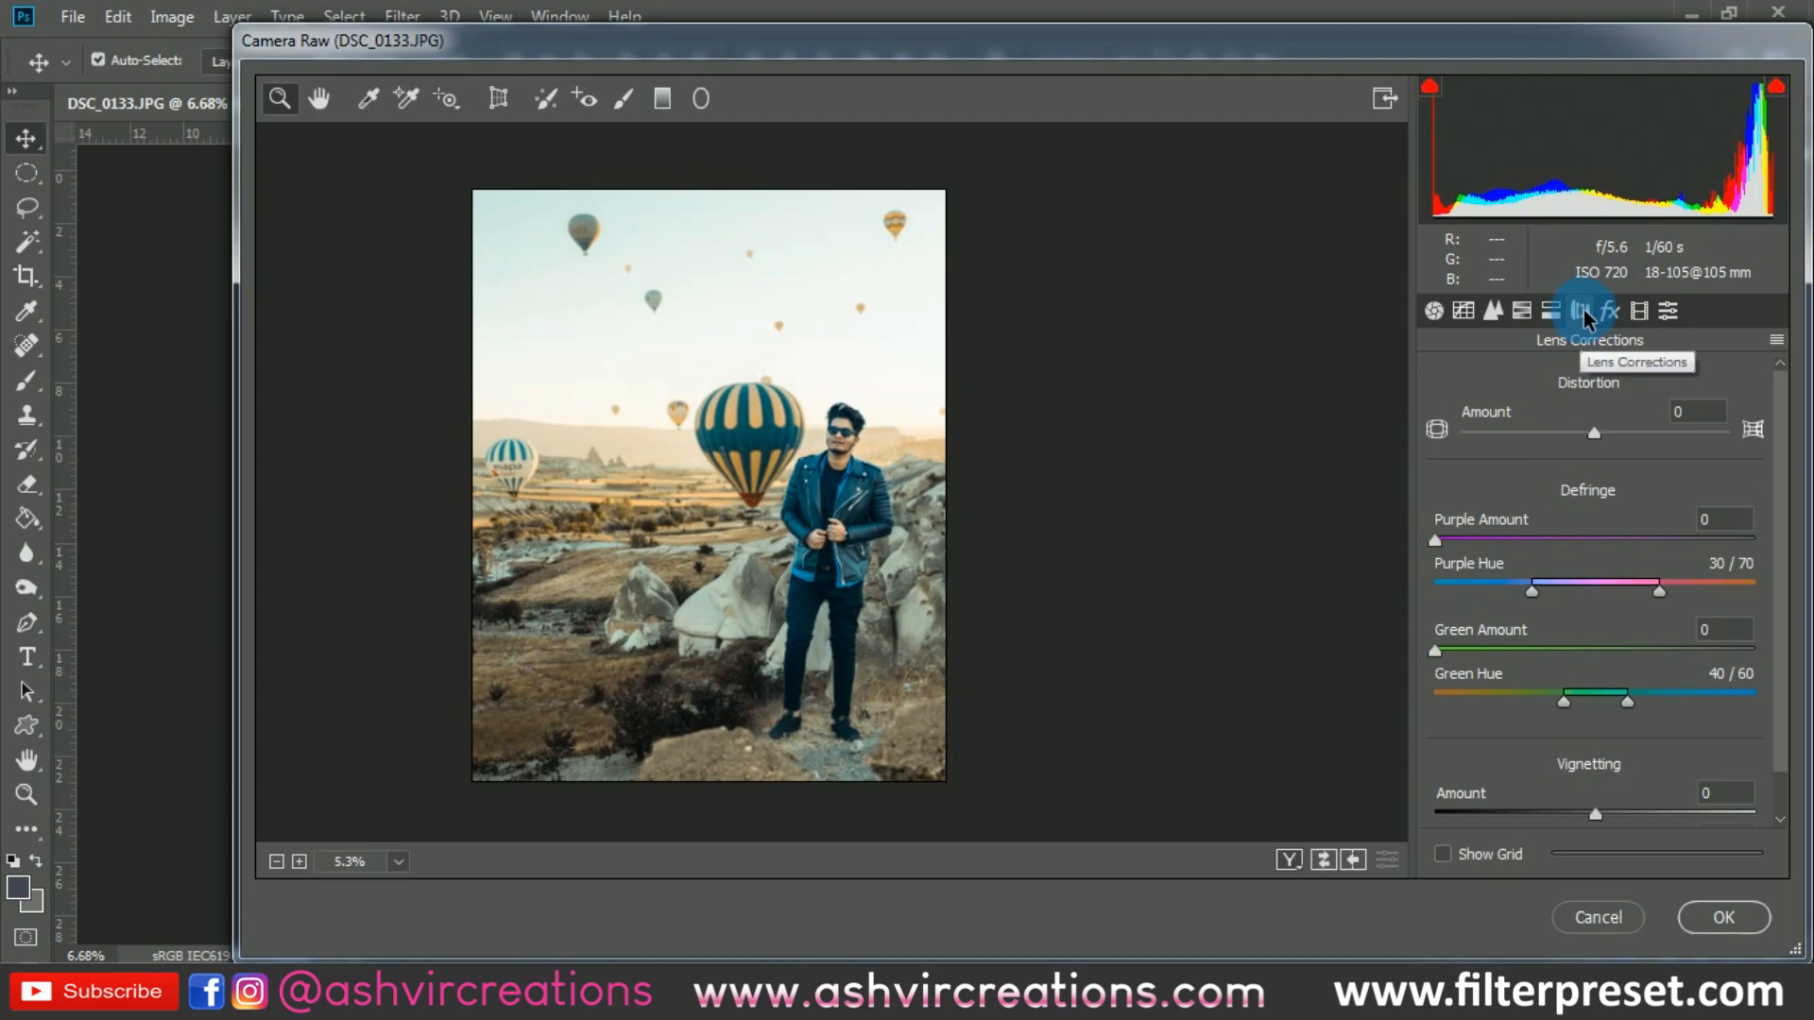
left_click(1550, 312)
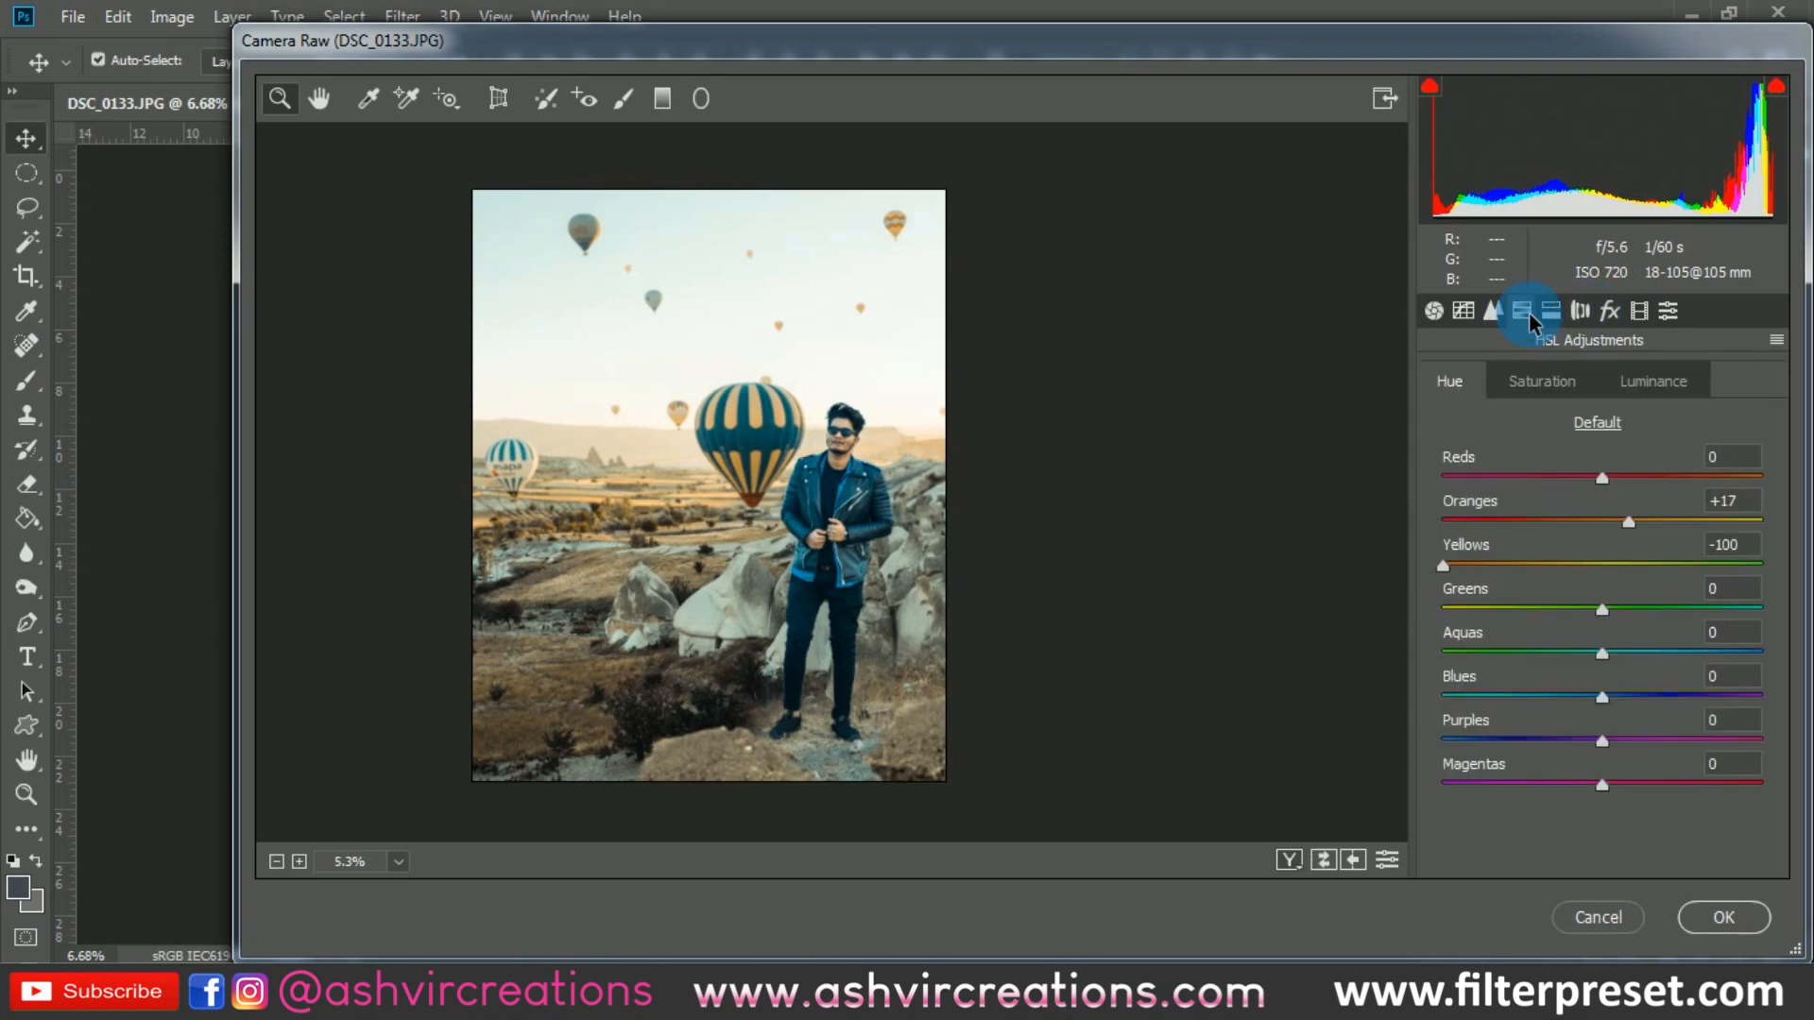
left_click_drag(1495, 467, 1476, 465)
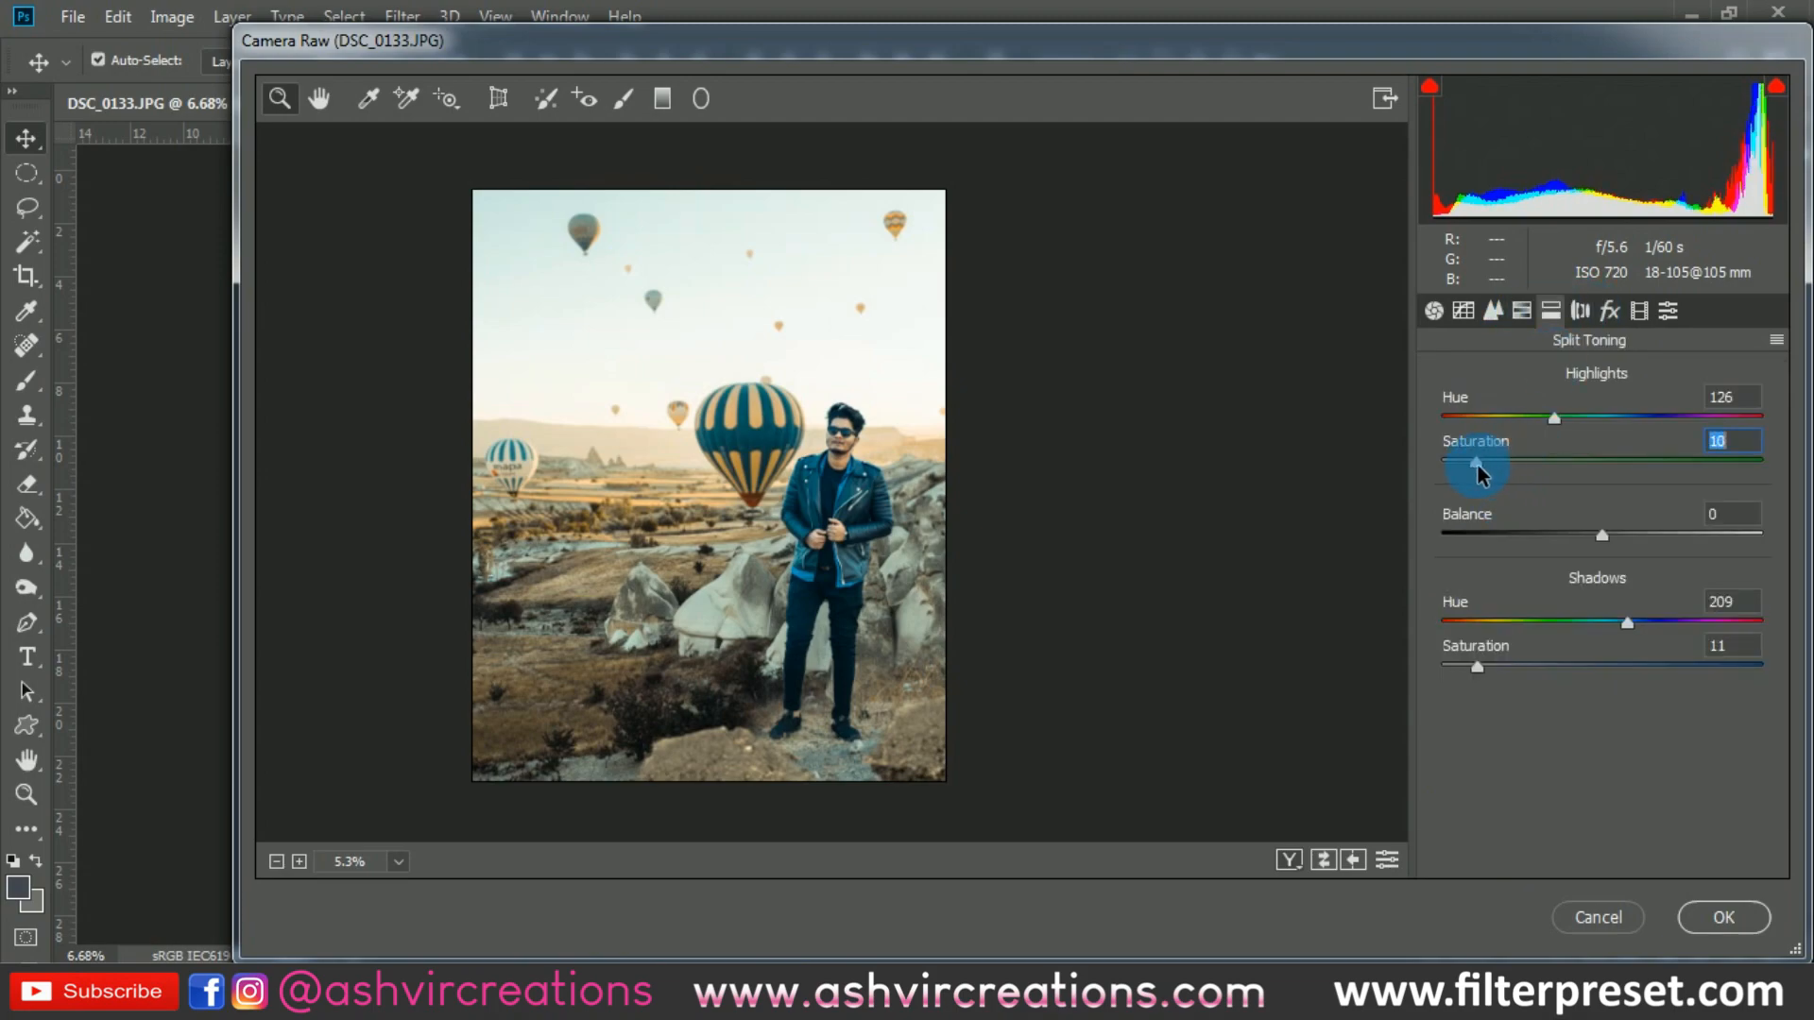
- Add a post-crop vignette with amount -34, midpoint 37, roundness -18 and feather 53, and apply the Camera Raw adjustments
left_click(1609, 310)
left_click_drag(1599, 652, 1599, 795)
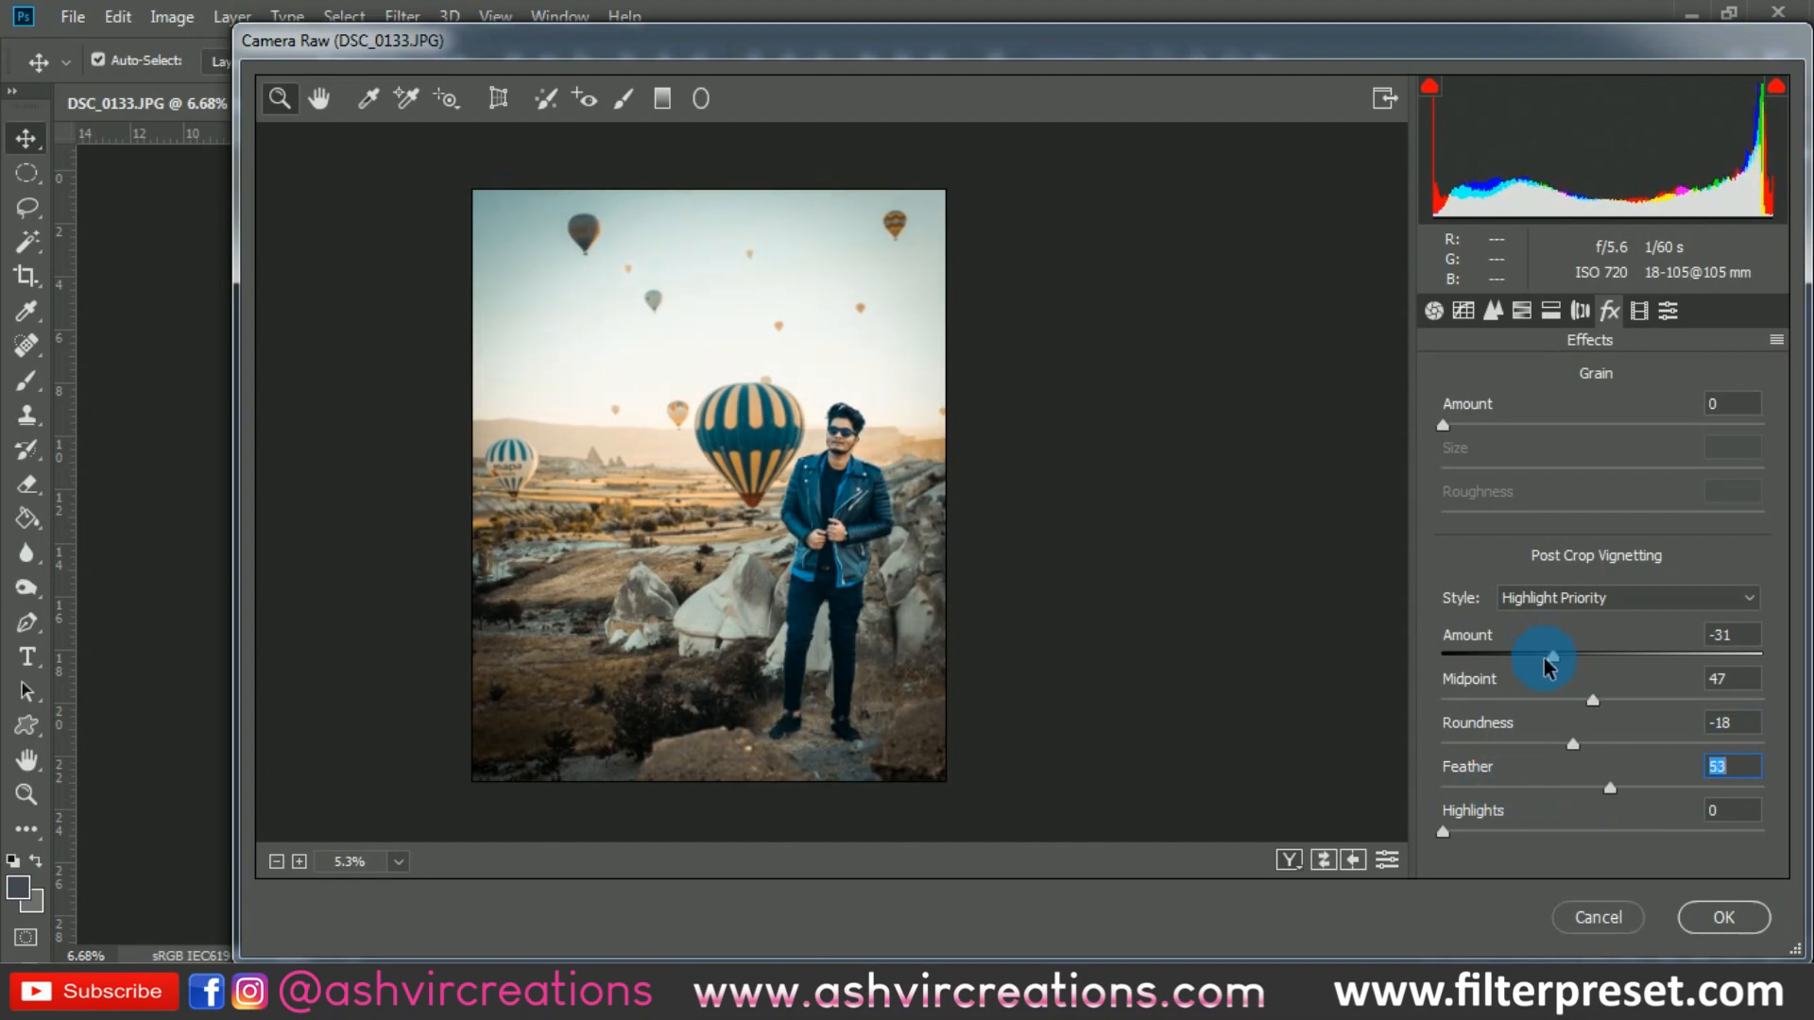
mouse_move(1550, 665)
left_mouse_down()
mouse_move(1506, 656)
mouse_move(1547, 655)
left_mouse_up()
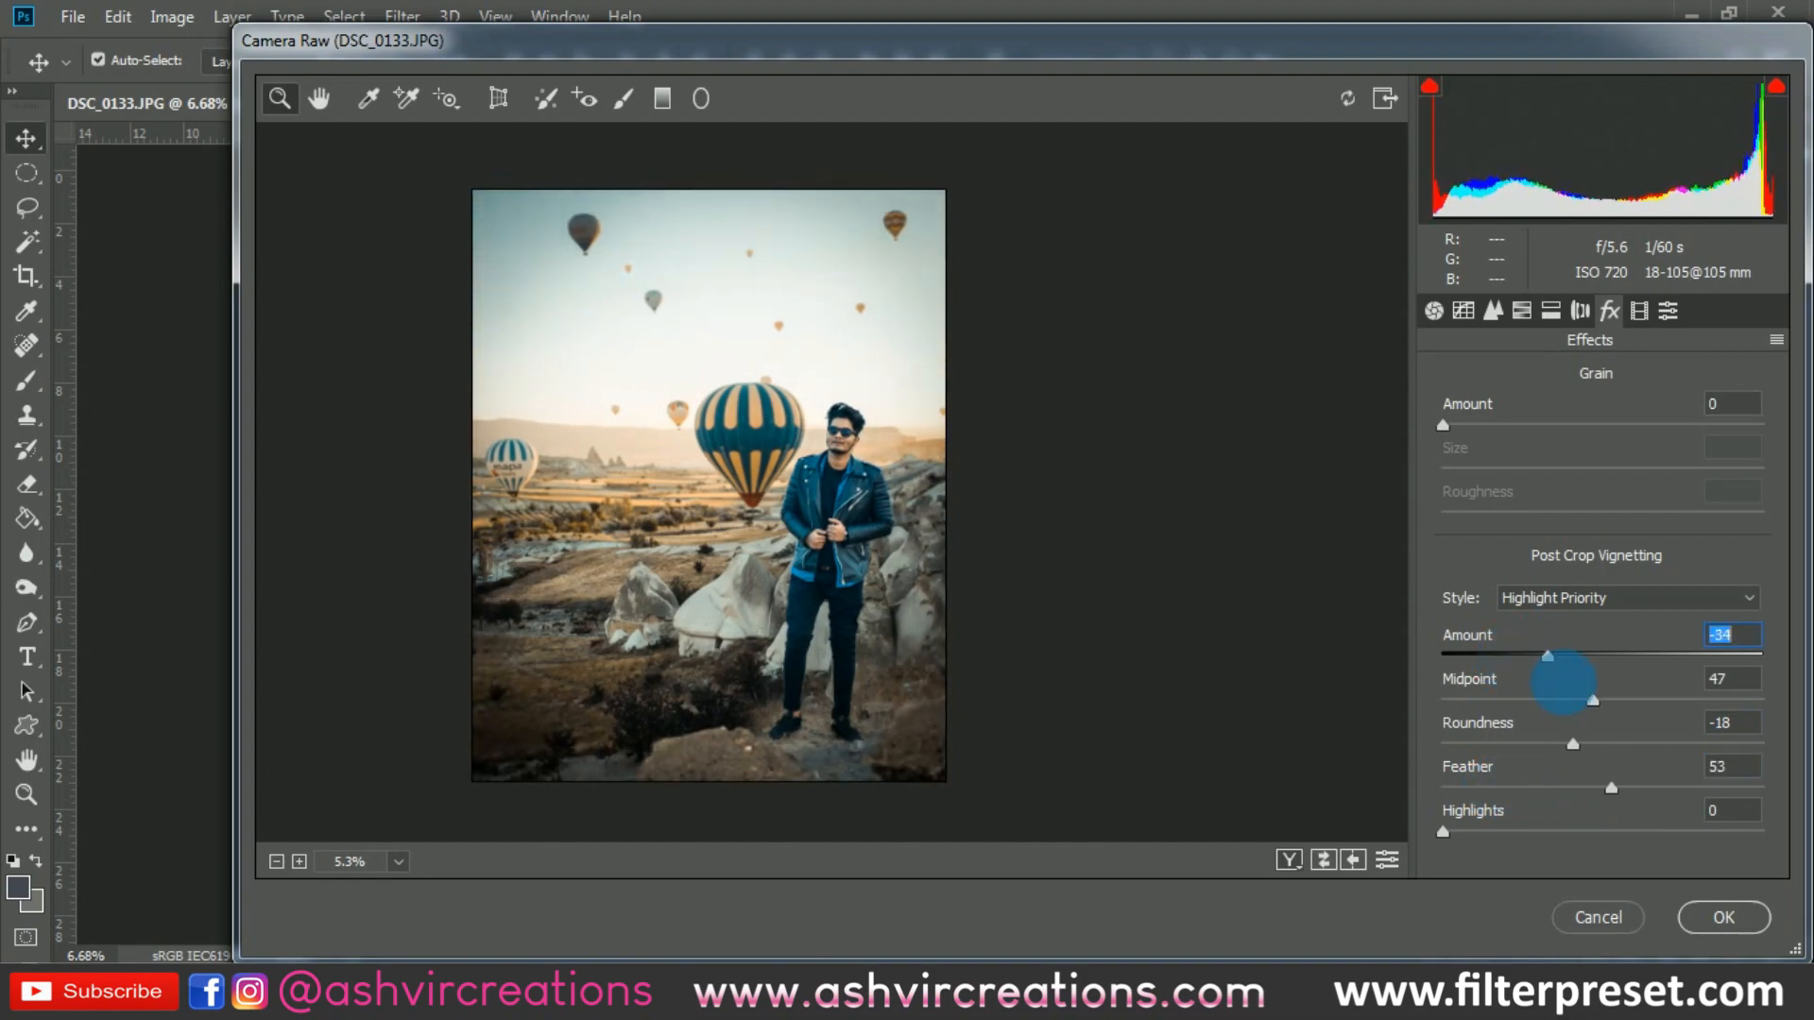
mouse_move(1585, 715)
left_mouse_down()
mouse_move(1540, 701)
mouse_move(1564, 718)
left_mouse_up()
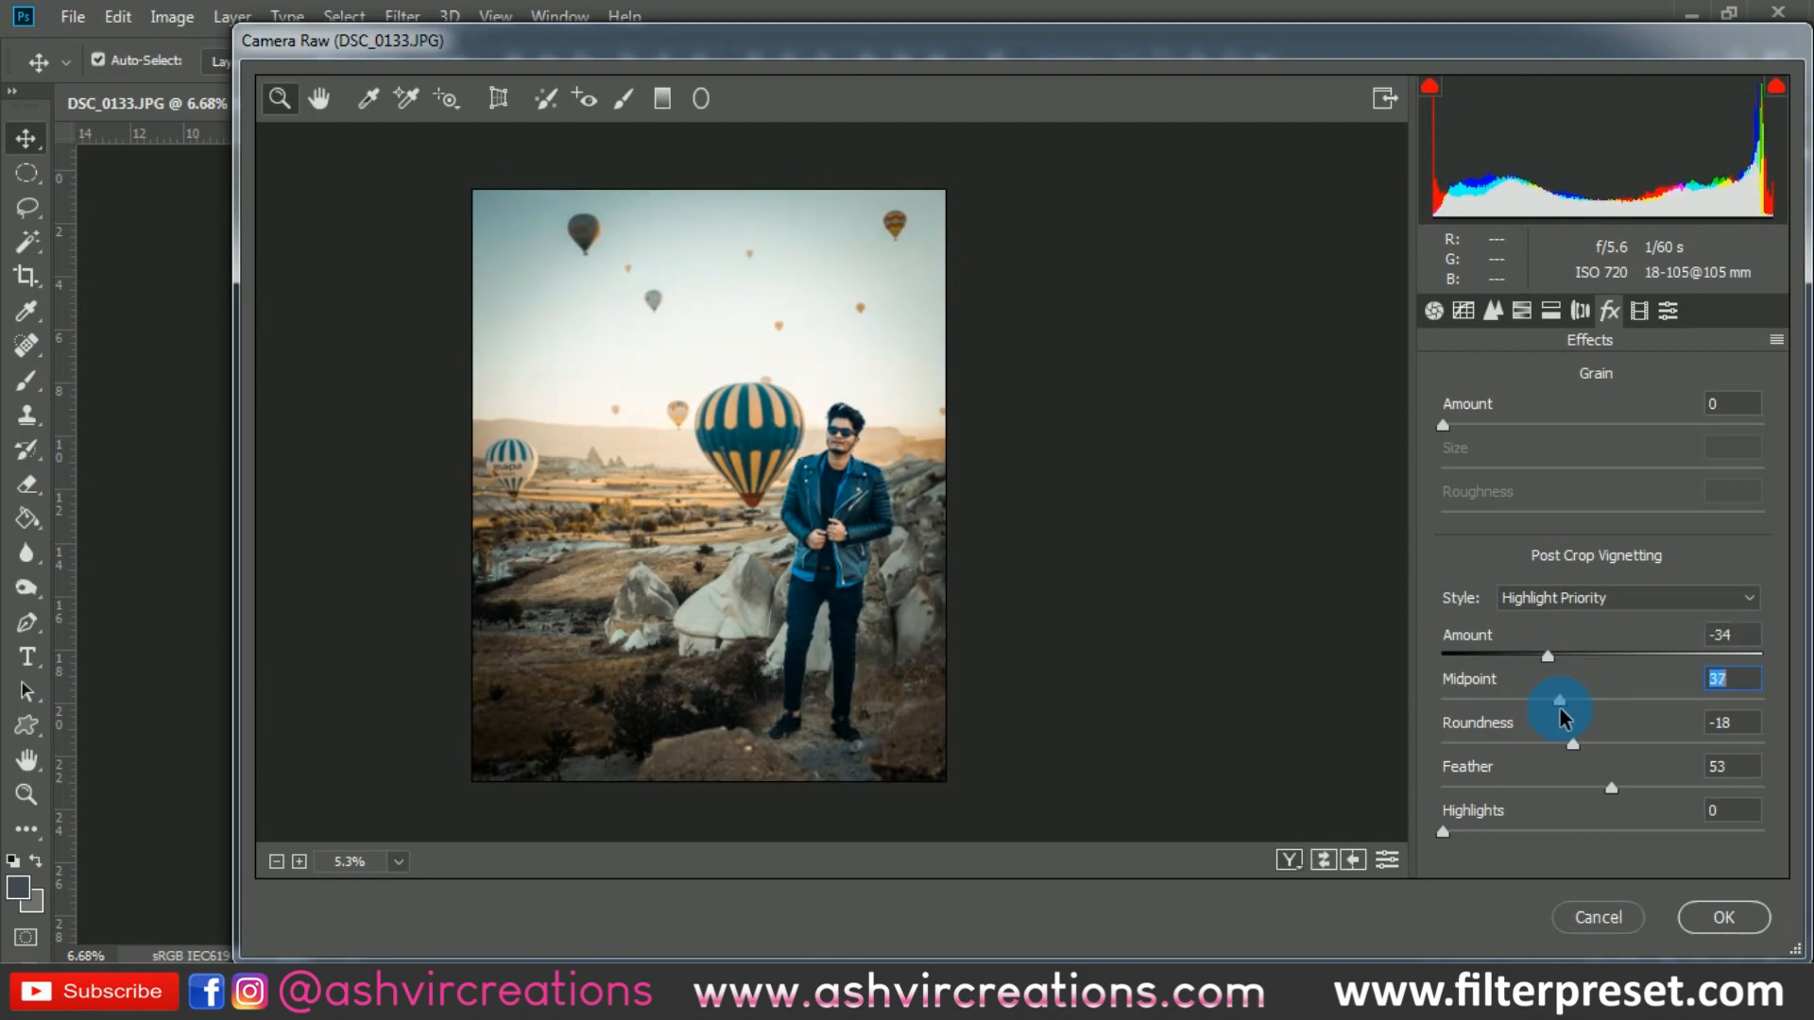
left_click(858, 456)
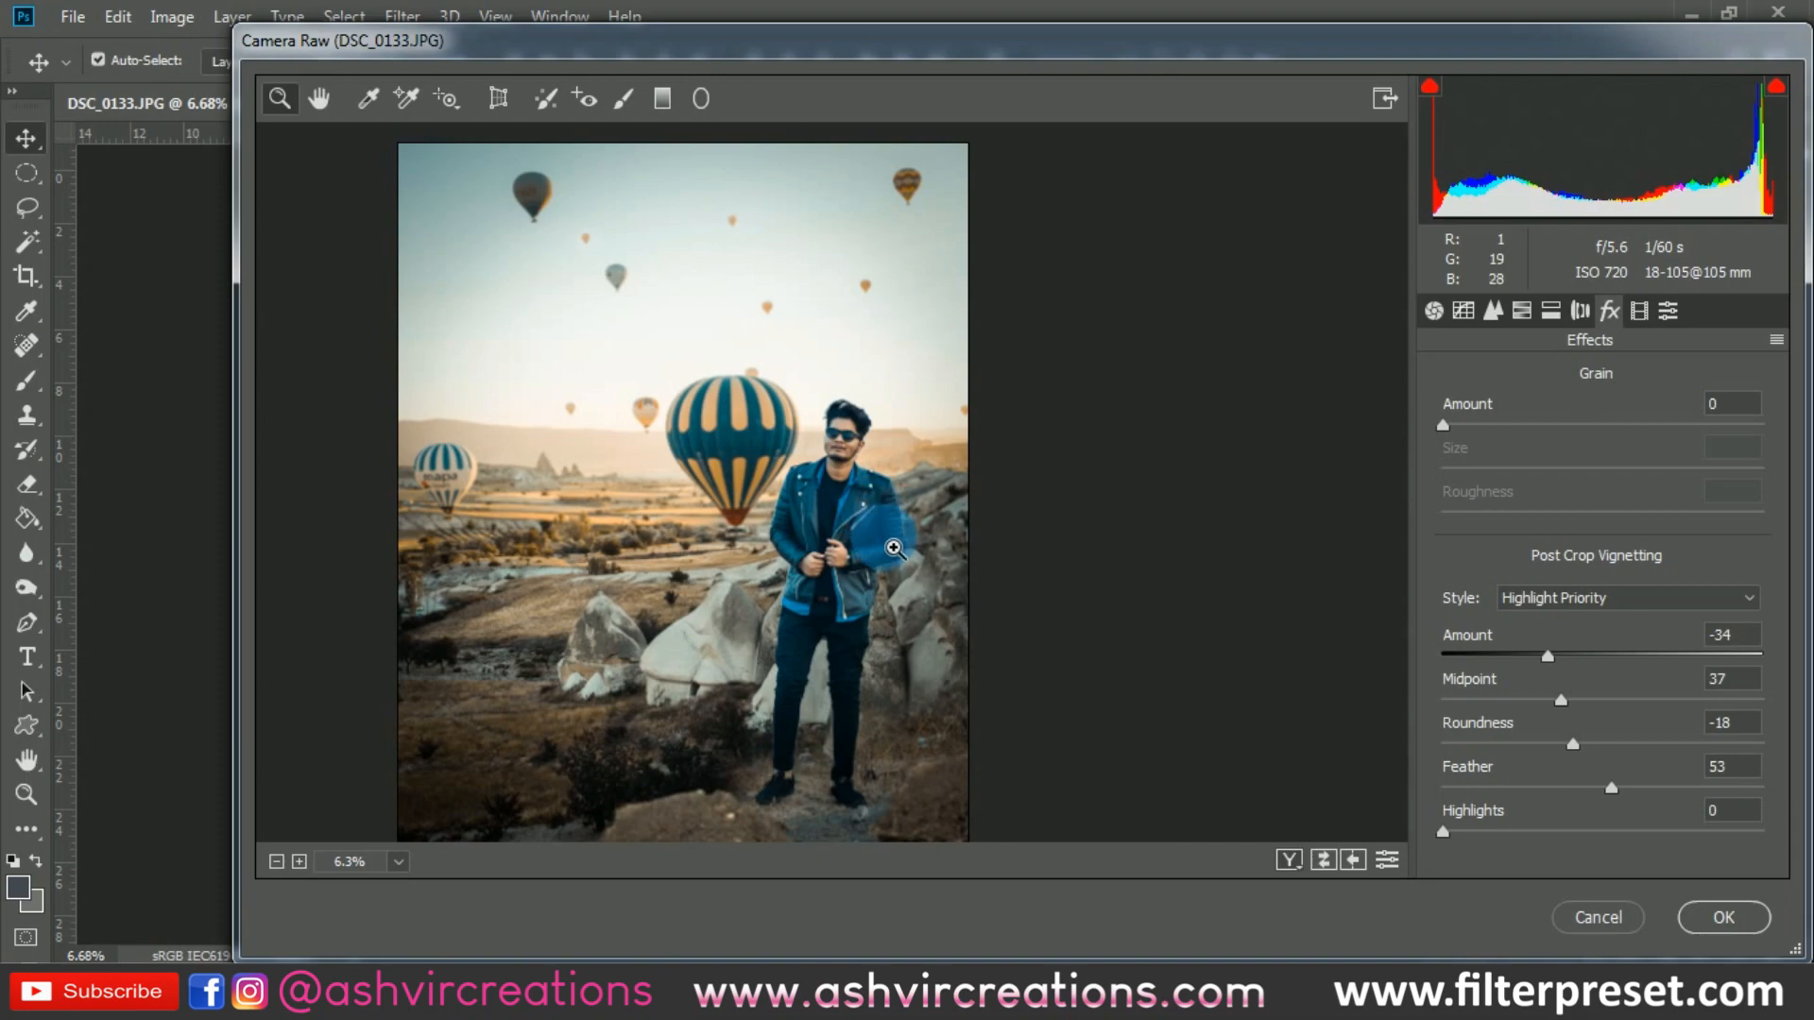
left_click(879, 519, "alt")
left_click(1431, 314)
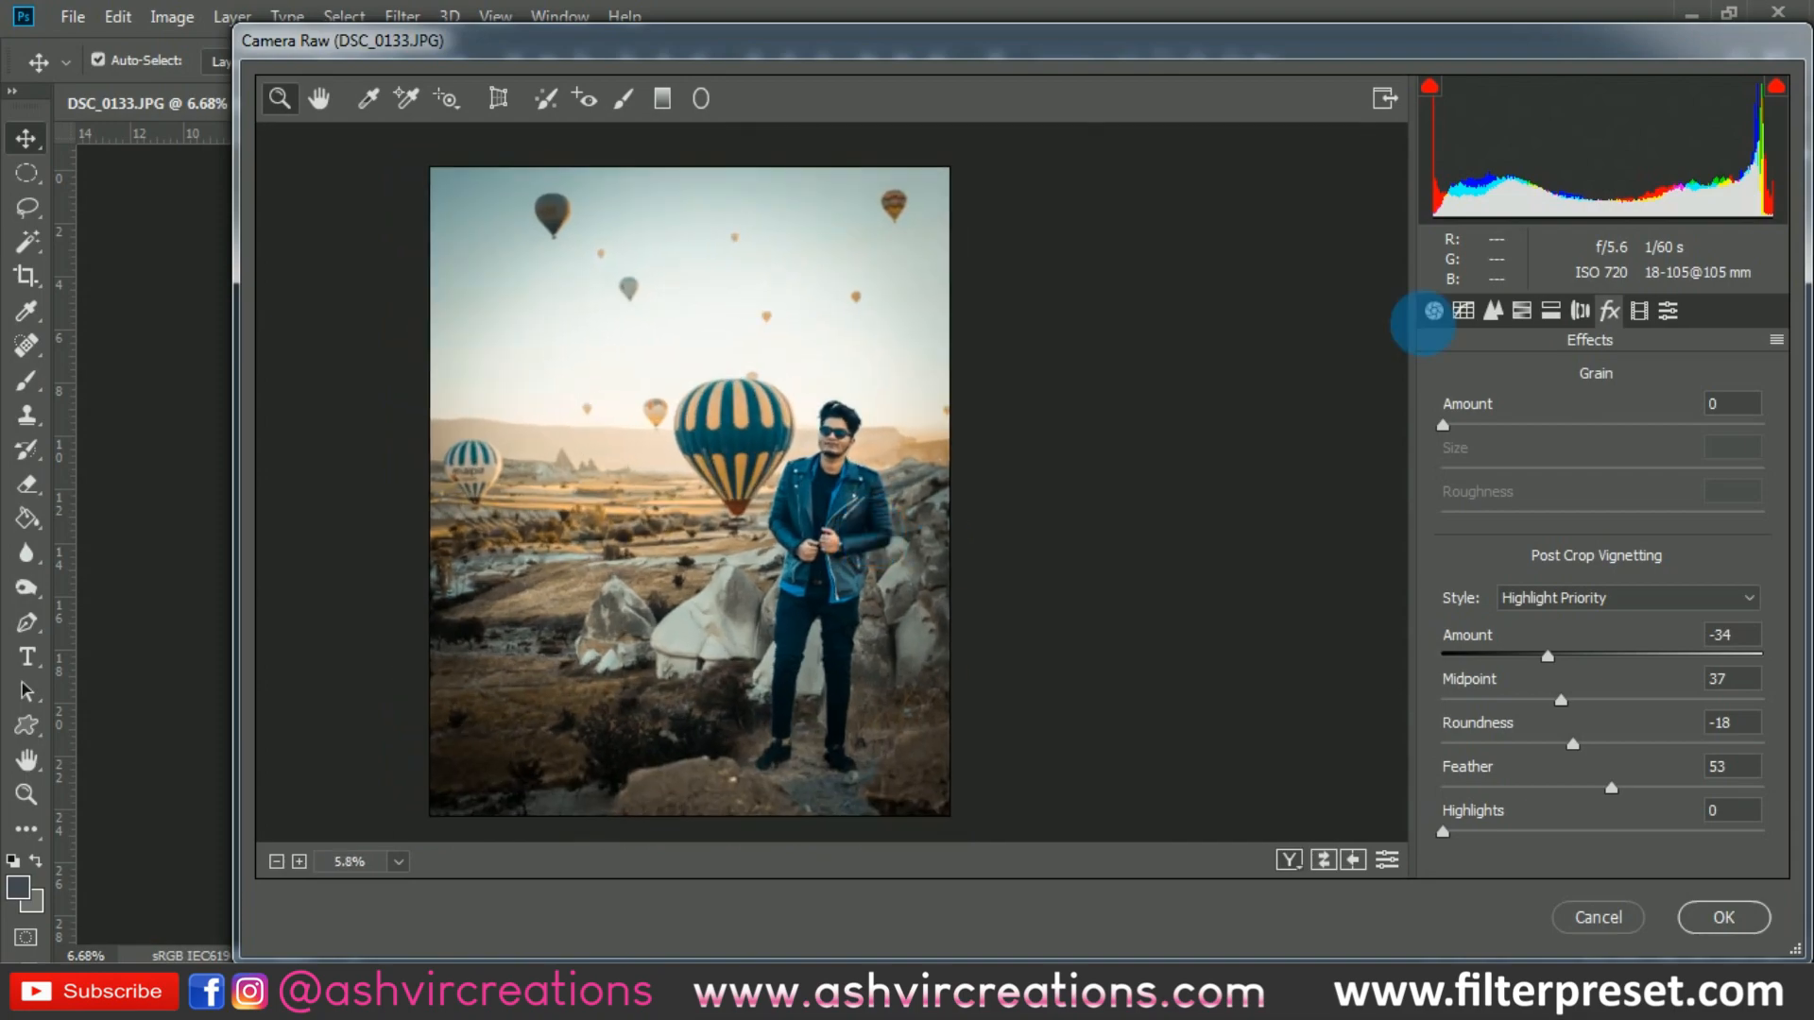
left_click(1639, 311)
left_click(1723, 917)
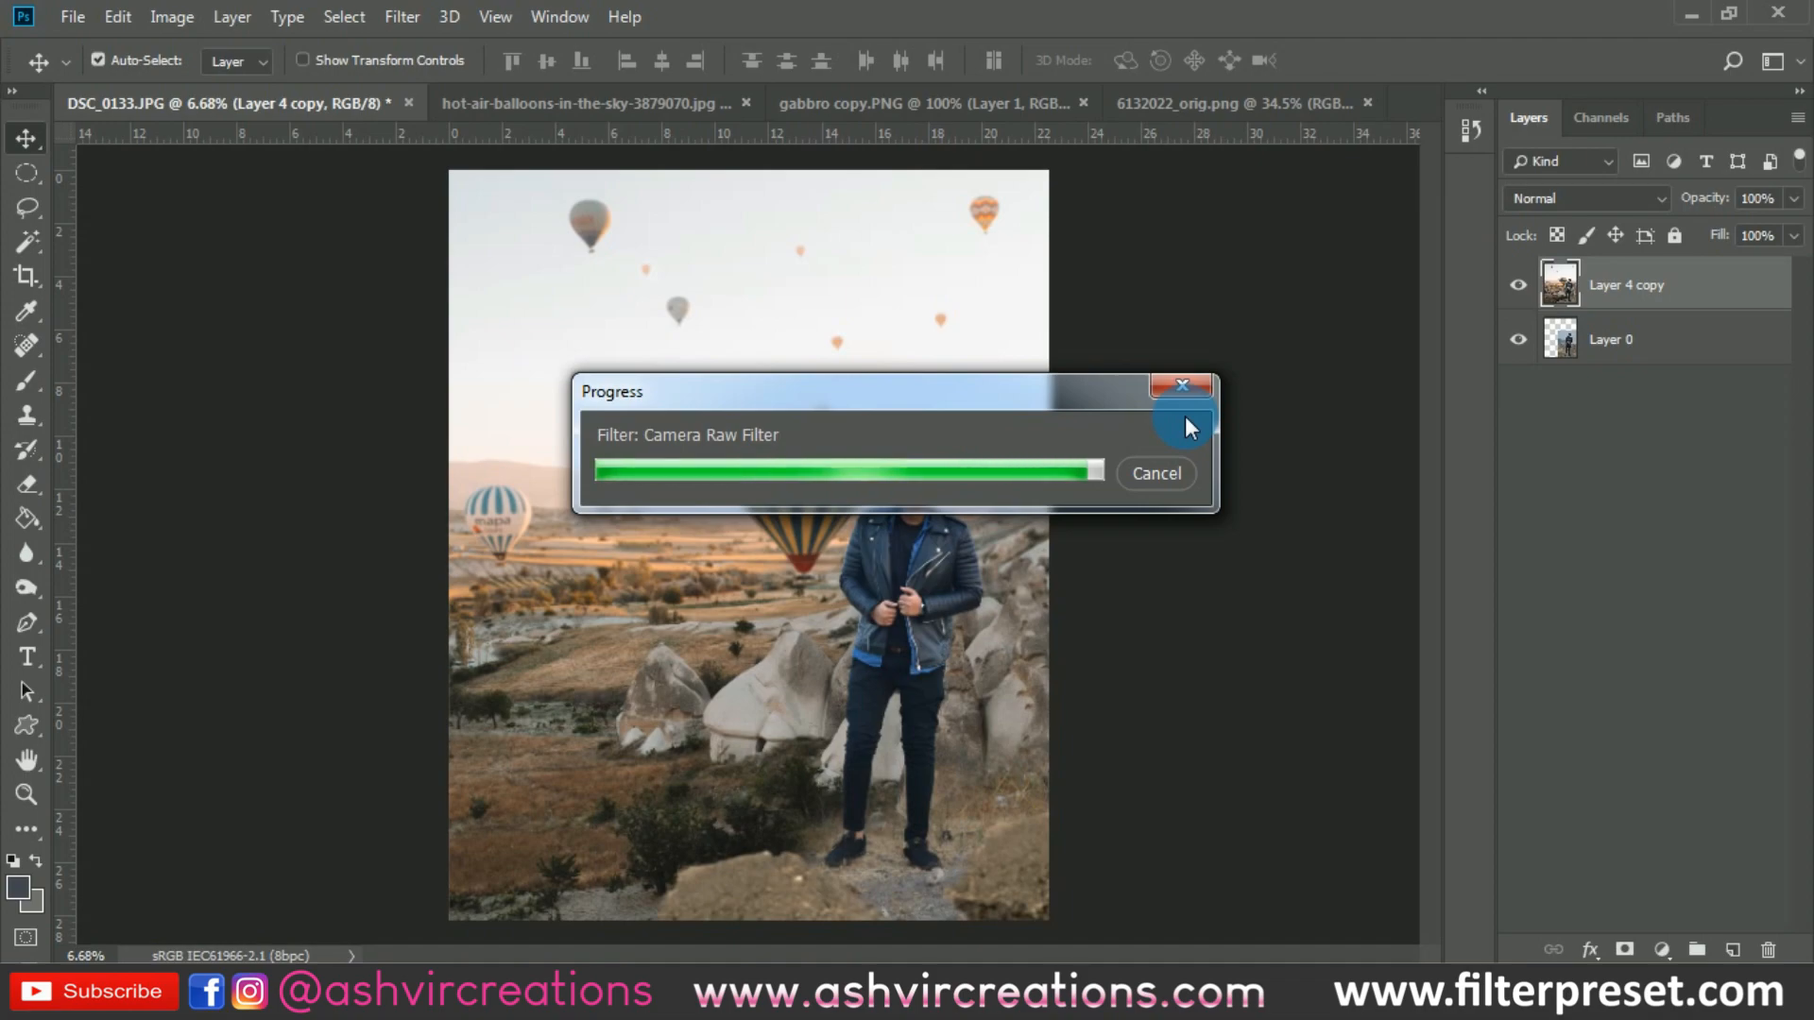
- Add a new layer above Layer 4 copy and set the foreground colour for the Brush to a fully saturated orange
left_click(1747, 954)
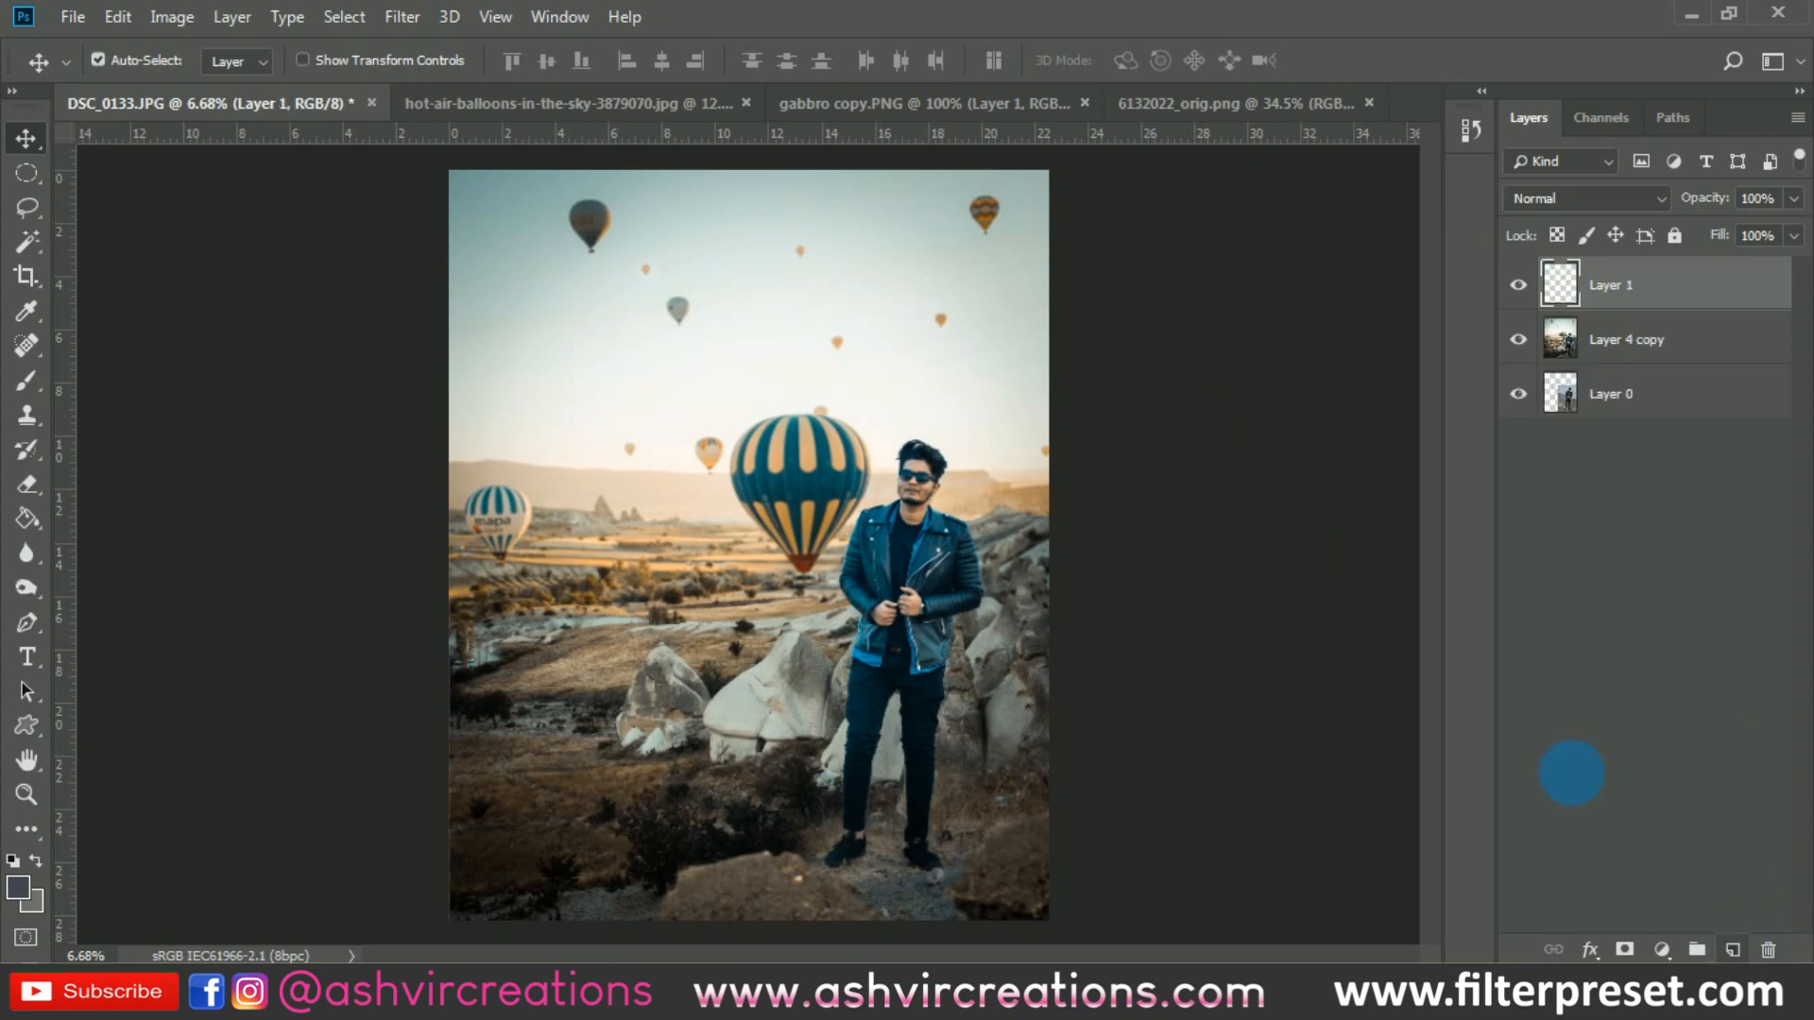
left_click(26, 380)
left_click(17, 887)
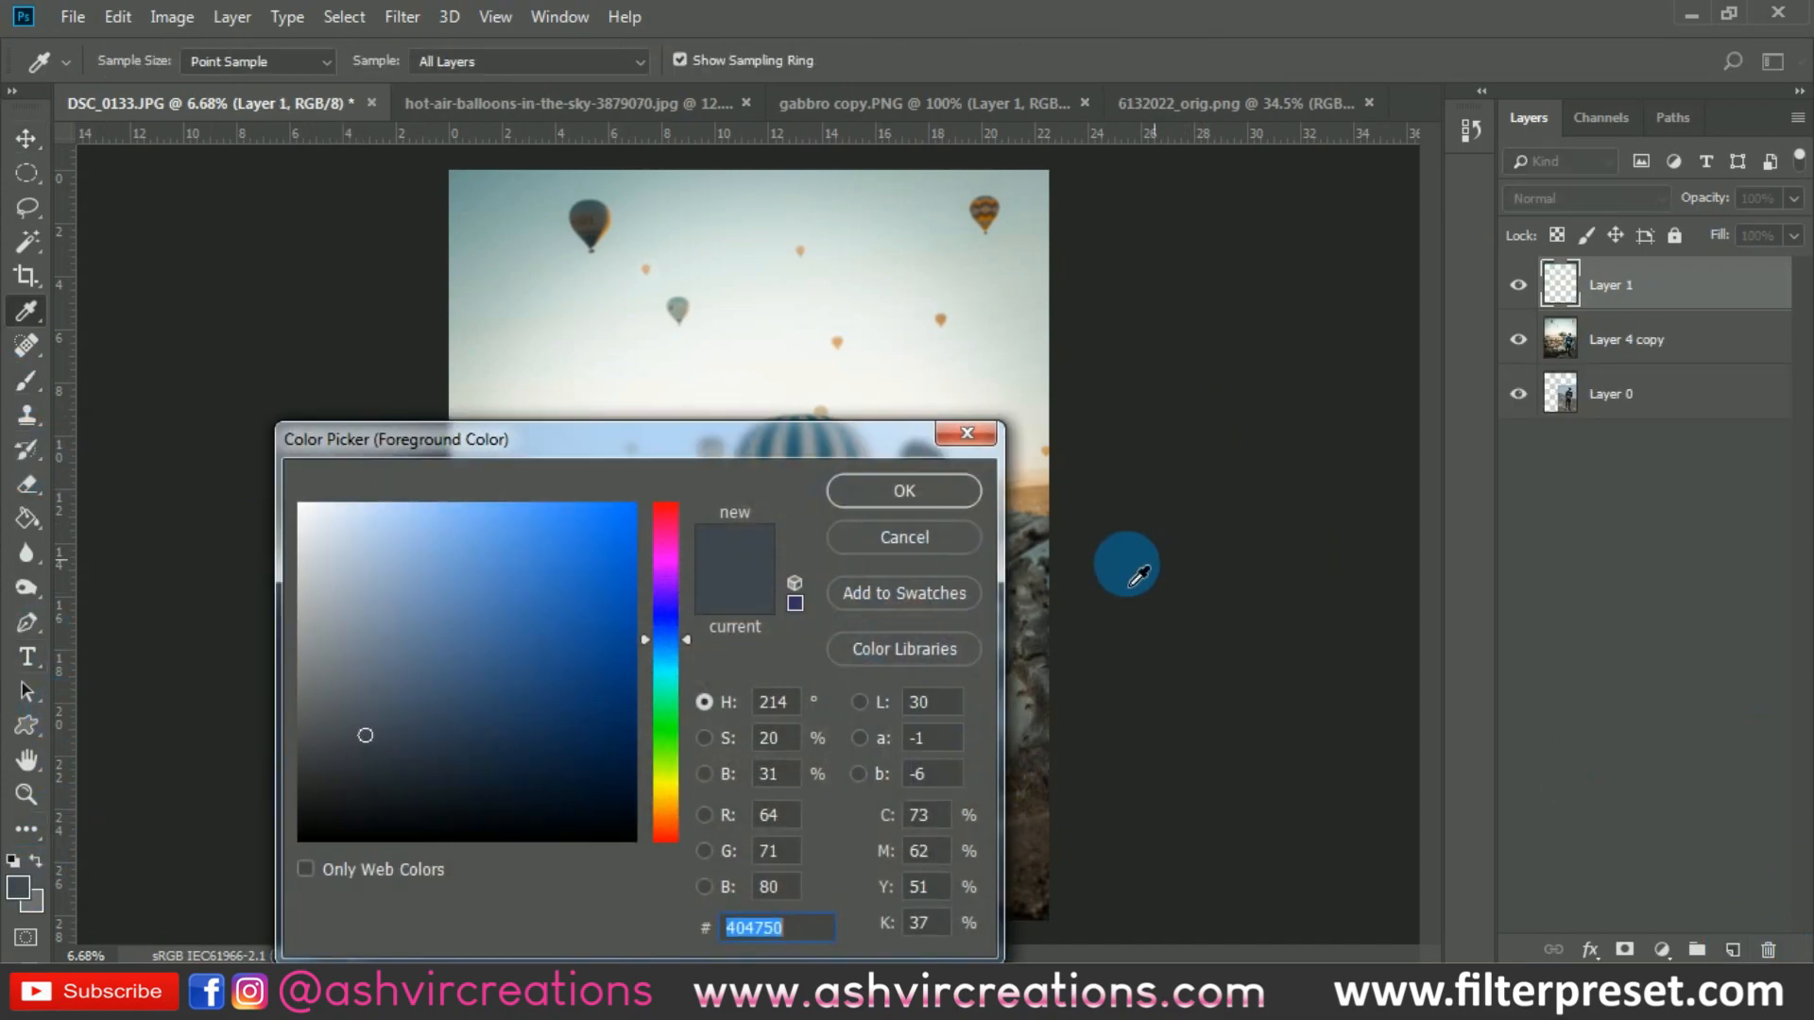
left_click(667, 810)
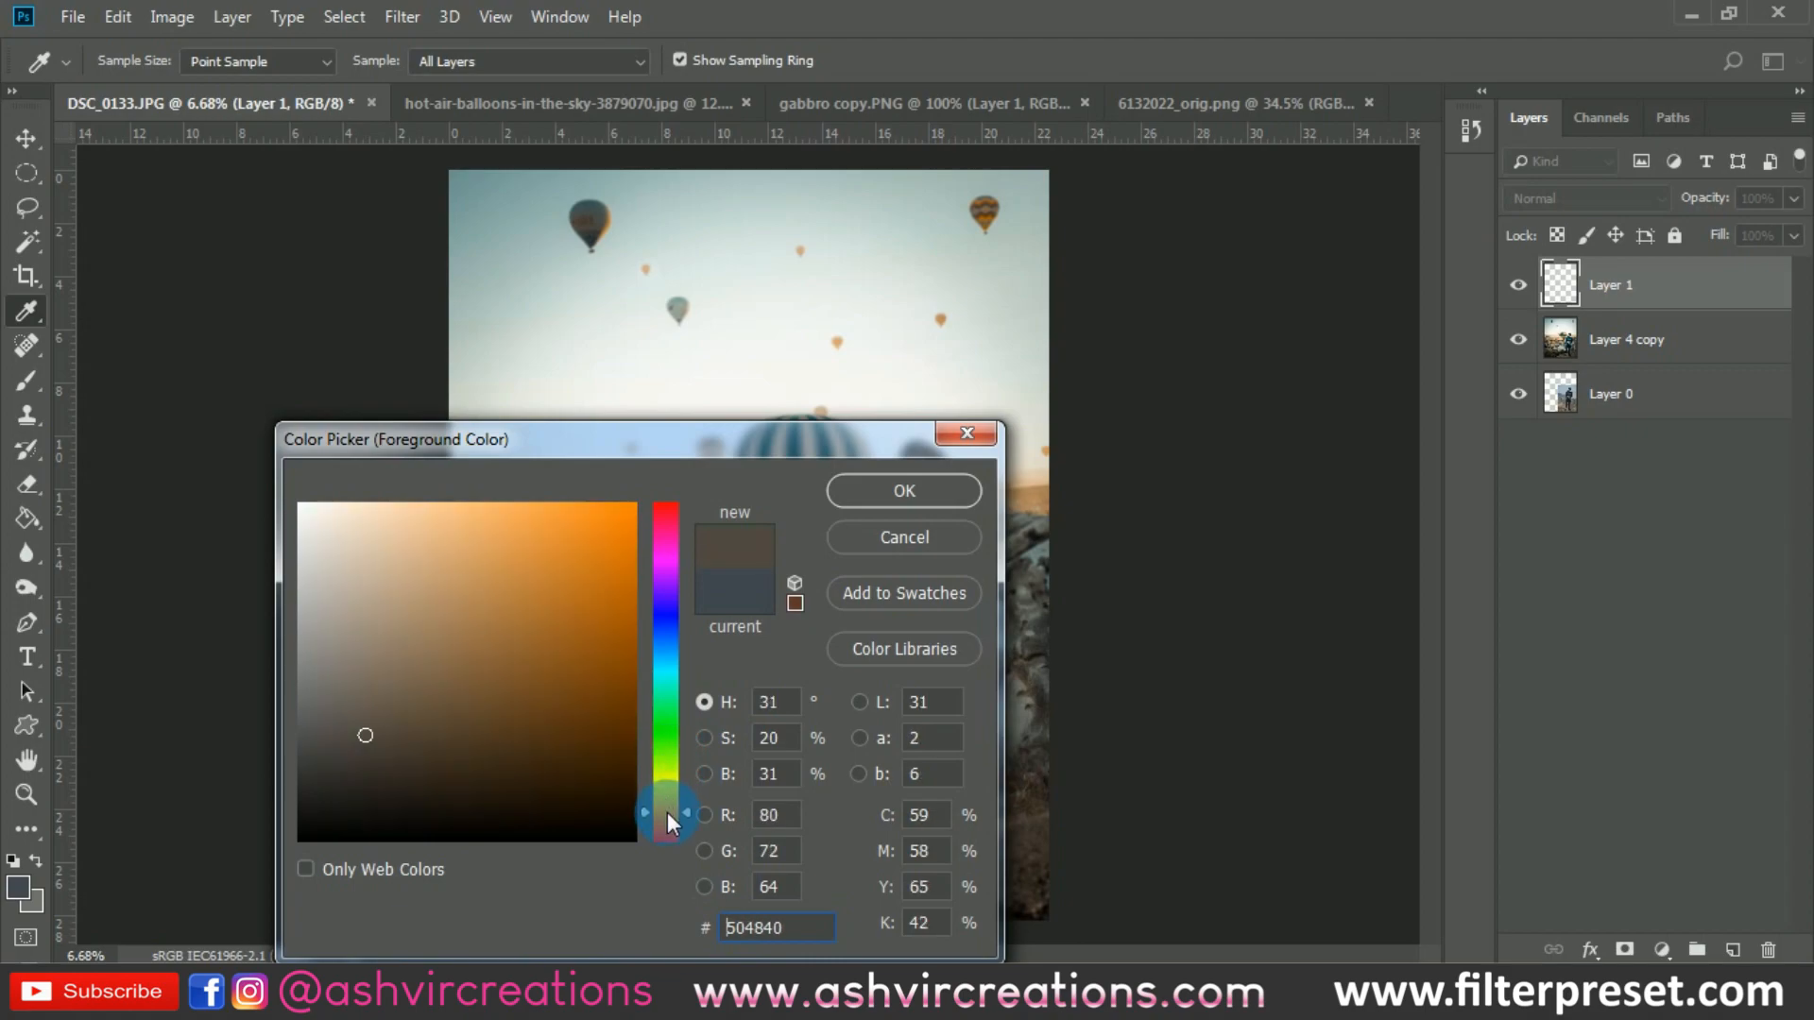
left_click_drag(587, 608, 699, 449)
left_click(855, 488)
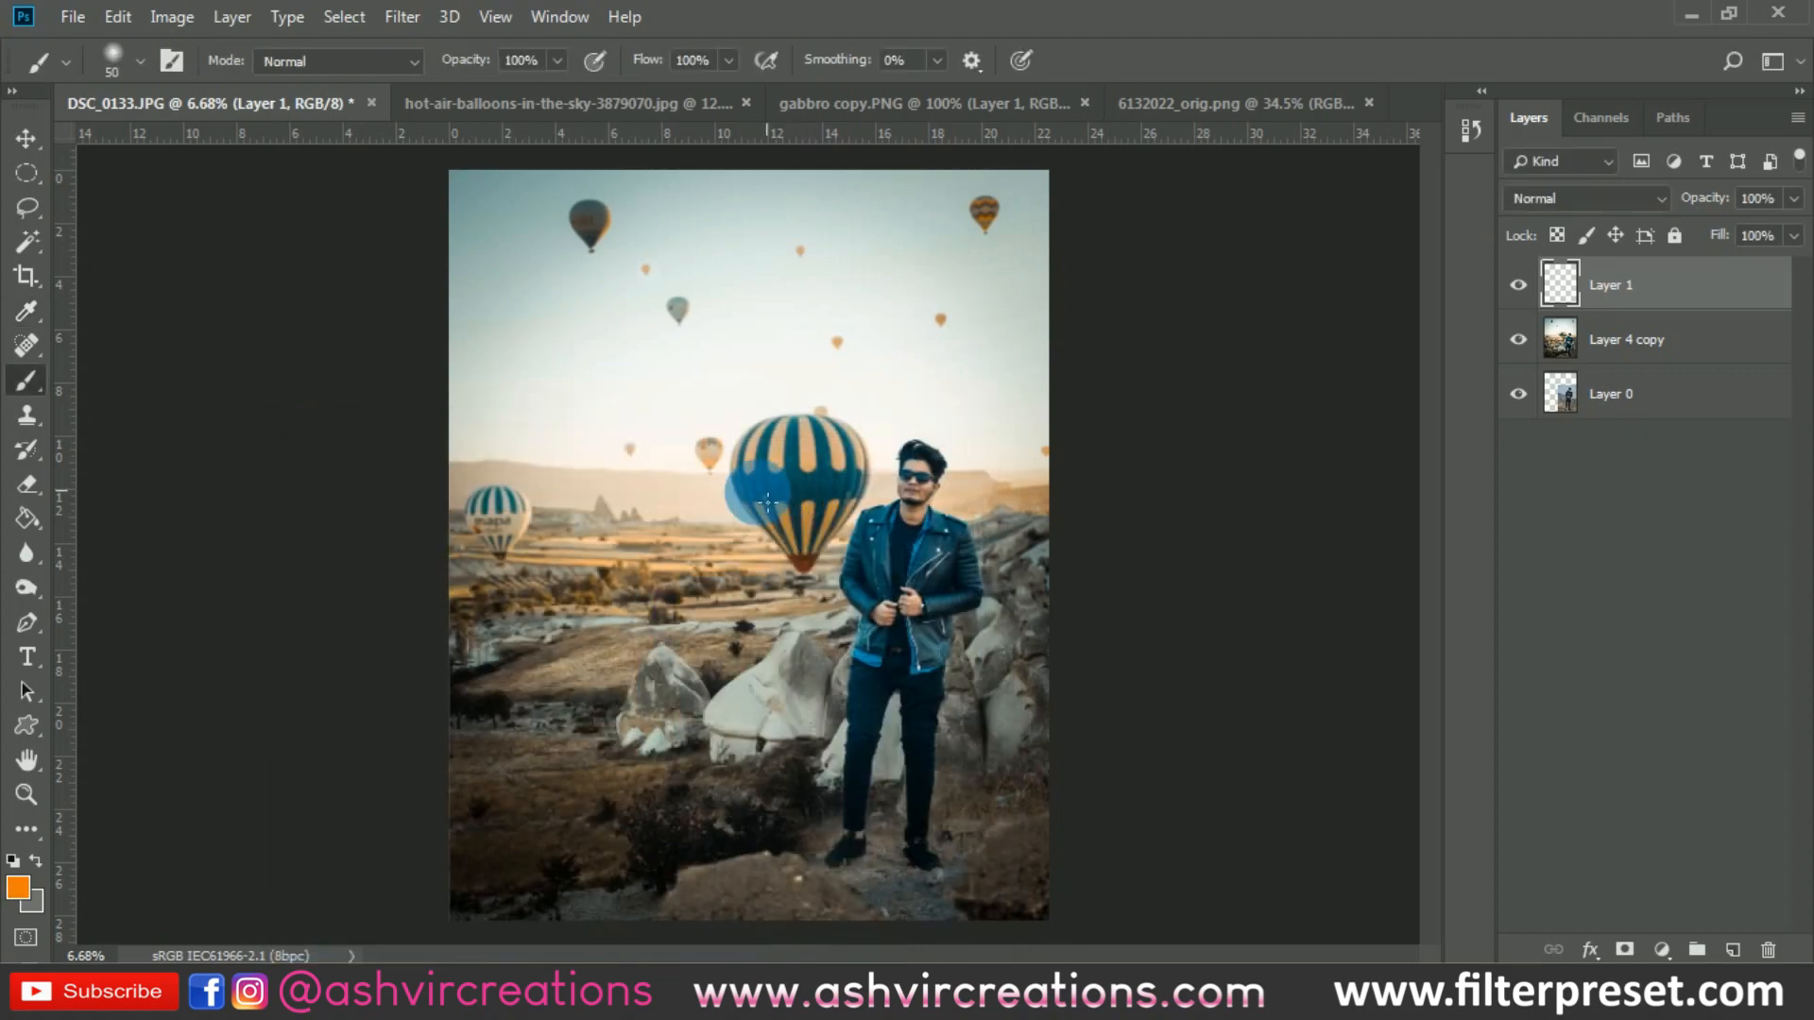
- Paint one soft orange dab with a 1102 px brush on the horizon between the two striped balloons and set its layer to Screen blending
right_click(767, 500)
left_click_drag(974, 562, 1027, 566)
left_click(639, 511)
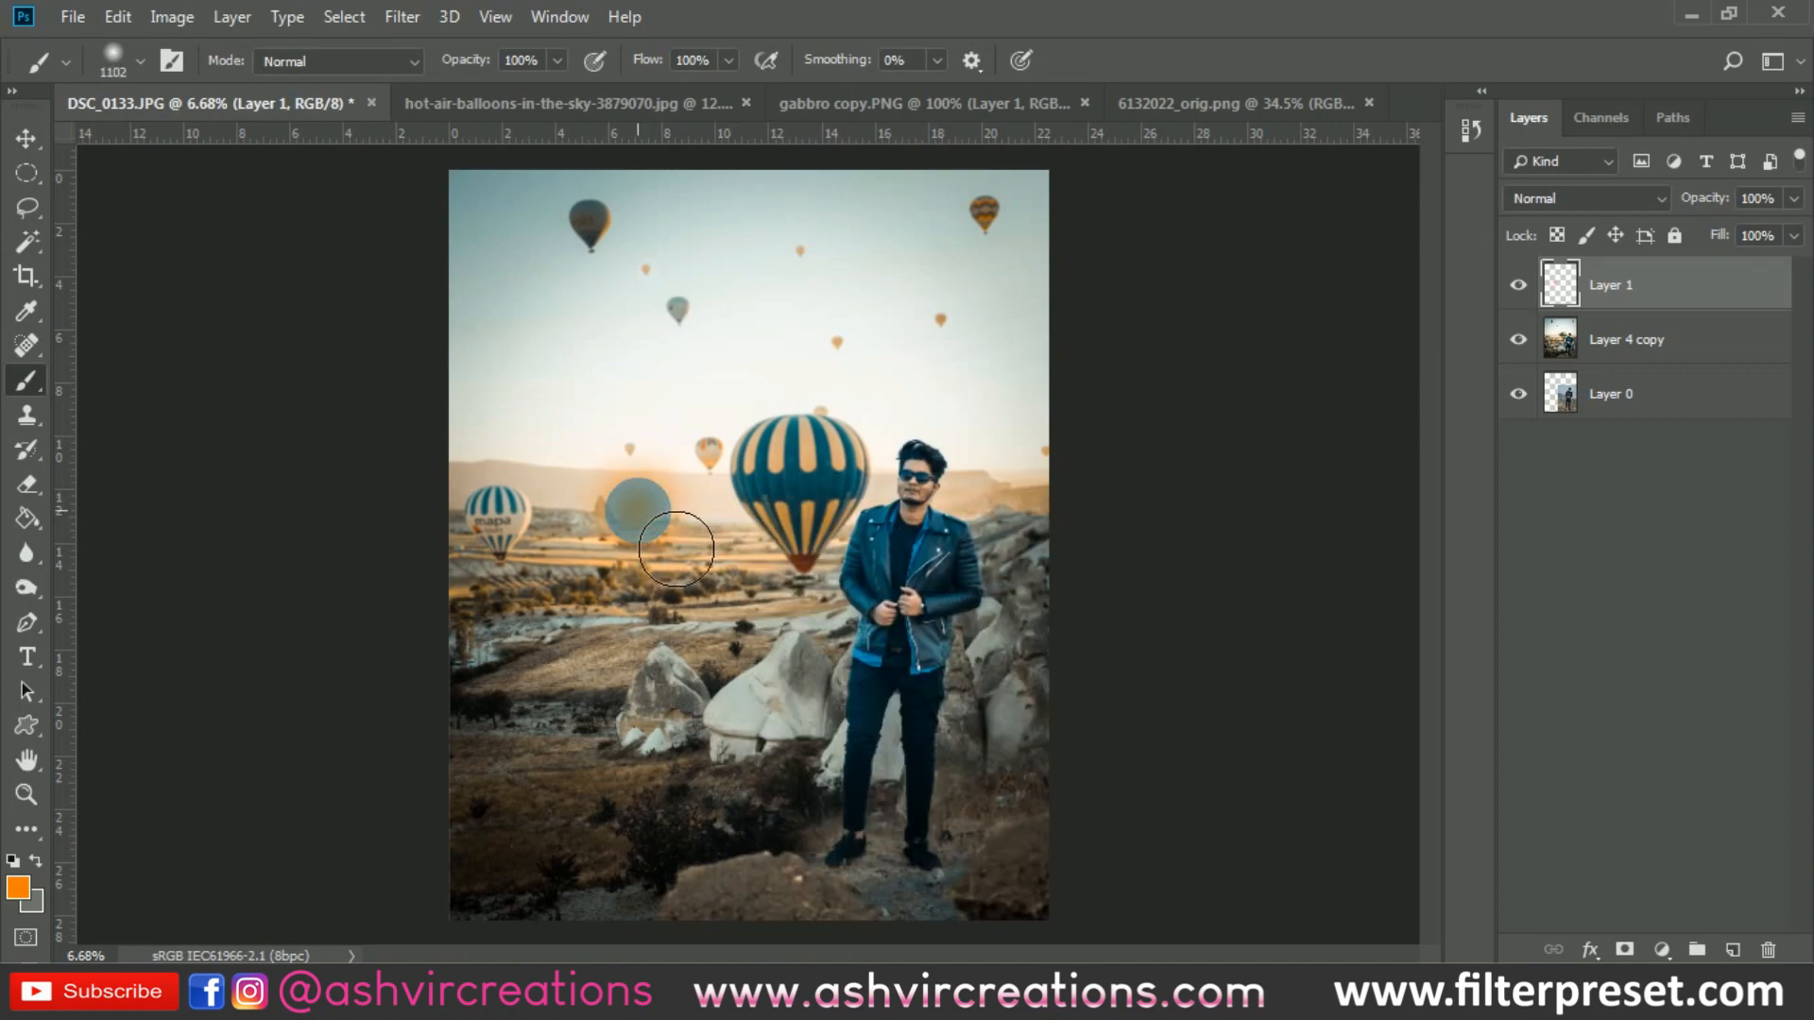
key("v")
left_click(1479, 407)
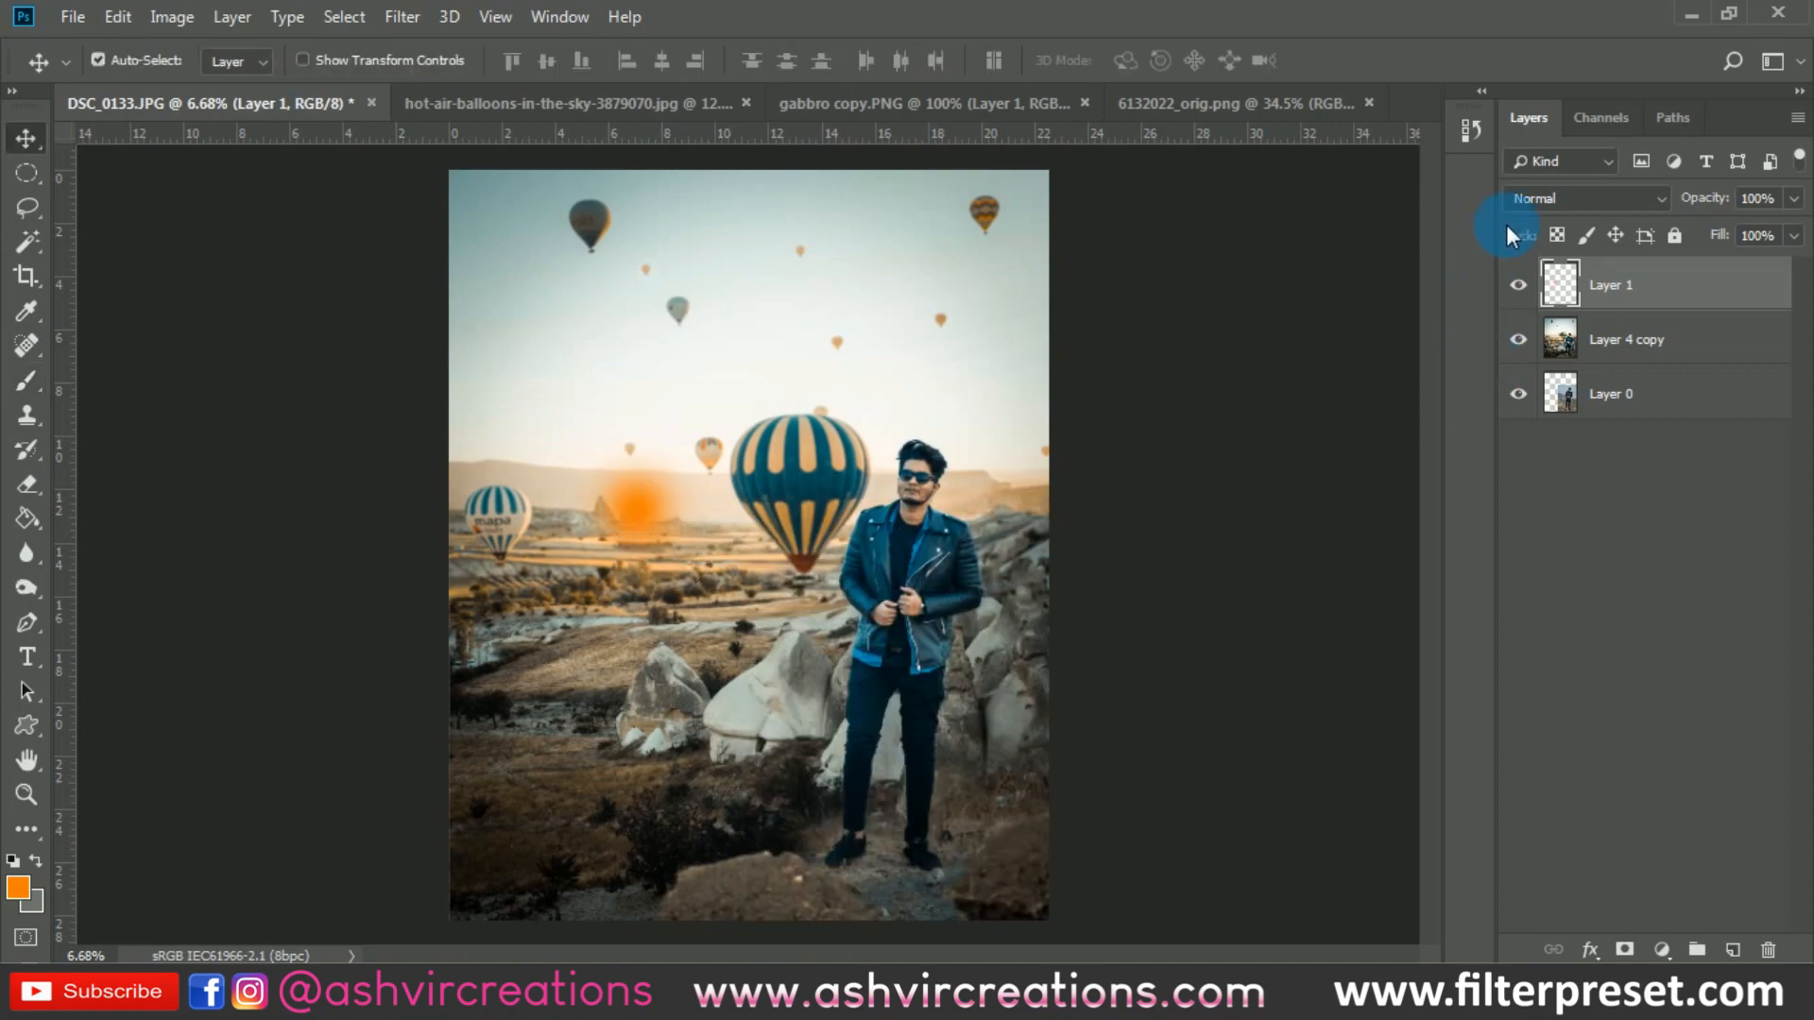
left_click(1532, 198)
left_click(1539, 412)
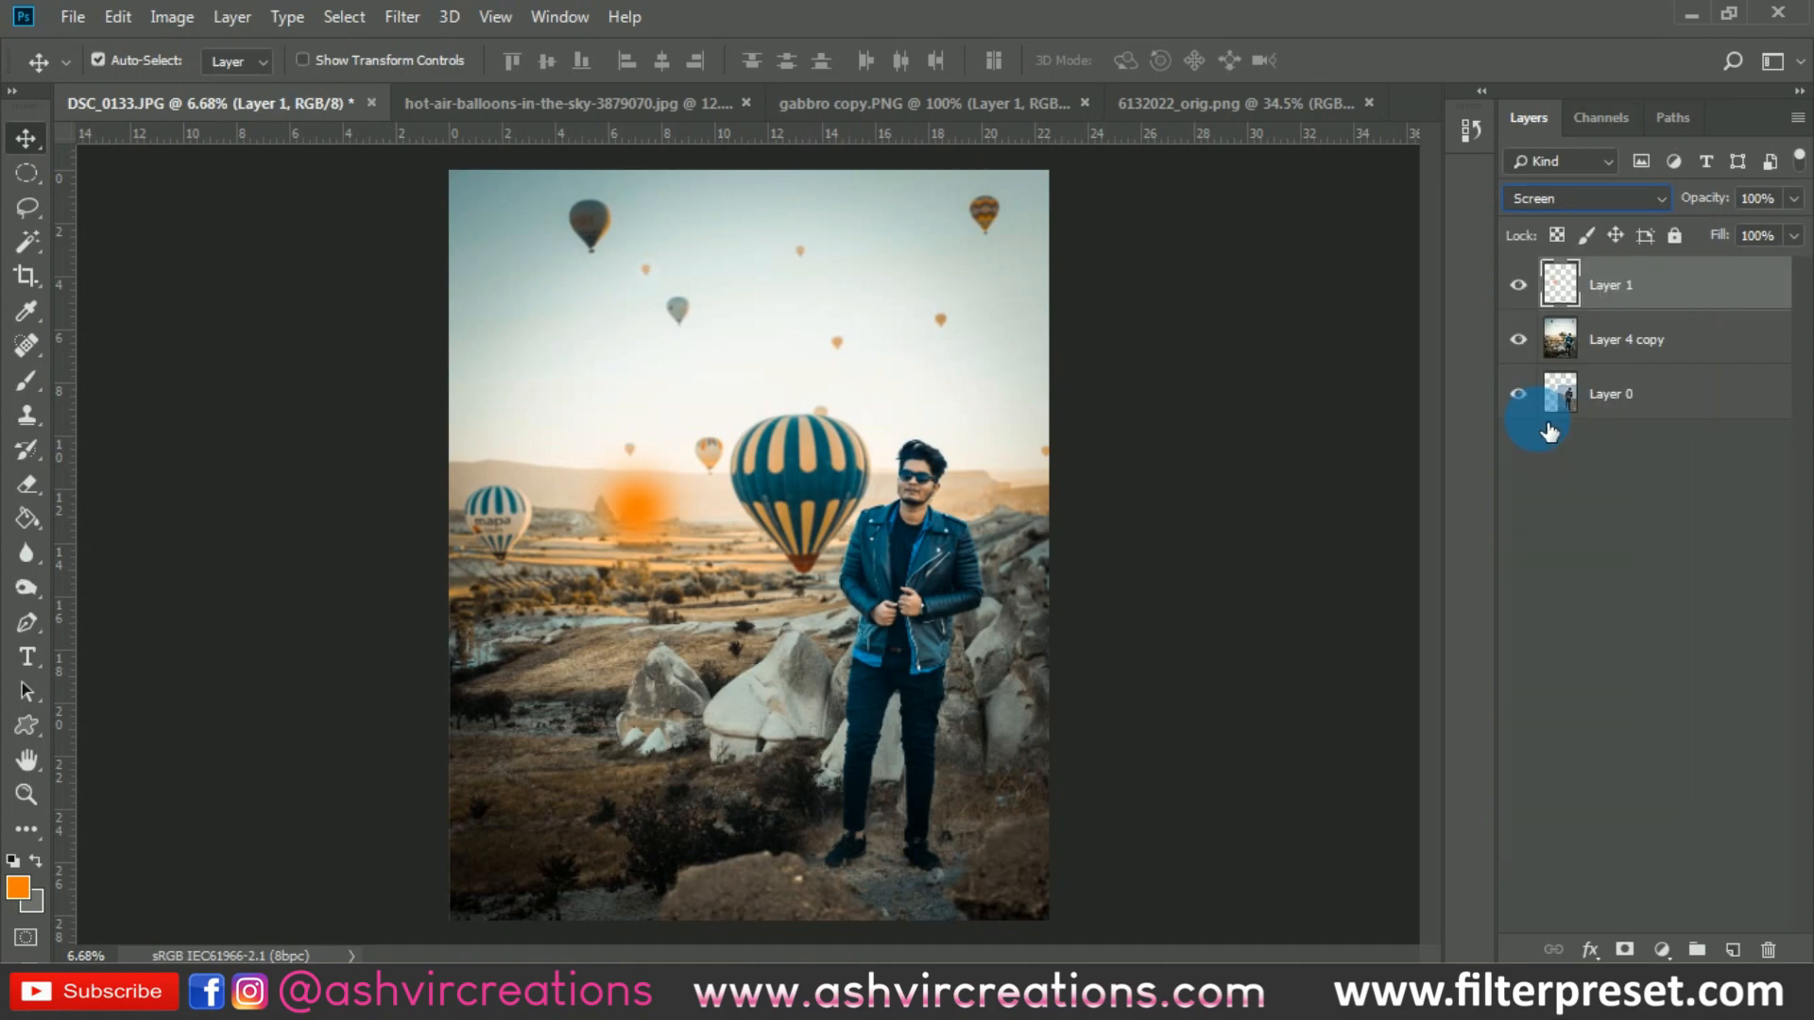
- Scale the orange glow up to about 314% and place it over the horizon at the image's right edge, behind the man's shoulder
key("ctrl+t")
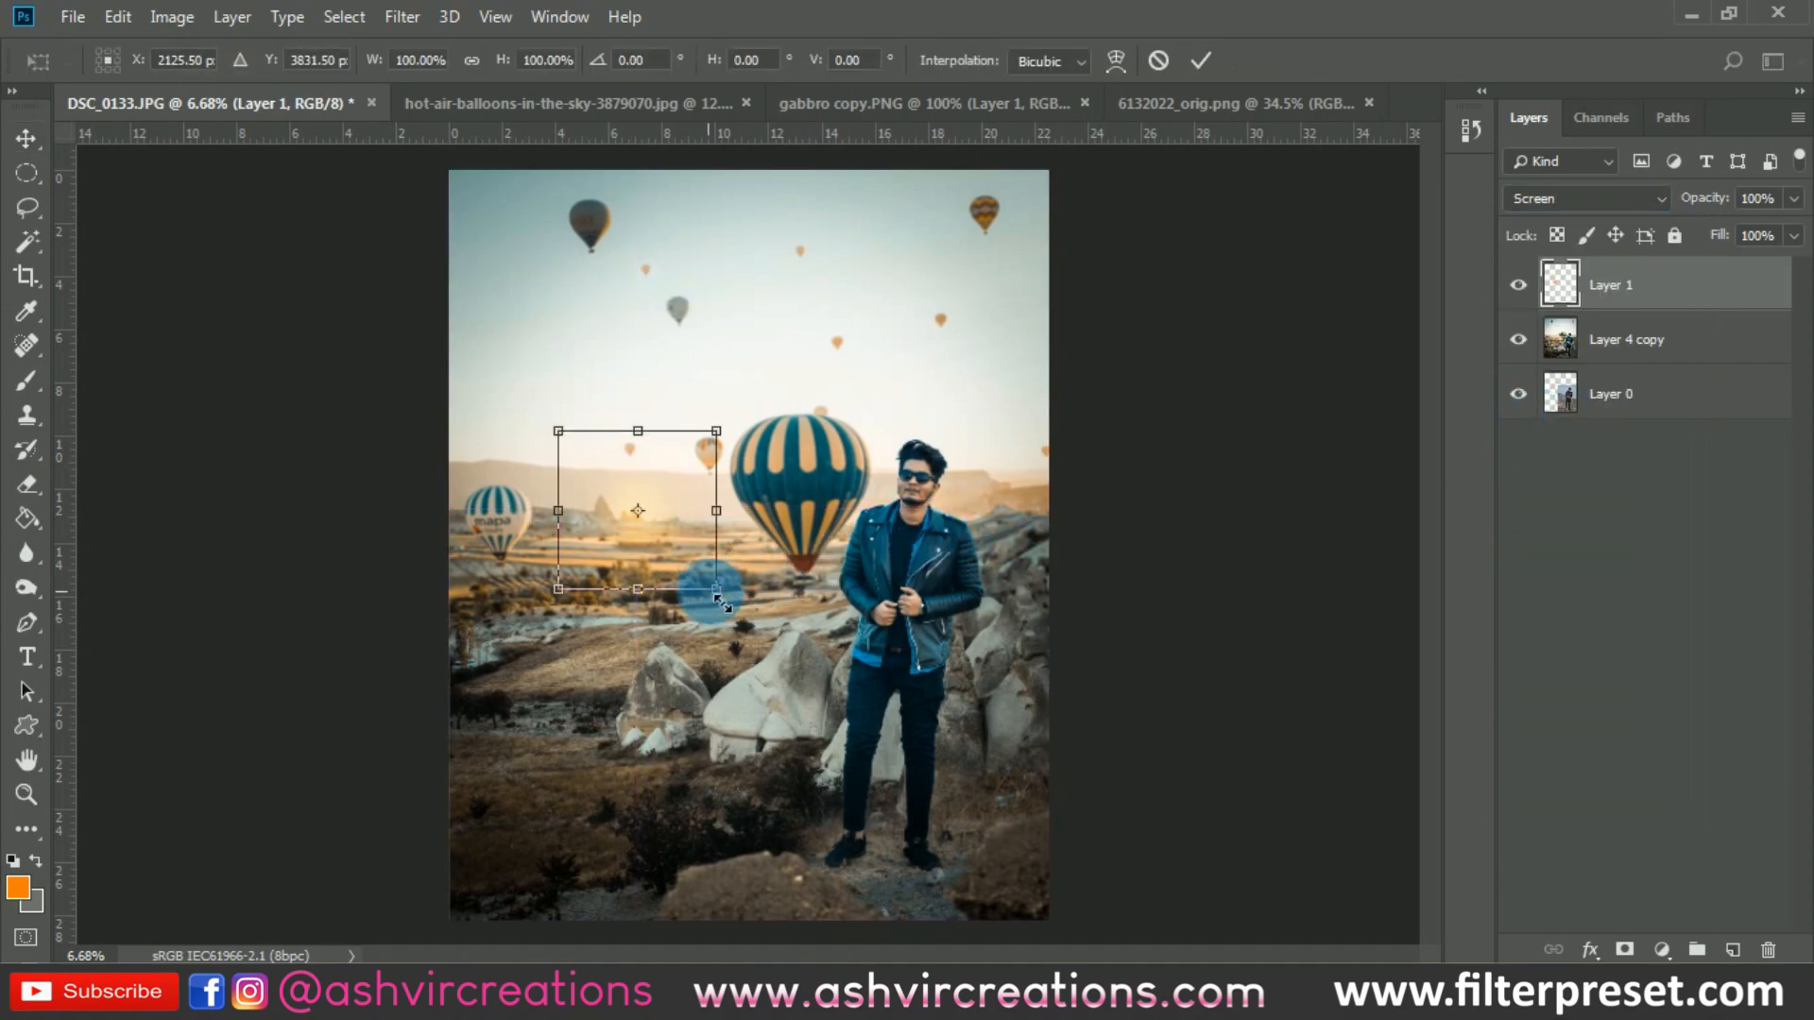
left_click_drag(716, 591, 796, 669)
left_click_drag(701, 571, 1061, 494)
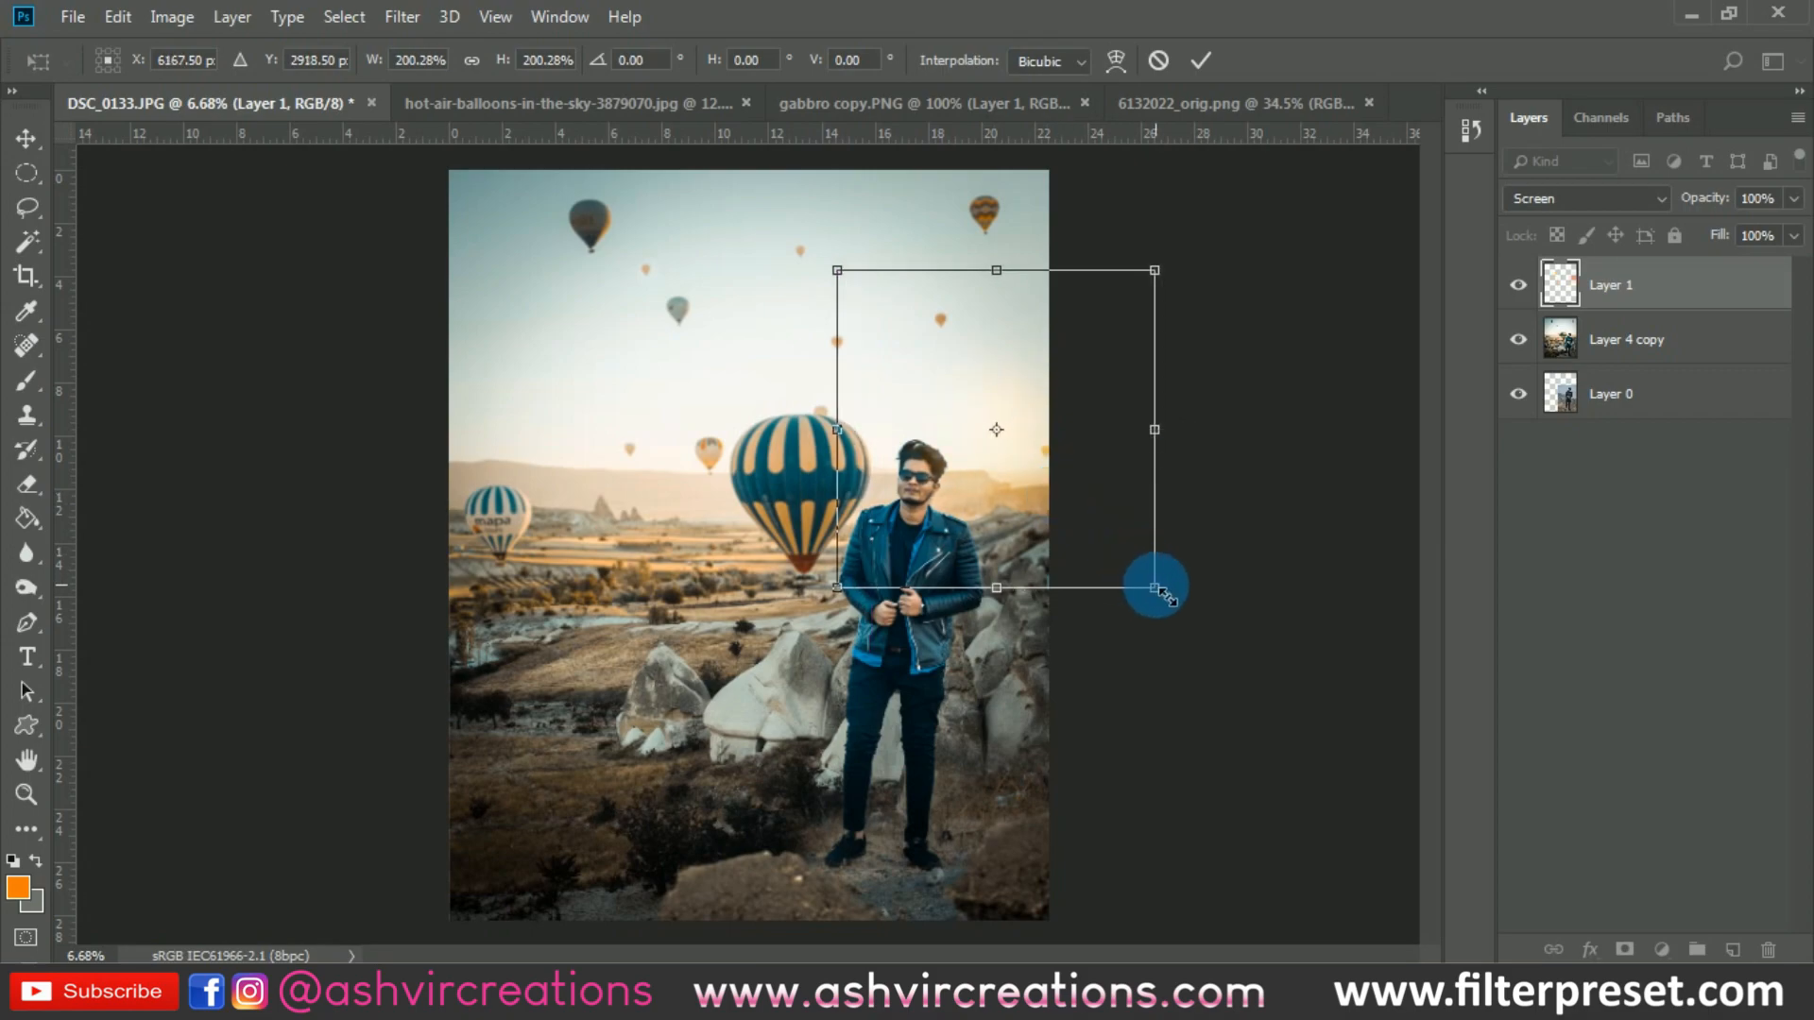
left_click_drag(1154, 590, 1273, 648)
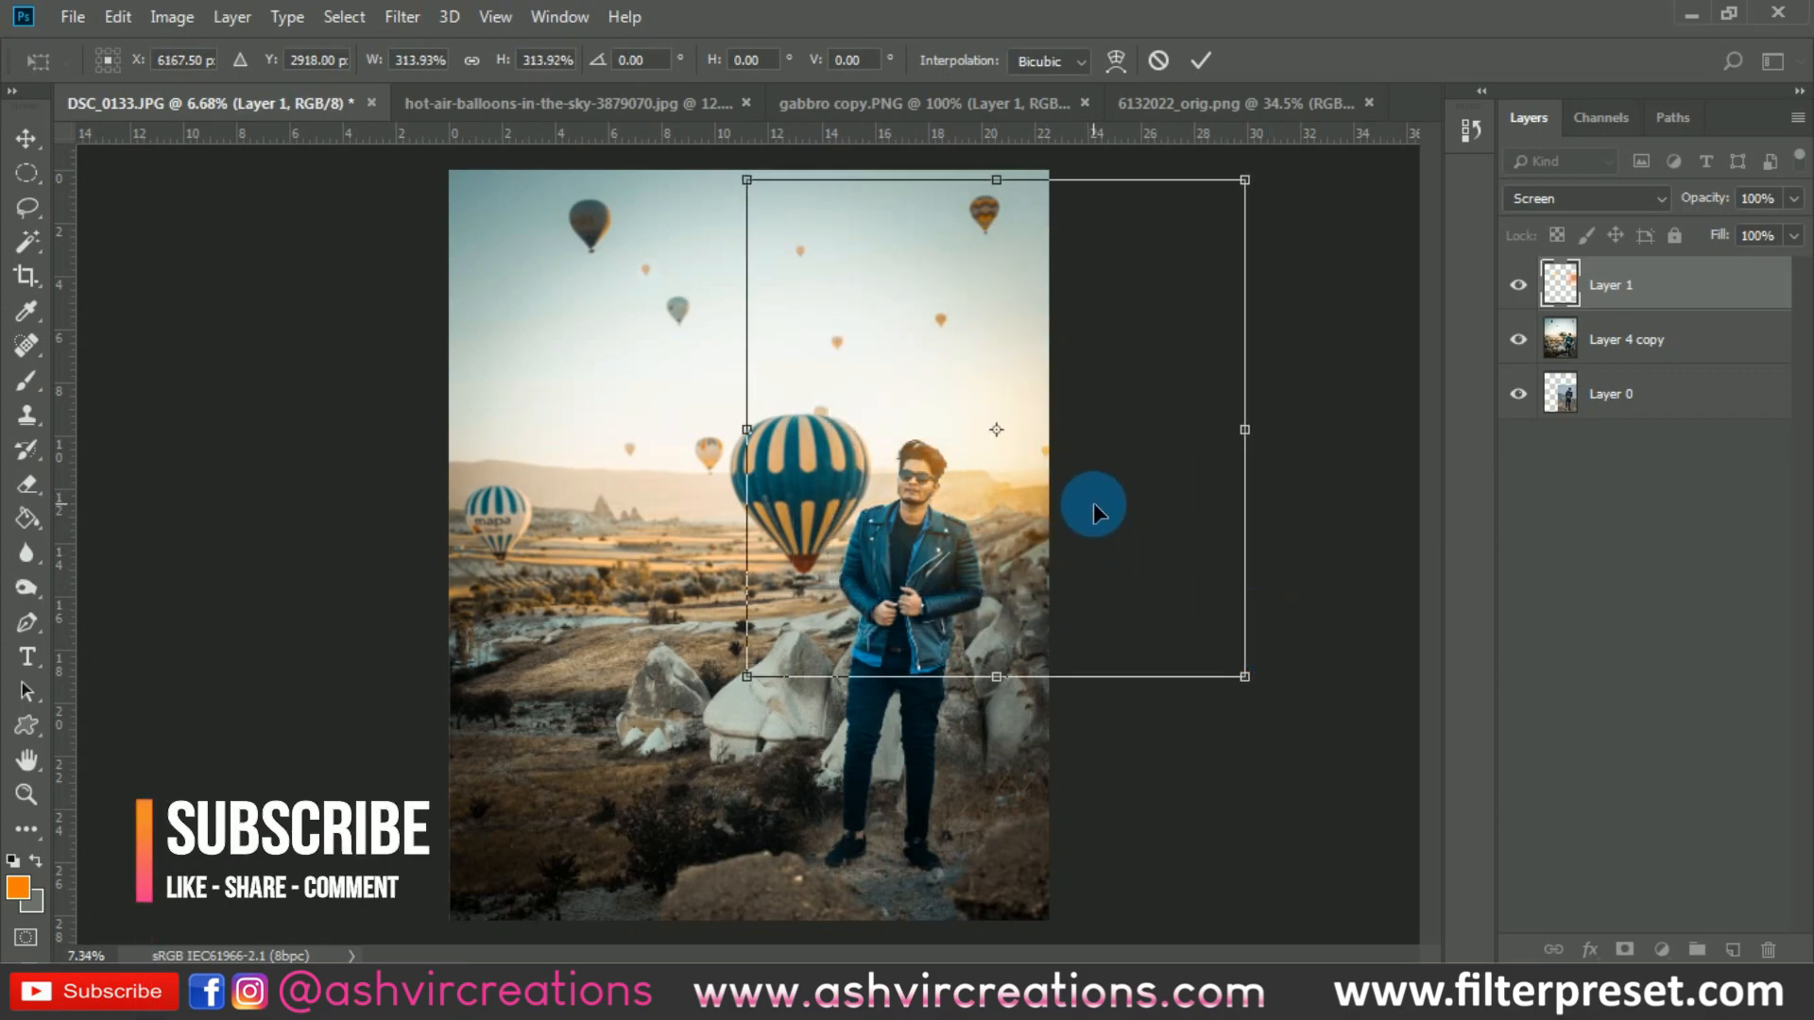
scroll(951, 491, "up", 2)
left_click_drag(951, 491, 998, 513)
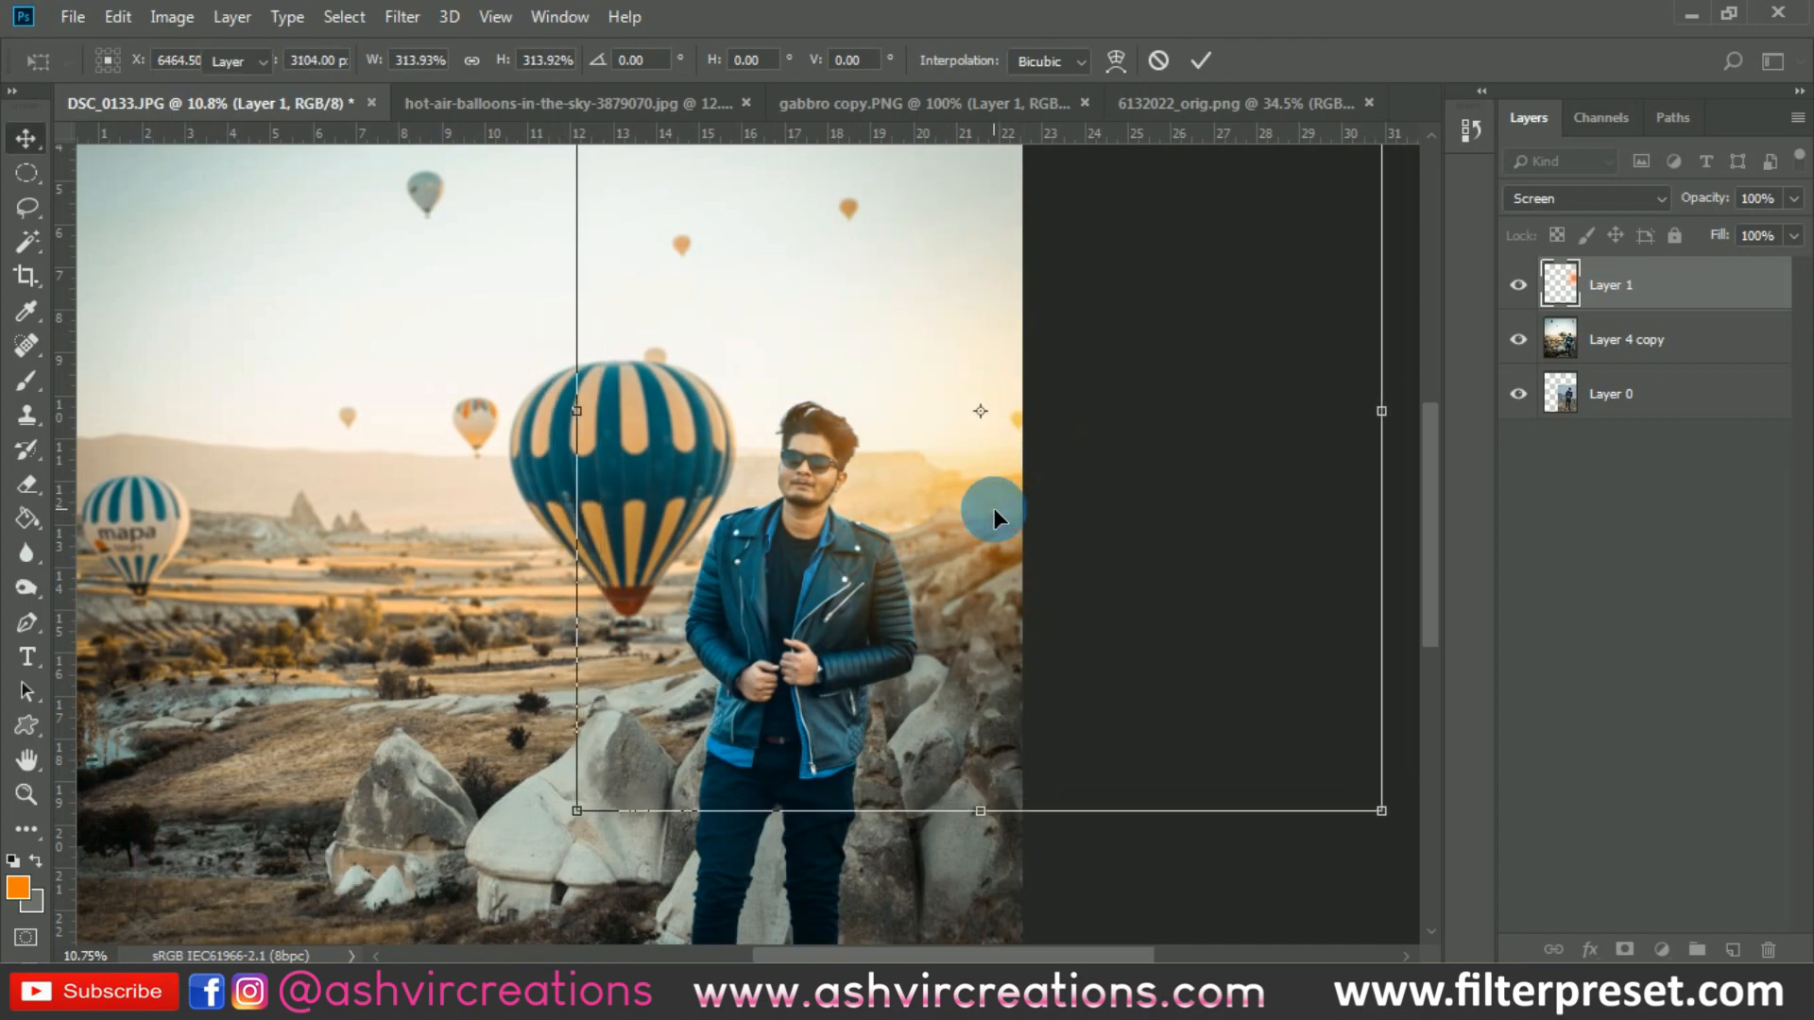
double_click(1060, 458)
- Shift the hue of the glow layer by -12 with Hue/Saturation
key("ctrl+u")
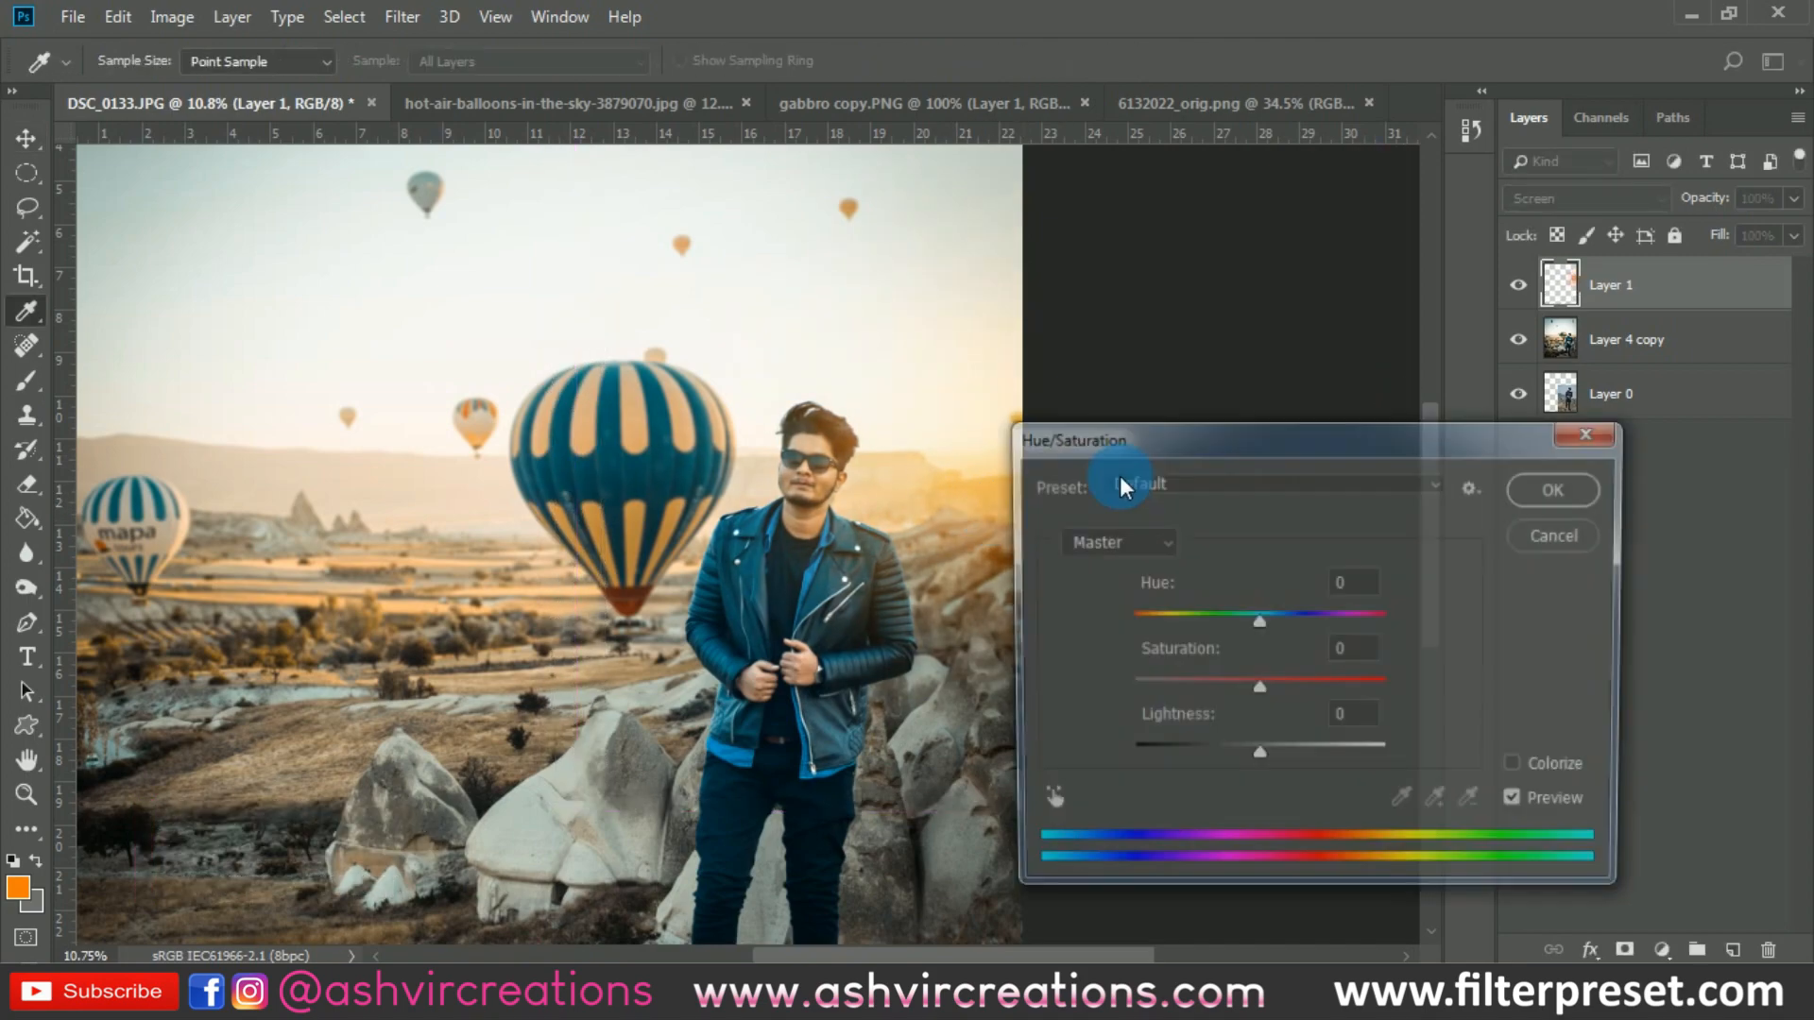
left_click(1247, 624)
left_click_drag(1247, 623, 1243, 624)
left_click(1557, 488)
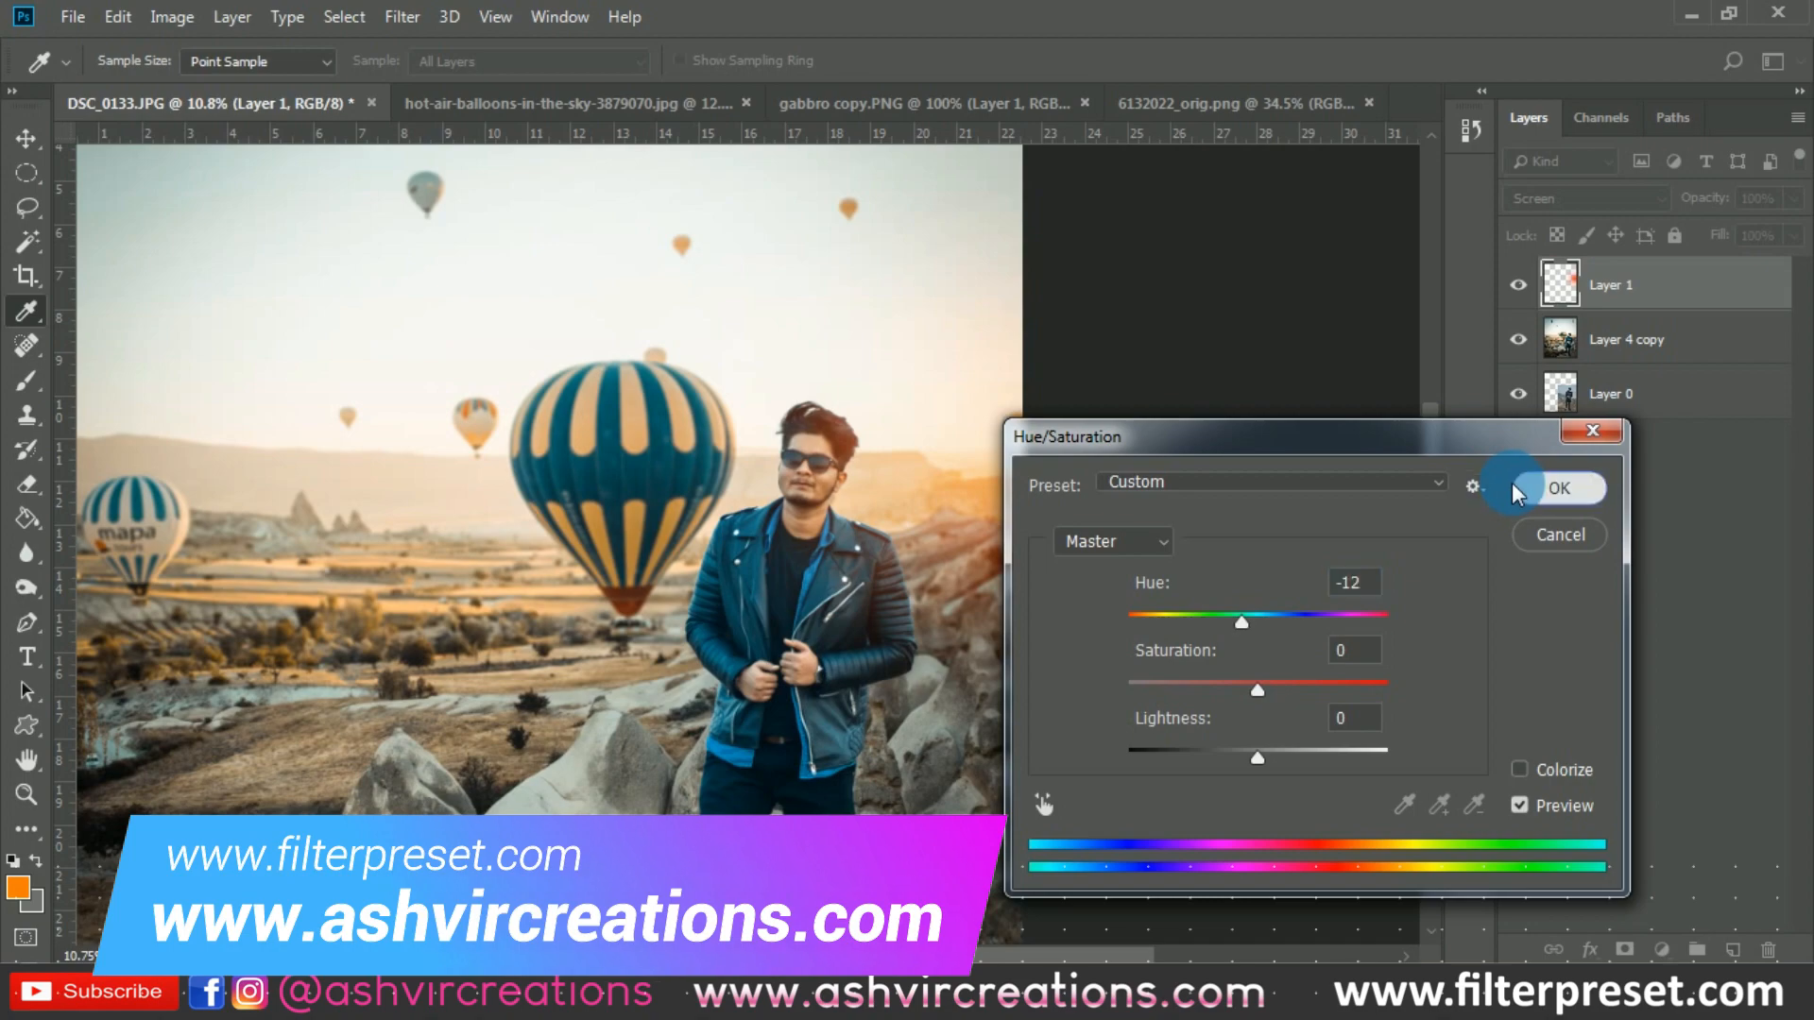
- Compare the image with and without the glow layer, and move the glow slightly up and to the left
scroll(947, 459, "up", 2)
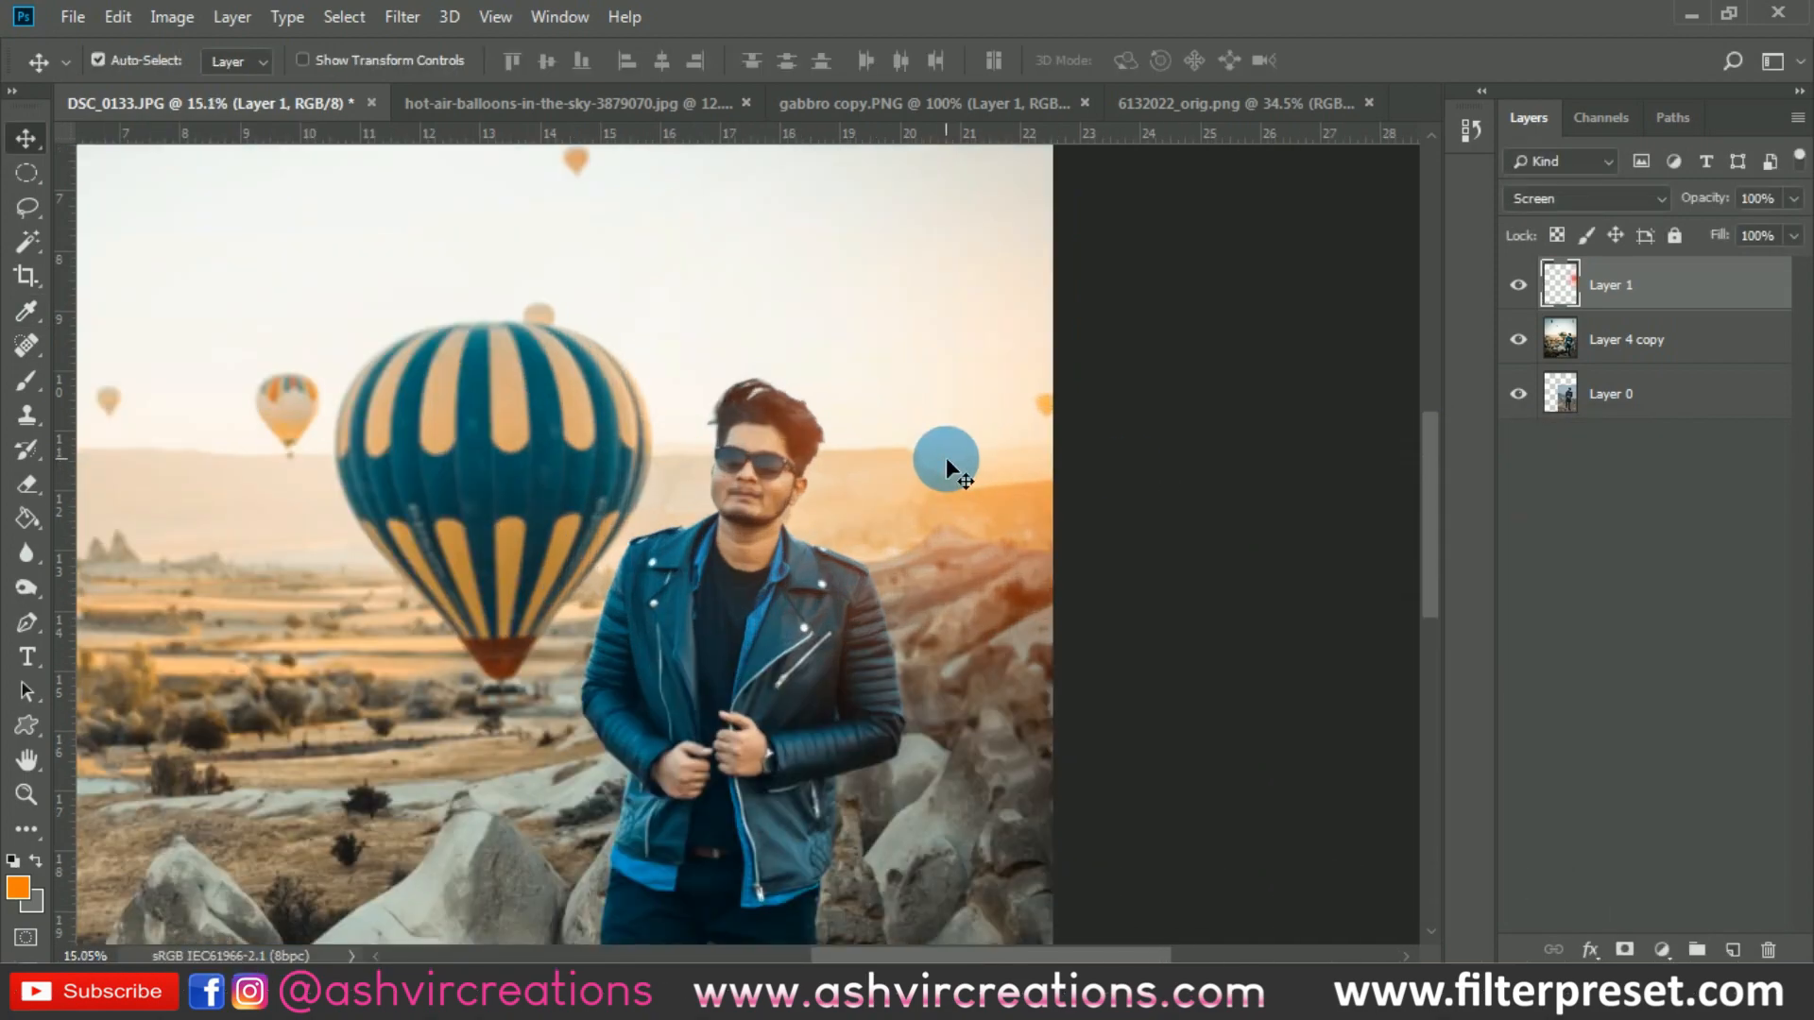
left_click(1518, 285)
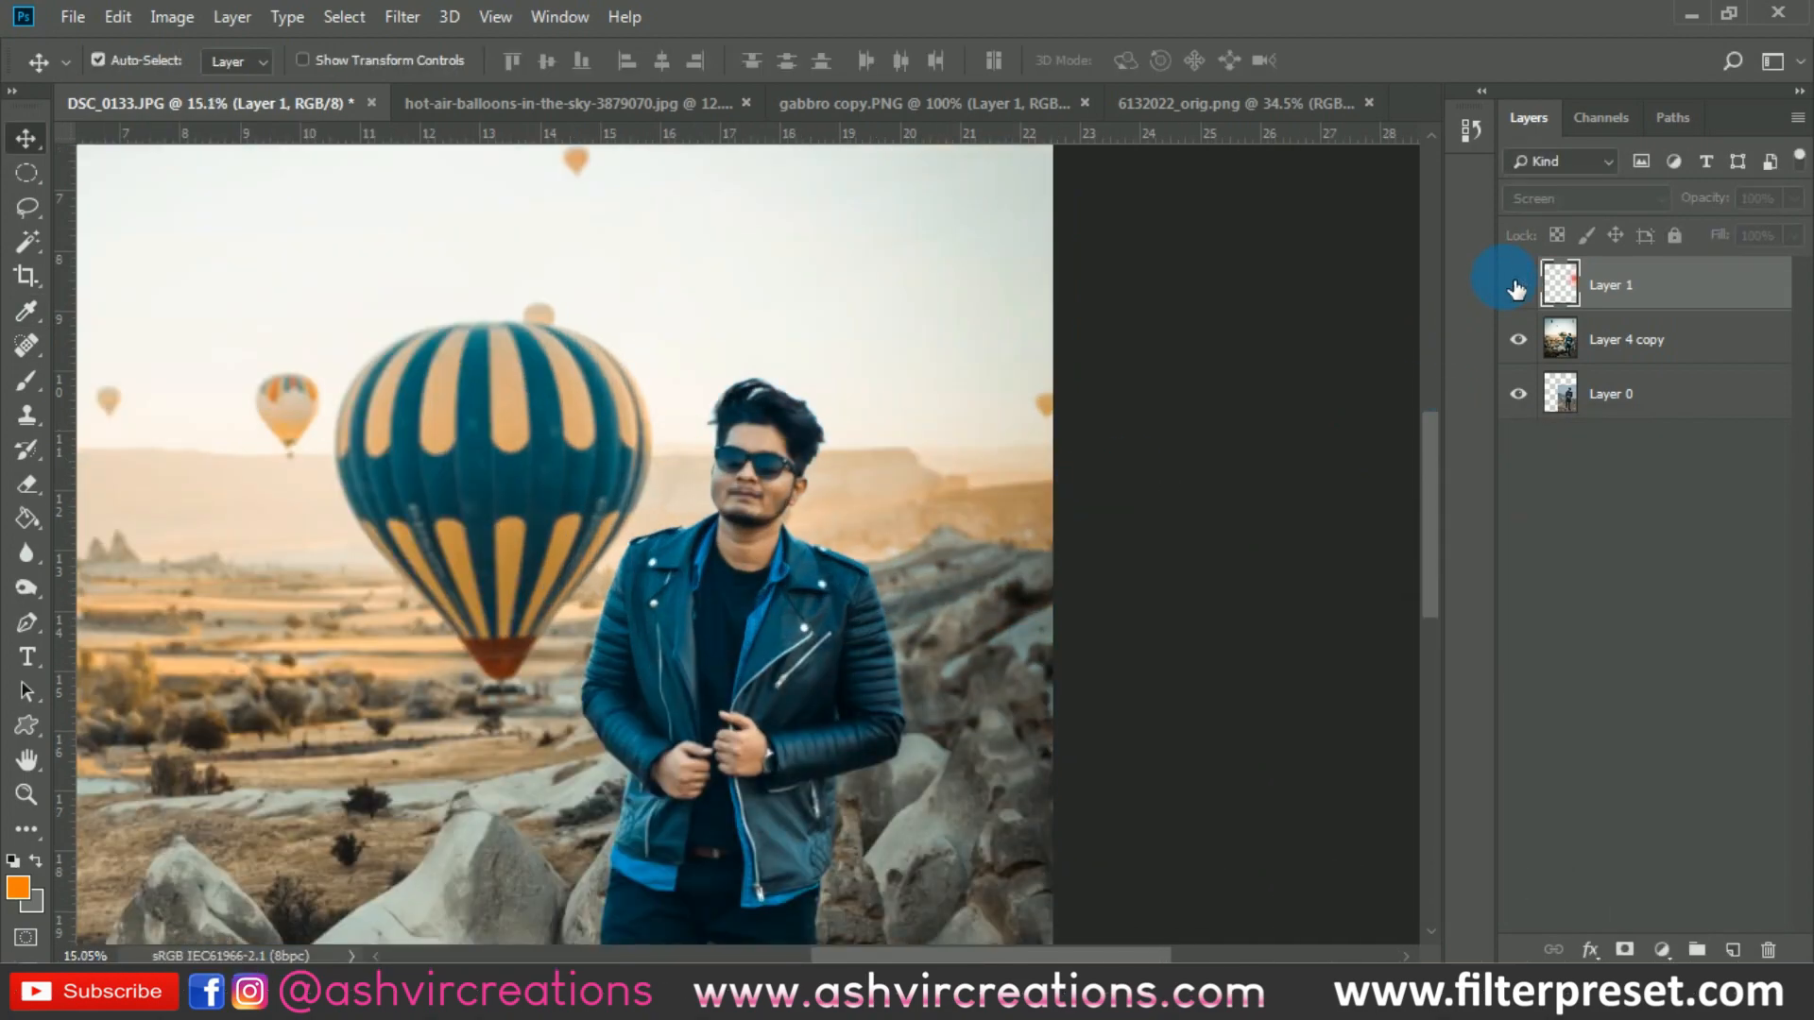
left_click(1517, 286)
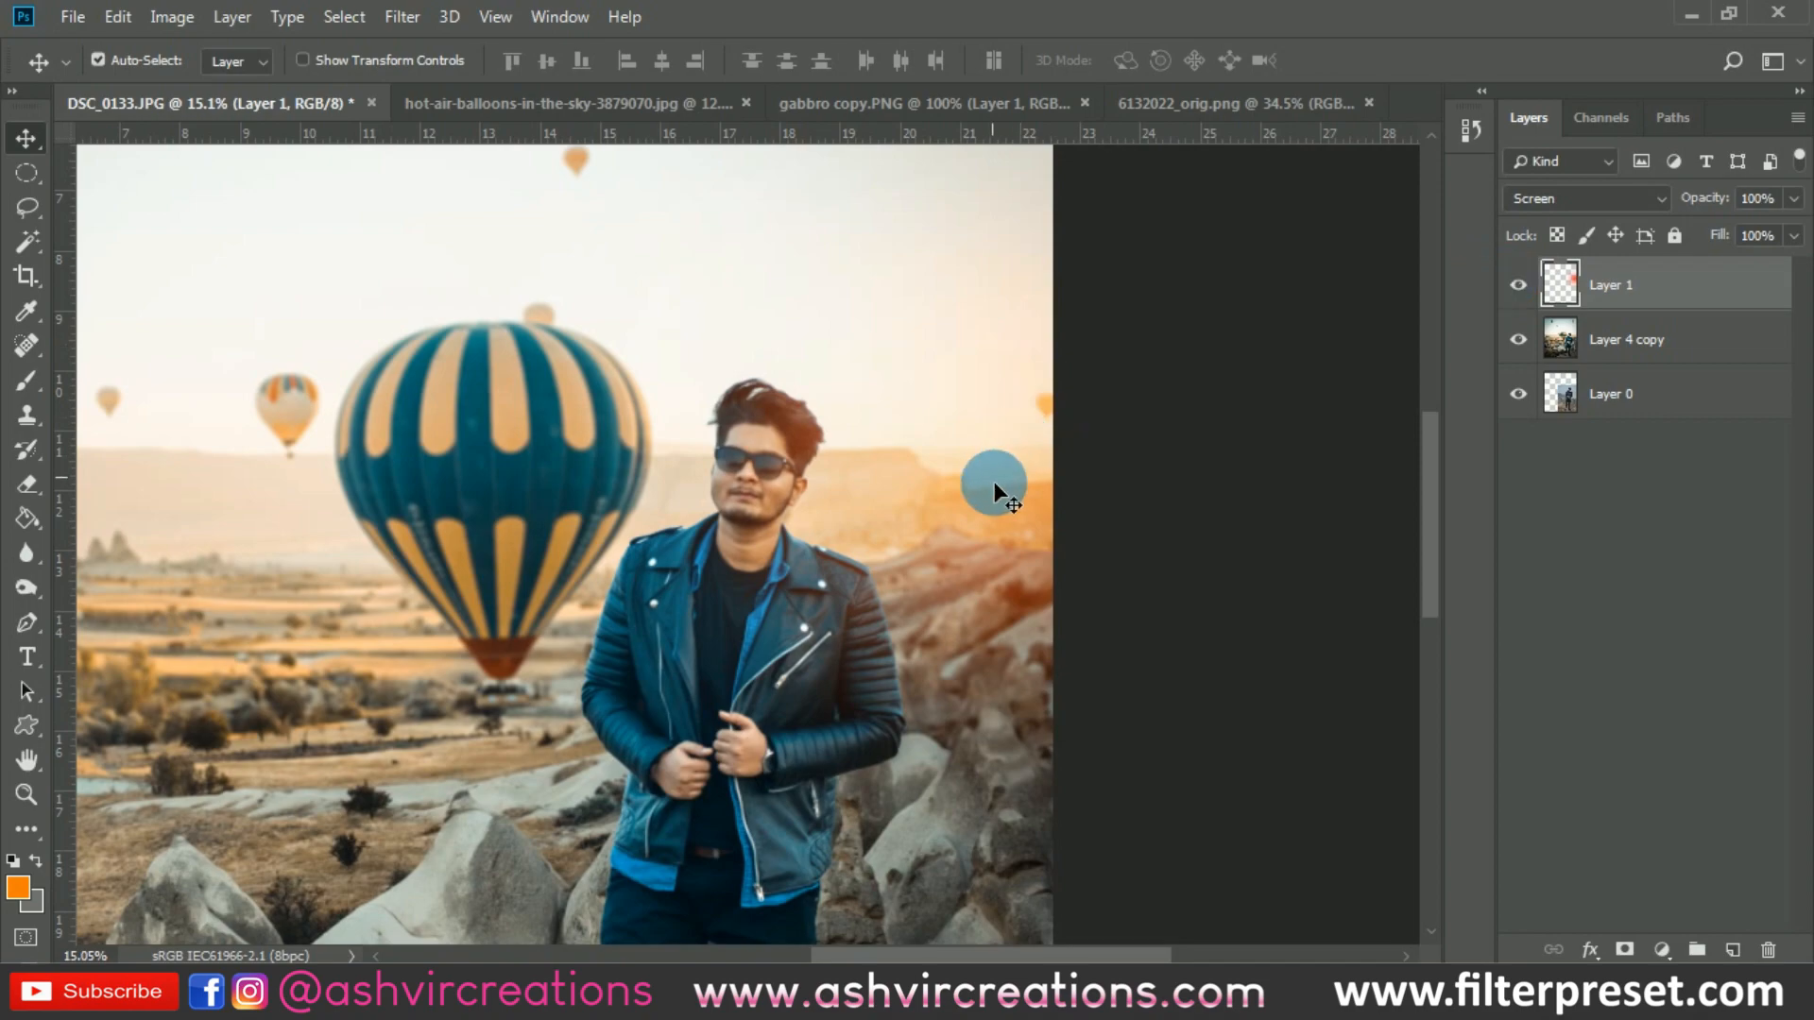
left_click_drag(992, 486, 953, 435)
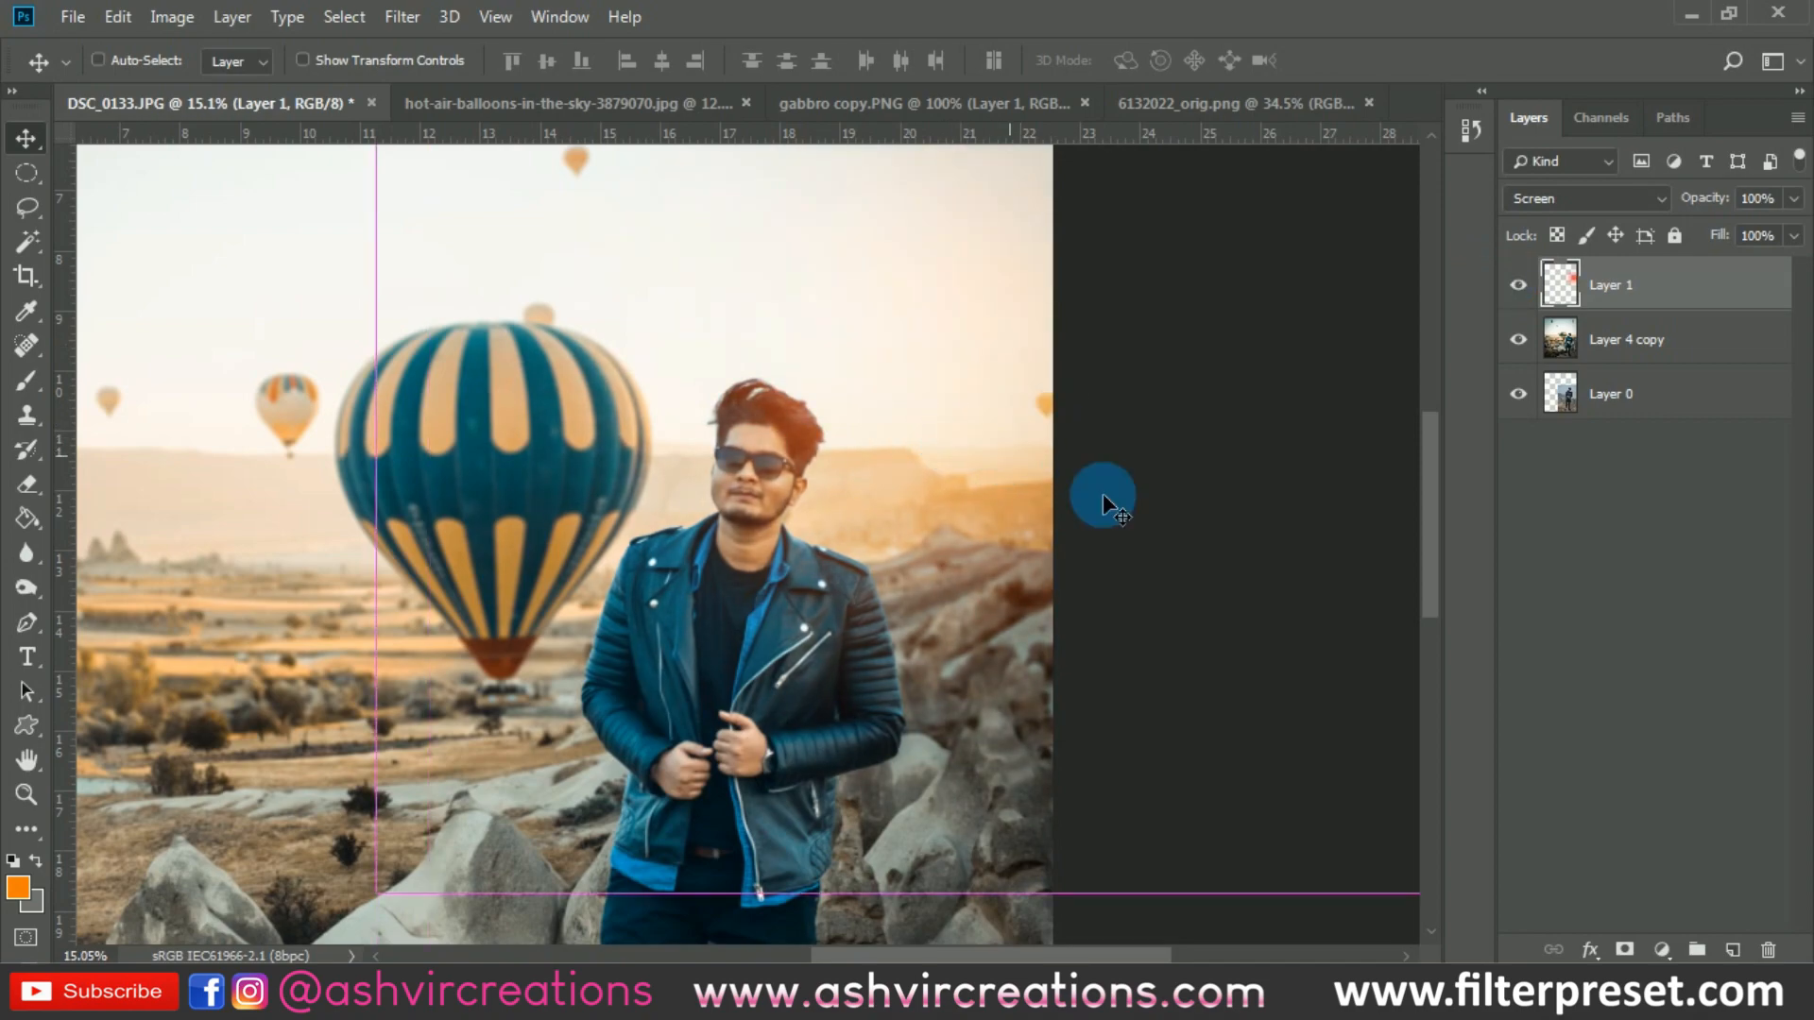
- Apply a Hue/Saturation hue shift of +1 to the glow layer and check the blend over the whole image
key("ctrl+u")
left_click(1262, 614)
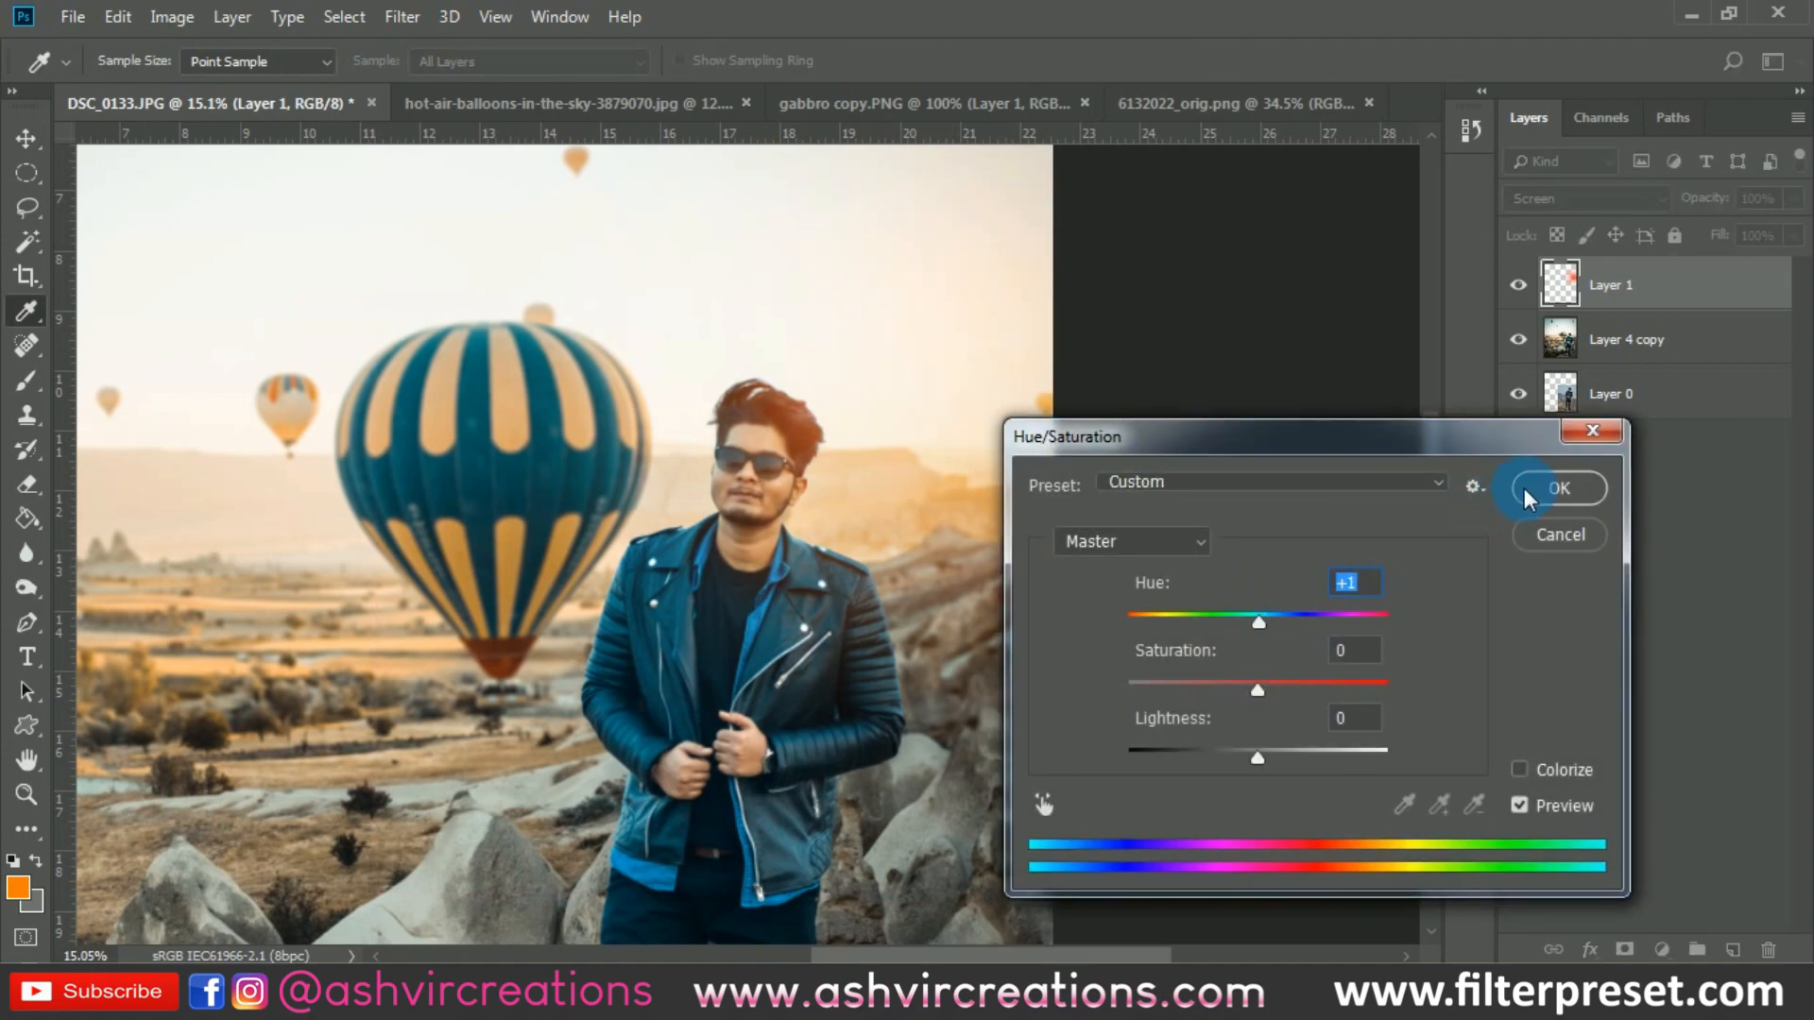
left_click(1557, 488)
scroll(929, 450, "down", 4)
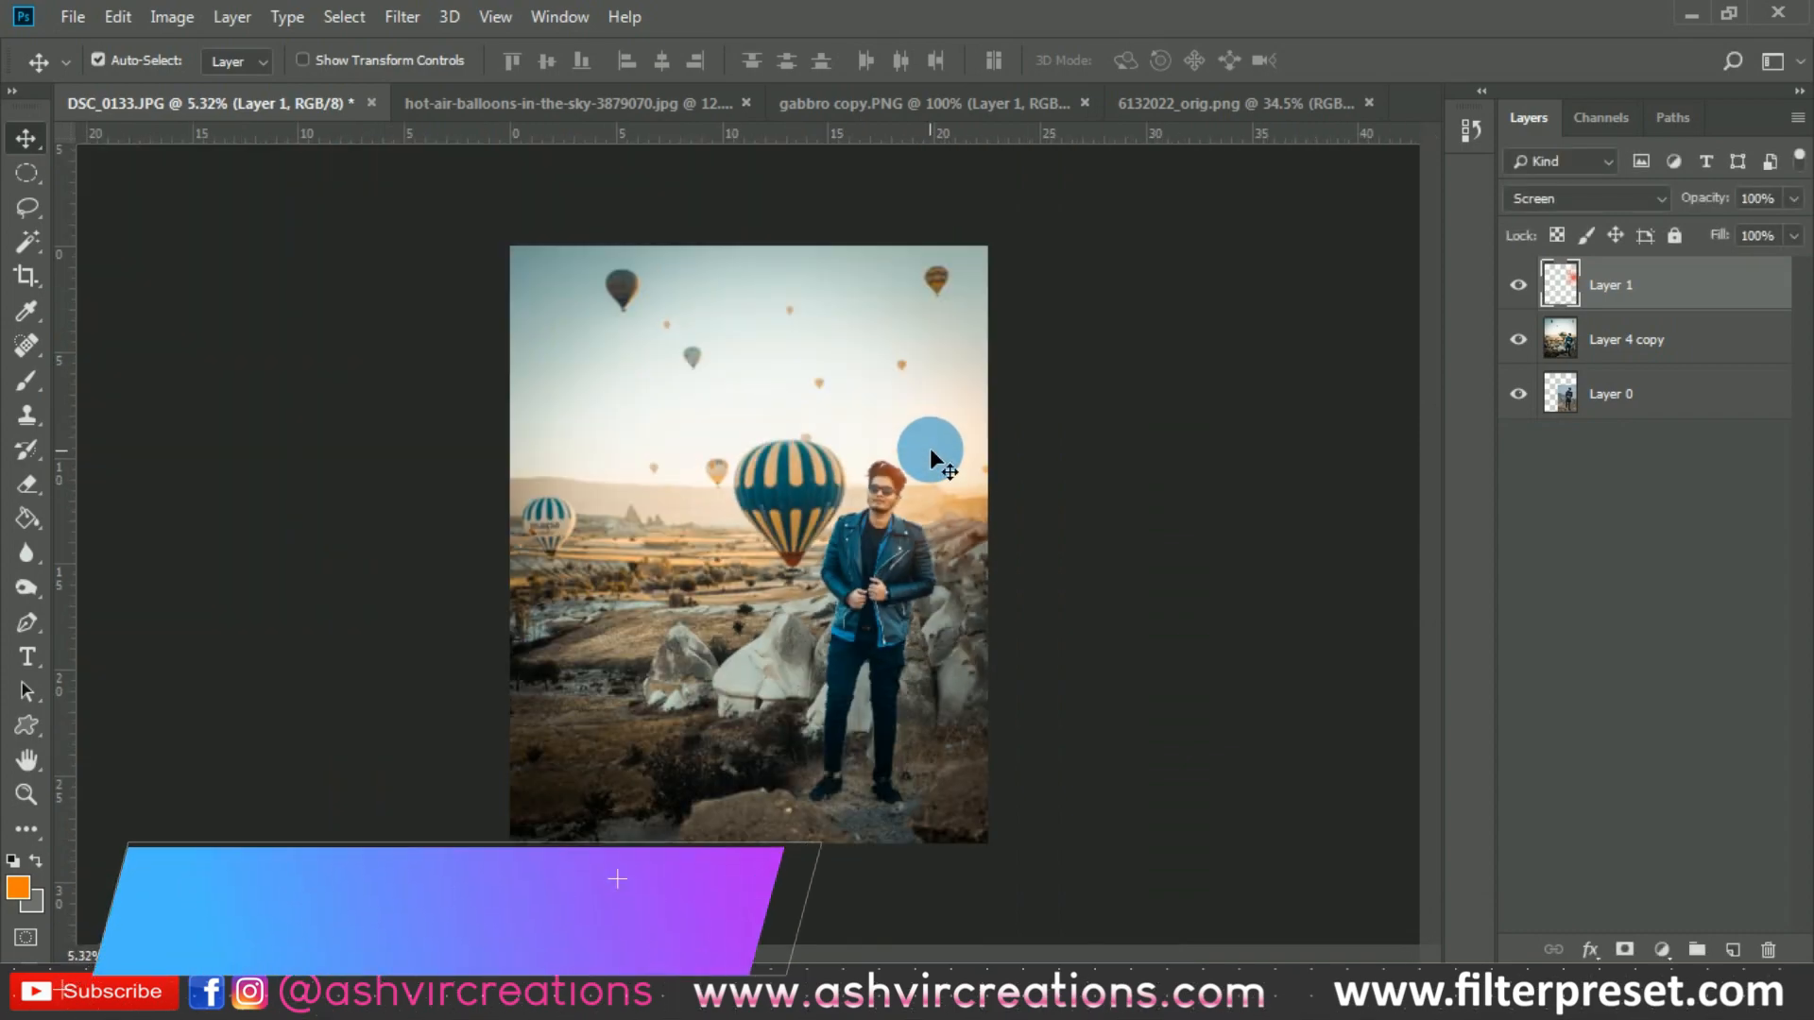
scroll(930, 448, "up", 3)
left_click_drag(1053, 478, 1183, 463)
scroll(1051, 493, "down", 2)
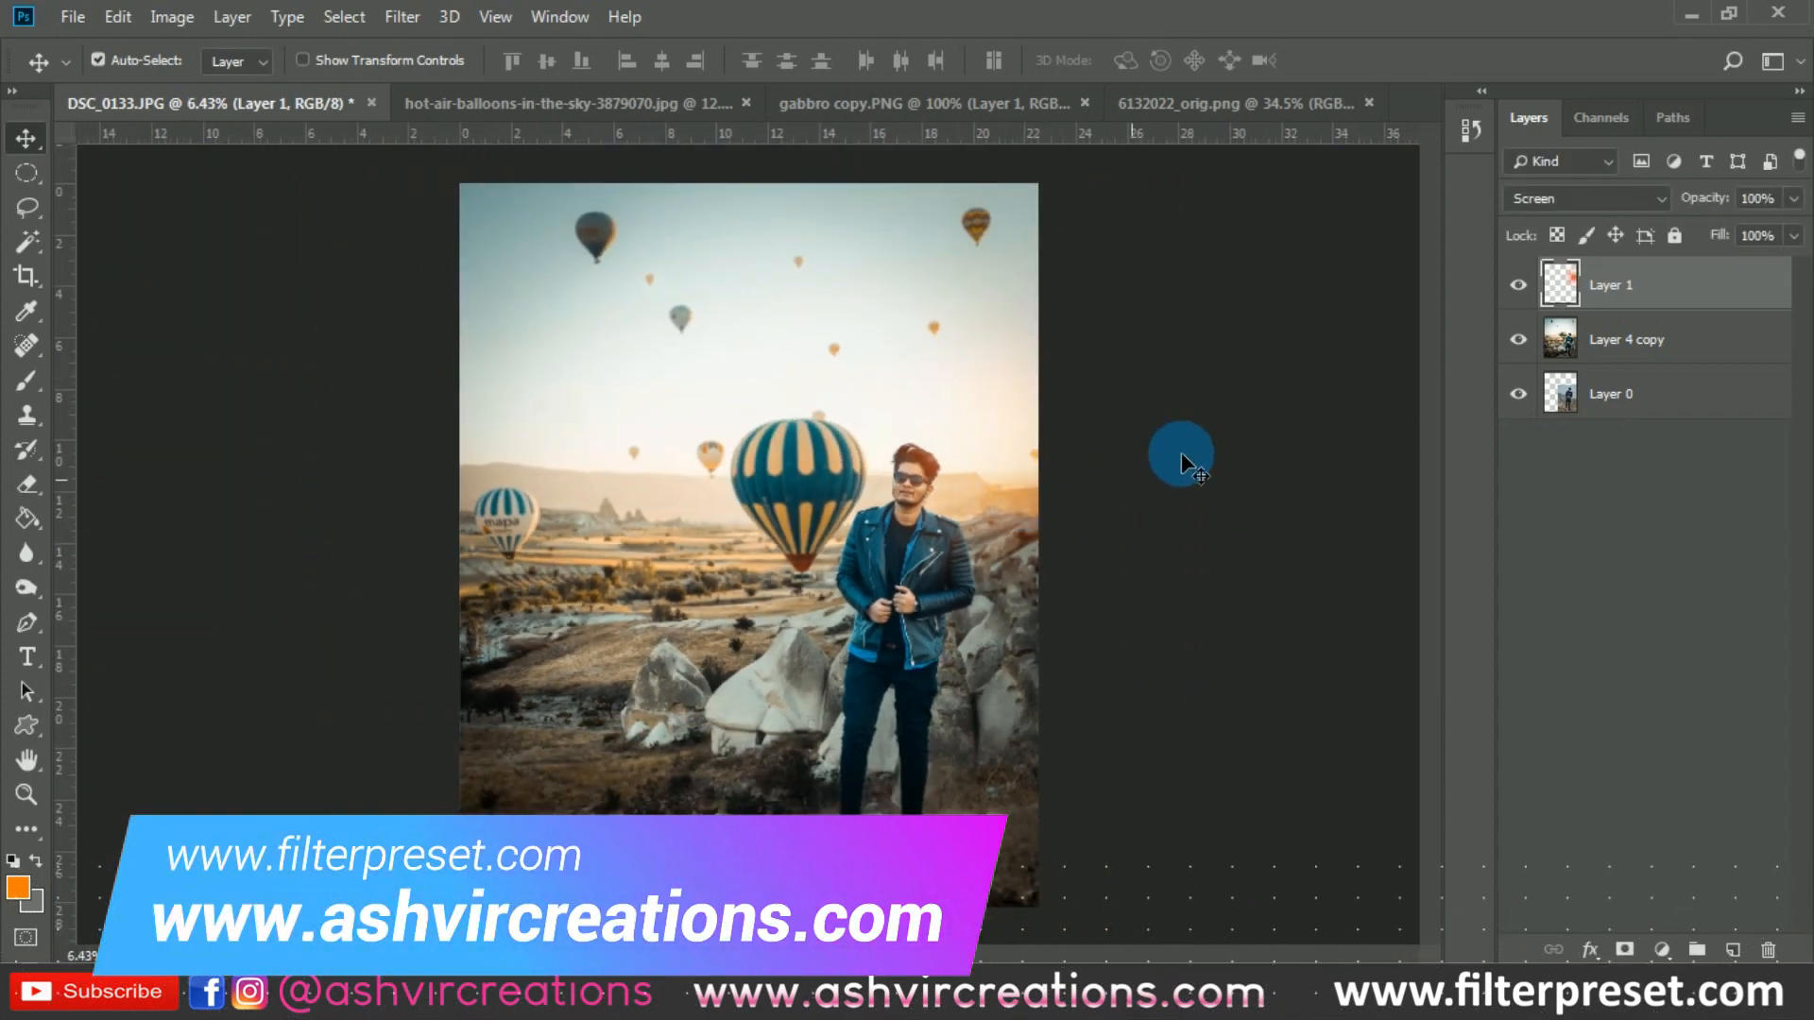
- Merge the glow layer, Layer 1, with Layer 4 copy into a single layer
left_click(1613, 344, "ctrl")
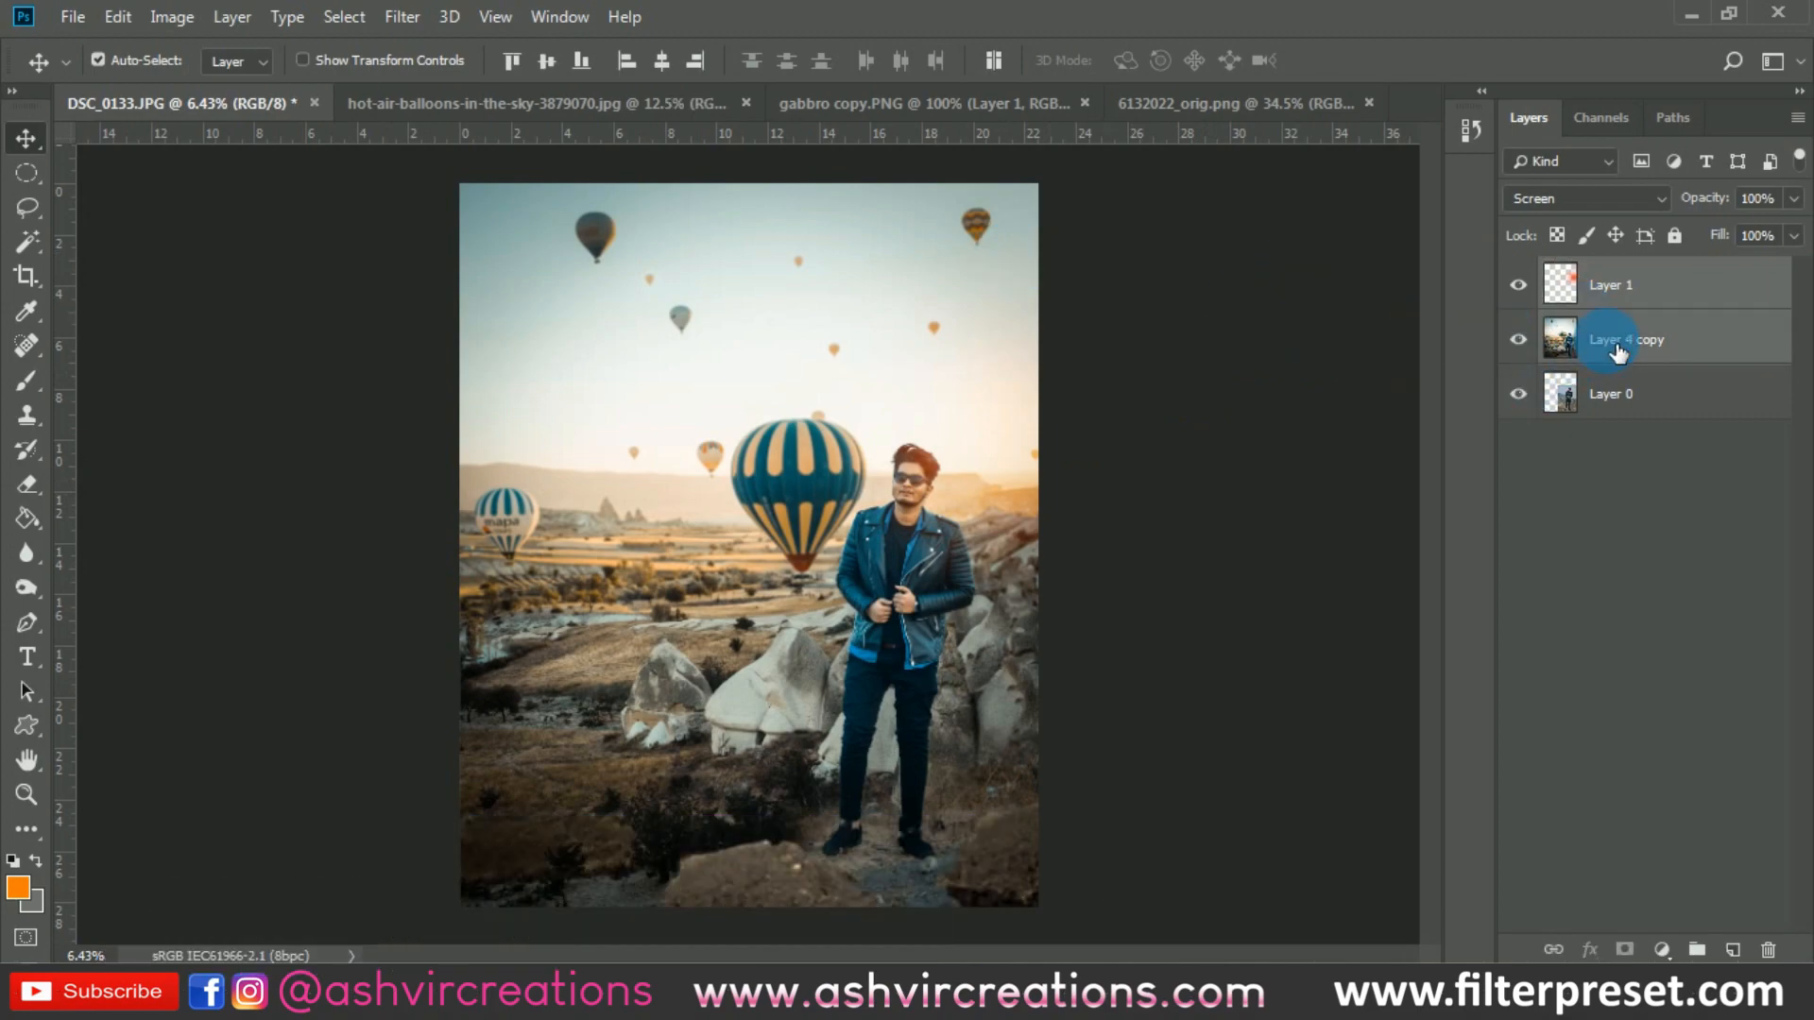
right_click(1618, 351)
left_click(1341, 740)
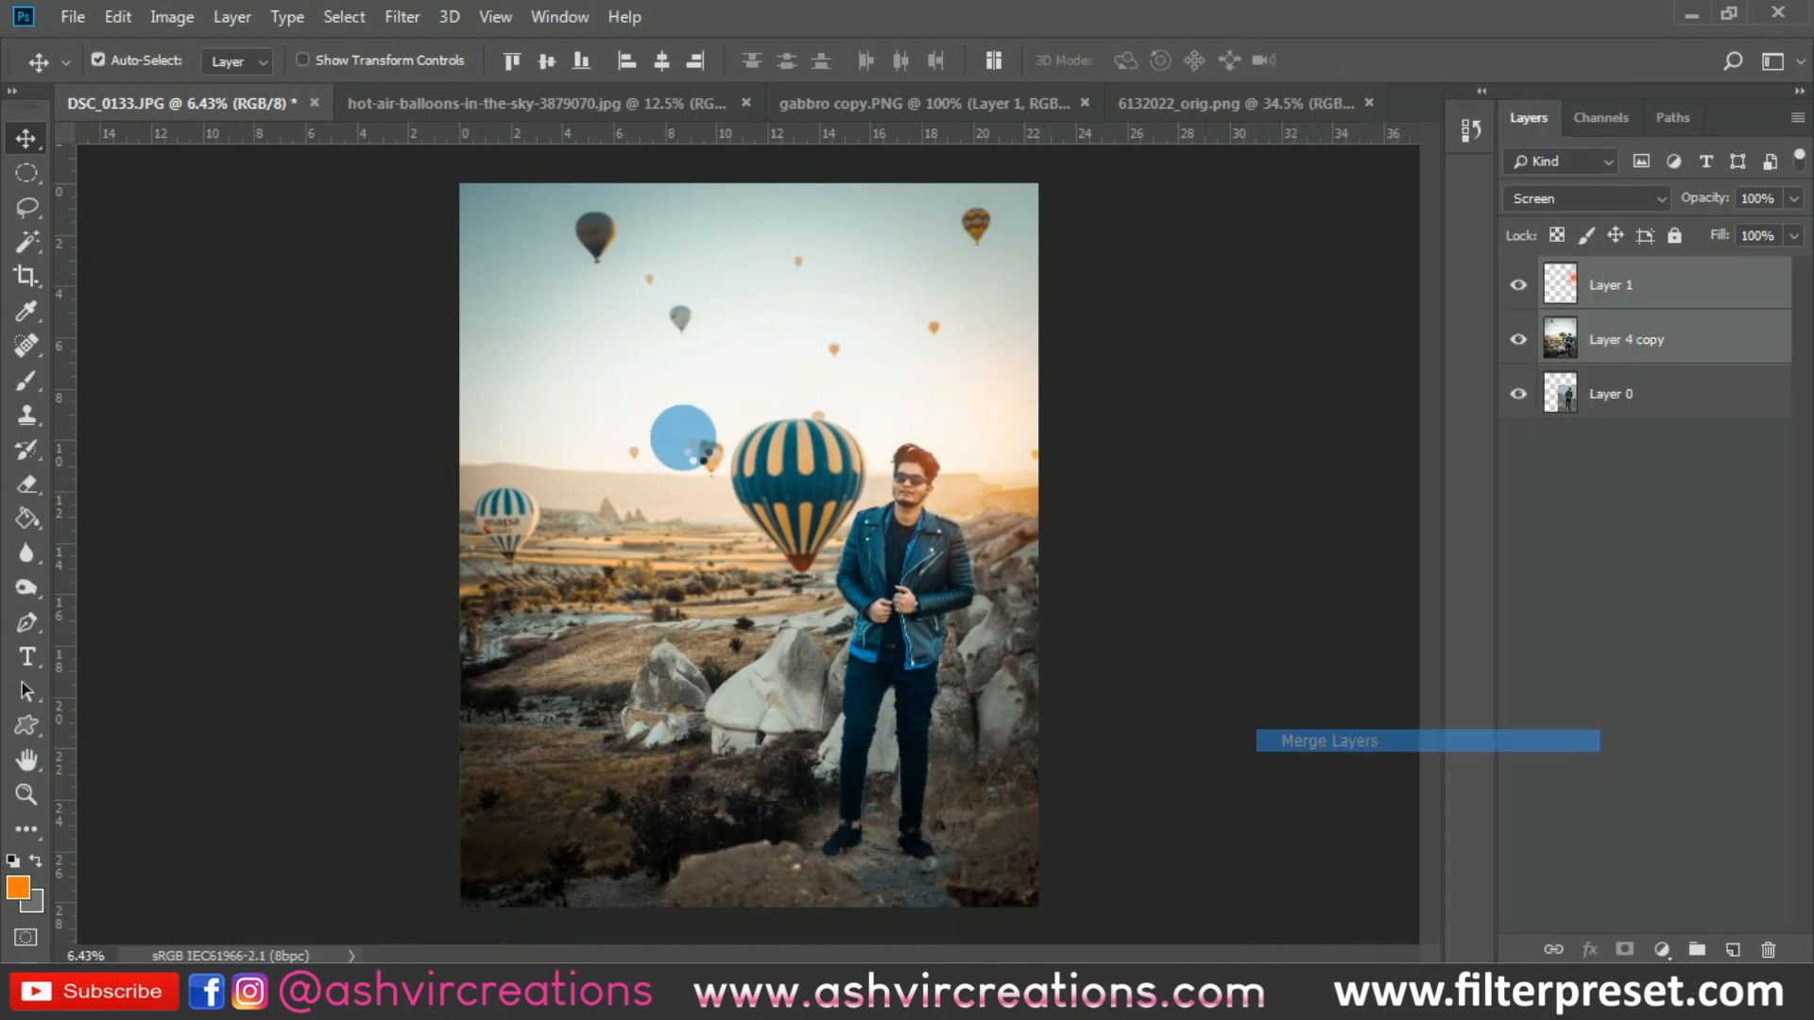
left_click(47, 278)
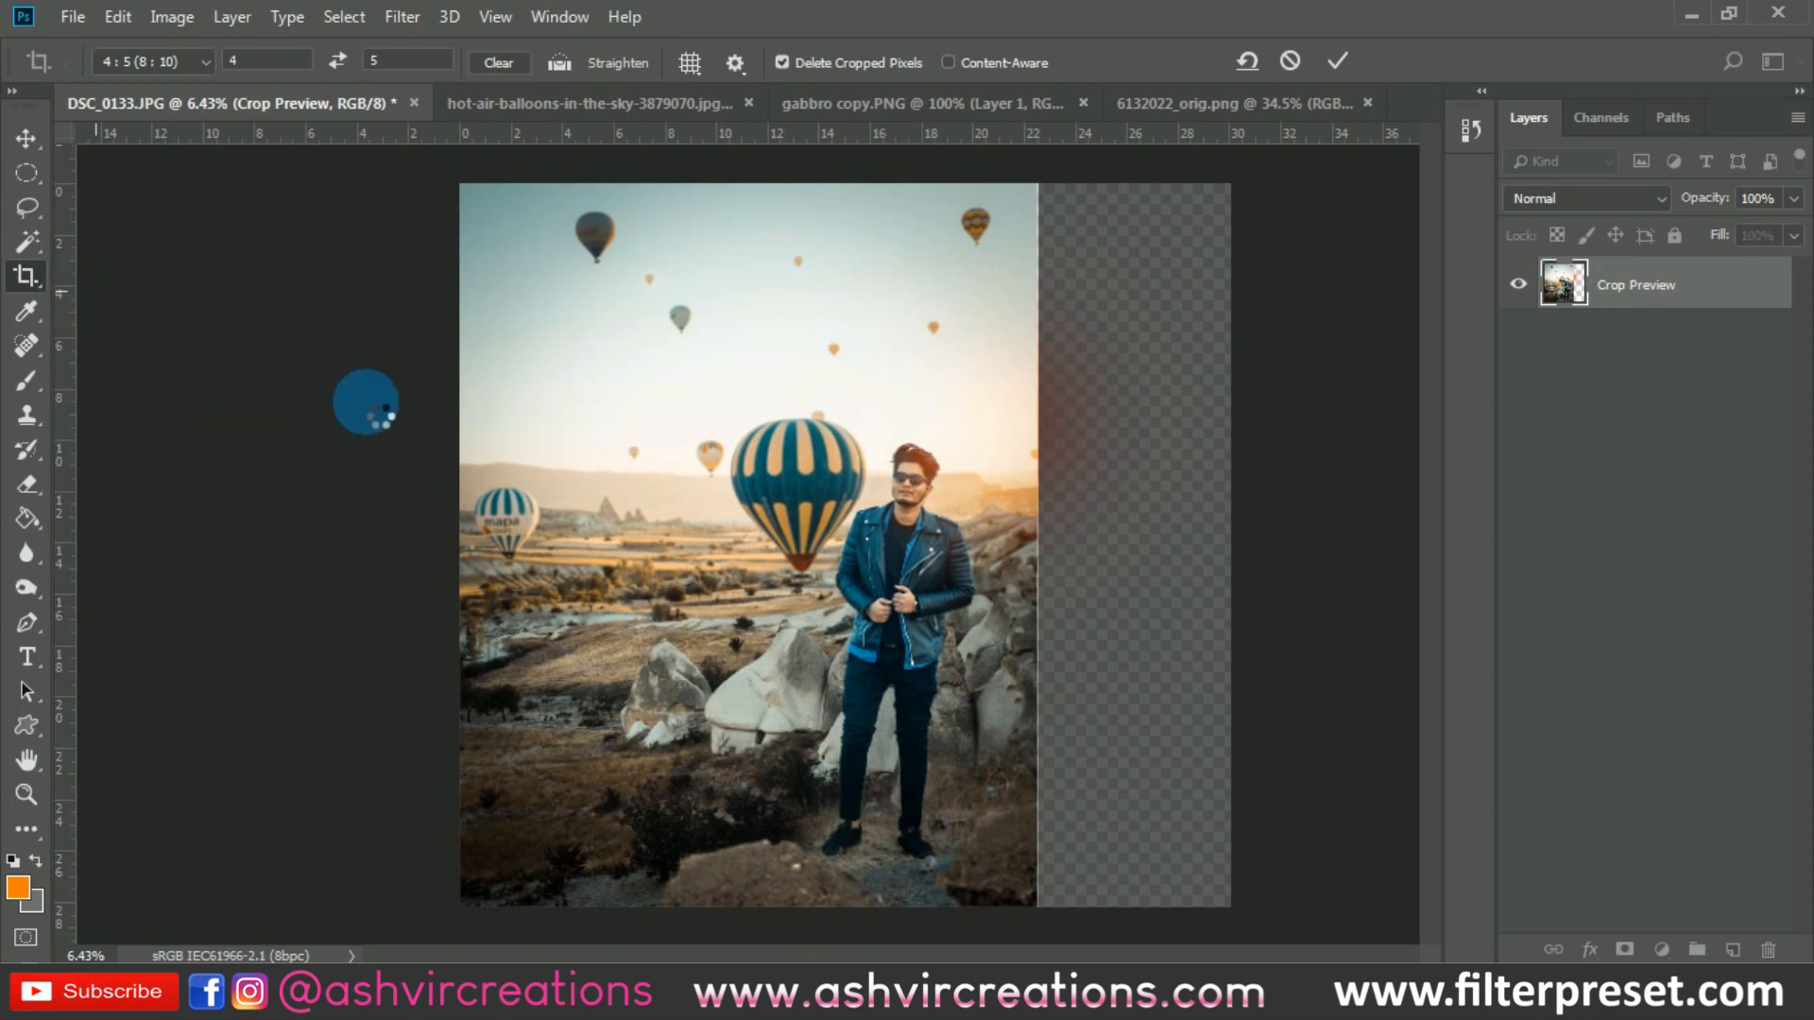
key("v")
scroll(843, 550, "up", 1)
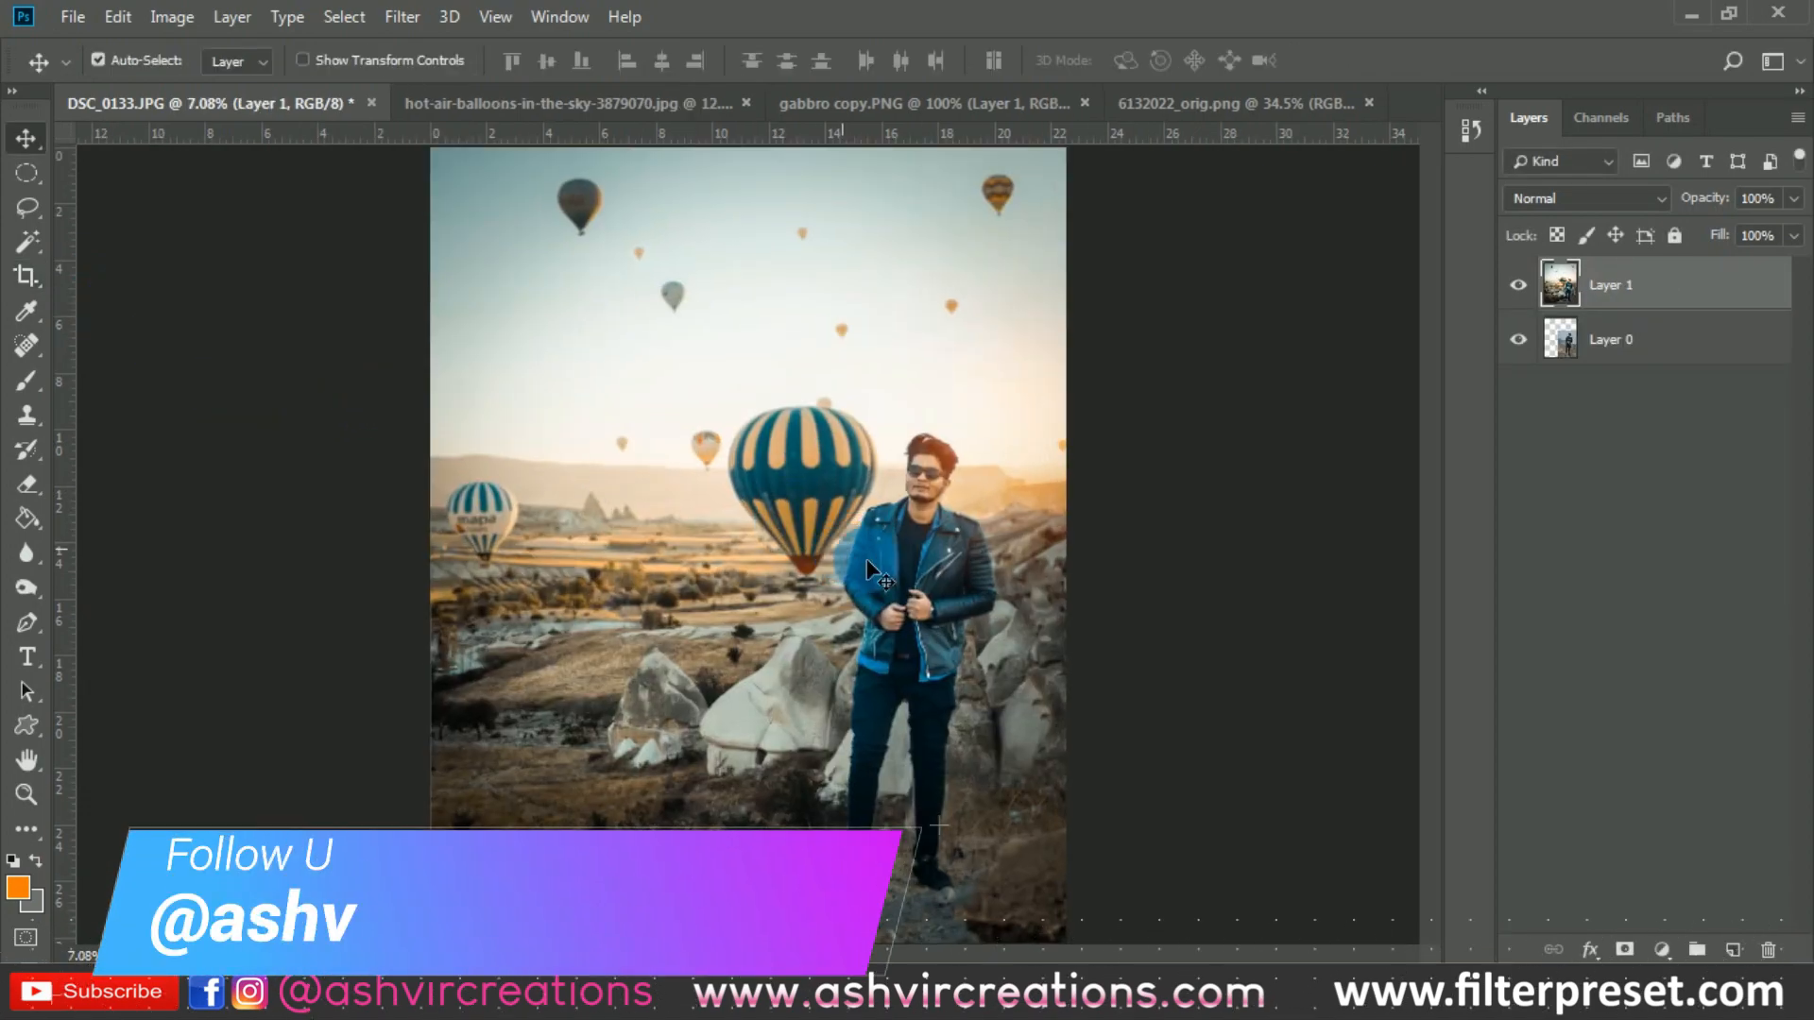
- Compare the finished composite with the original photo over the whole image by hiding and showing the merged Layer 1
left_click(1519, 284)
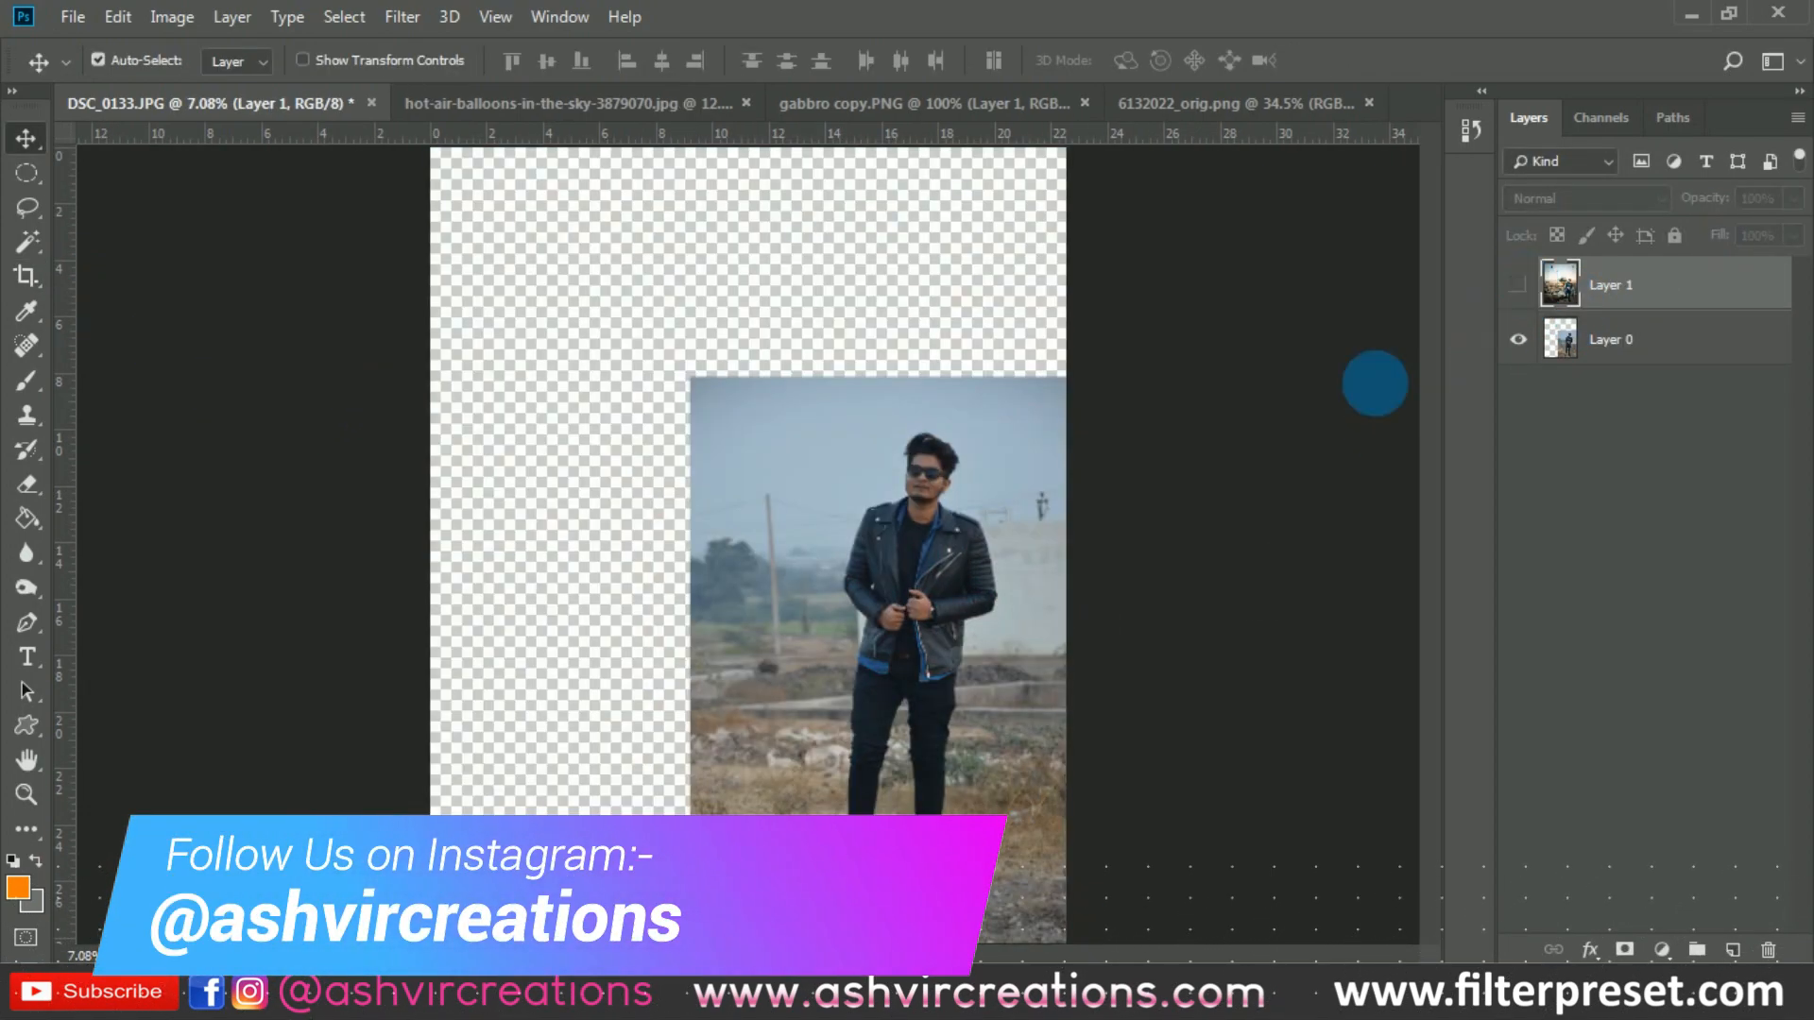
key("ctrl+0")
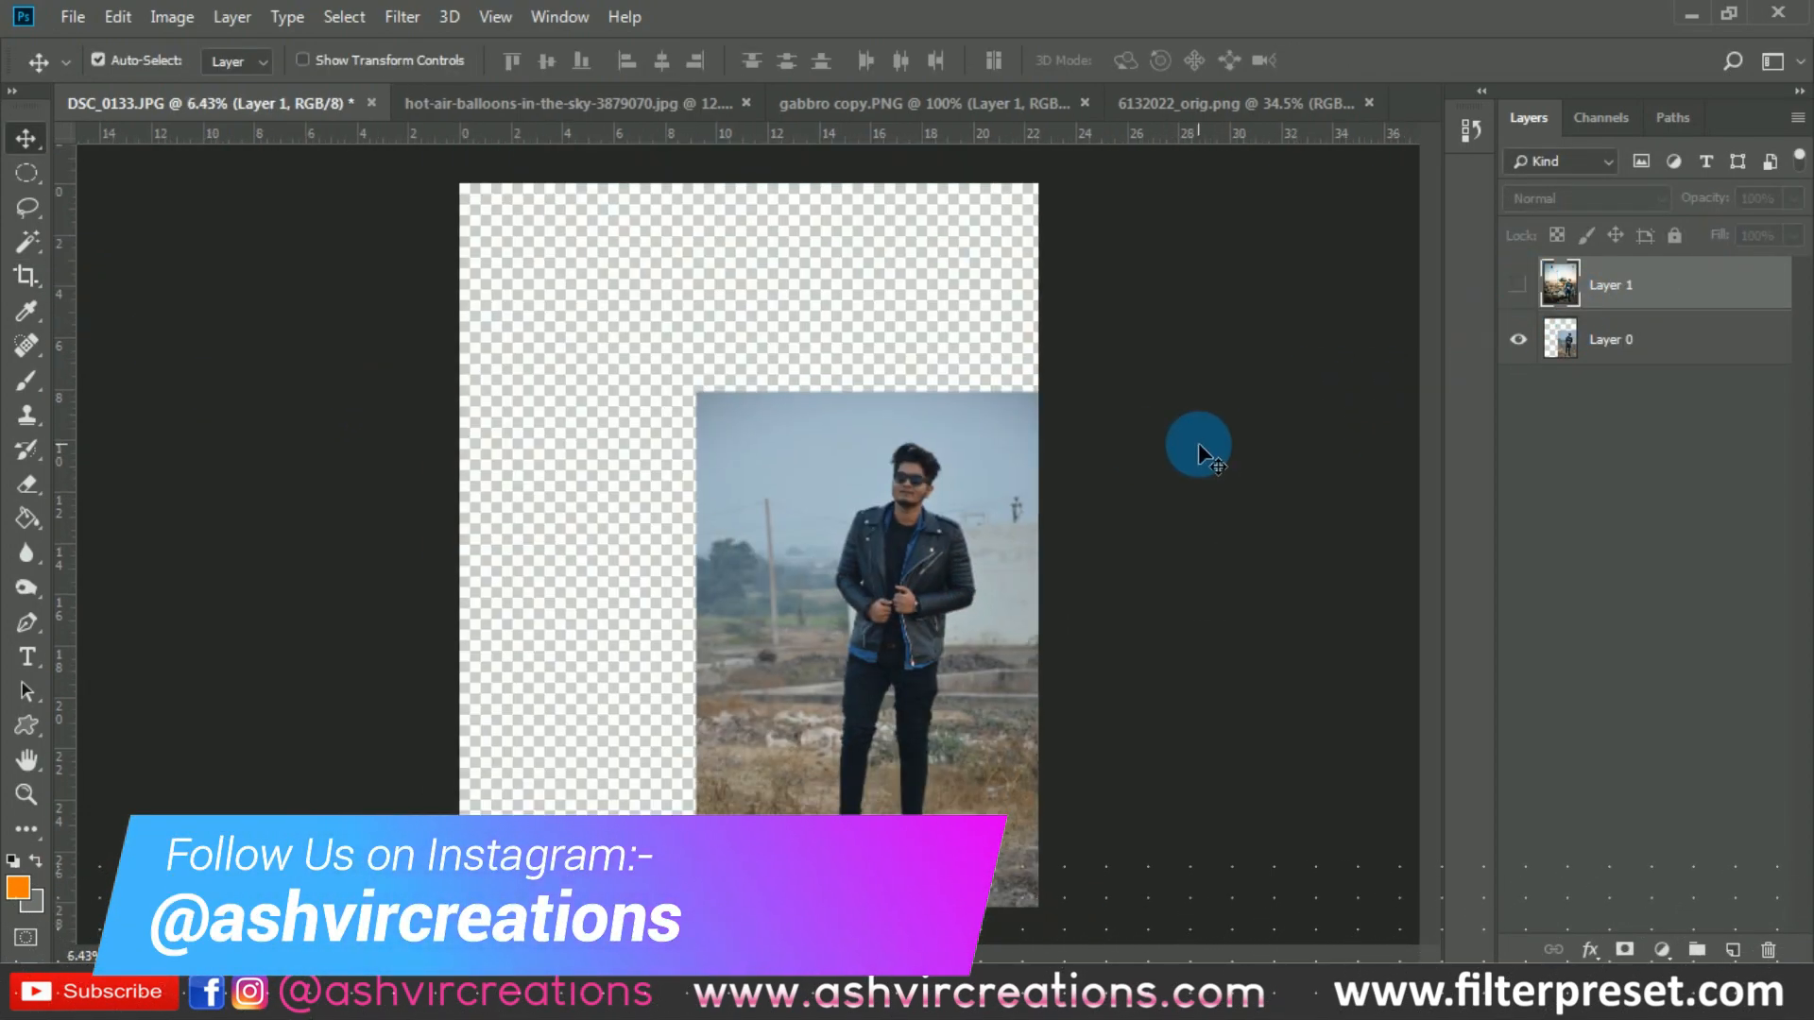
left_click(1520, 285)
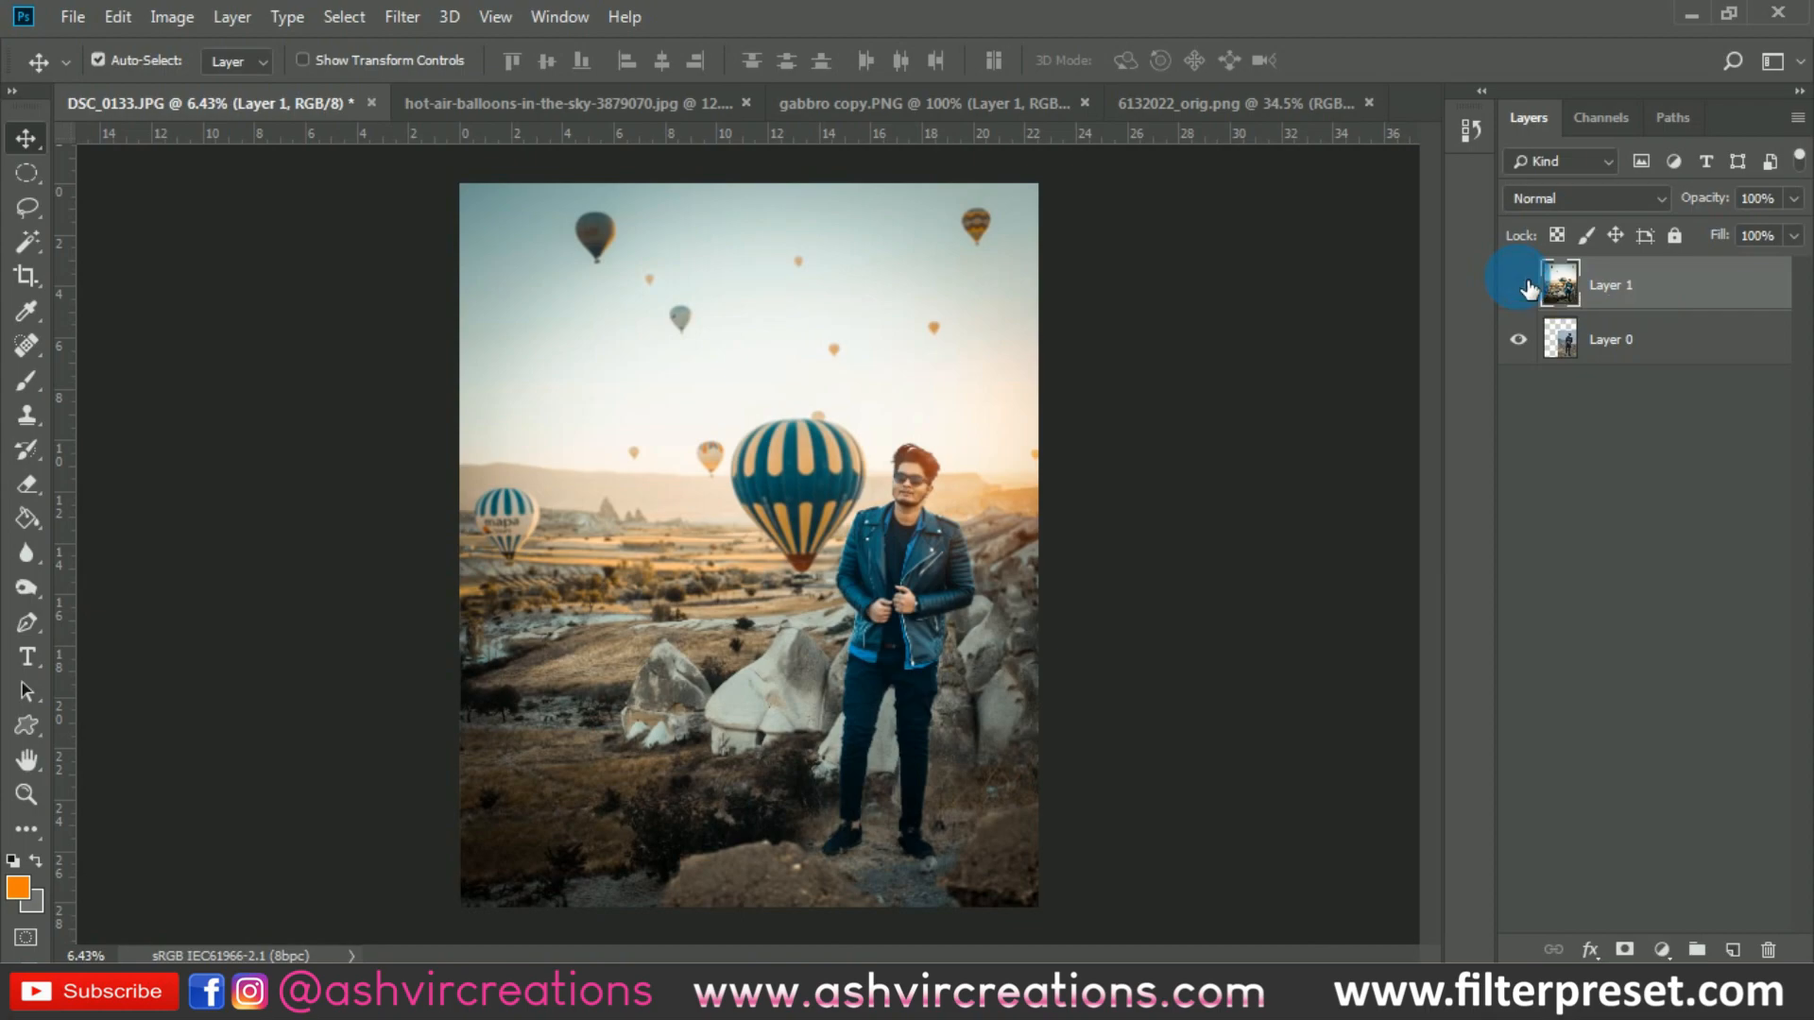
left_click(1523, 285)
left_click(1528, 286)
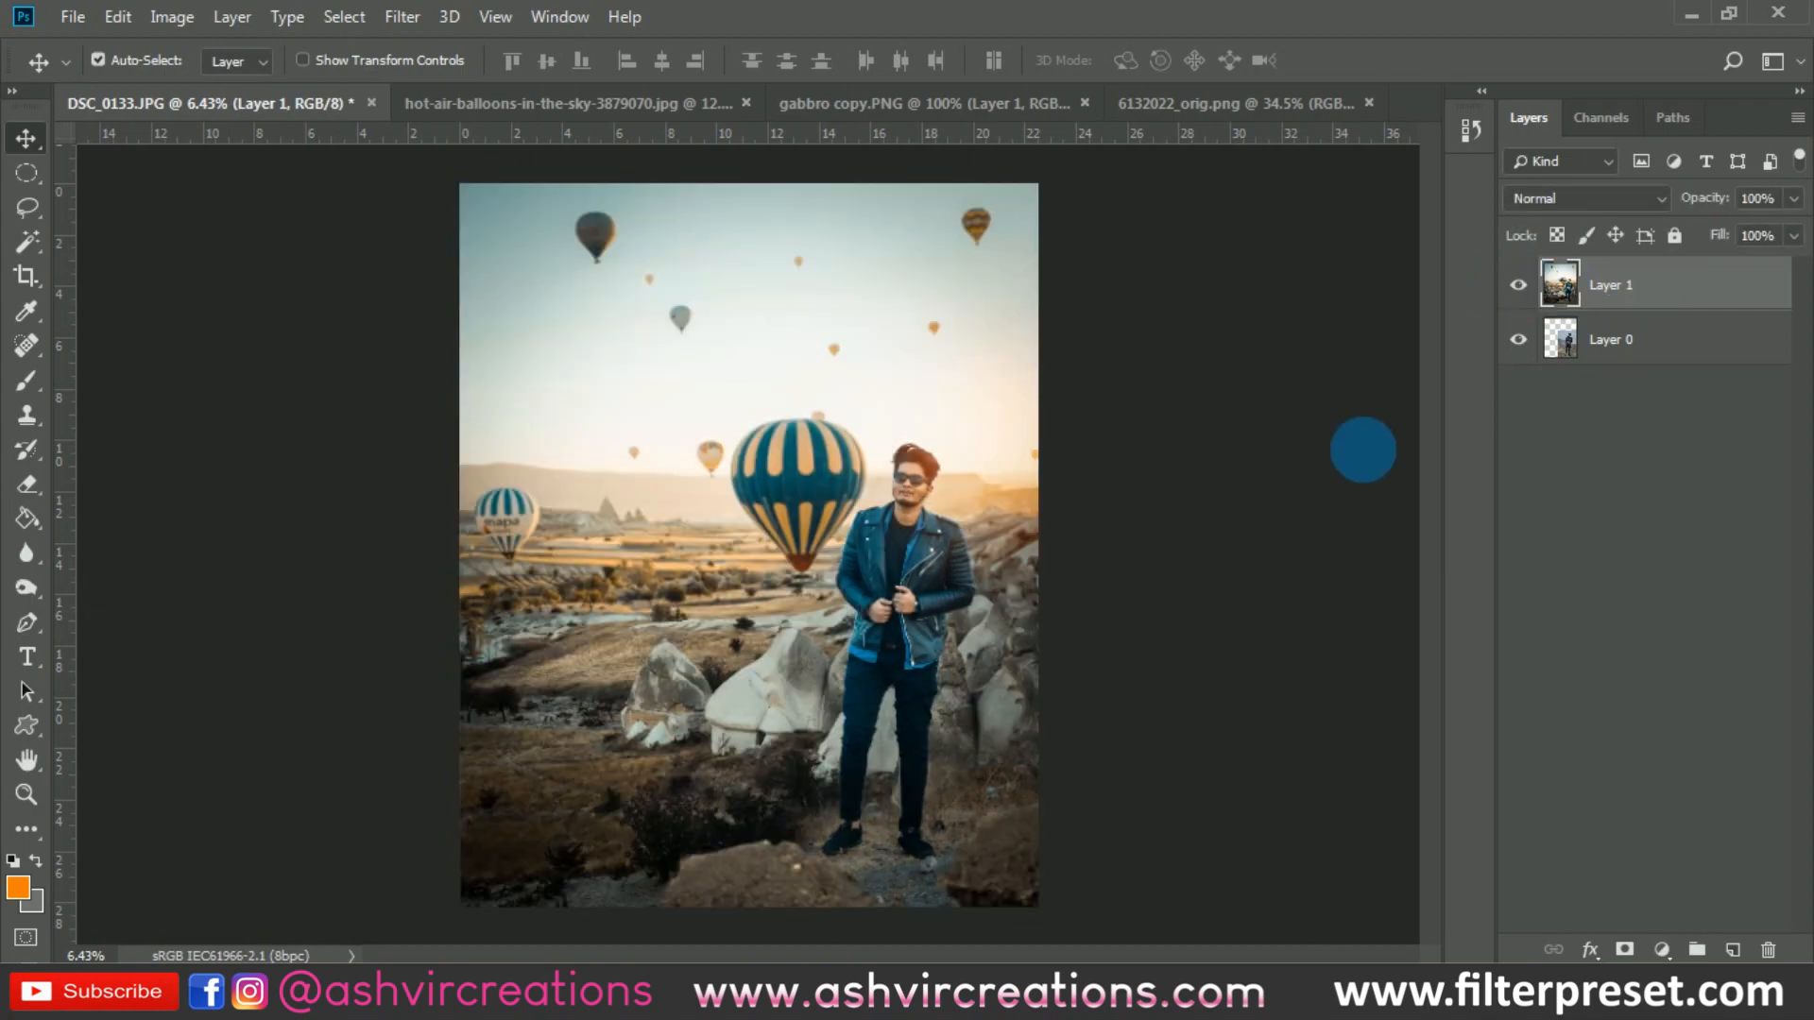
- Inspect the man and the lower landscape up close, comparing the merged Layer 1 with the original photo beneath it
scroll(926, 529, "up", 4)
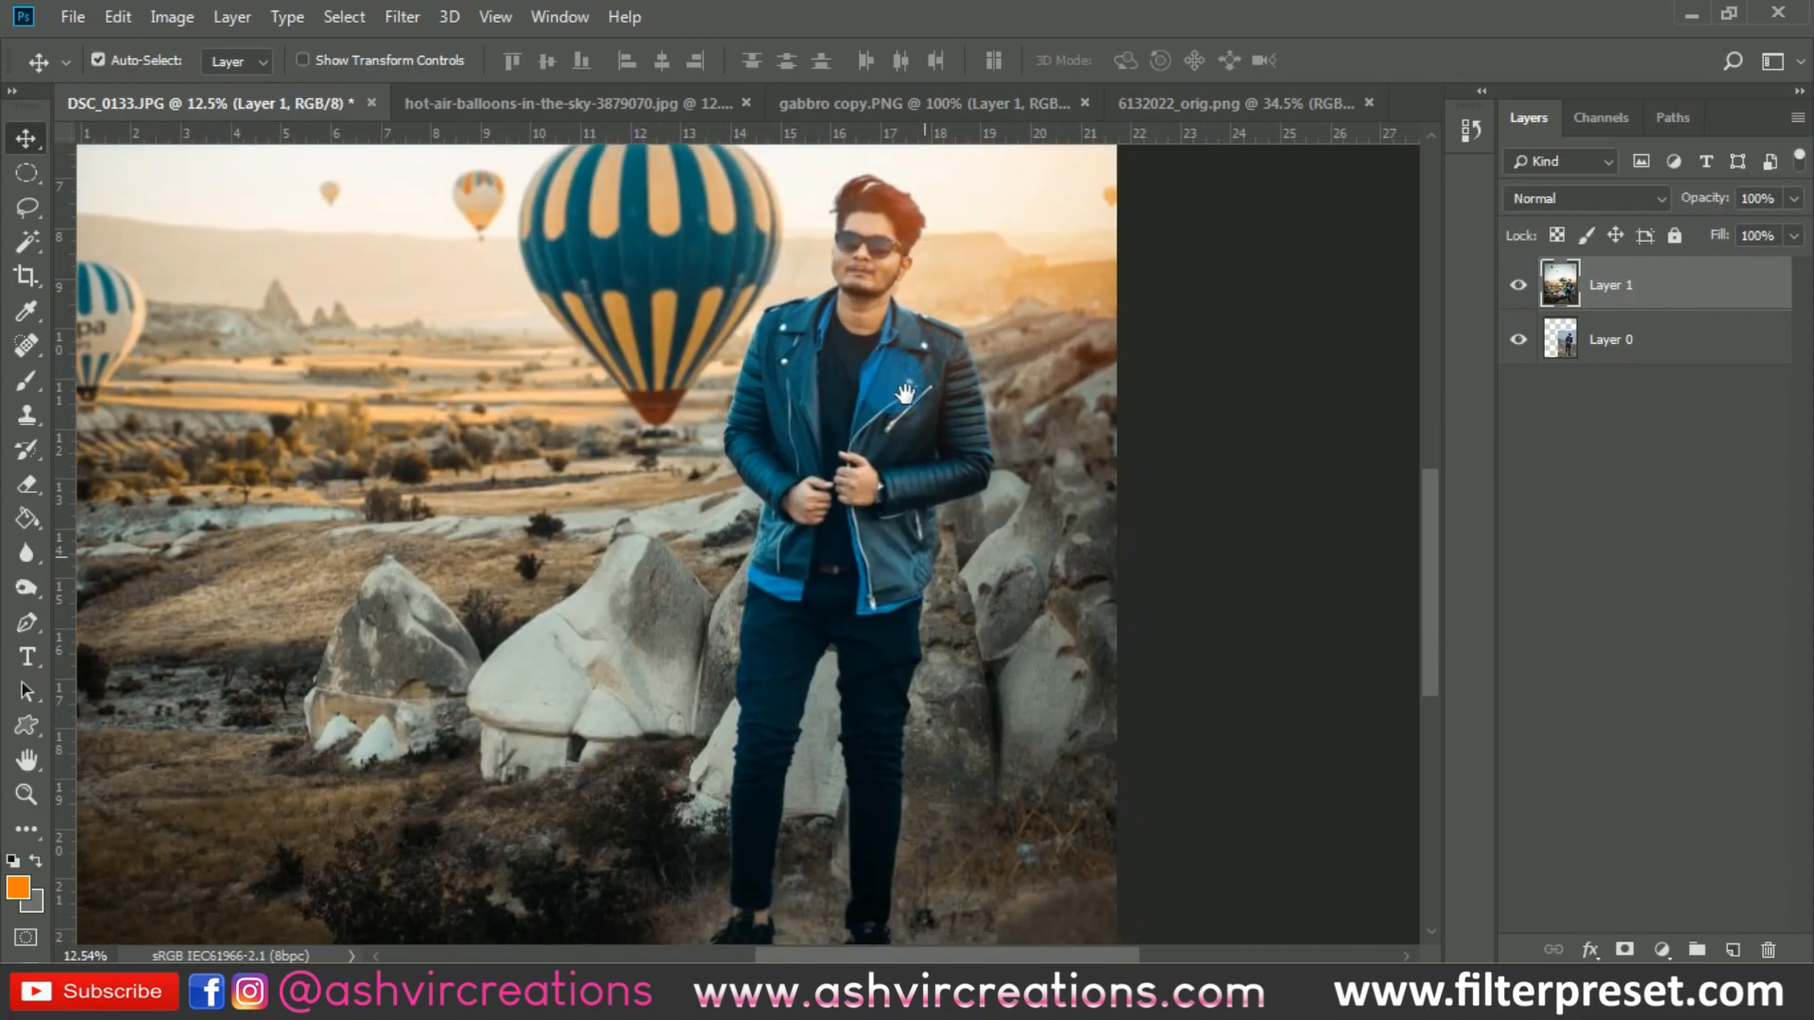
left_click_drag(906, 394, 974, 400)
scroll(913, 392, "down", 1)
scroll(975, 399, "down", 2)
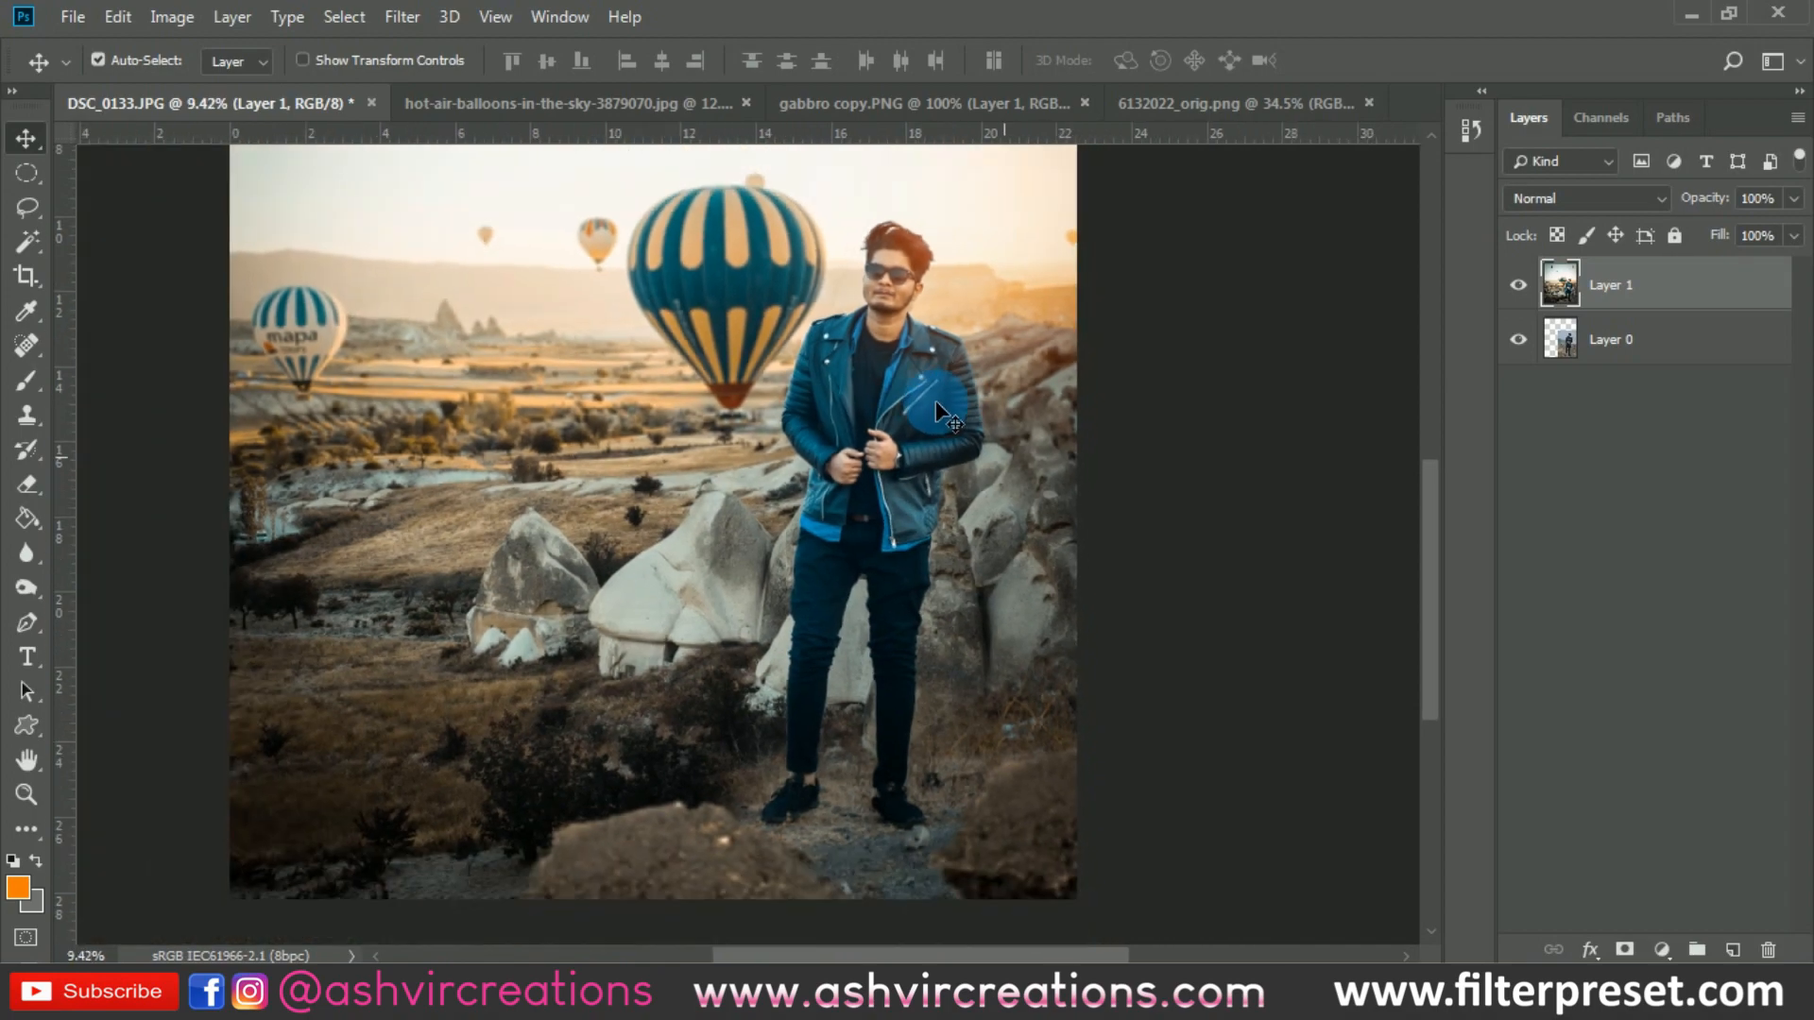
left_click(1518, 285)
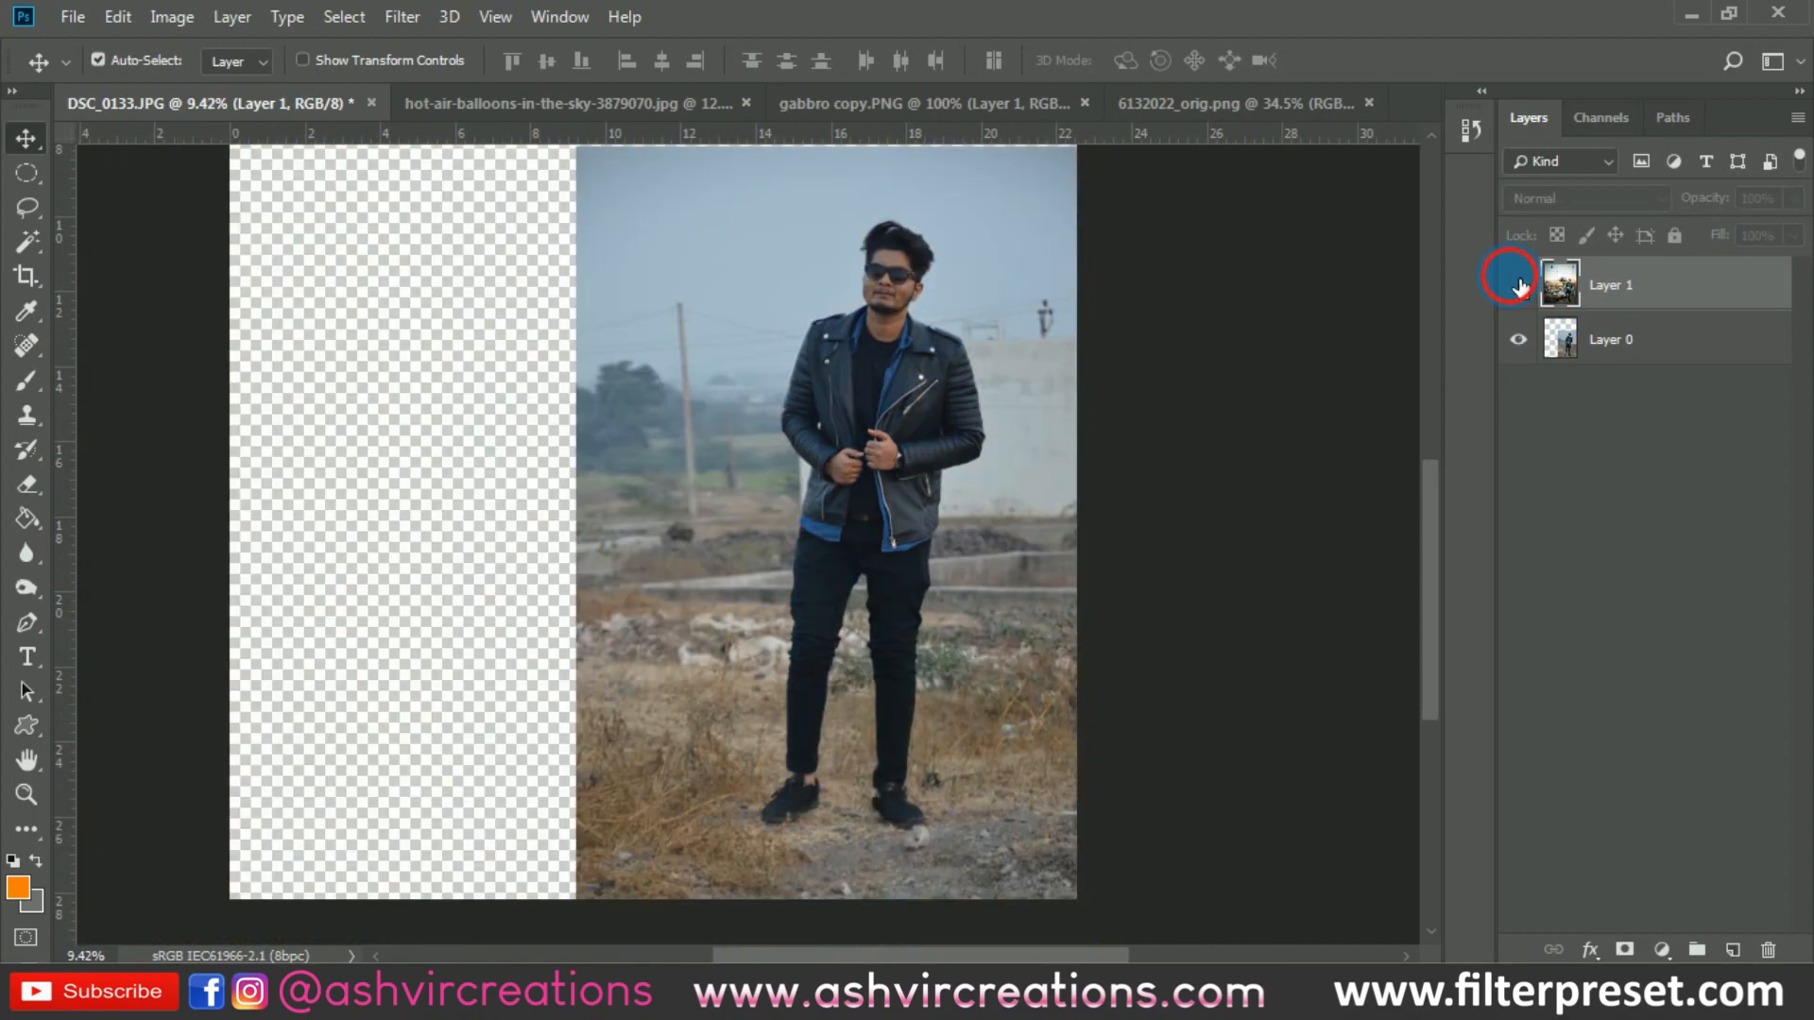
left_click(1518, 286)
scroll(1113, 325, "down", 4)
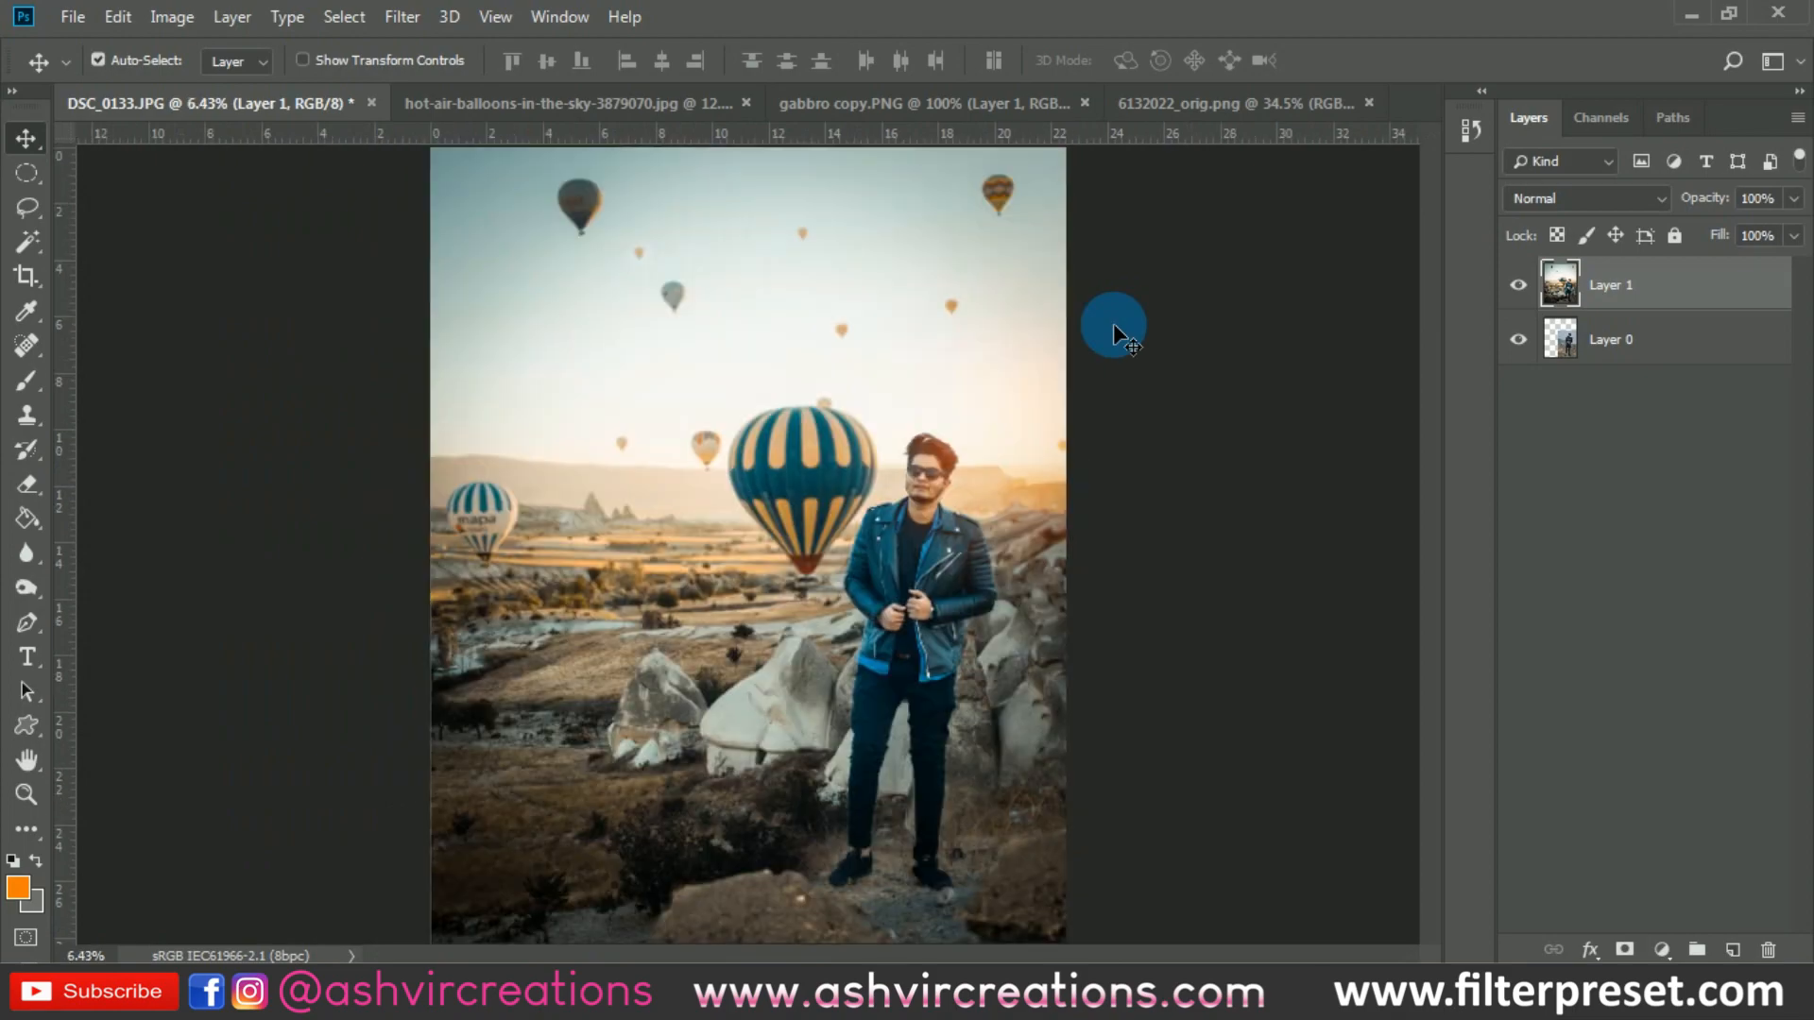
scroll(1115, 325, "up", 1)
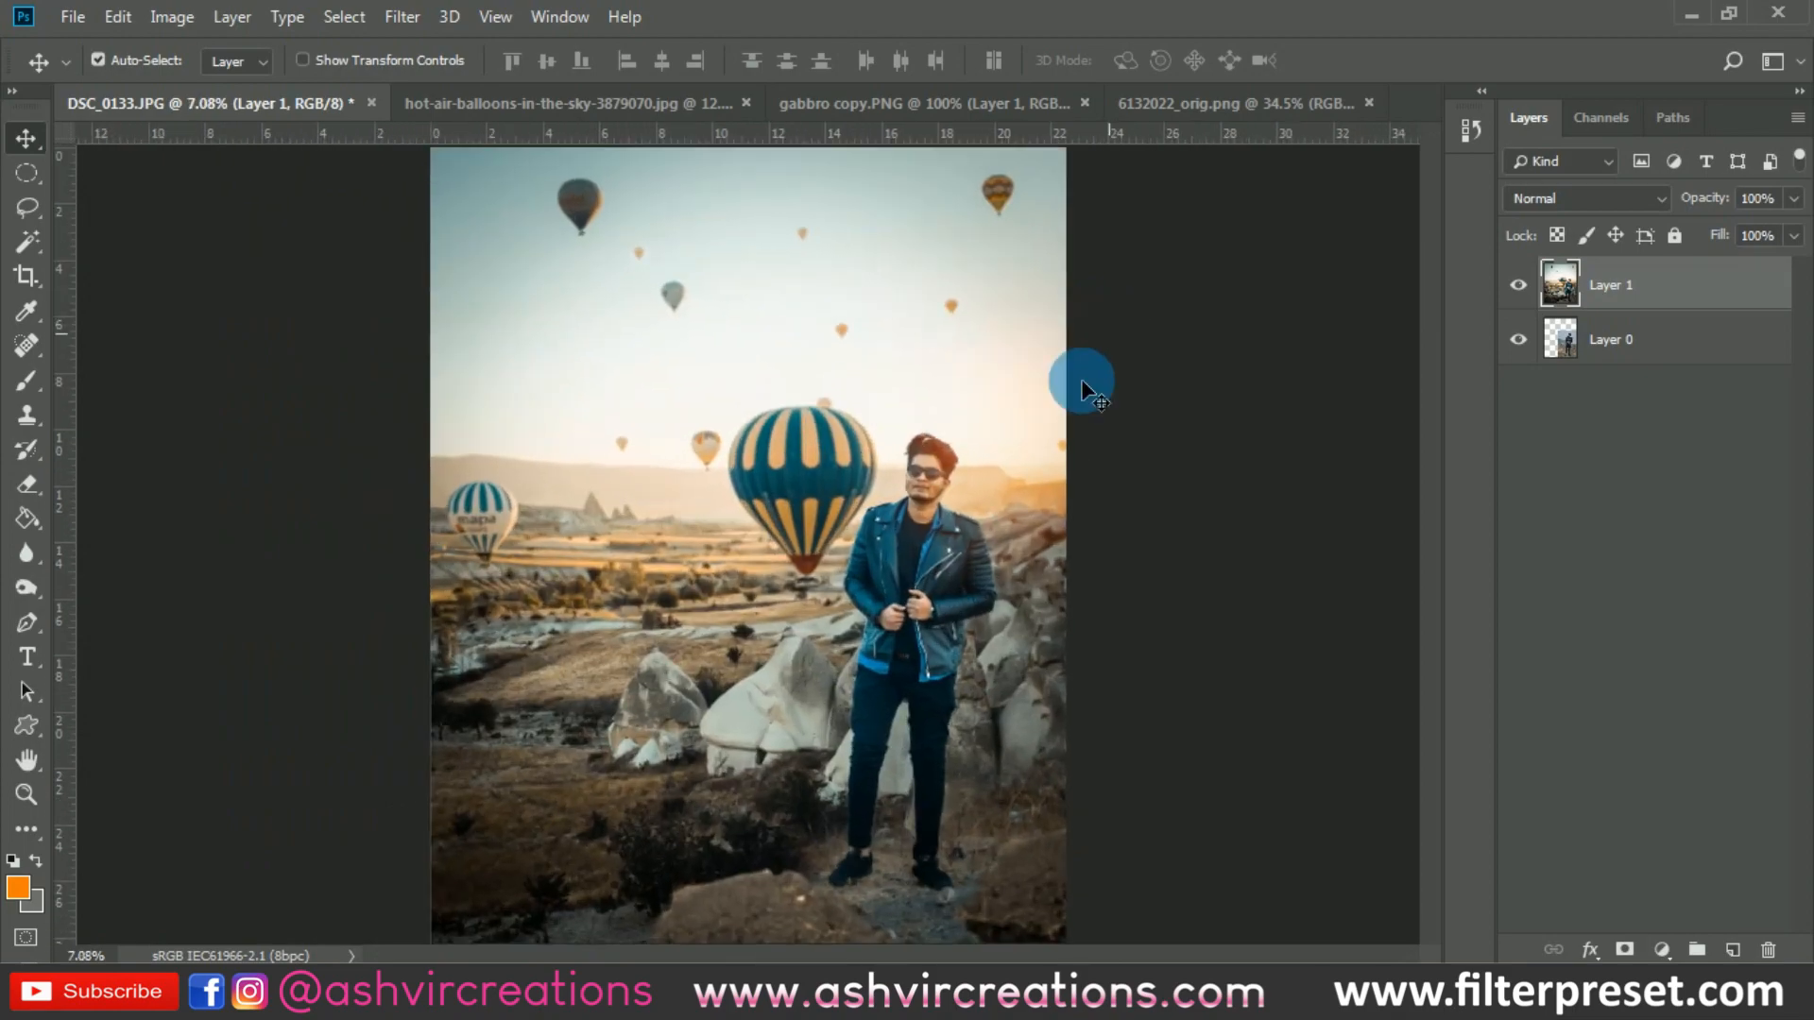